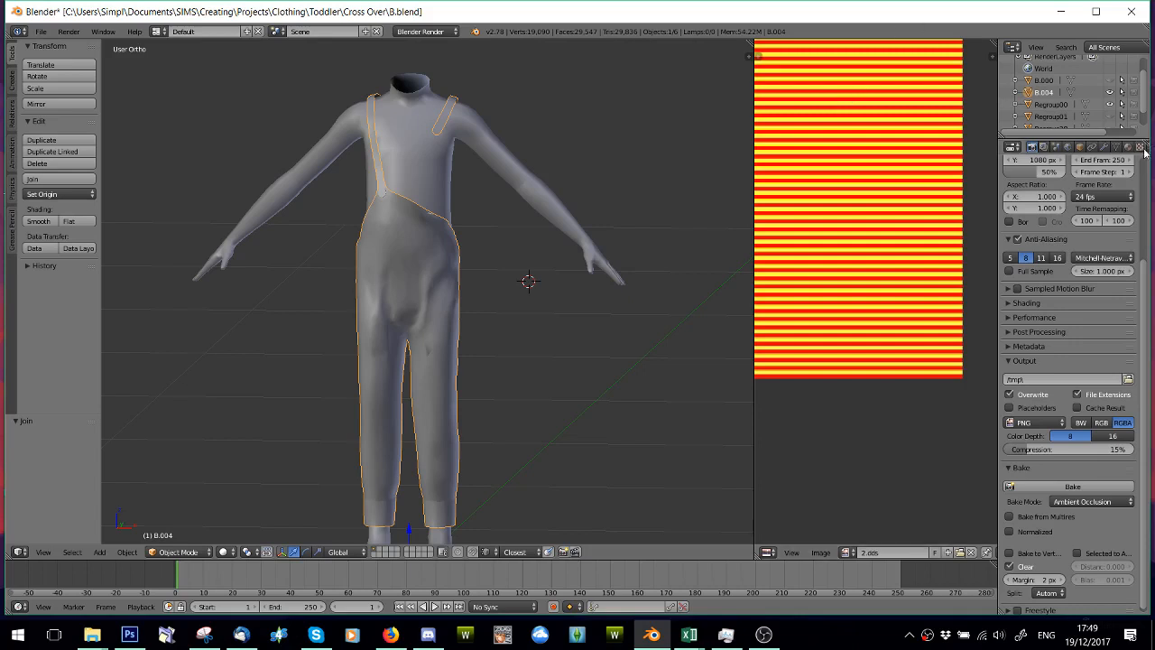
- Show the material settings for B.004 and examine the overalls from the front, back and side
click(1128, 146)
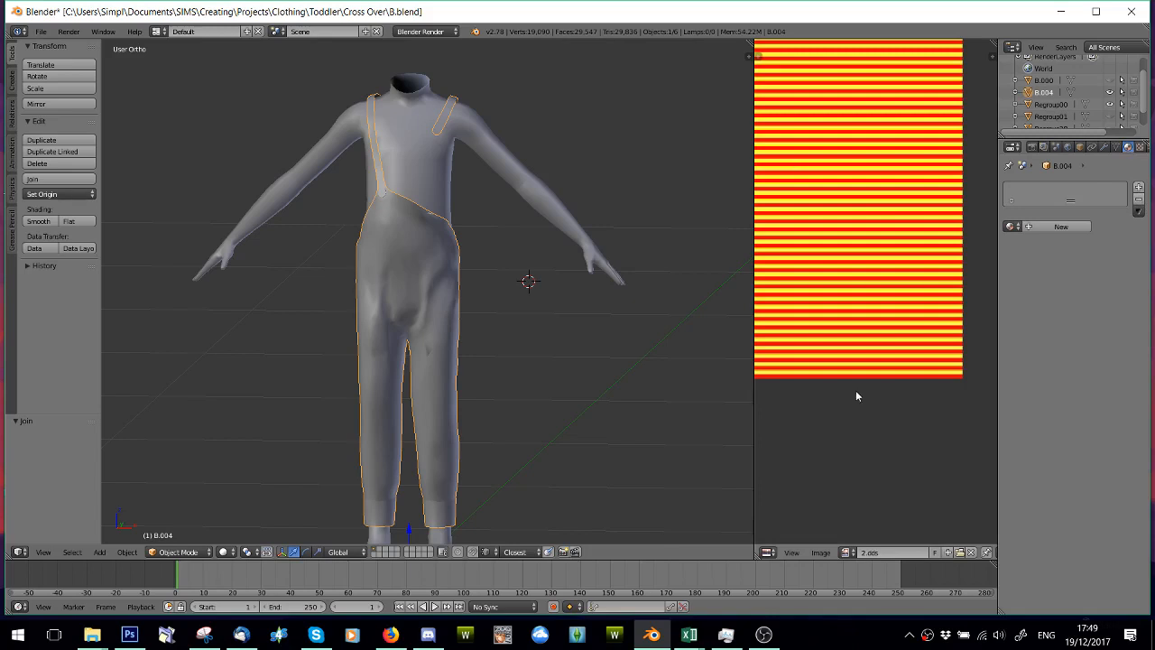
scroll(510, 330, up, 3)
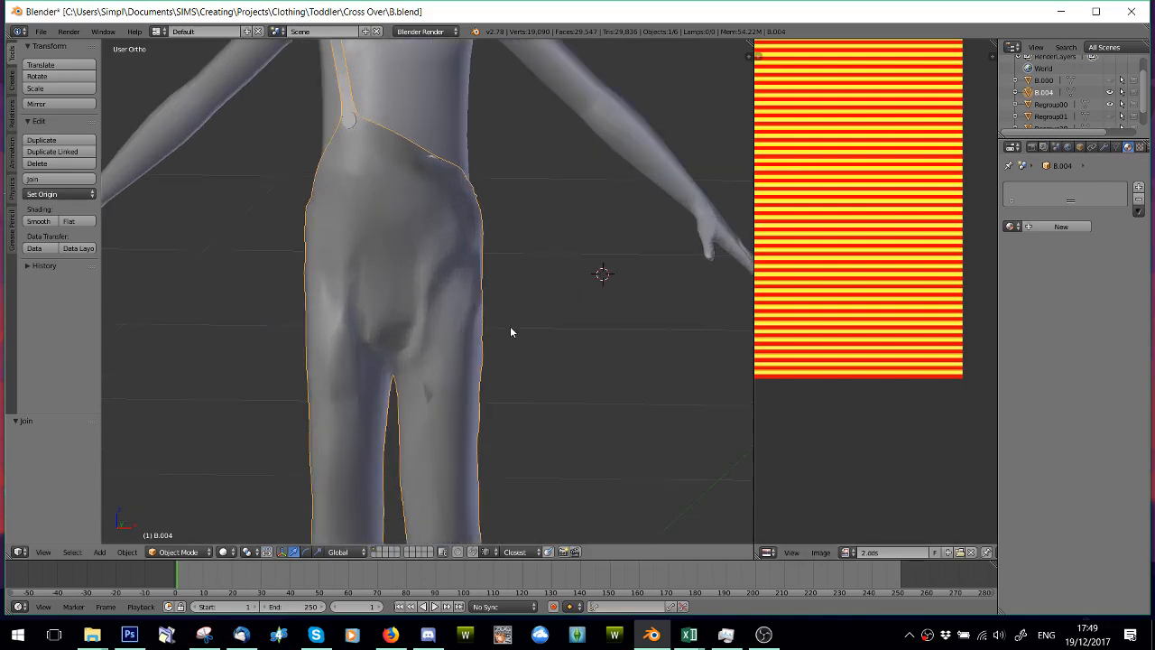
scroll(488, 298, down, 2)
middle_drag(480, 280, 307, 302)
scroll(433, 309, up, 4)
scroll(435, 310, down, 2)
scroll(433, 309, down, 3)
scroll(327, 303, up, 2)
scroll(352, 294, up, 1)
scroll(352, 308, down, 4)
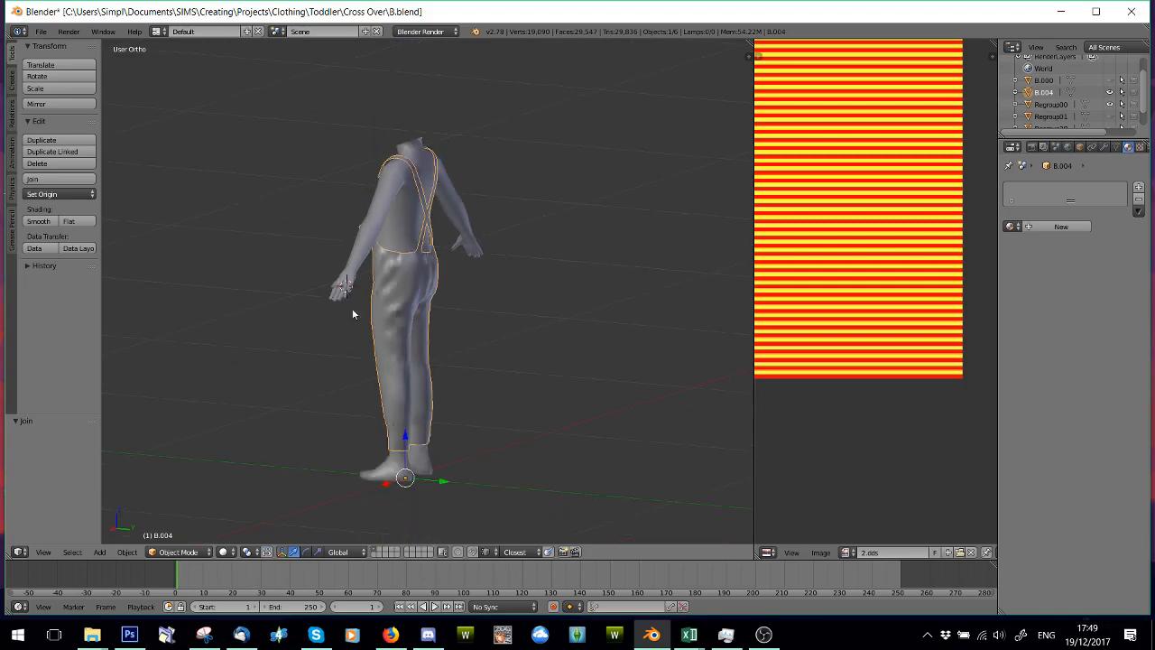
scroll(352, 307, up, 4)
mouse_move(352, 314)
middle_down()
mouse_move(322, 304)
mouse_move(405, 302)
mouse_move(409, 312)
mouse_move(365, 311)
mouse_move(436, 315)
mouse_move(361, 321)
middle_up()
scroll(408, 312, up, 2)
scroll(434, 310, down, 2)
scroll(361, 320, up, 2)
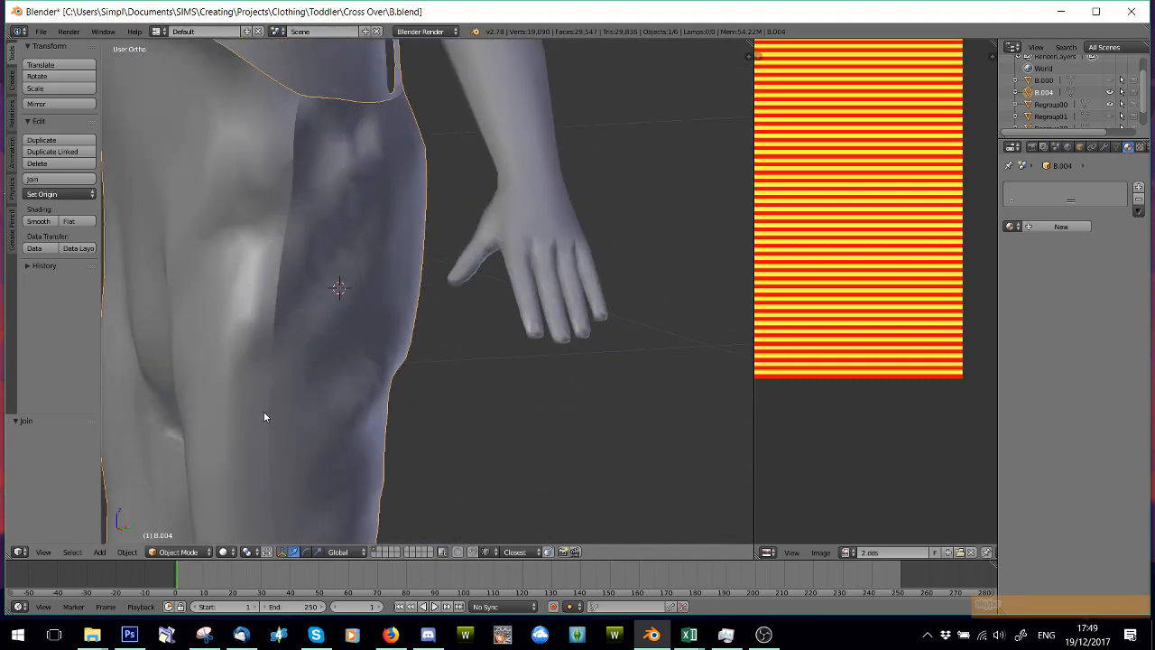
click(1147, 572)
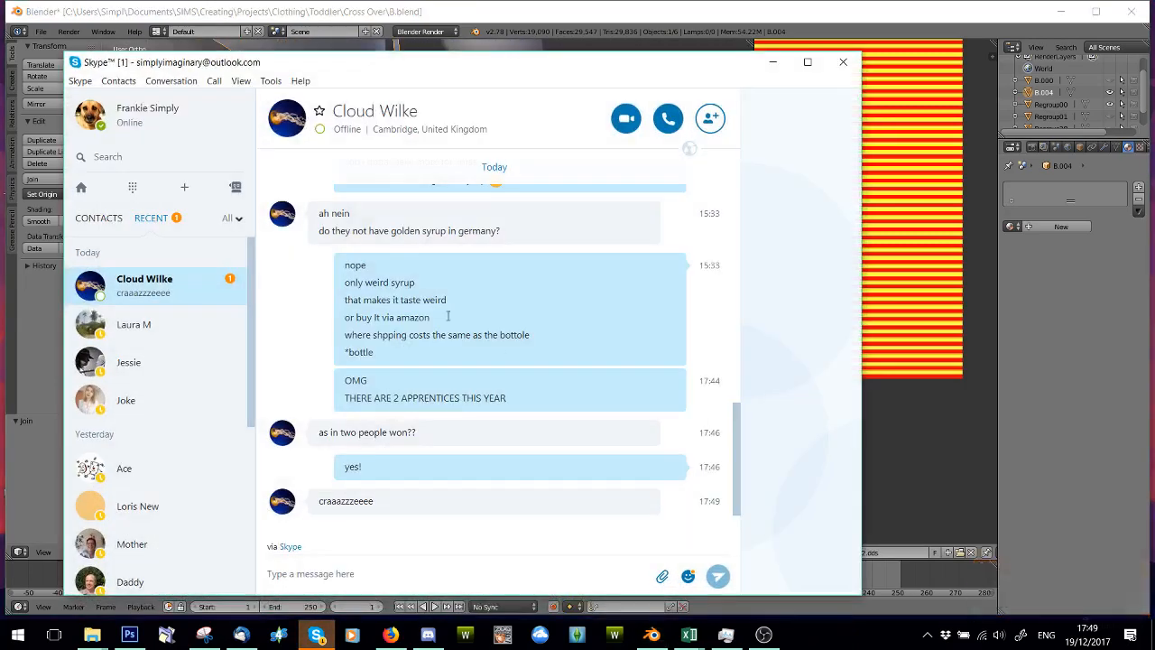
click(669, 61)
- Examine the surface shading of the overalls around the hips, crotch and legs
scroll(411, 330, down, 3)
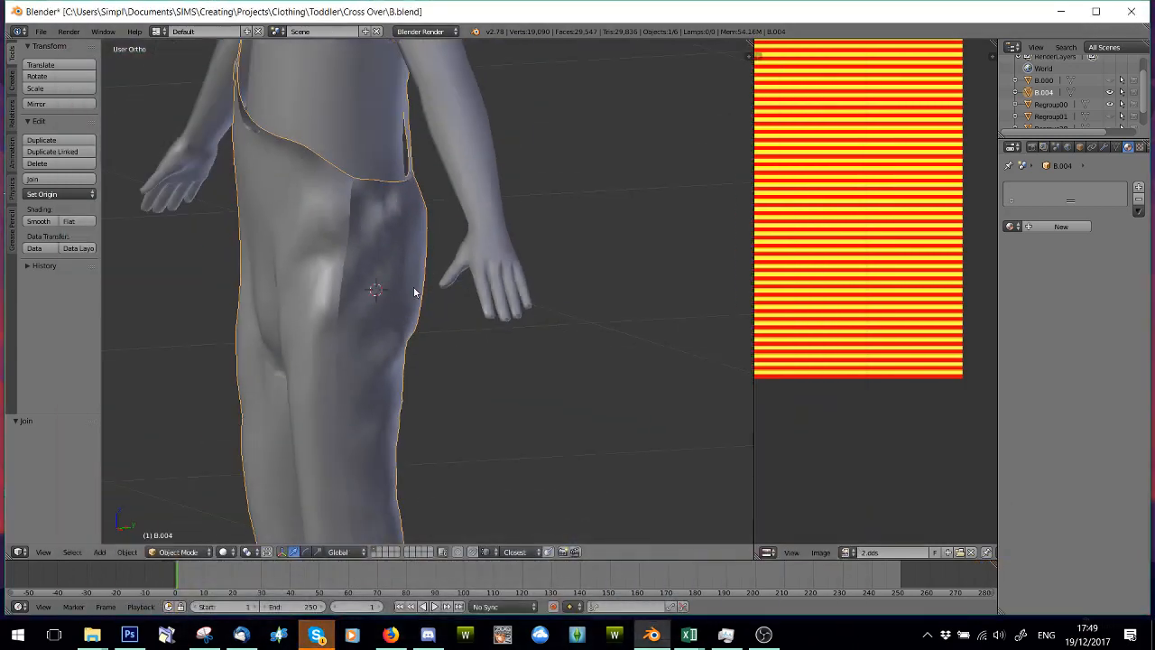
scroll(415, 291, down, 3)
middle_drag(415, 292, 407, 316)
scroll(406, 309, up, 4)
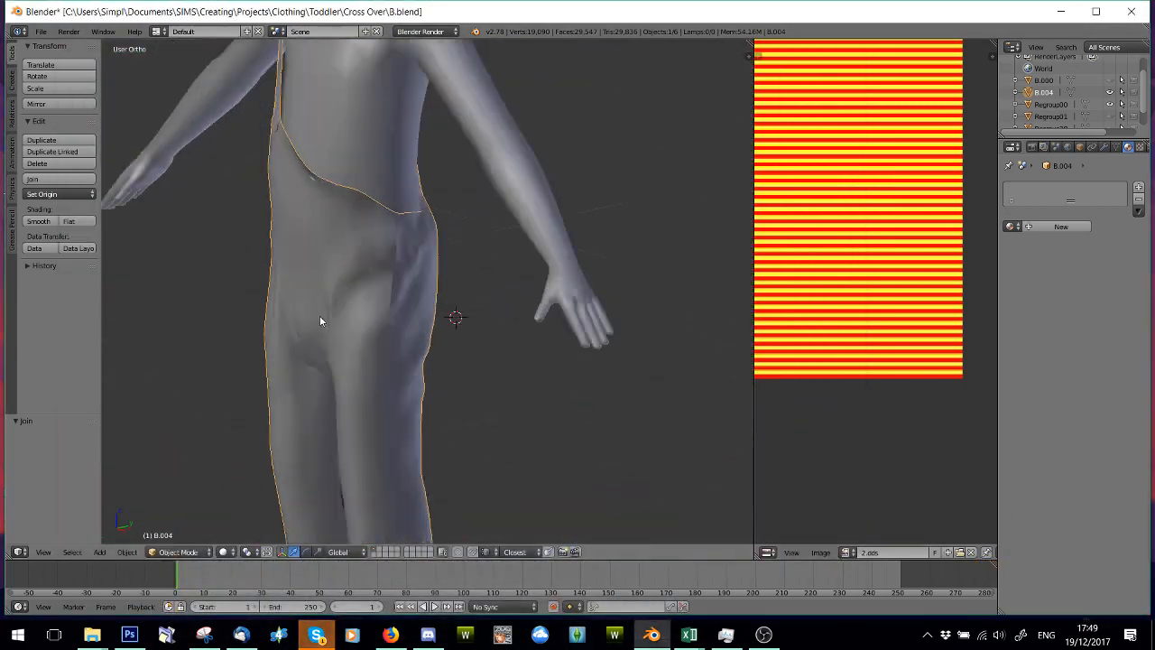
scroll(307, 362, down, 3)
middle_drag(301, 364, 413, 355)
scroll(414, 354, down, 1)
scroll(414, 355, up, 3)
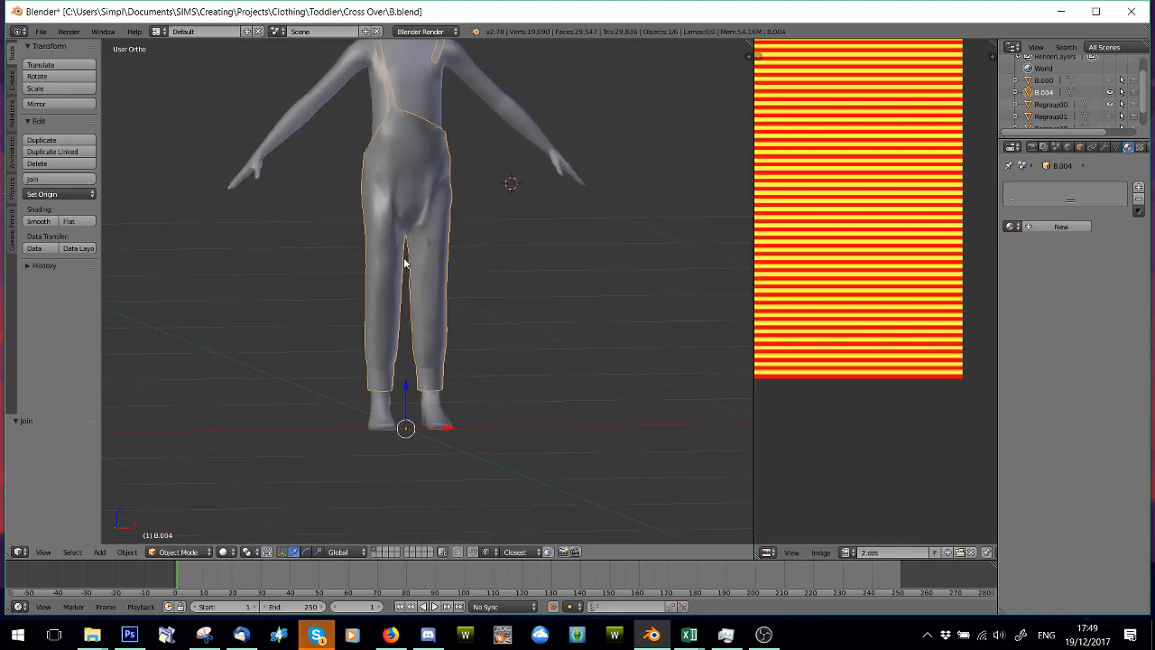
scroll(405, 211, down, 3)
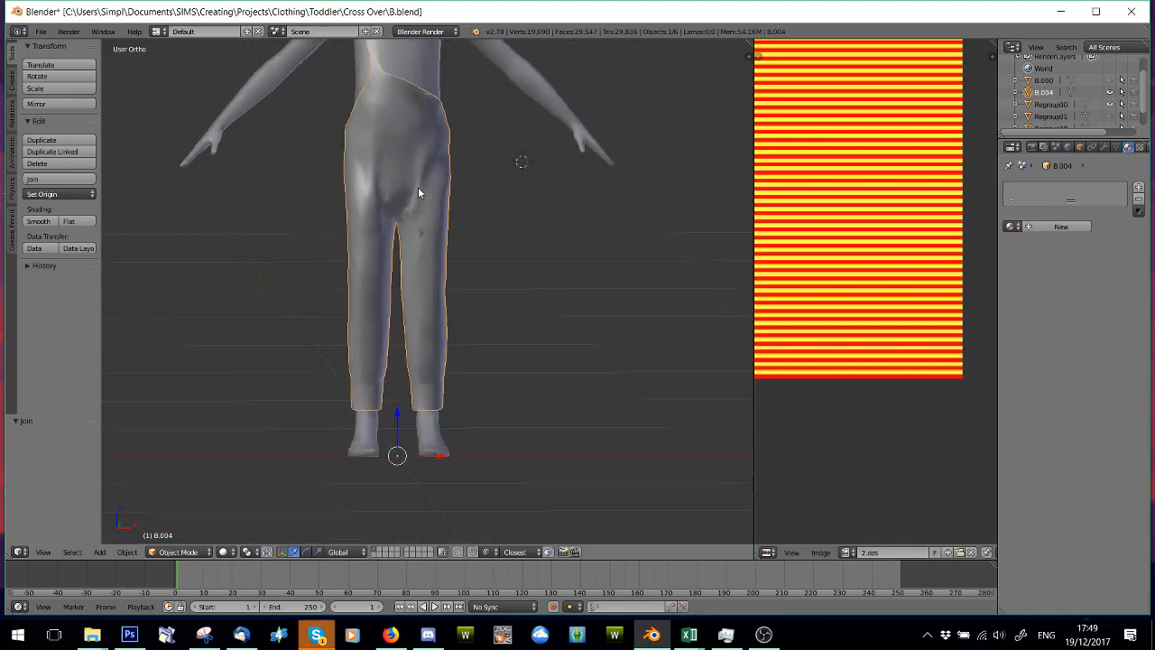
- Put the overalls in Edit Mode and enlarge the UV editor to examine the whole UV layout
click(178, 552)
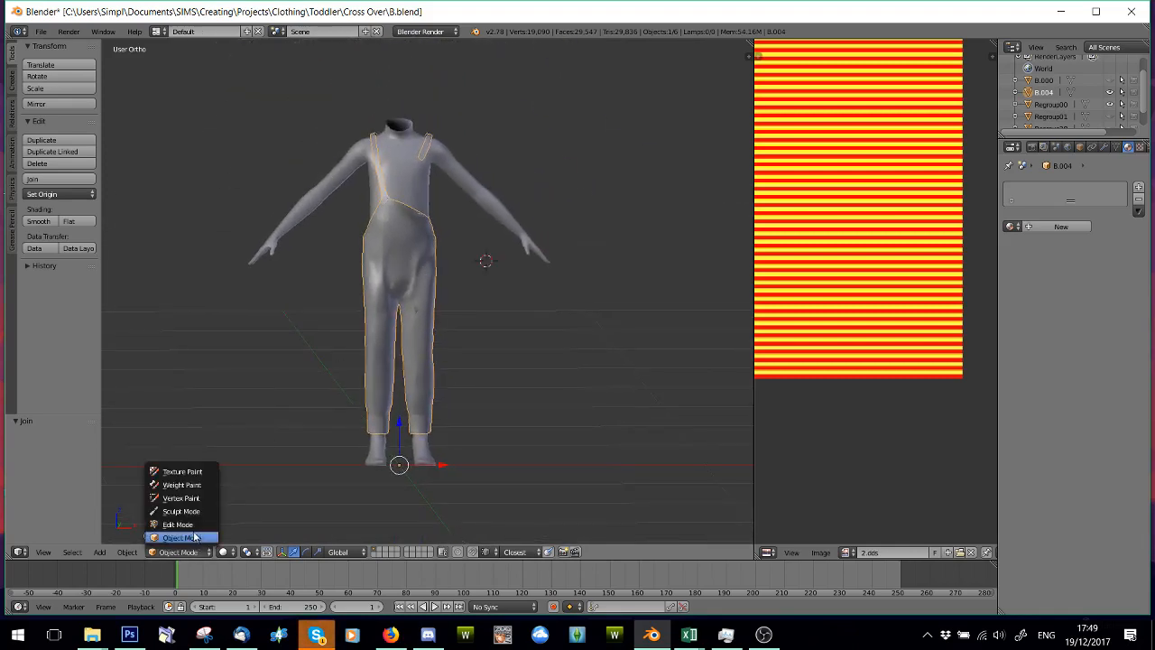
click(176, 523)
drag(752, 265, 395, 265)
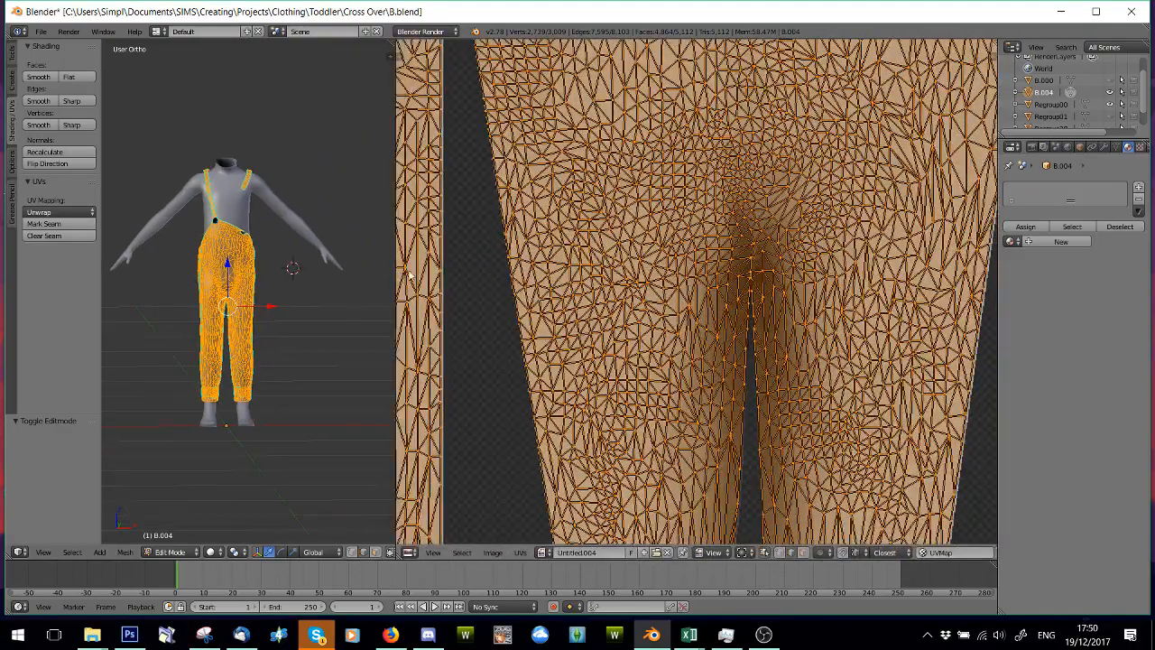
scroll(629, 263, down, 6)
scroll(536, 269, up, 1)
scroll(536, 269, up, 2)
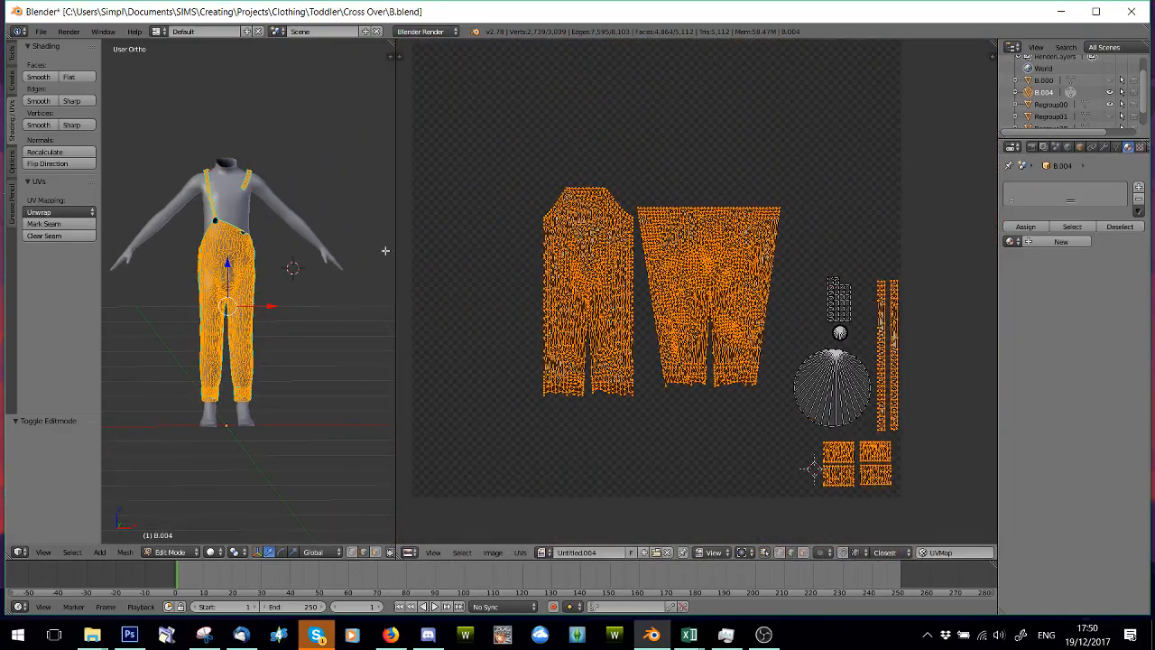
scroll(615, 282, up, 8)
scroll(616, 282, down, 6)
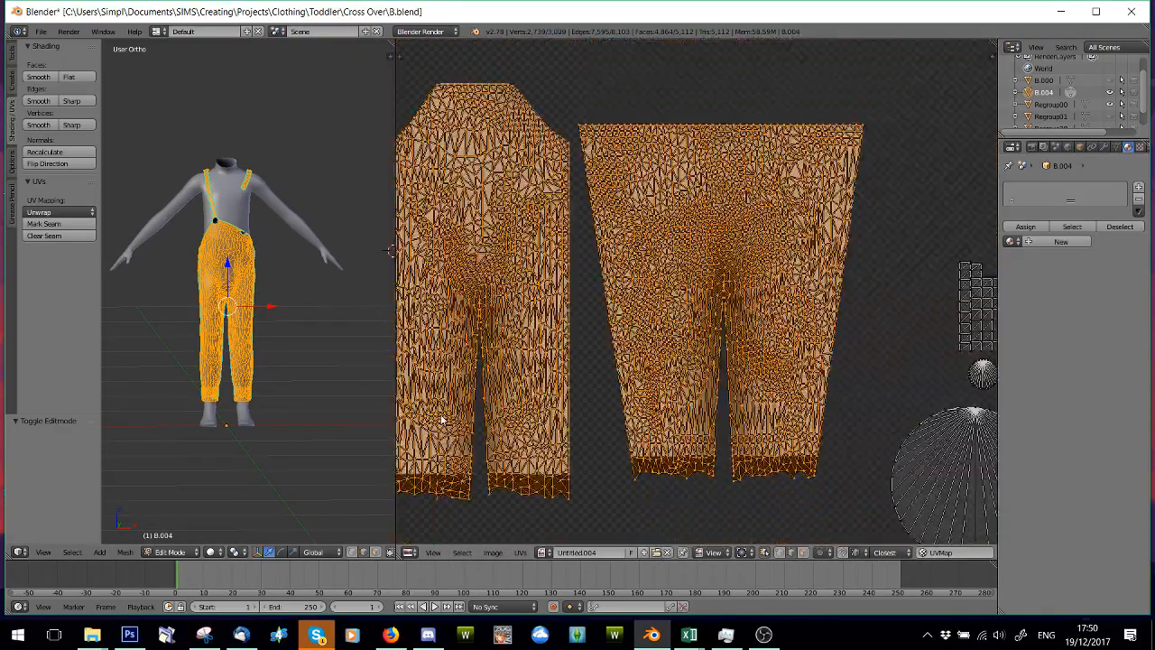
- Check the Untitled.004 texture in Object Mode without the UV overlay and return to Edit Mode
click(178, 552)
click(178, 539)
scroll(649, 268, down, 6)
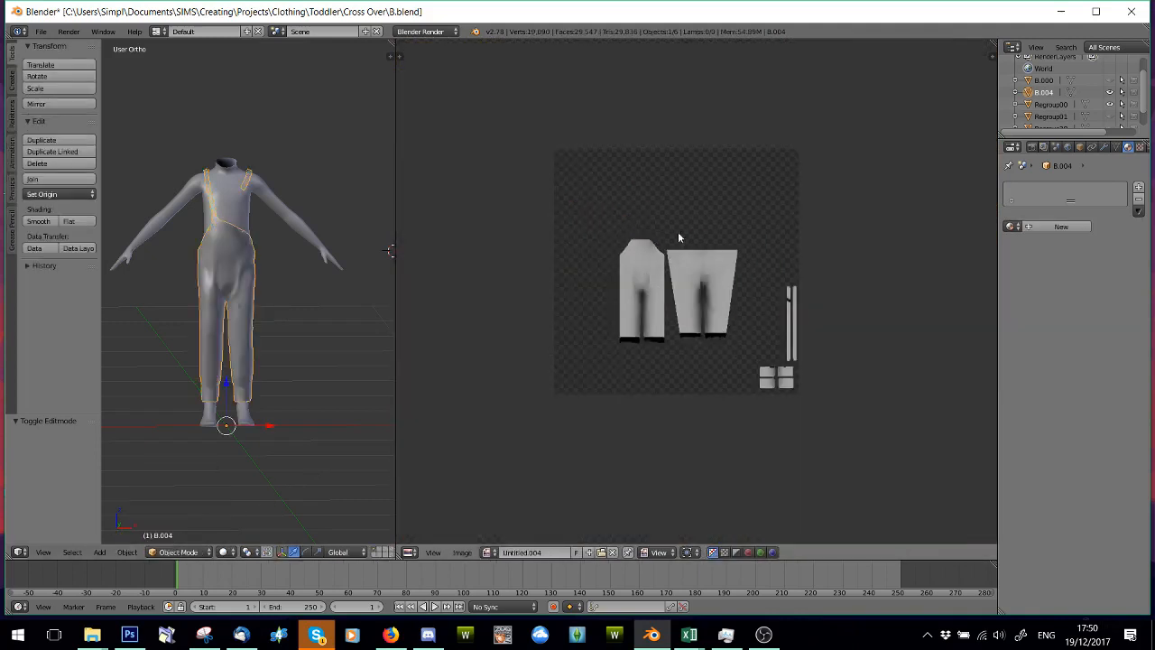
click(178, 551)
click(178, 524)
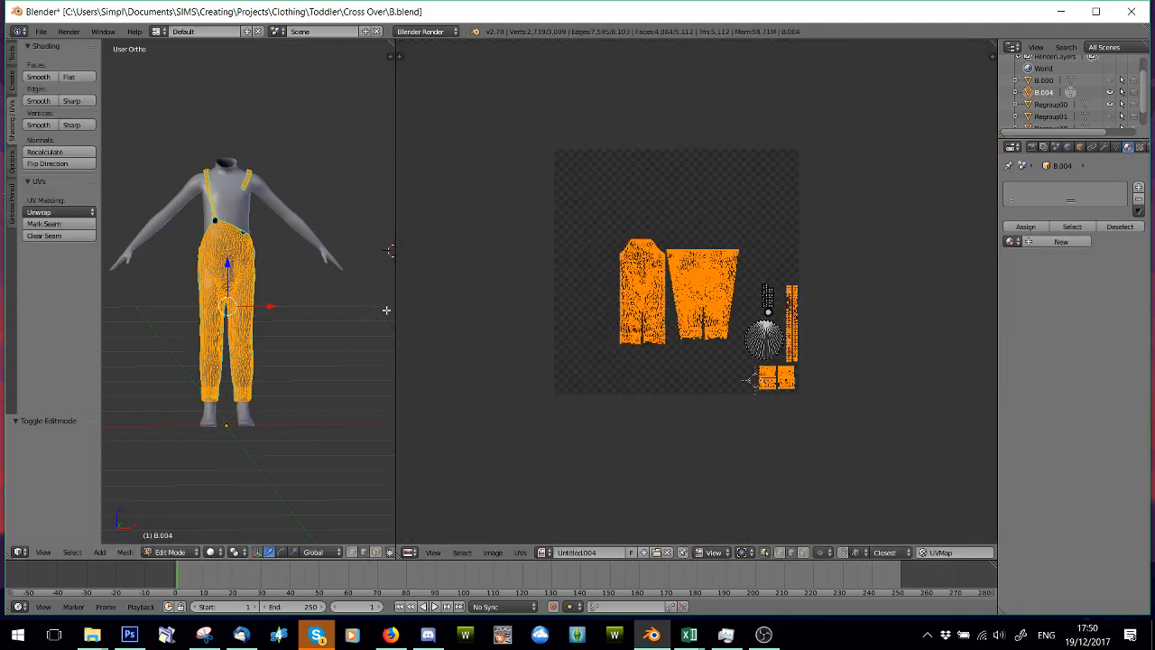
- Widen the 3D viewport, deselect the entire overalls mesh and examine the side seams
drag(394, 307, 793, 298)
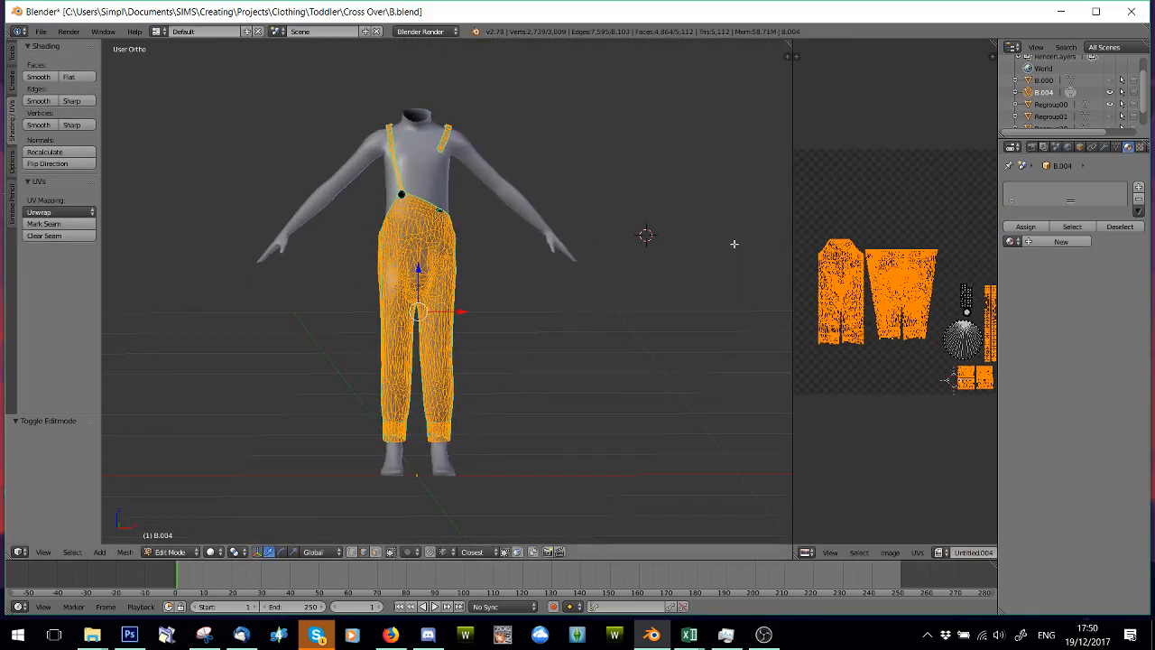
scroll(516, 353, up, 5)
key(a)
scroll(509, 333, down, 5)
middle_drag(478, 278, 399, 306)
scroll(385, 281, up, 3)
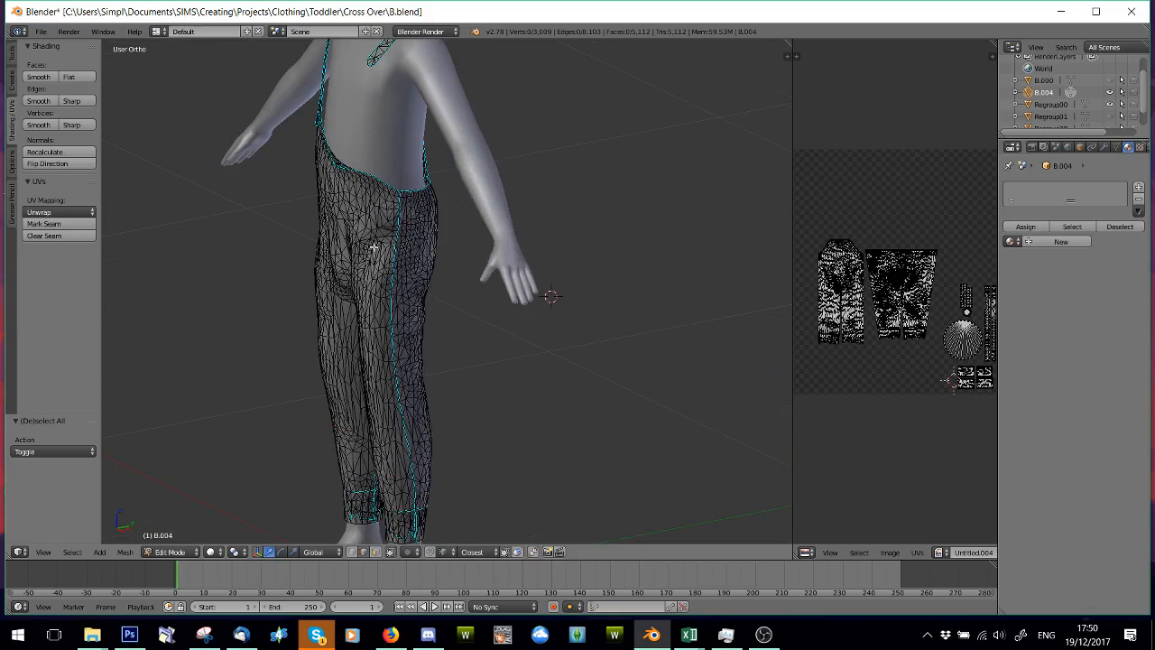
scroll(375, 273, down, 3)
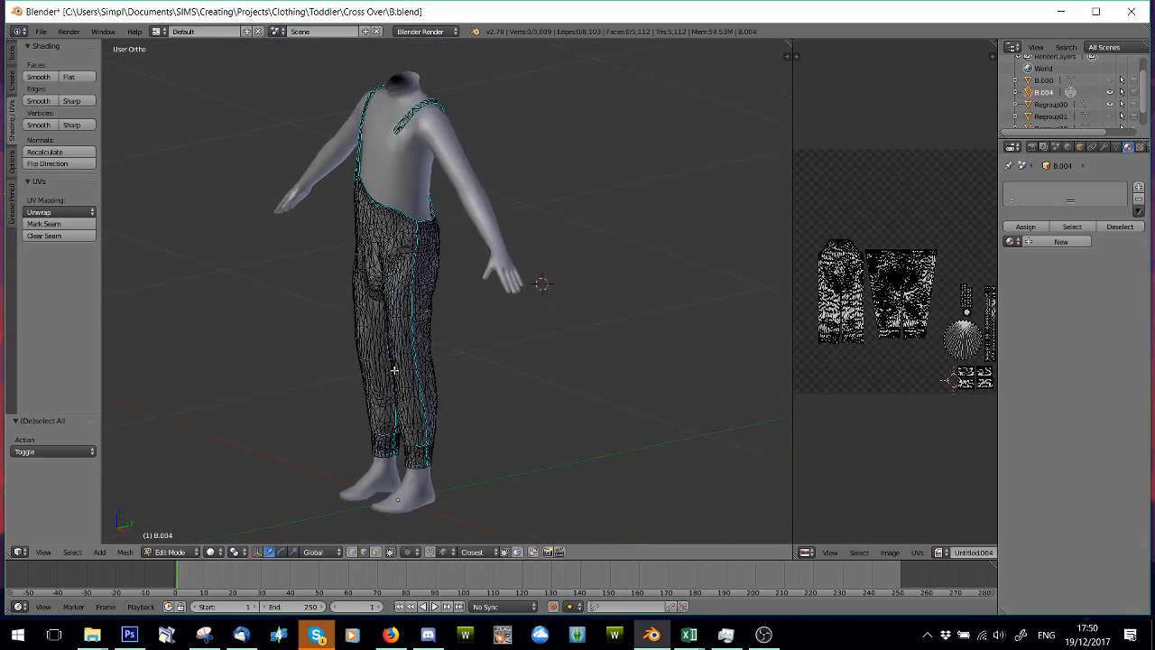
click(171, 552)
scroll(398, 483, up, 3)
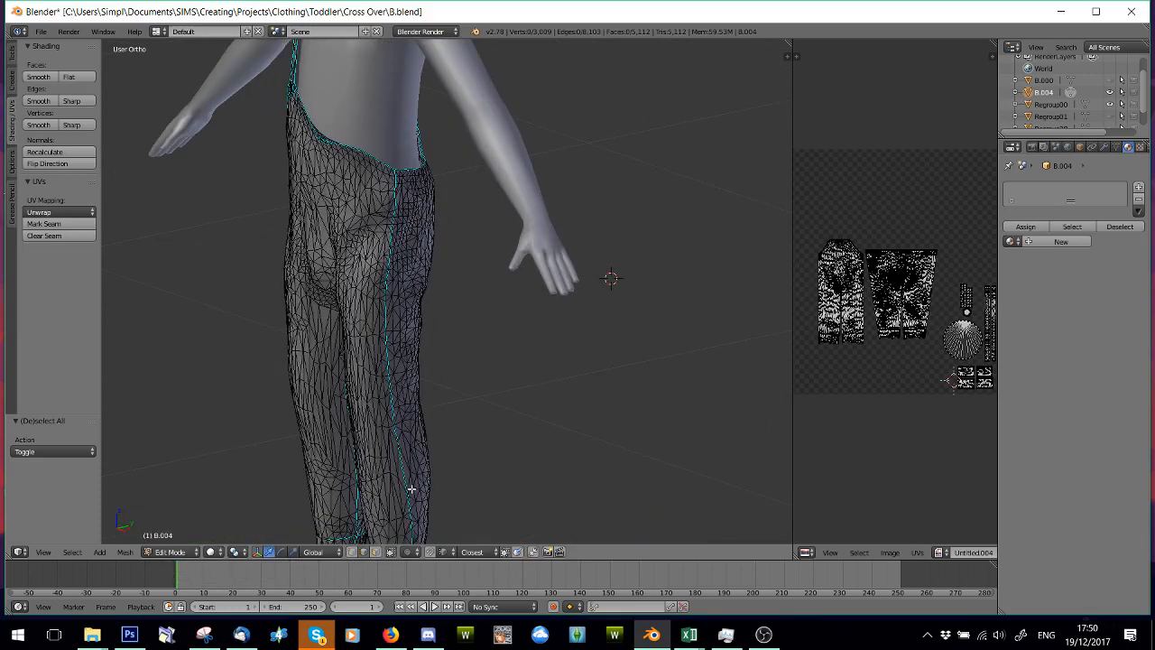
- Check the separate islands of an ankle cuff and the back panel with Select Linked, and clear the selection
shift+middle_drag(409, 487, 406, 202)
scroll(406, 192, up, 6)
scroll(416, 88, down, 6)
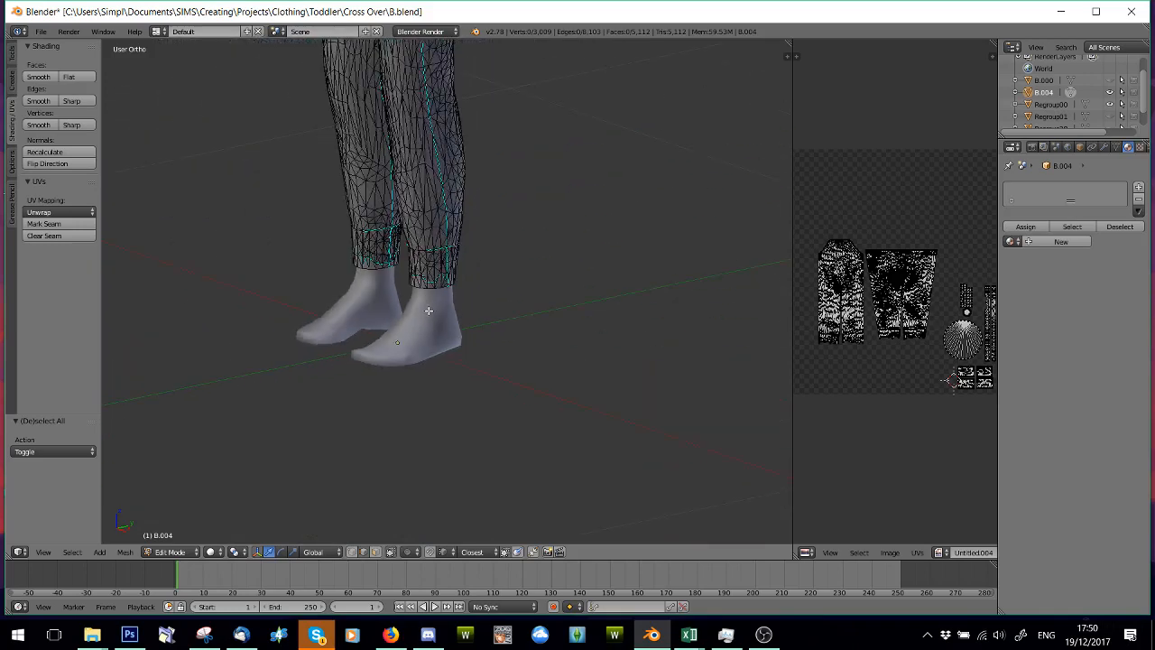
key(l)
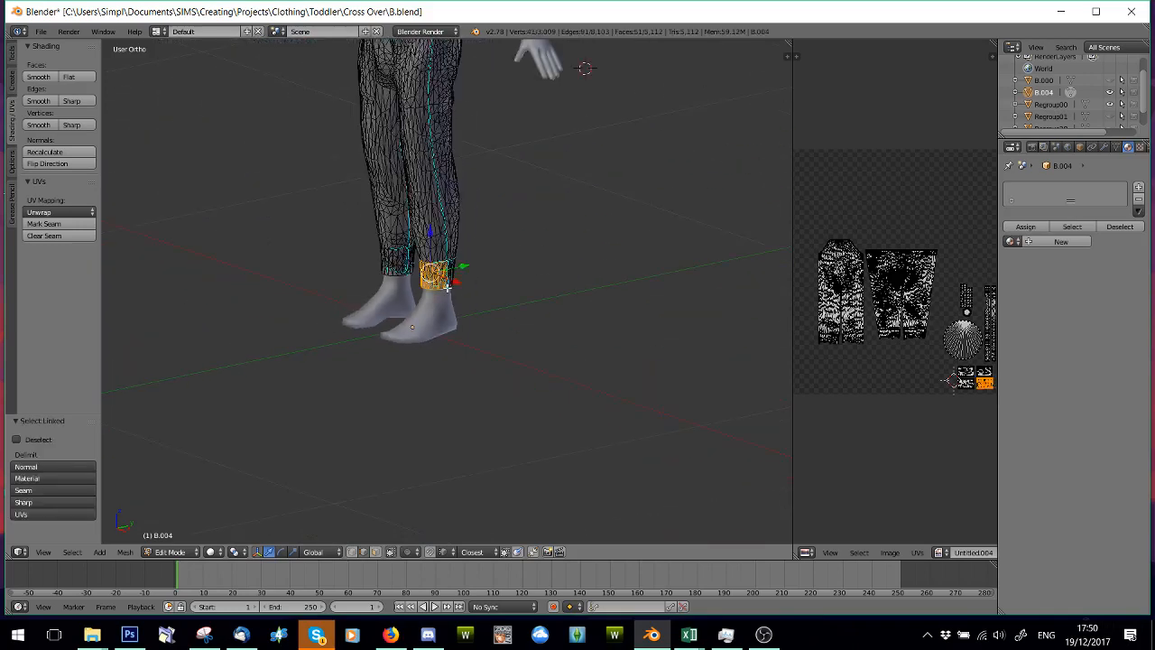
scroll(440, 285, up, 3)
key(l)
key(l)
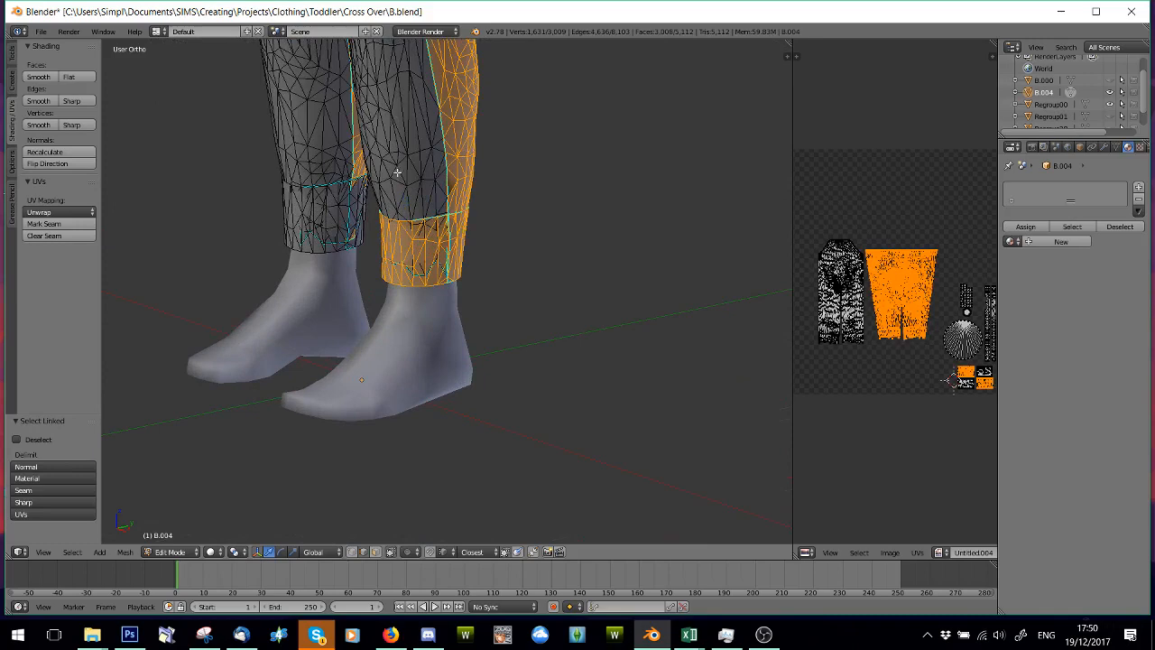
scroll(397, 171, down, 2)
key(a)
scroll(384, 188, down, 4)
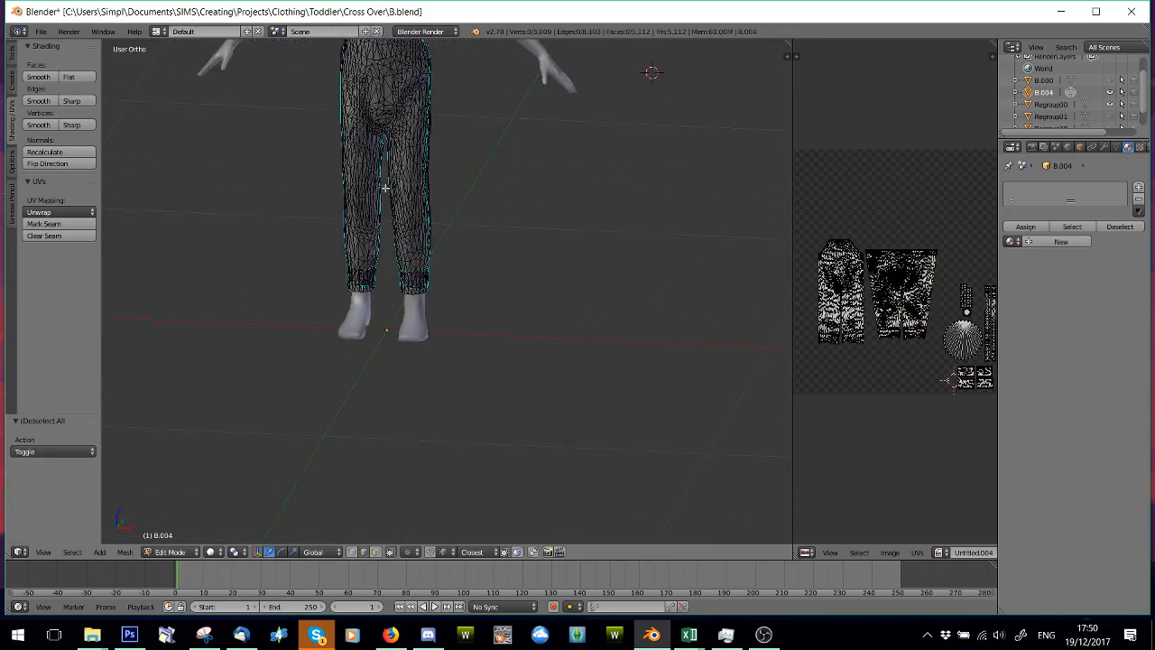
- Select the whole overalls mesh to check its triangle count, and deselect everything
shift+middle_drag(386, 186, 381, 314)
scroll(381, 315, up, 1)
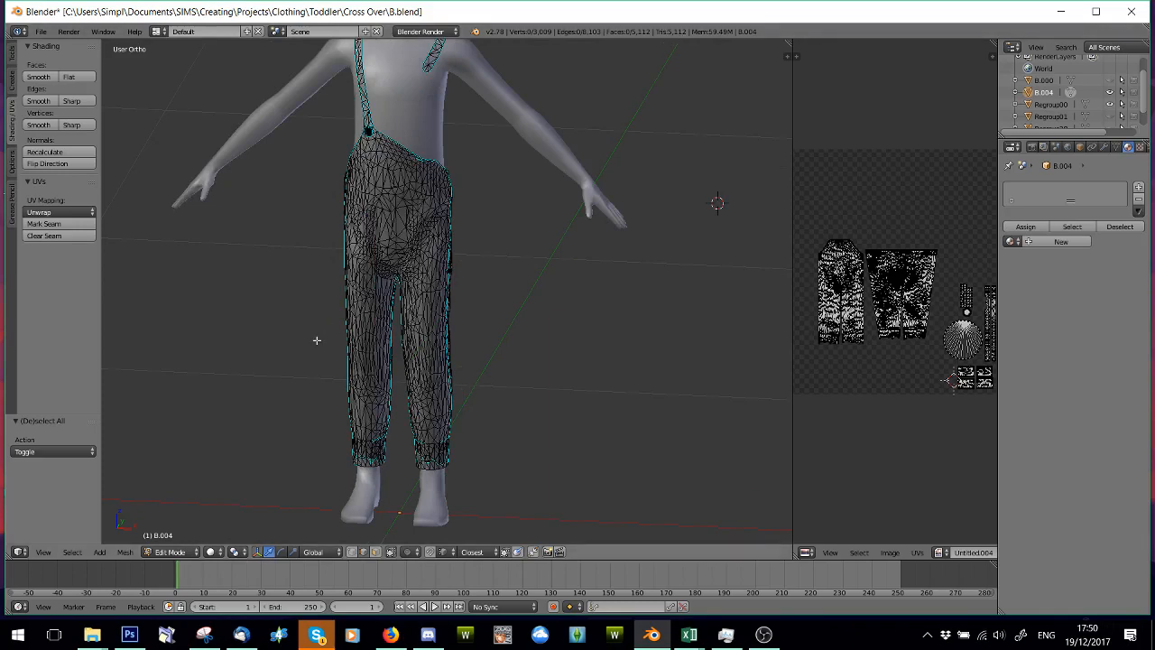
key(a)
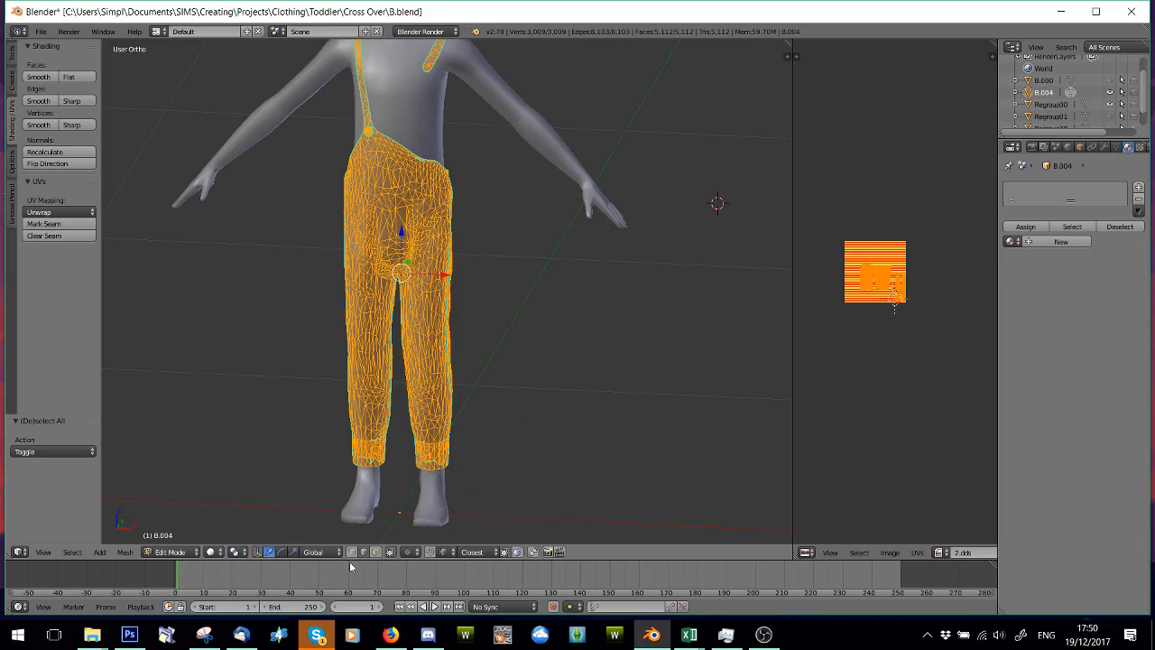
scroll(232, 400, up, 4)
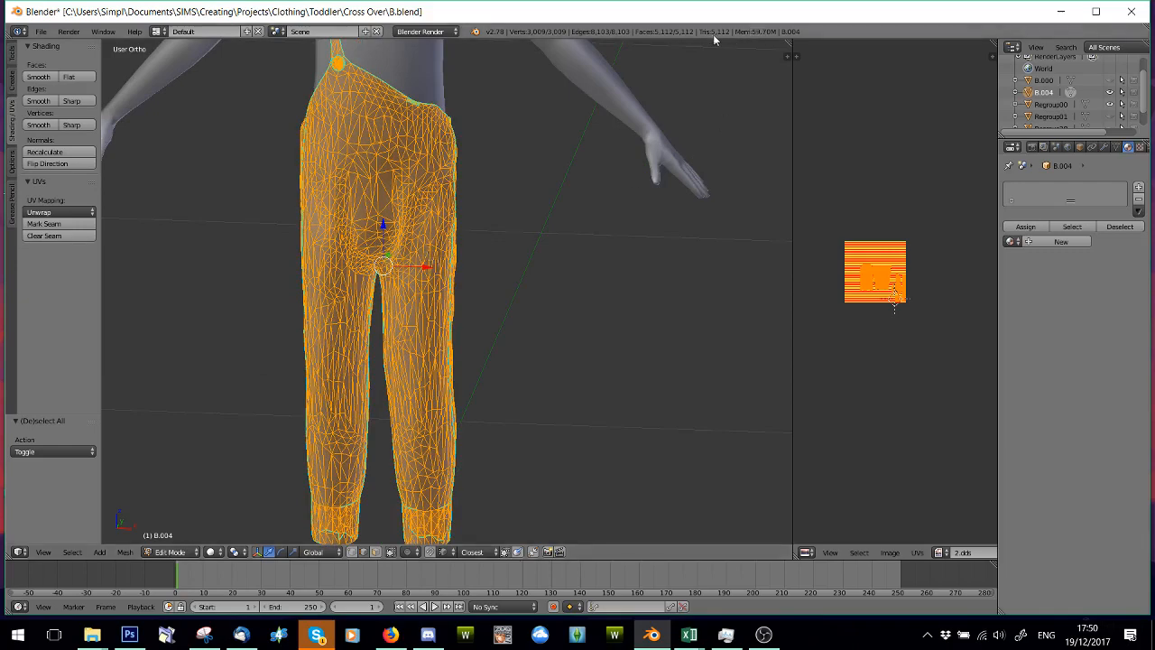
scroll(500, 306, down, 3)
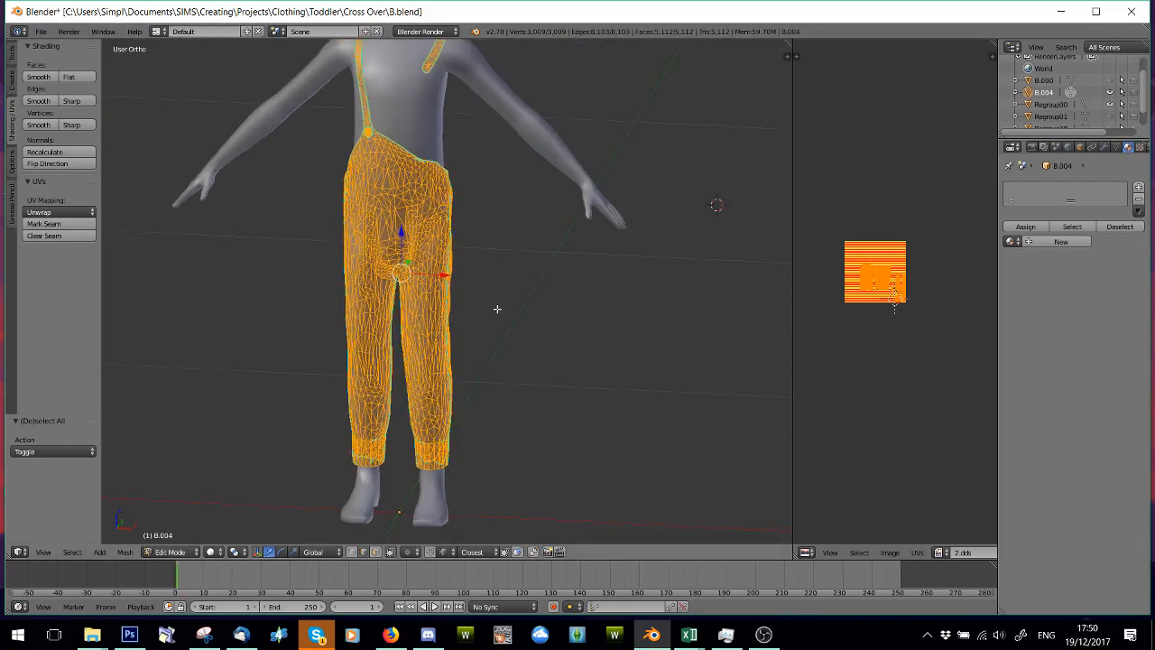
scroll(496, 309, down, 1)
key(a)
- Enlarge the UV editor and frame the four ankle cuff islands alongside a close-up of one cuff
scroll(460, 369, up, 3)
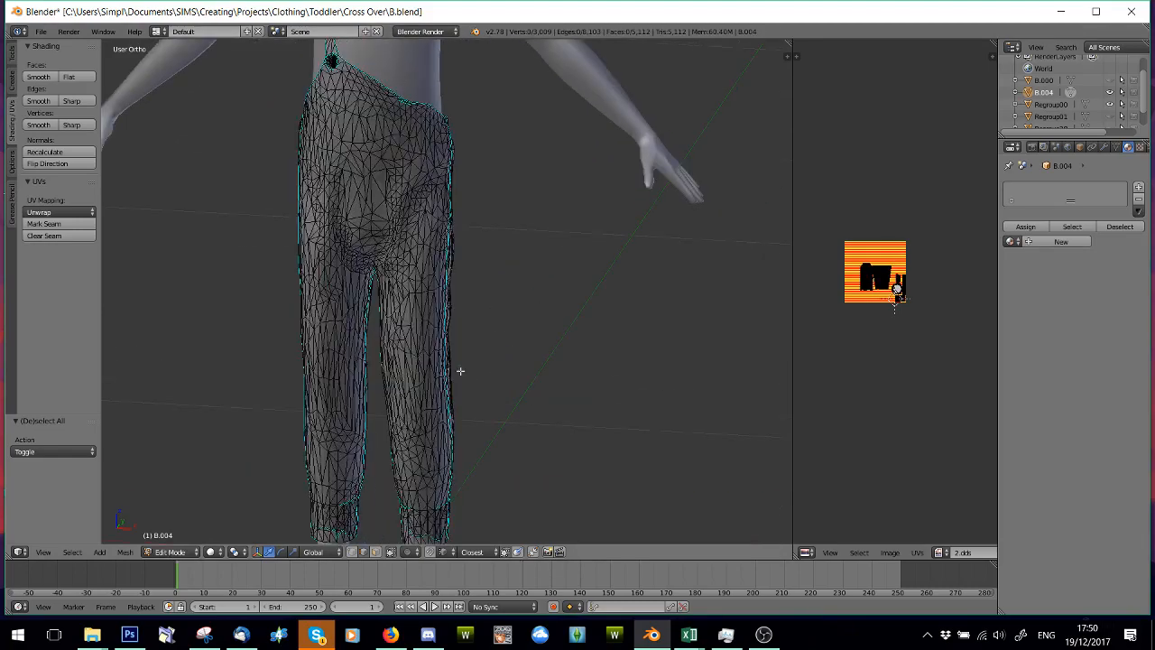
shift+middle_drag(430, 420, 449, 280)
middle_drag(417, 368, 423, 252)
scroll(427, 362, up, 6)
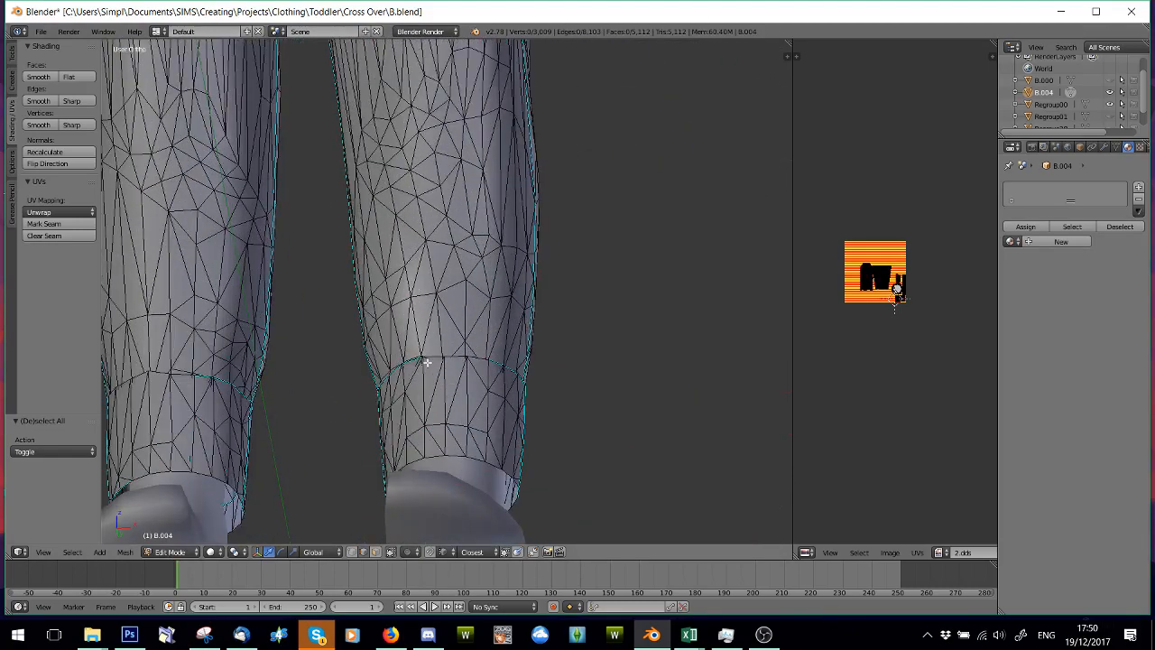
shift+middle_drag(435, 414, 448, 267)
middle_drag(455, 269, 417, 287)
scroll(424, 339, up, 4)
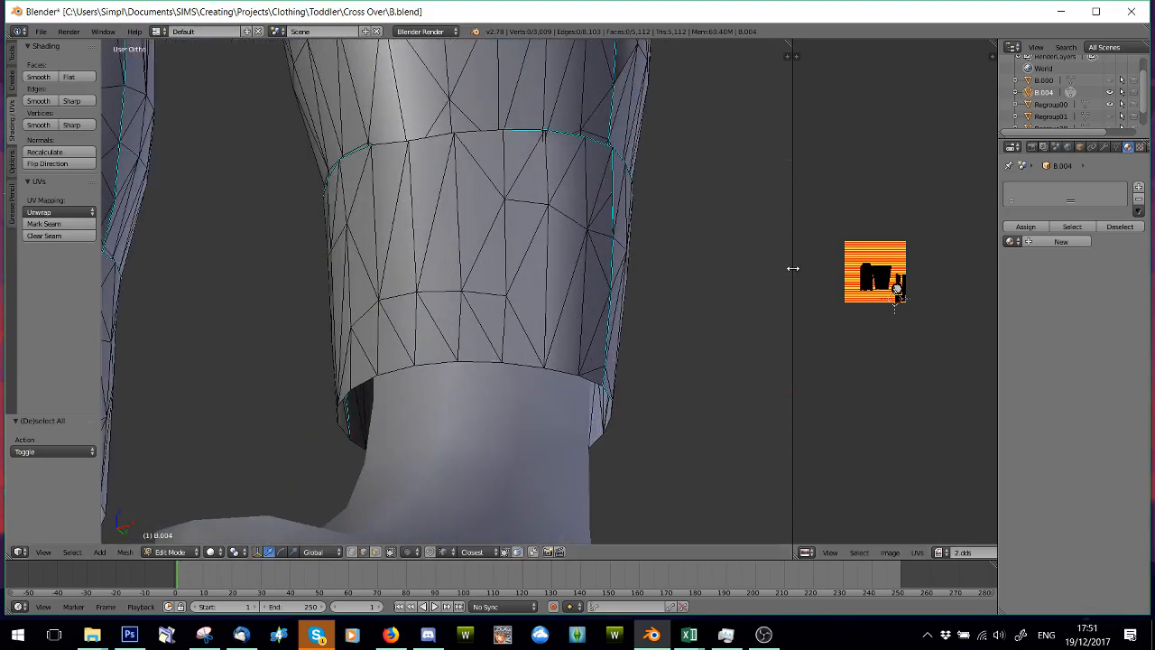
drag(793, 269, 513, 271)
scroll(742, 332, up, 7)
scroll(742, 331, up, 3)
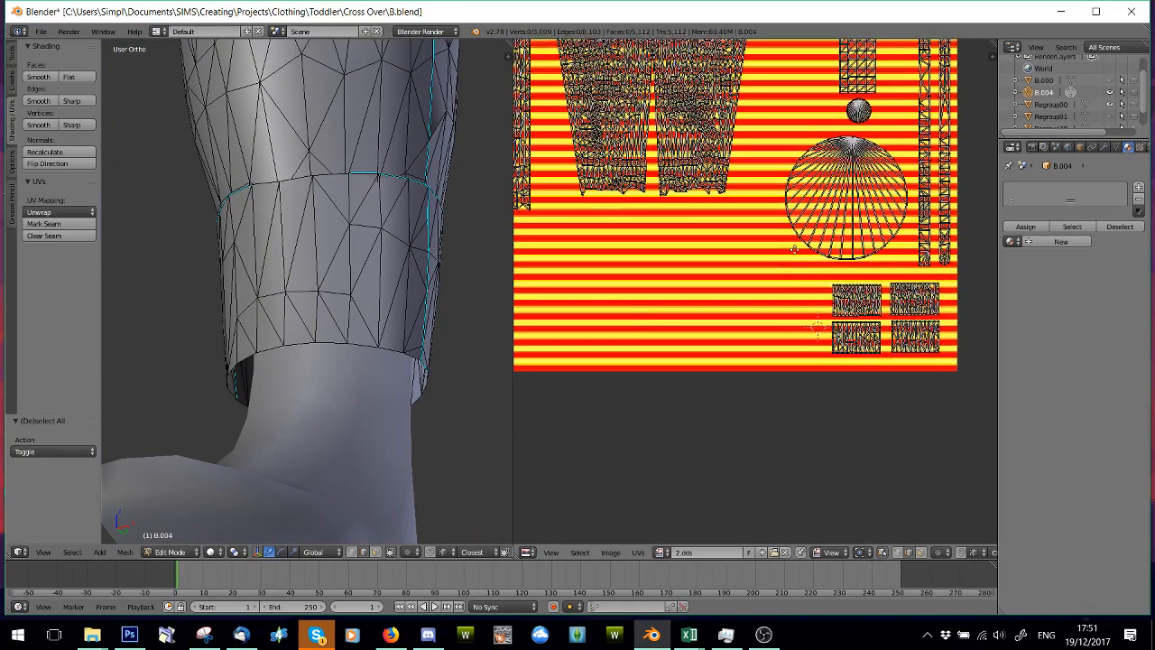
- Try to select the edge loop along the ankle cuff's bottom hem, and clear the selection
alt+right_click(385, 354)
alt+right_click(389, 346)
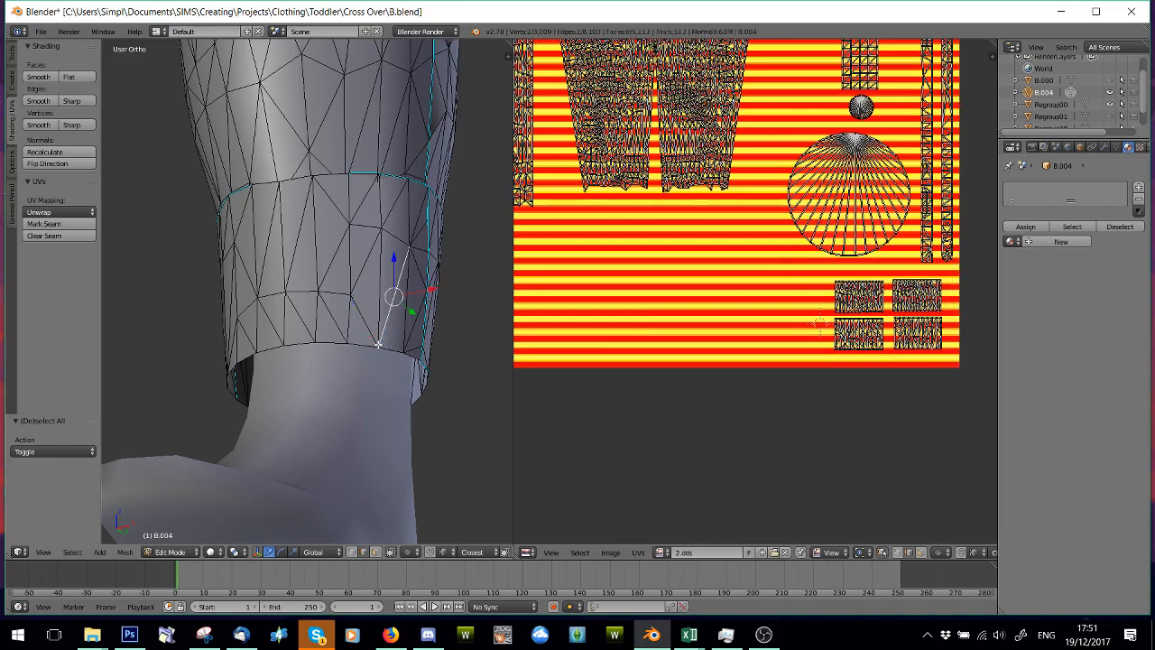
alt+right_click(379, 344)
key(a)
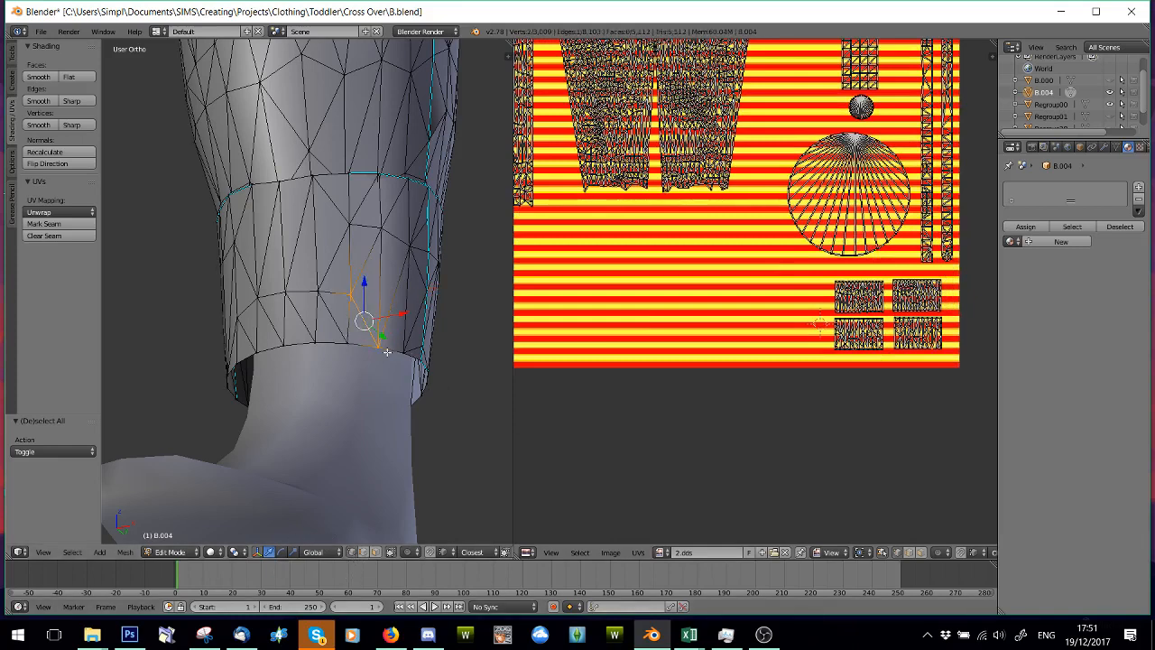
- Try box-selecting the bottom edge of the lower-right ankle cuff island in the UV editor, and clear the selection
scroll(812, 401, up, 2)
middle_drag(875, 411, 694, 421)
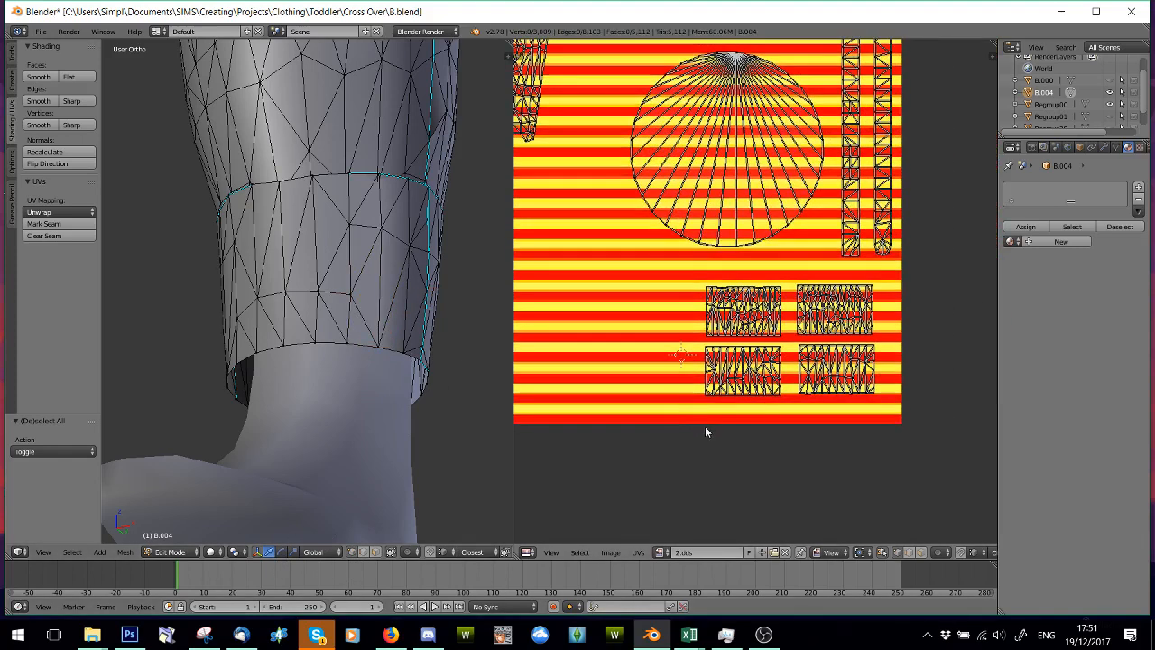
key(b)
drag(797, 392, 907, 408)
key(b)
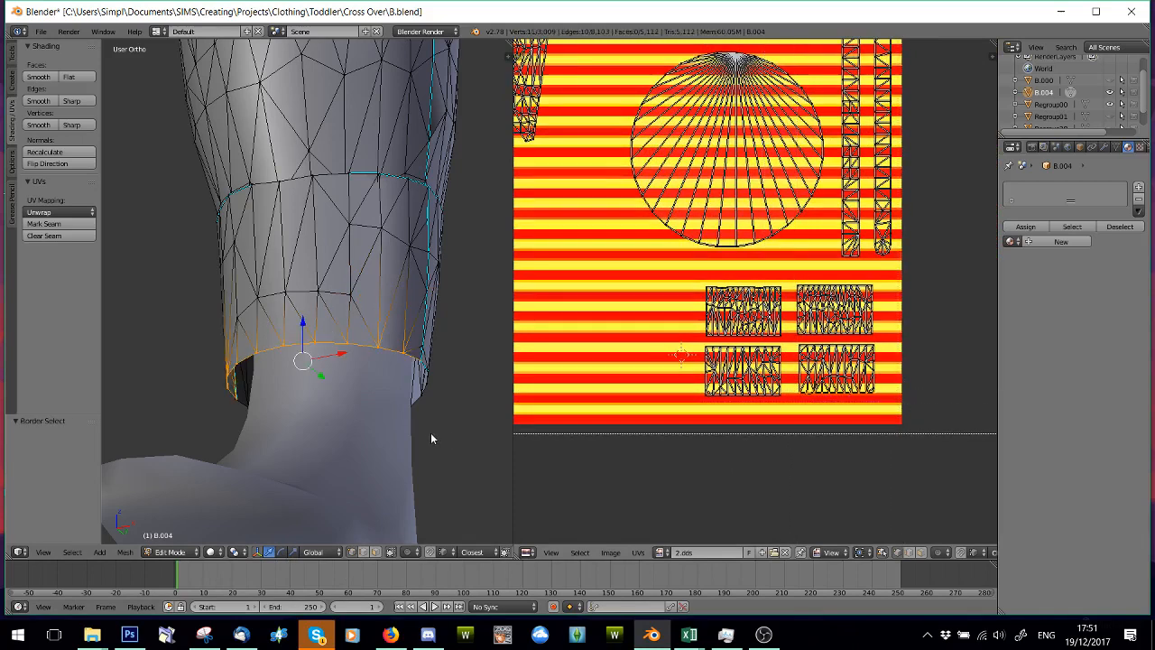
middle_drag(430, 438, 361, 419)
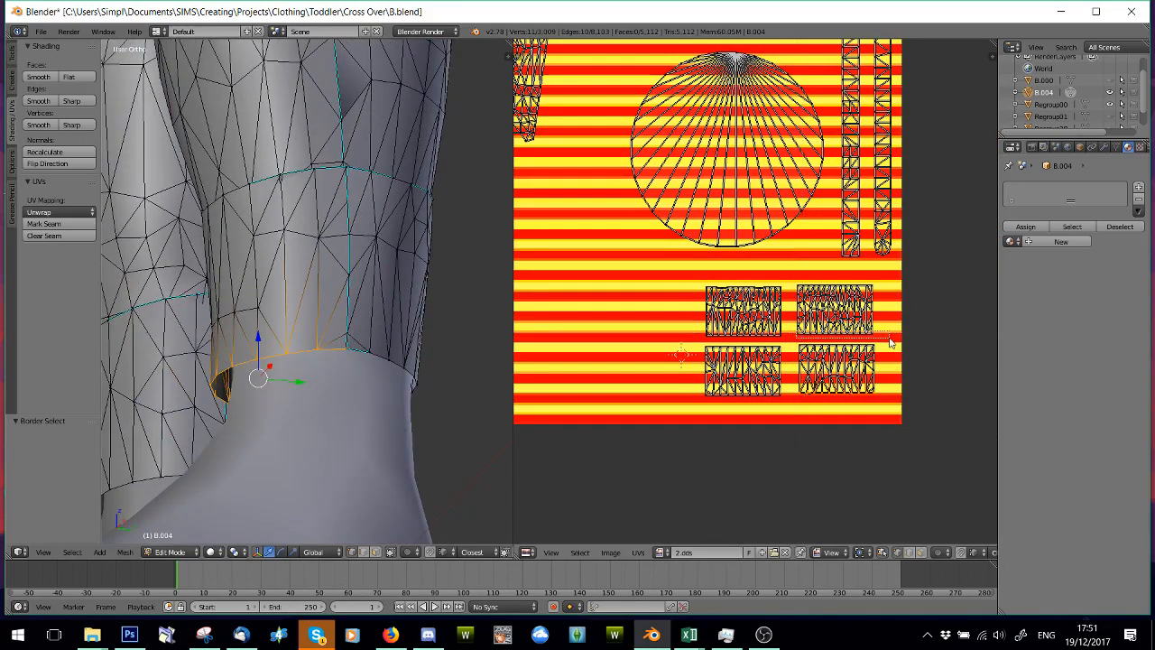
key(Escape)
key(a)
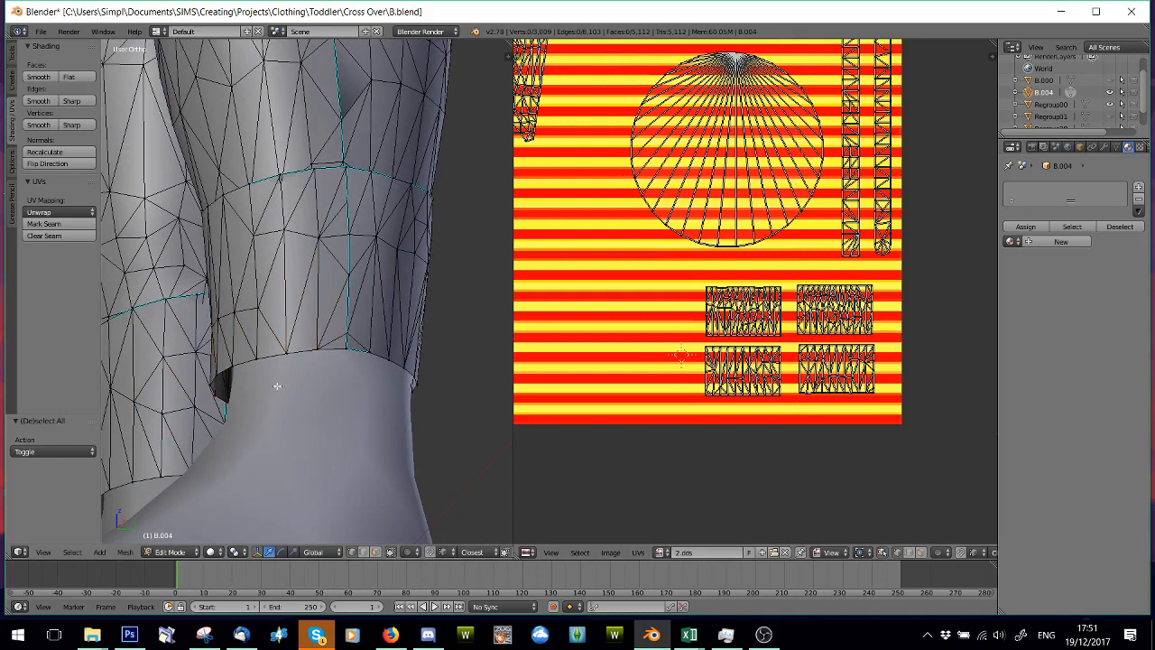
- Box-select the hem edges of the ankle cuff islands in the UV editor to pick one leg's complete bottom hem
key(b)
drag(701, 335, 903, 402)
key(b)
key(b)
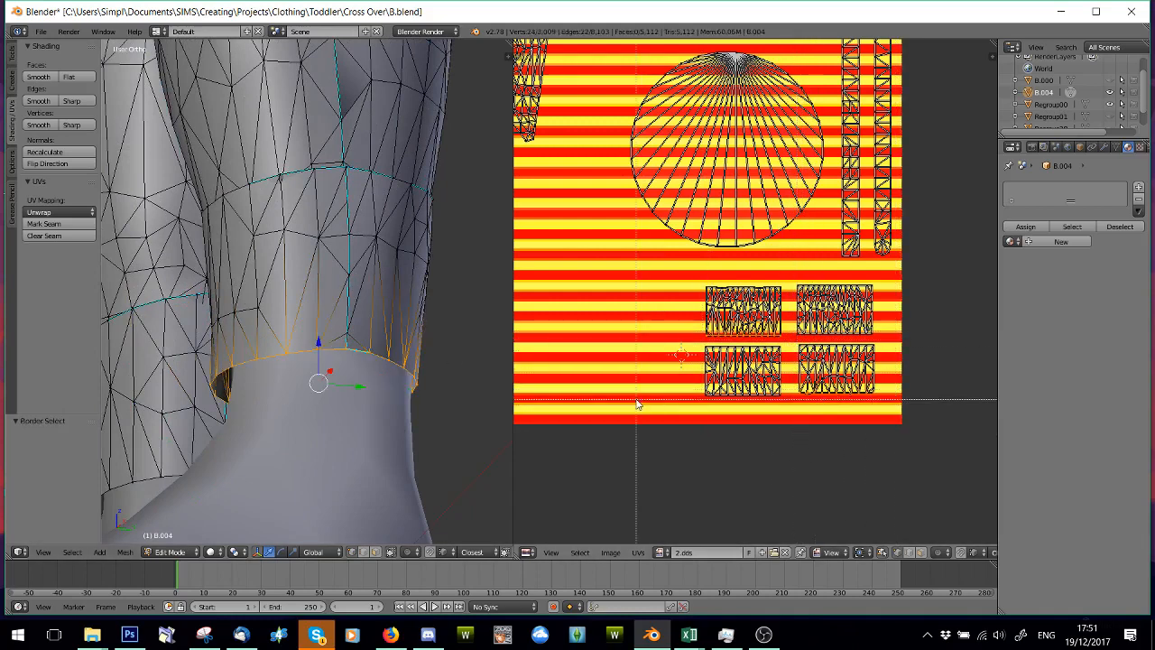
key(Escape)
- Examine the selected ankle hem and how the overalls sit on the body's legs and feet
scroll(735, 379, up, 3)
scroll(314, 344, down, 2)
middle_drag(314, 345, 377, 326)
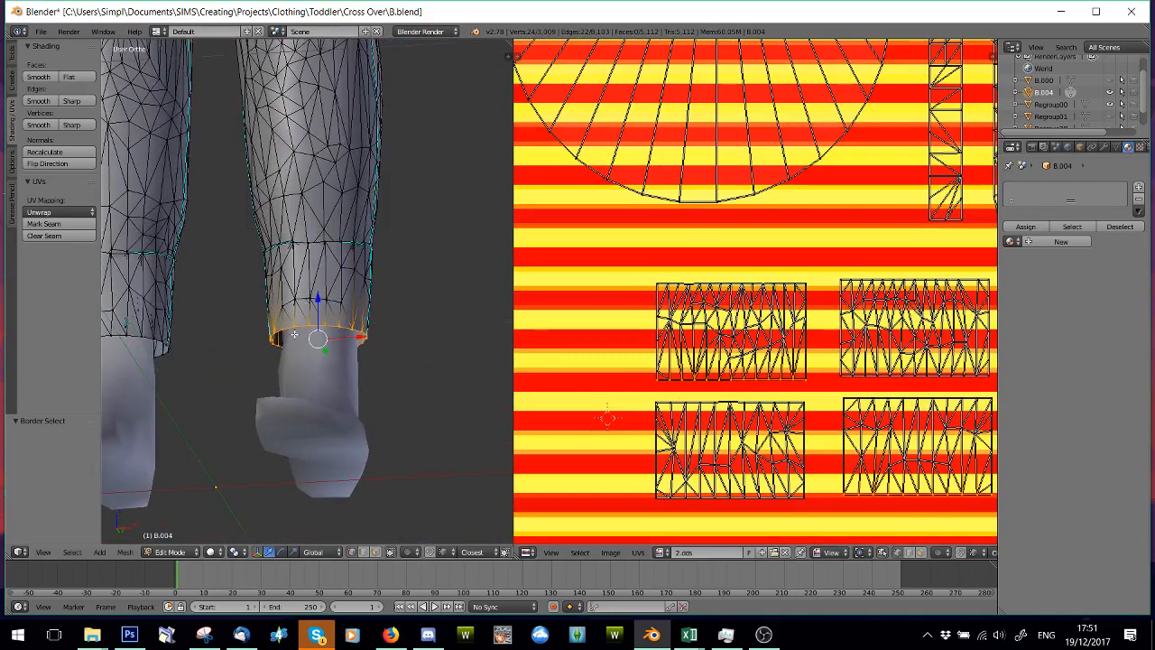
scroll(295, 334, up, 2)
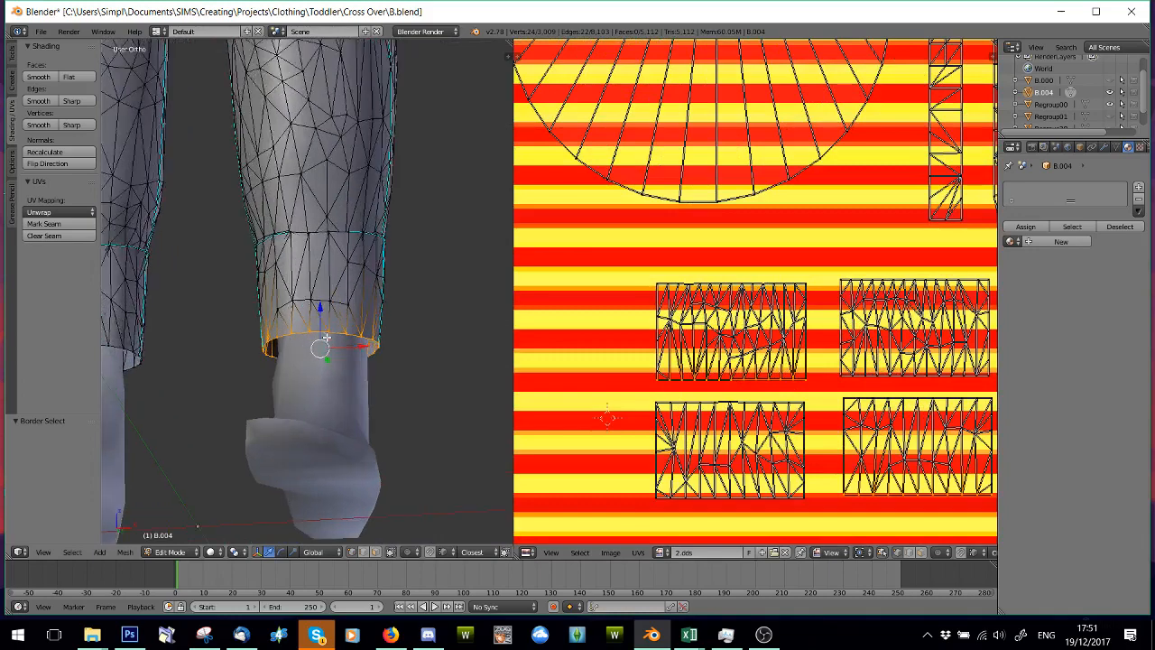
scroll(305, 318, down, 5)
scroll(305, 318, down, 3)
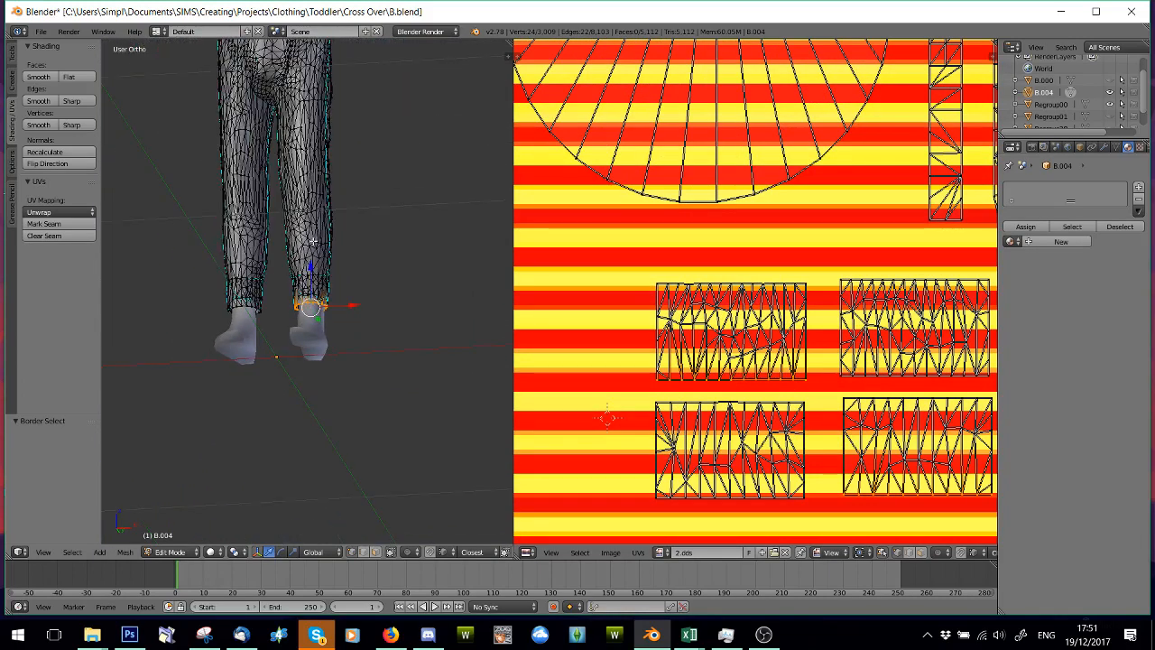
middle_drag(312, 179, 331, 219)
shift+middle_drag(333, 150, 337, 440)
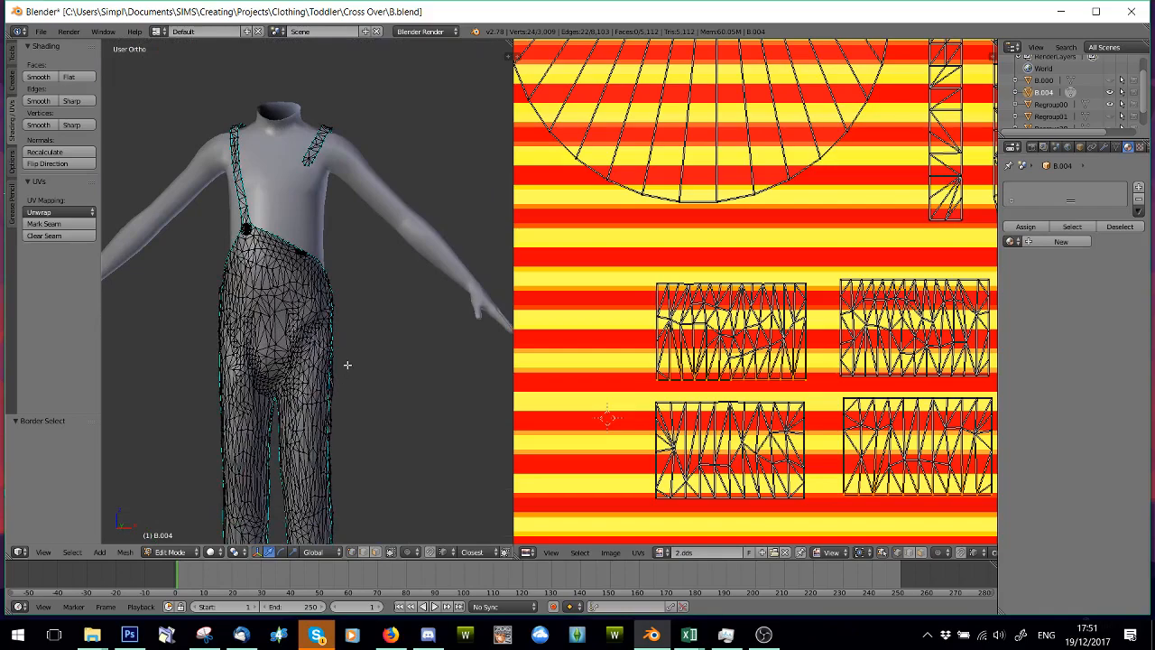
scroll(333, 393, up, 3)
shift+middle_drag(280, 499, 298, 272)
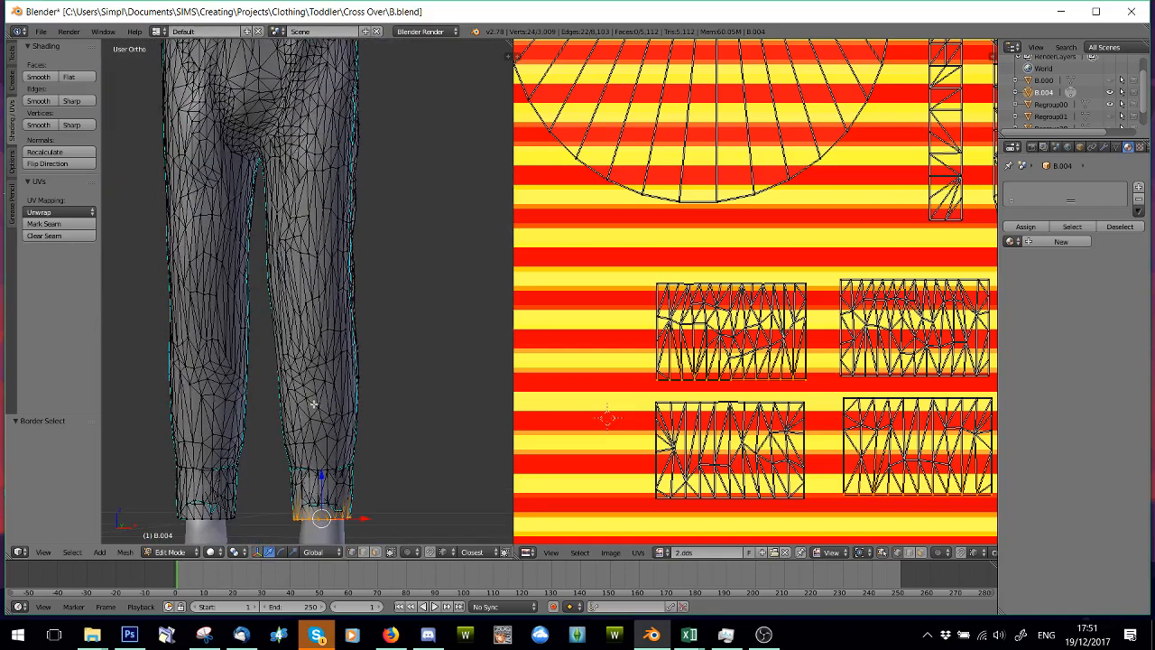
middle_drag(316, 404, 296, 425)
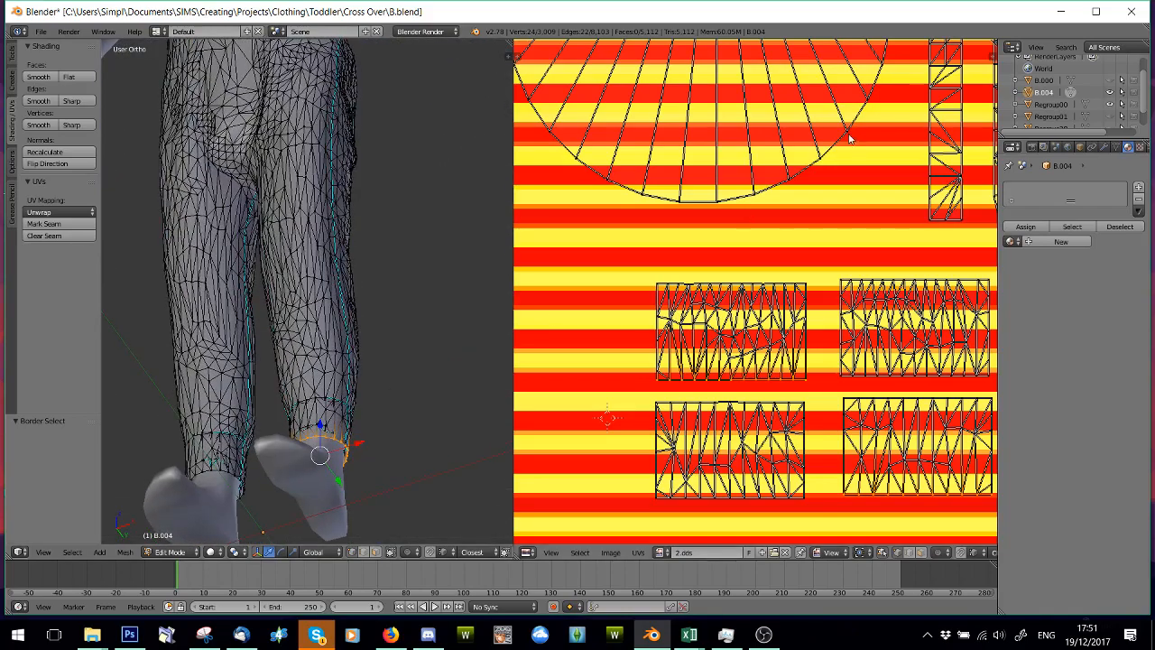
- Hide the body mesh Regroup00 and frame the selected hem of the open ankle cuff
scroll(1134, 113, up, 2)
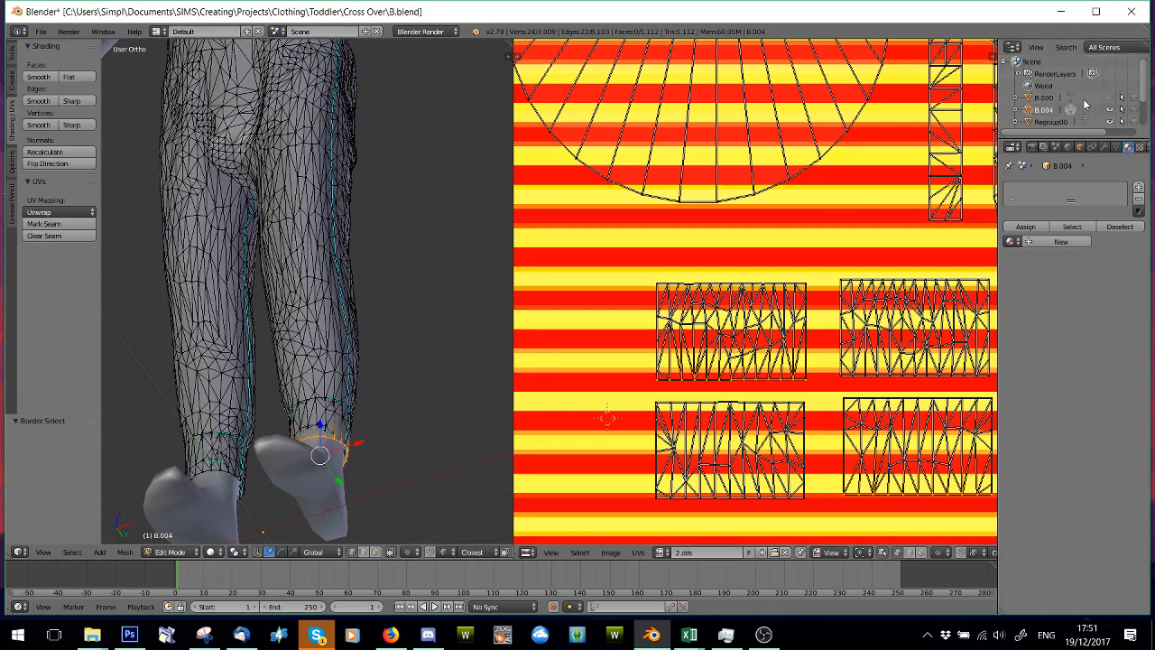
scroll(1126, 121, down, 2)
click(1110, 102)
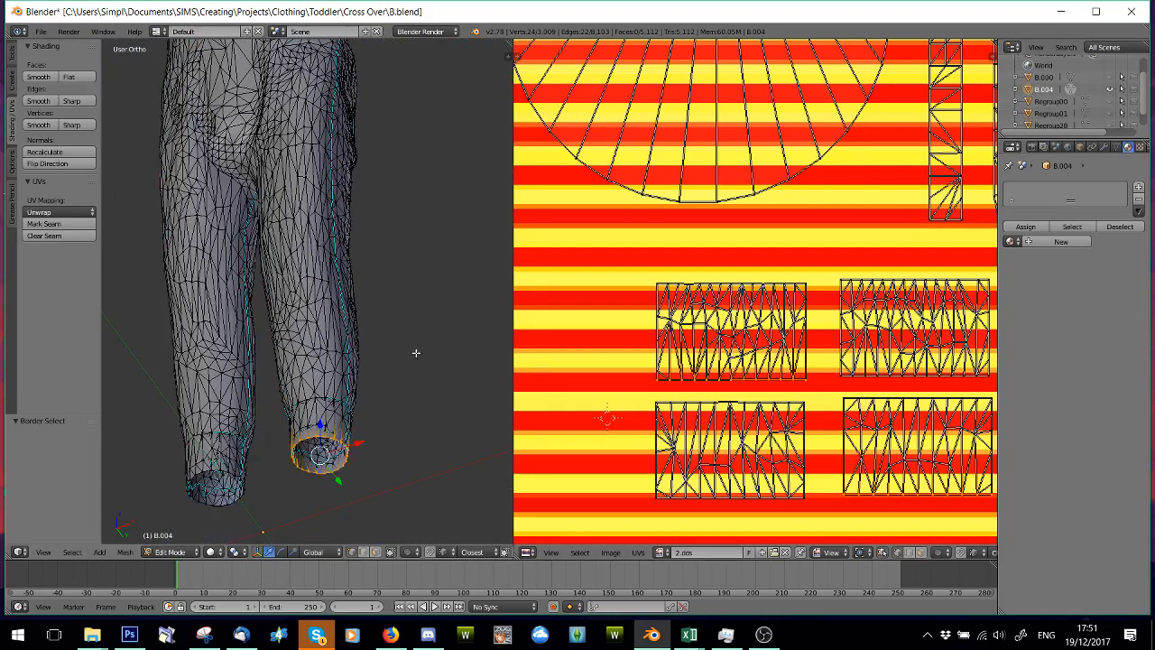
scroll(391, 412, up, 3)
shift+middle_drag(341, 442, 386, 212)
scroll(397, 322, up, 3)
shift+middle_drag(370, 316, 279, 303)
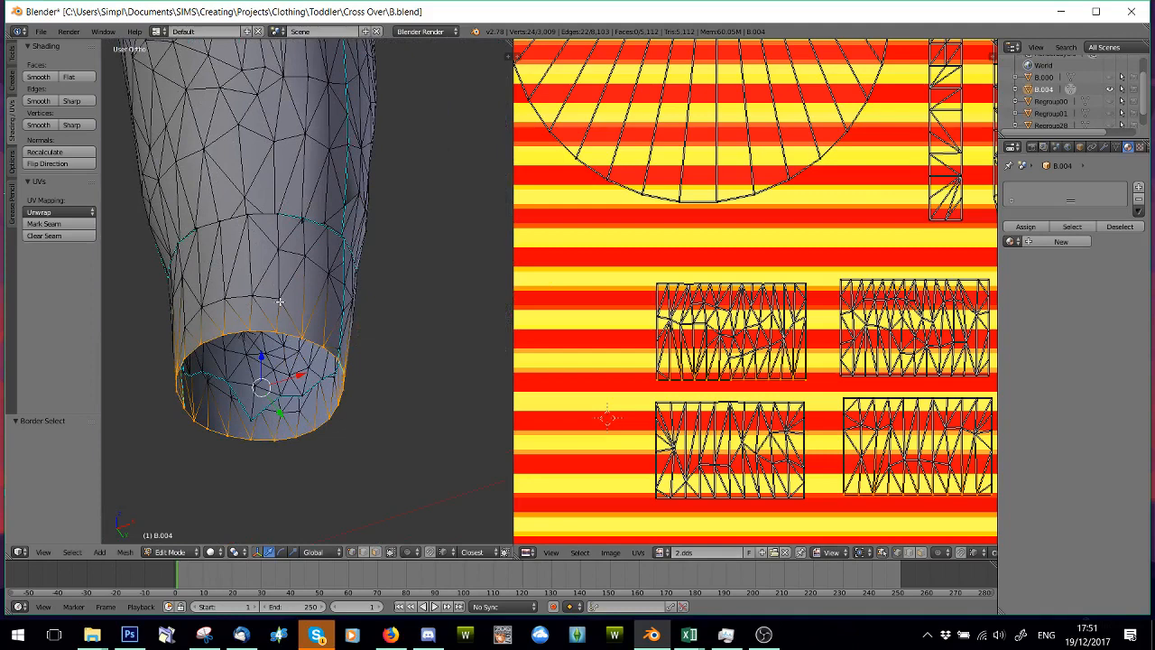
- Extrude the hem loop in place, scale it to 0.281, and check the resulting cap against the body mesh
key(e)
right_click(279, 301)
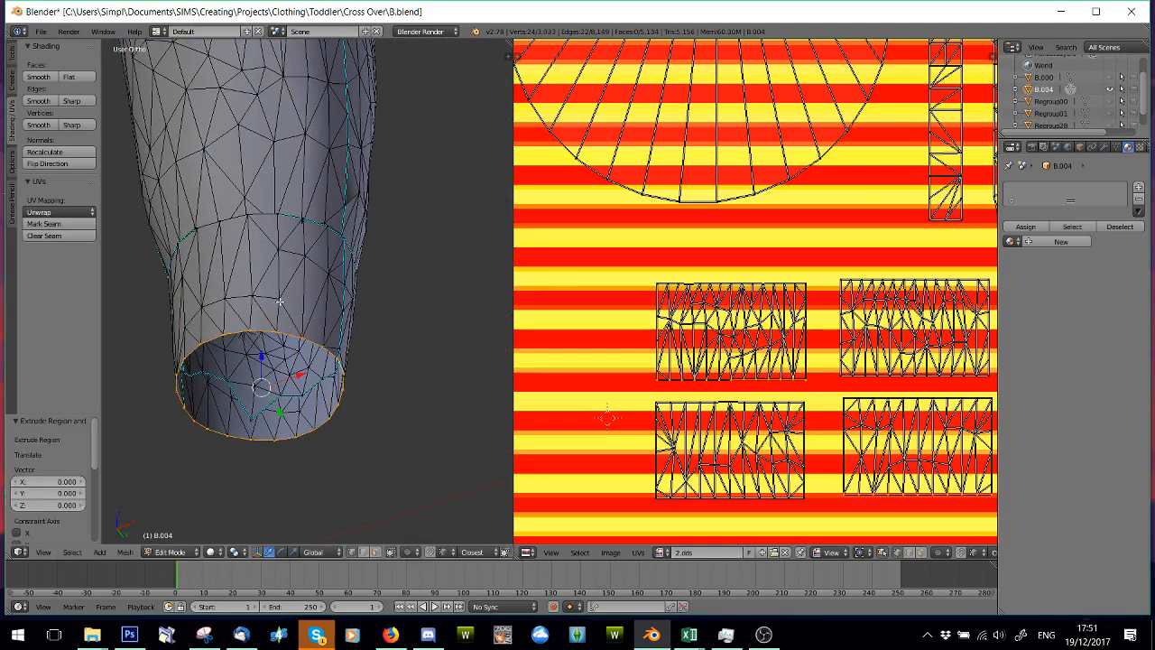
key(s)
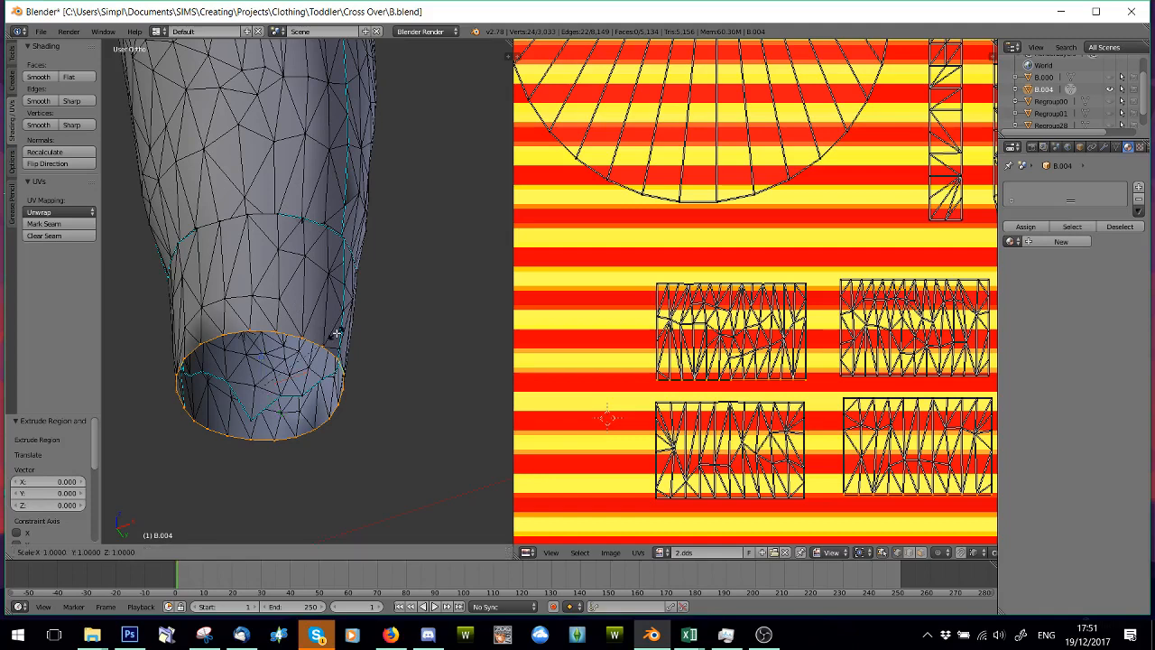
click(274, 364)
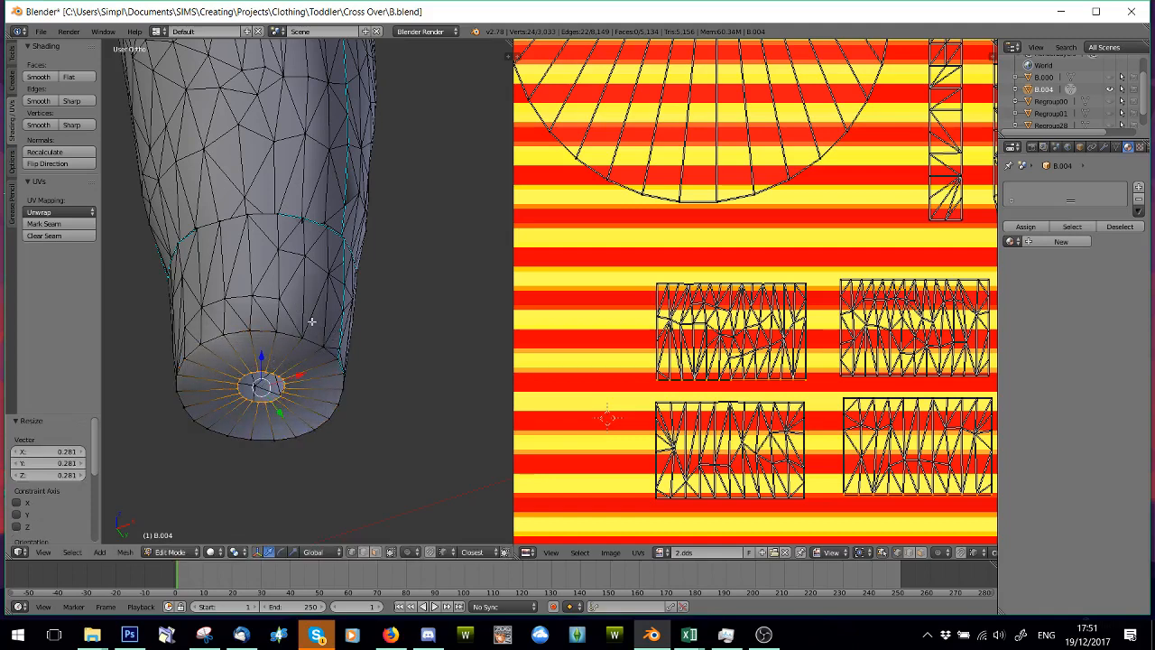
scroll(273, 364, down, 2)
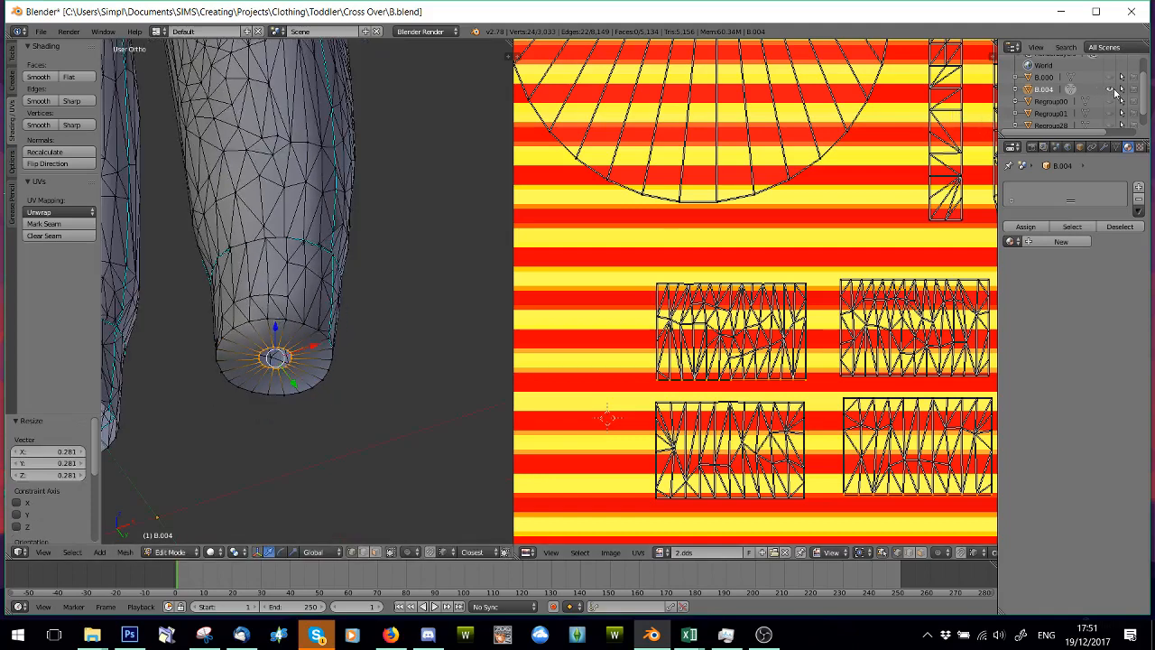
click(1109, 101)
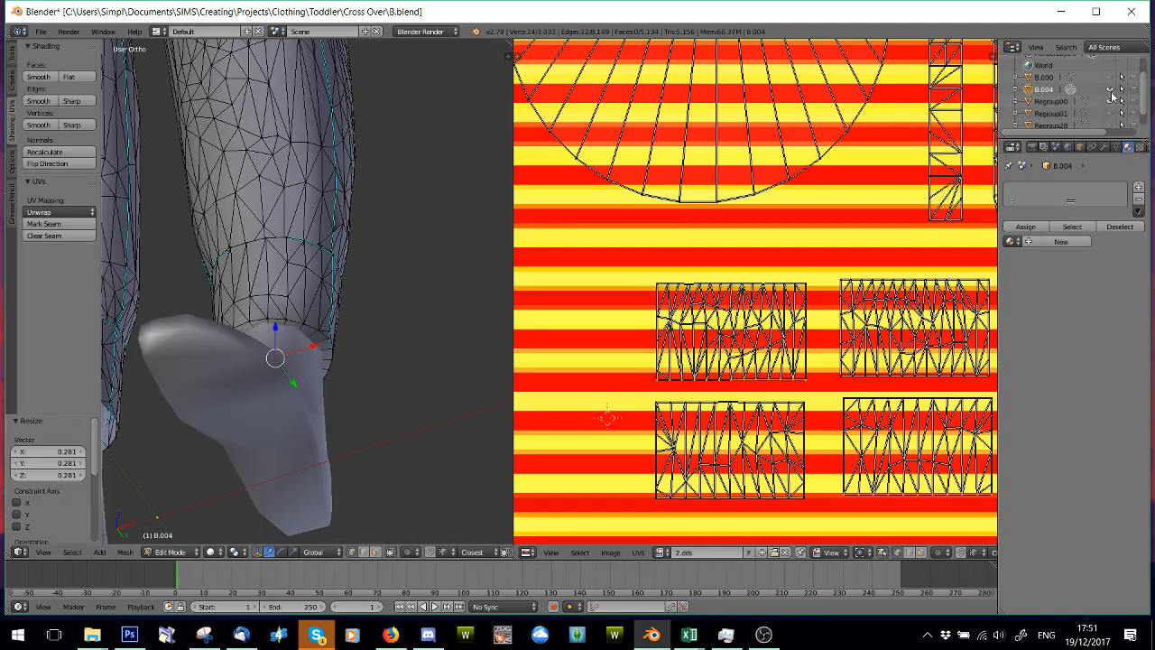
click(1110, 102)
- Move the extruded inner ring of the ankle cuff up 0.043 along Z
scroll(377, 406, up, 2)
middle_drag(321, 396, 293, 325)
key(g)
key(z)
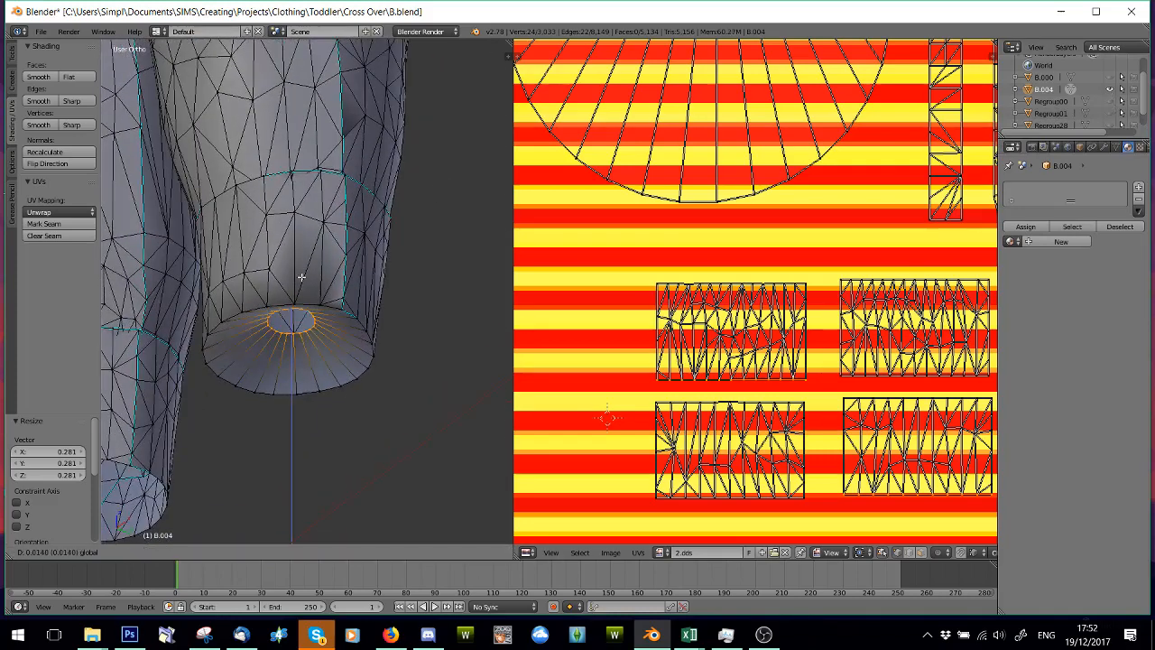
click(312, 219)
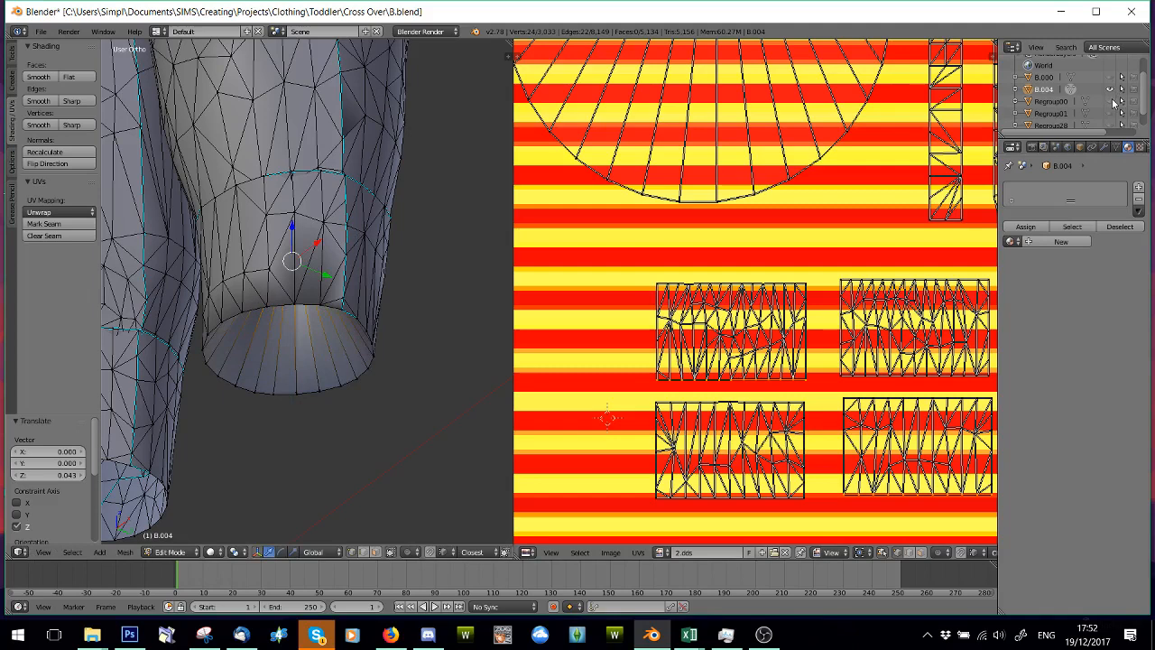
- Check the recessed cap against the body mesh, and move its inner ring by -0.014 along Z
click(1111, 102)
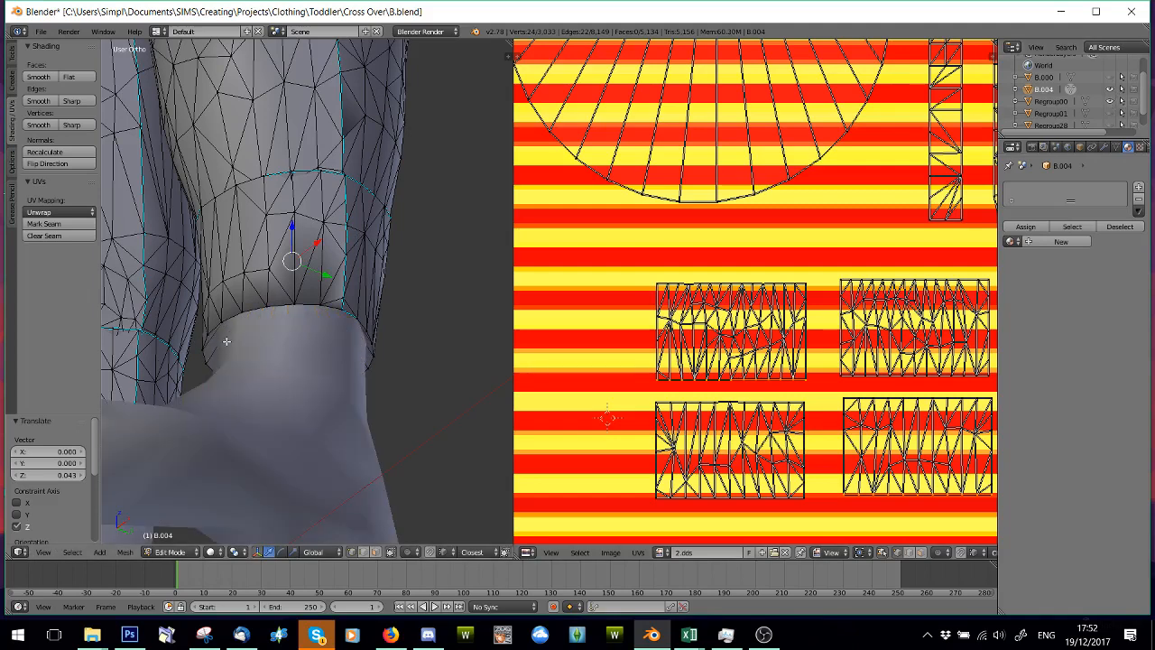
click(1111, 101)
key(g)
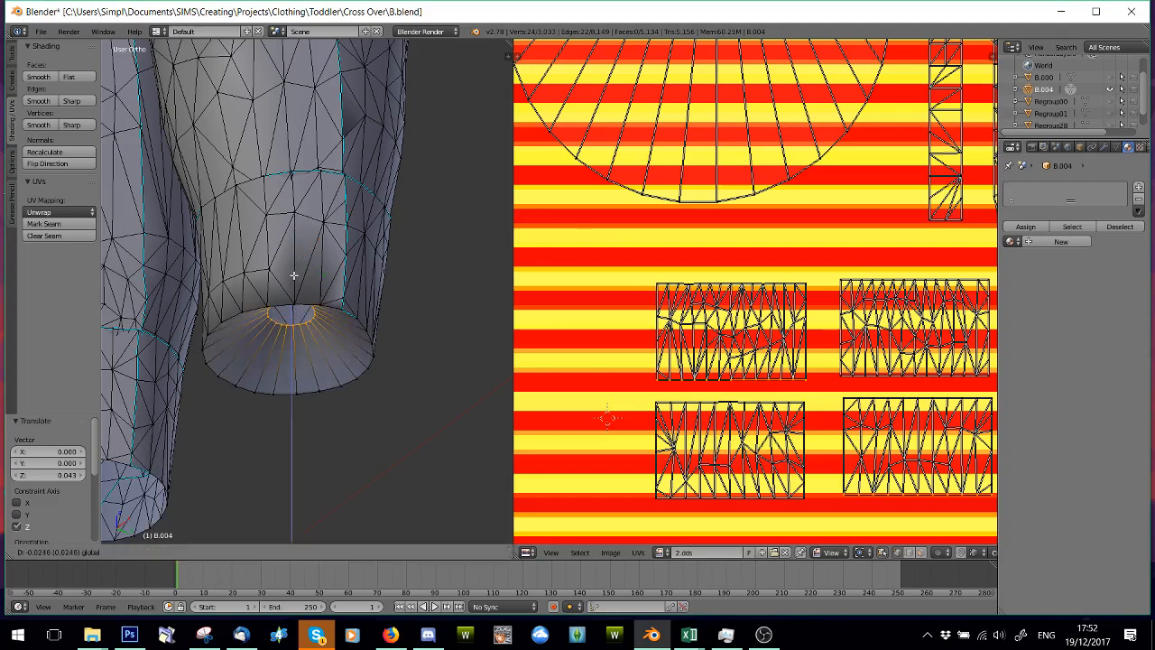
key(z)
click(303, 258)
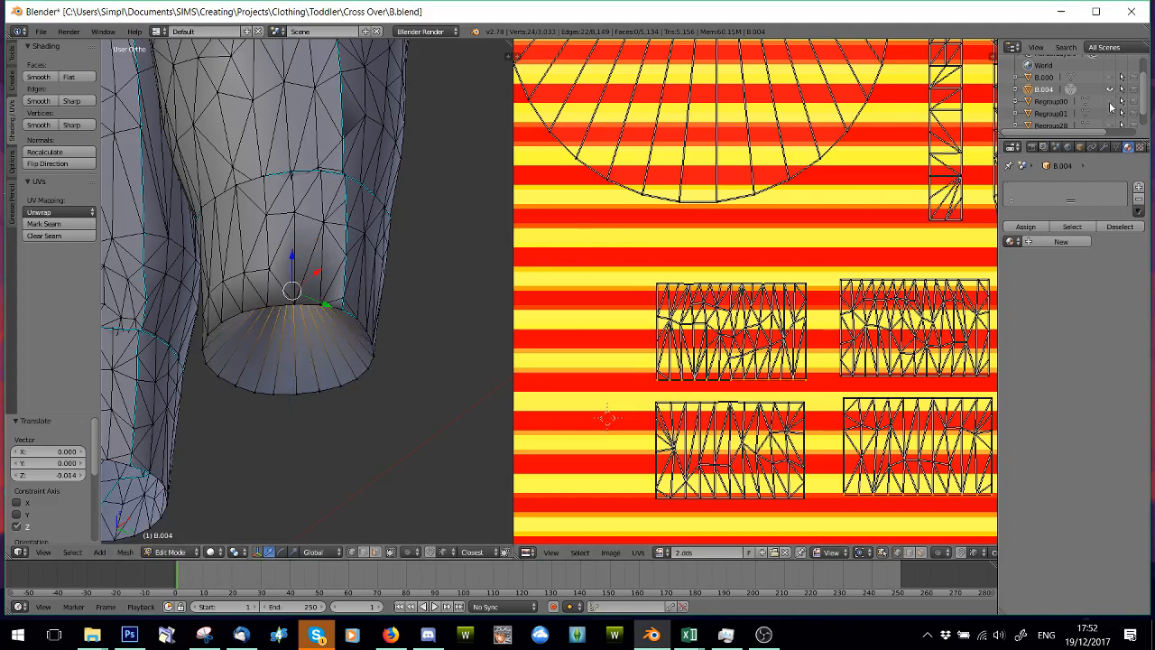
middle_drag(310, 374, 327, 333)
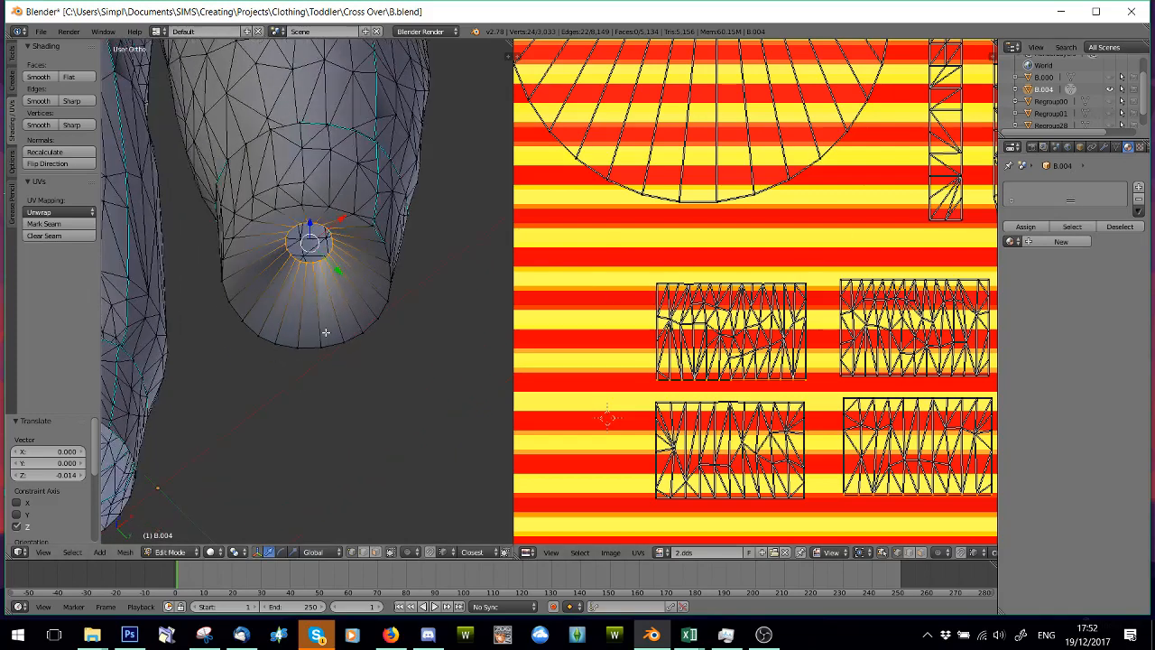
scroll(341, 335, down, 4)
scroll(334, 370, up, 7)
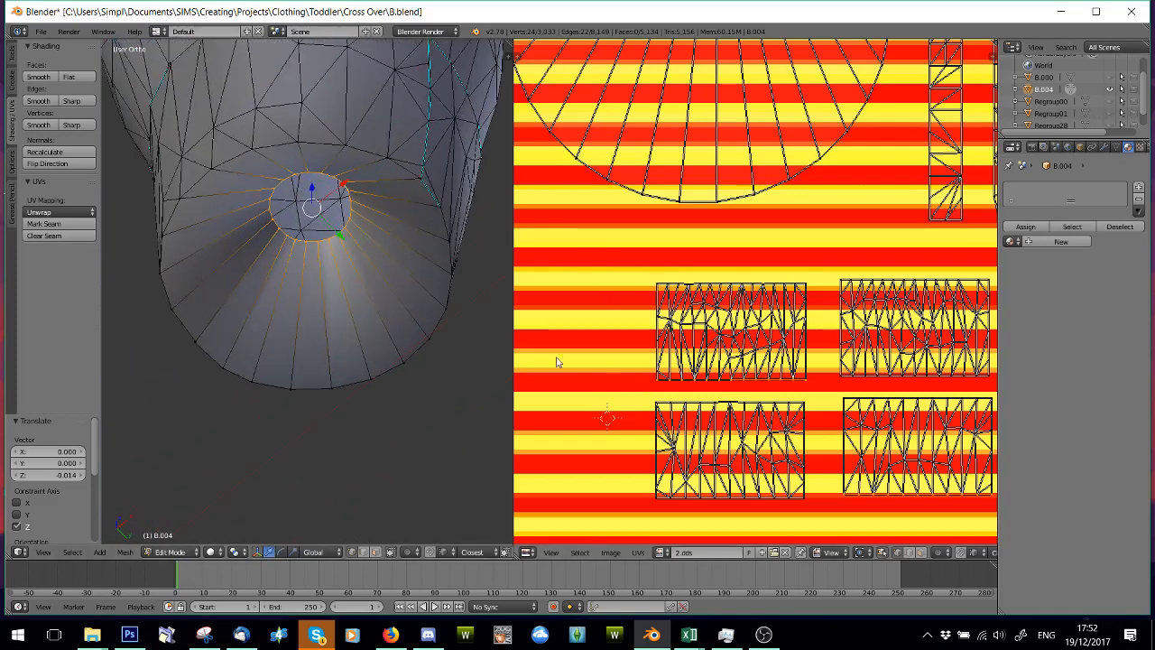
- Turn off UV selection sync and open UV_Checker_Map.jpg from the General Images folder in the UV editor
scroll(343, 487, down, 2)
scroll(600, 451, down, 1)
click(874, 554)
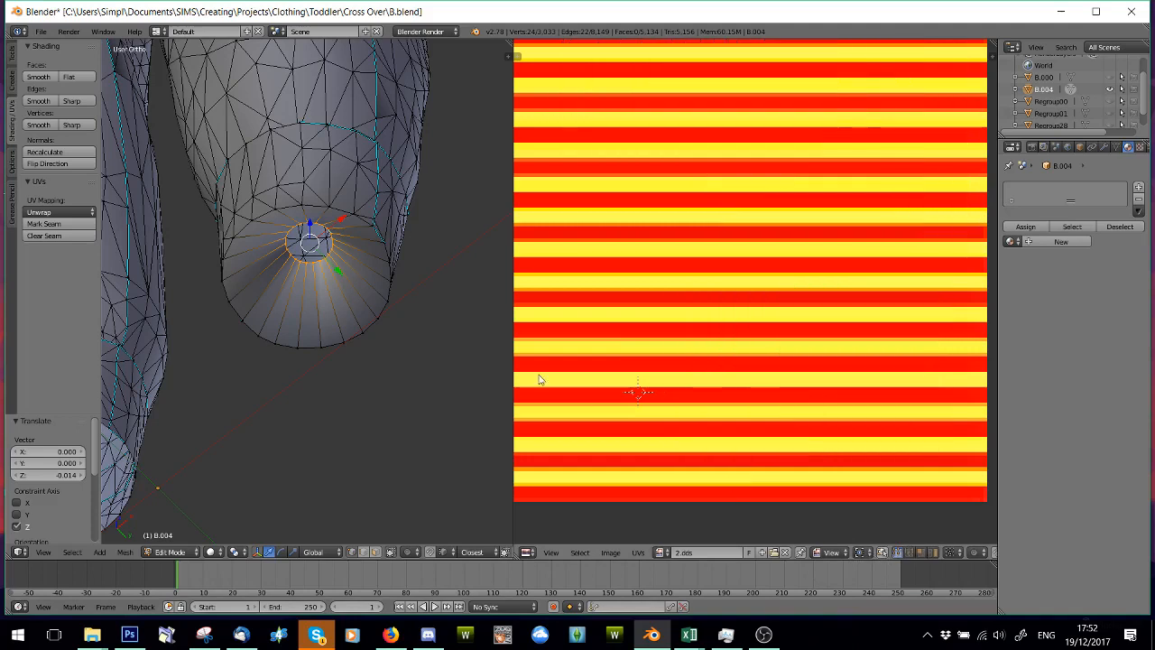
scroll(638, 374, down, 3)
click(610, 552)
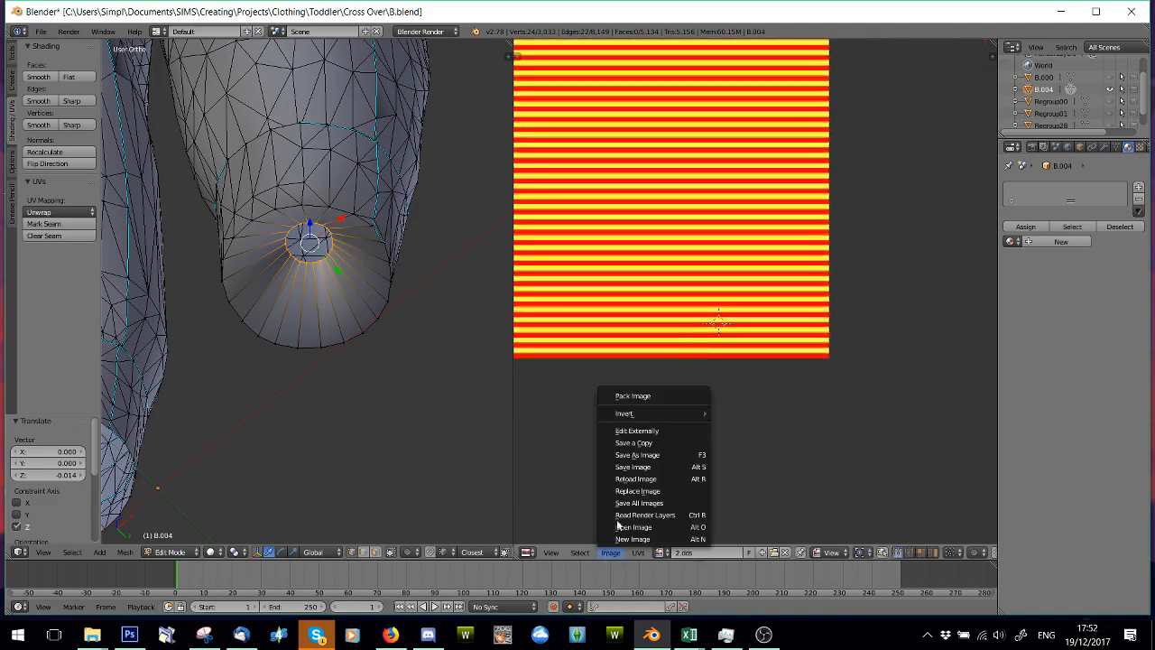
click(632, 540)
click(68, 305)
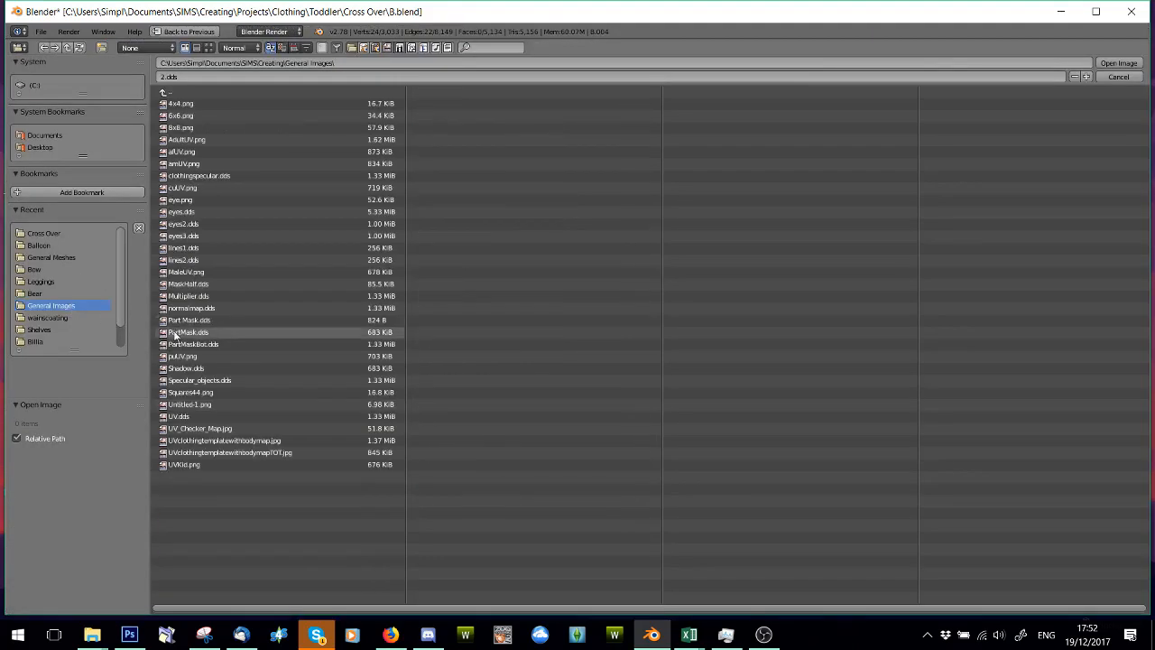
double_click(218, 433)
- Undo the moves, scaling and extrusion of the ankle cuff's inner ring
scroll(422, 366, down, 4)
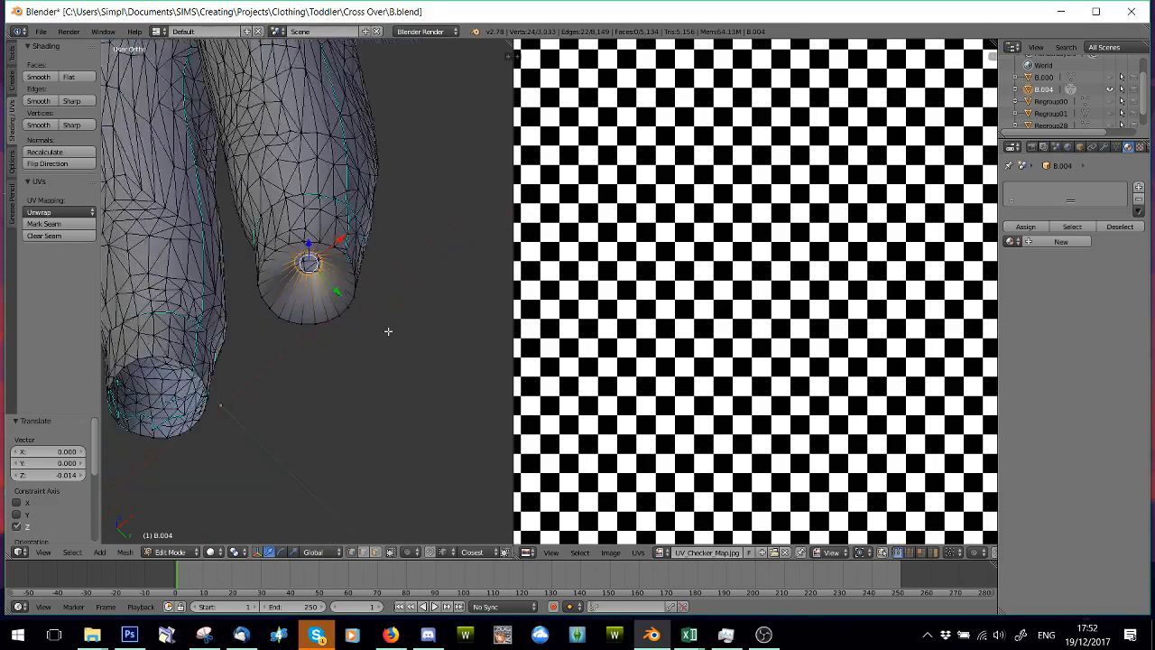
middle_drag(358, 331, 379, 354)
scroll(362, 346, up, 2)
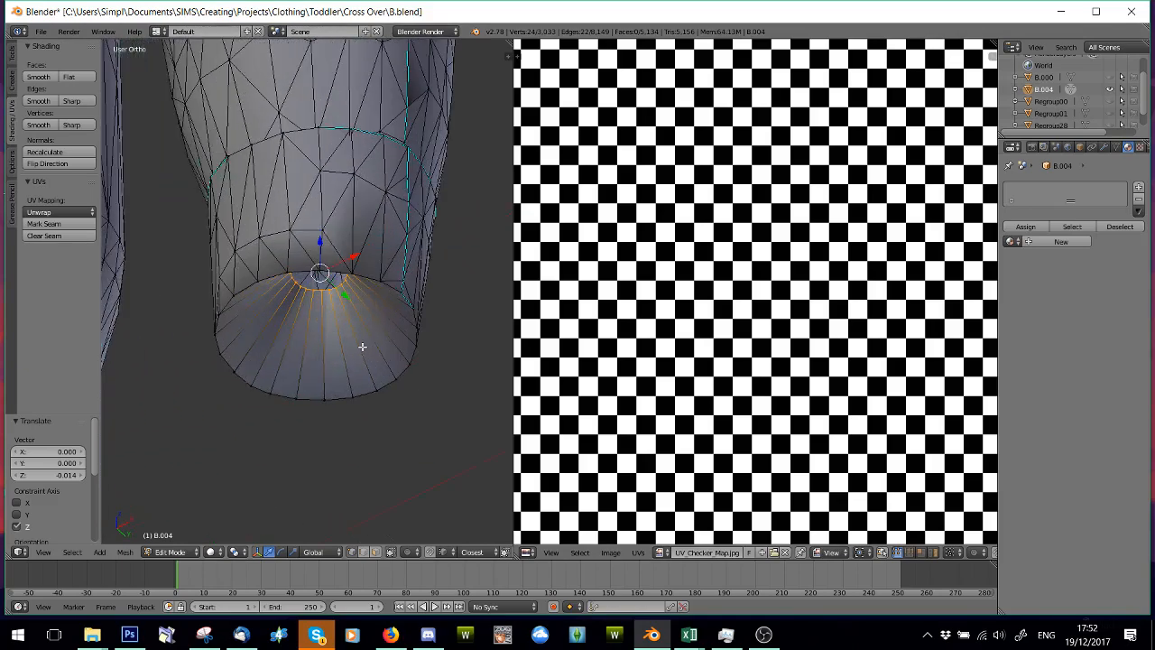
key(ctrl+z)
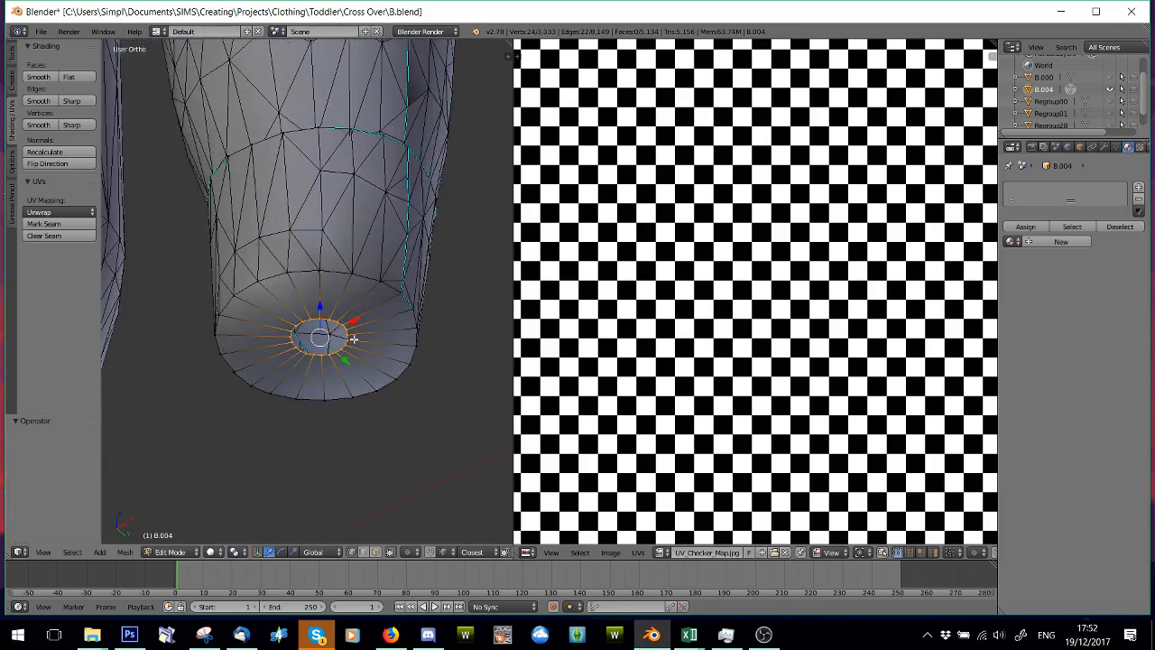
click(12, 52)
click(27, 407)
scroll(36, 379, down, 2)
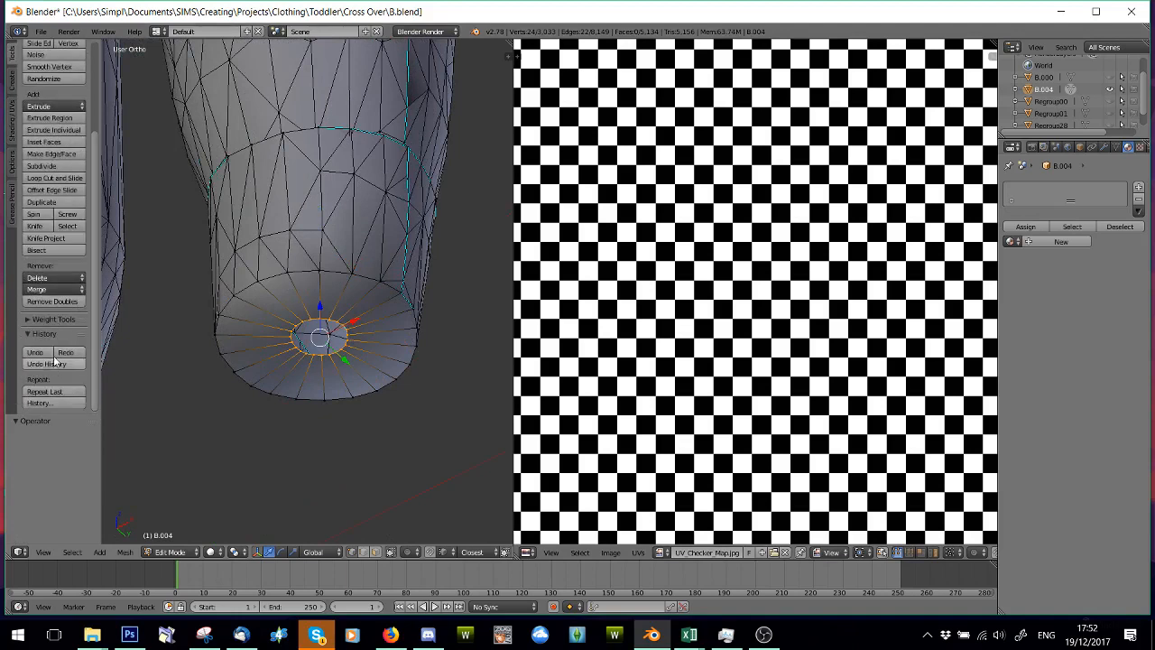
click(37, 352)
- Clear the hem selection and select the whole overalls mesh to show its UV layout
key(a)
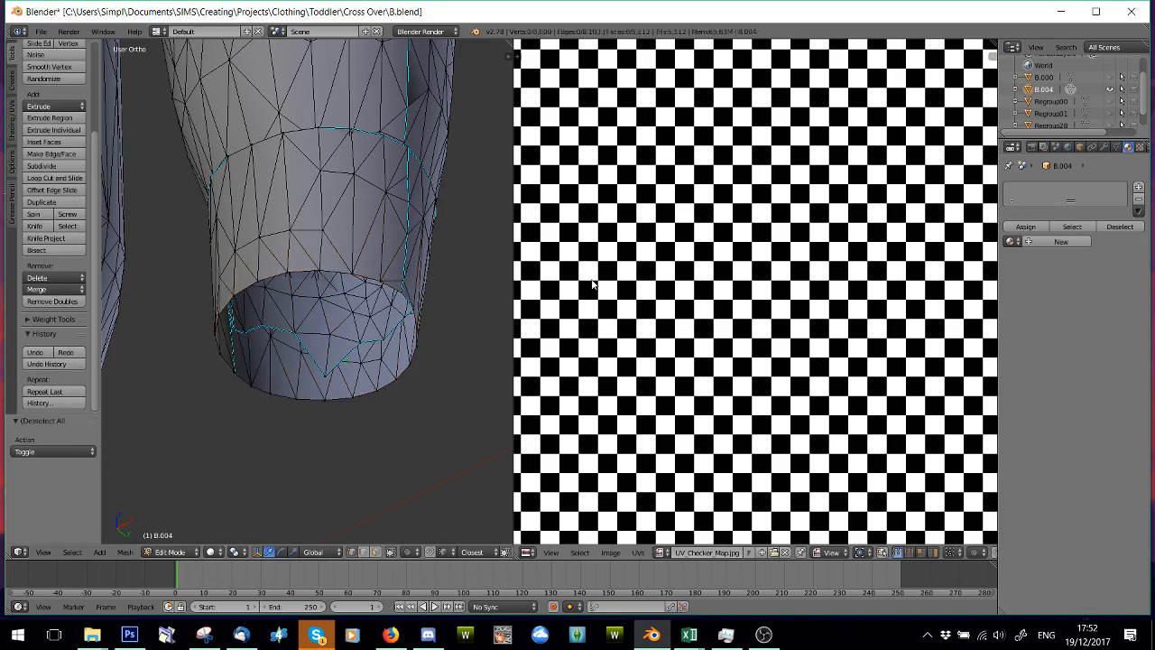
key(a)
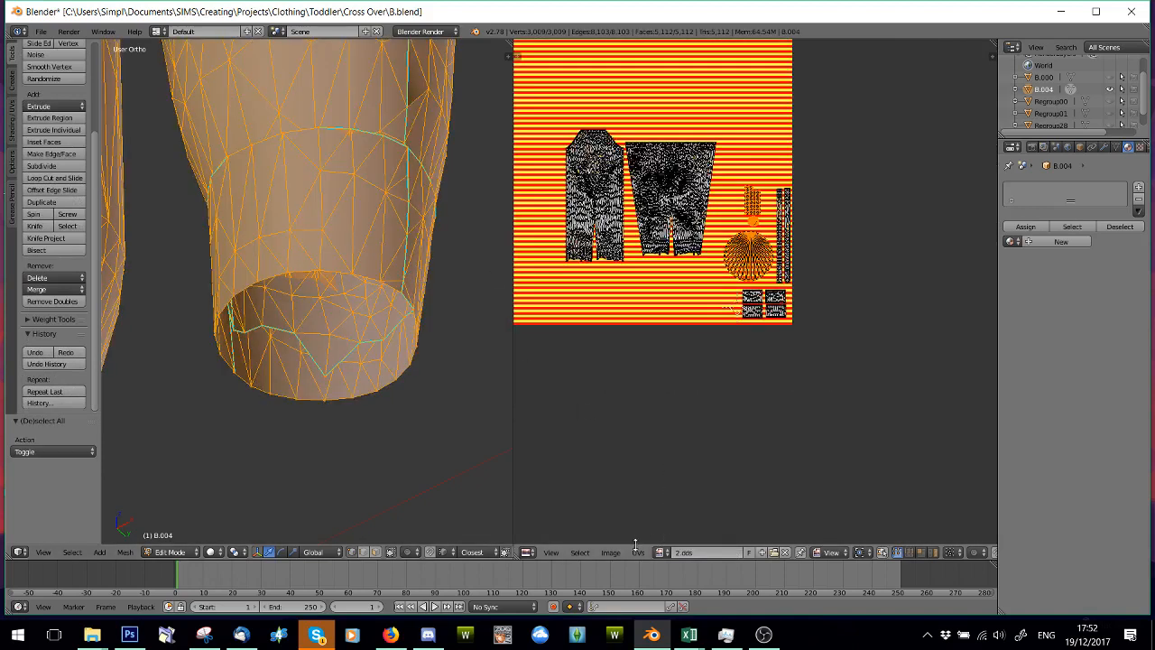
- Open the checker image UV_Checker_Map.jpg from the General Images folder in place of 2.dds in the UV editor
click(611, 552)
click(630, 528)
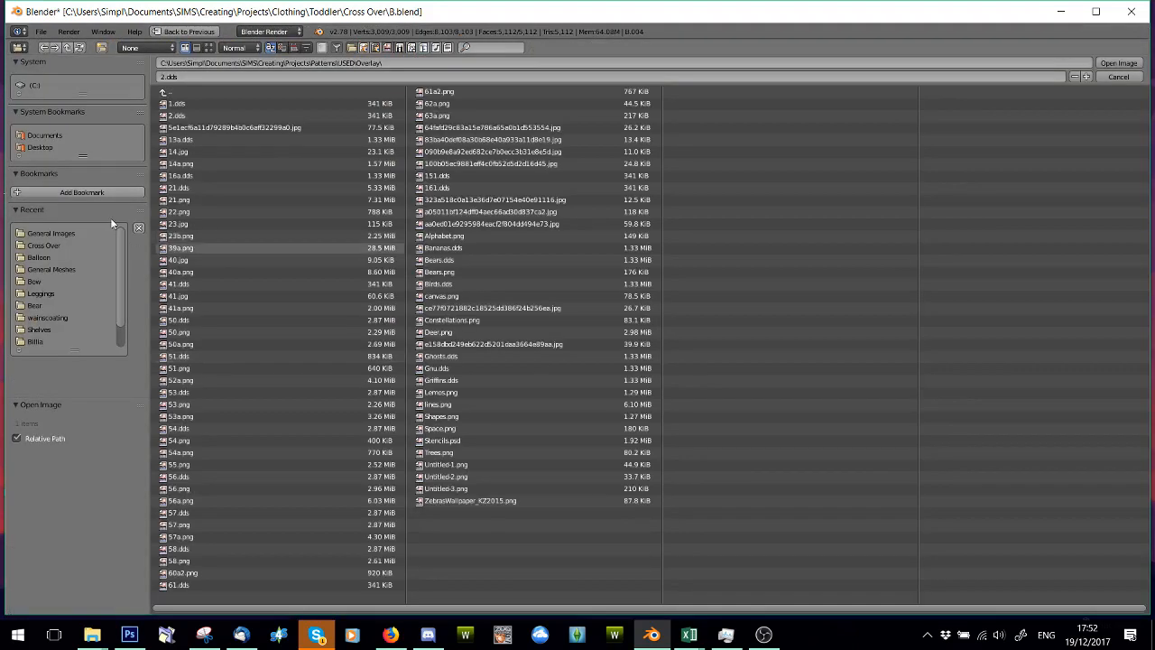
click(54, 233)
double_click(190, 430)
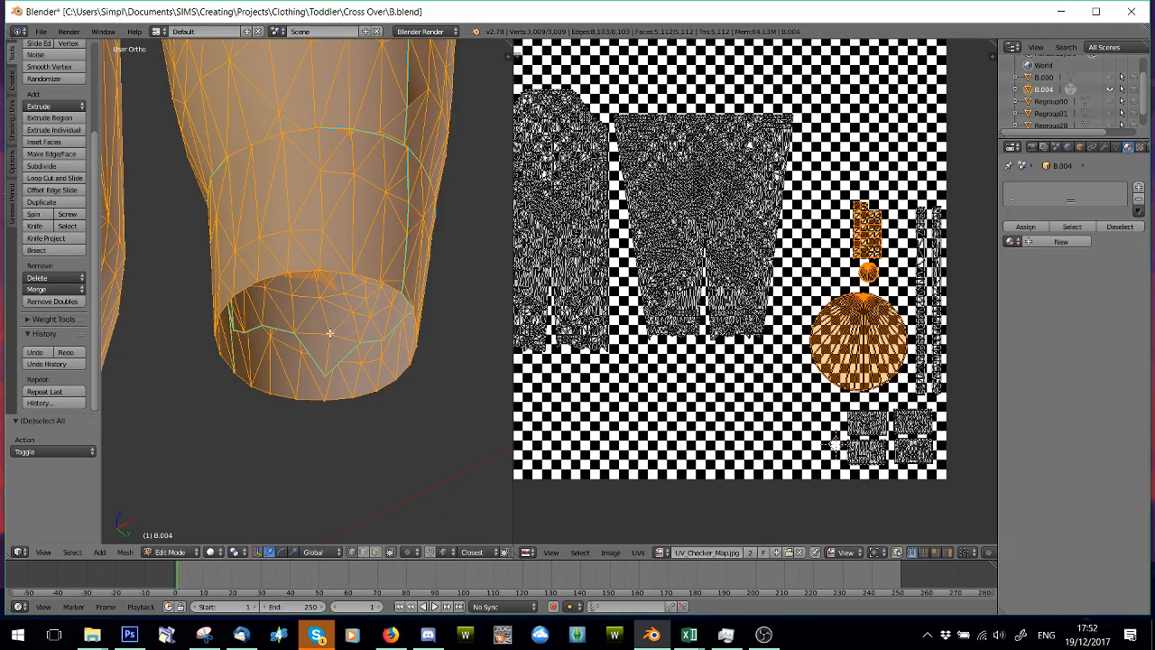
- Set the 3D viewport shading to Texture and deselect the whole overalls mesh
scroll(330, 333, down, 1)
click(212, 551)
click(229, 507)
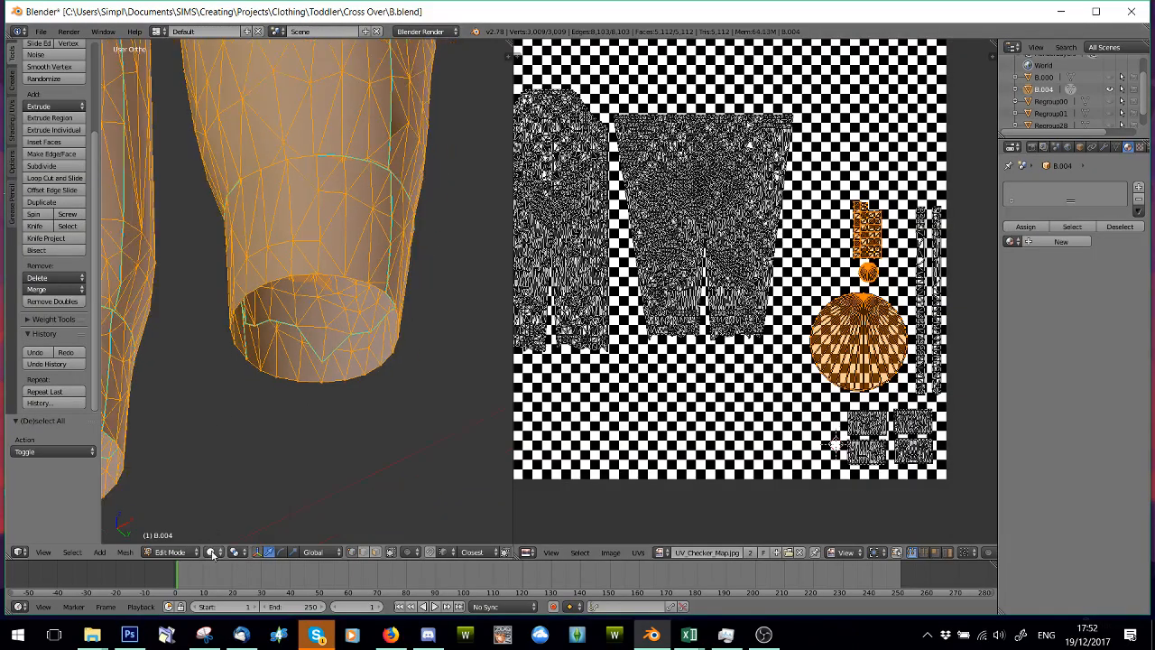
click(212, 551)
click(228, 484)
click(214, 552)
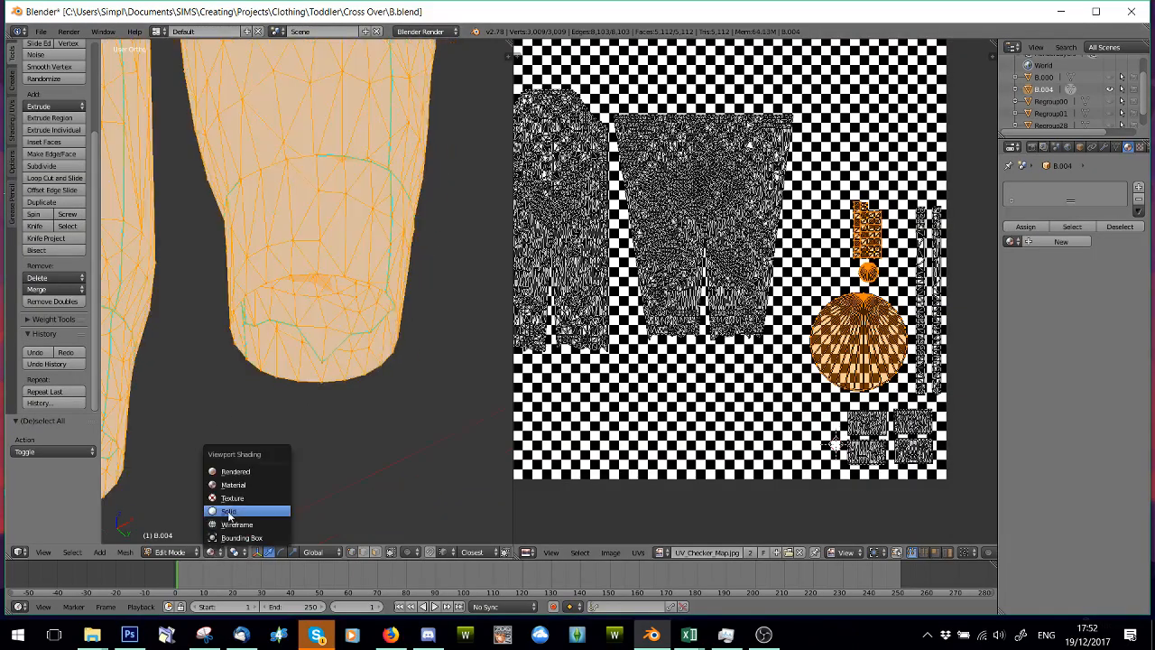
click(232, 498)
scroll(275, 406, up, 5)
key(a)
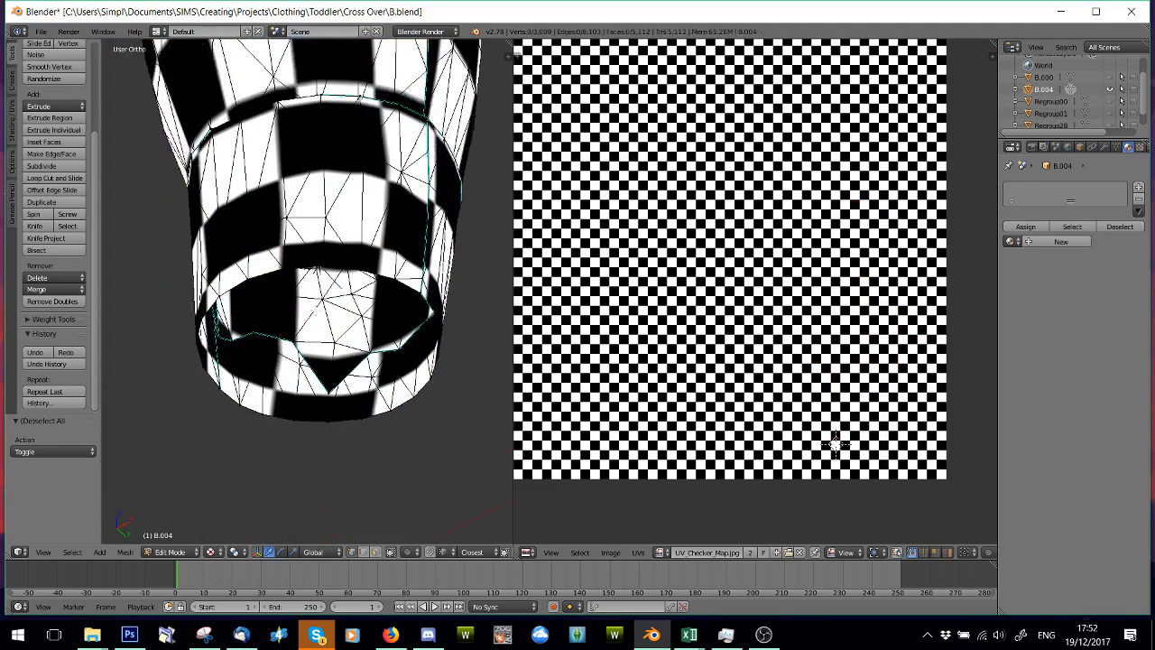
scroll(320, 347, up, 2)
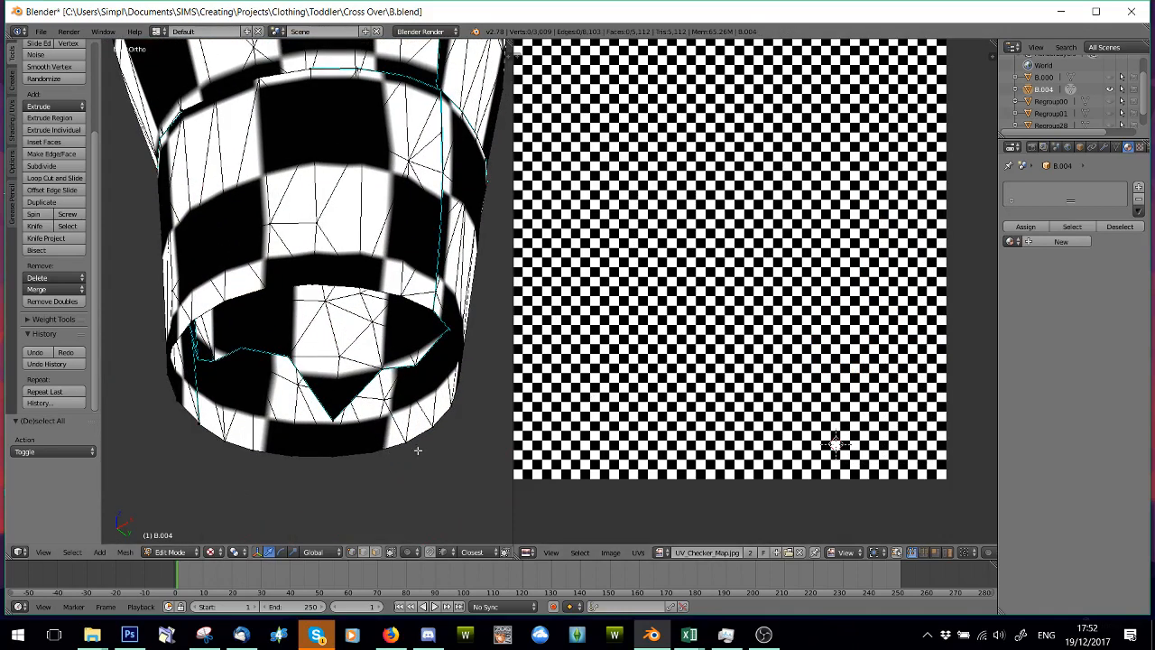
- Turn on UV selection sync and select one ankle cuff's hem along the bottom edges of its two UV islands
click(896, 553)
scroll(924, 462, up, 5)
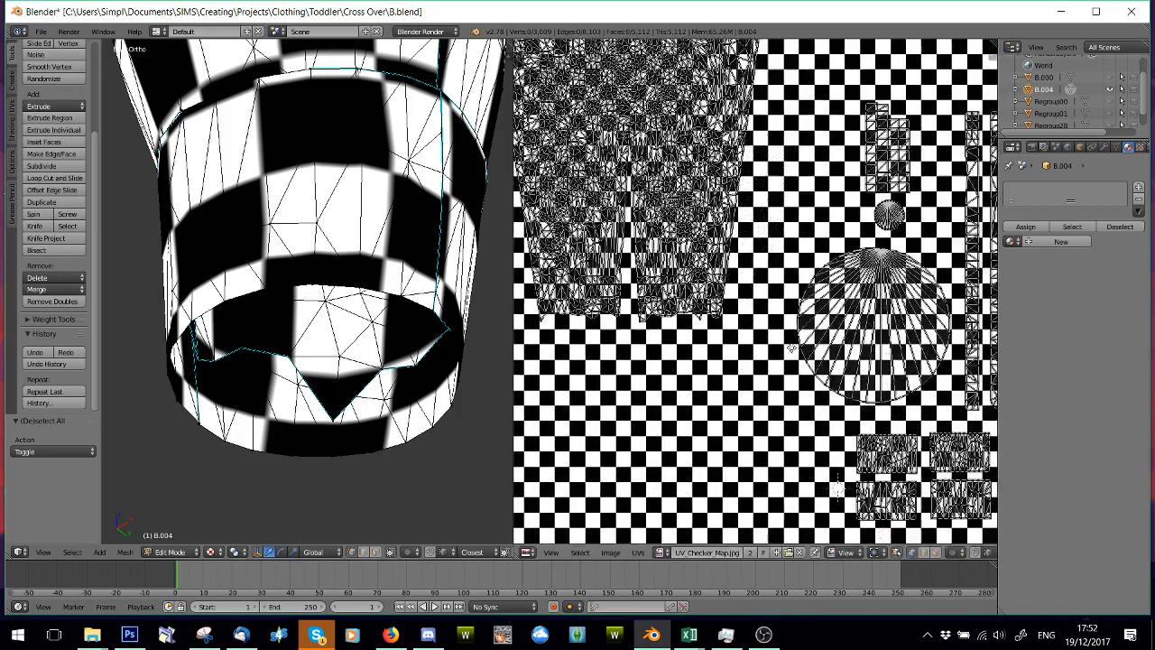
drag(686, 380, 830, 394)
key(b)
drag(837, 472, 959, 486)
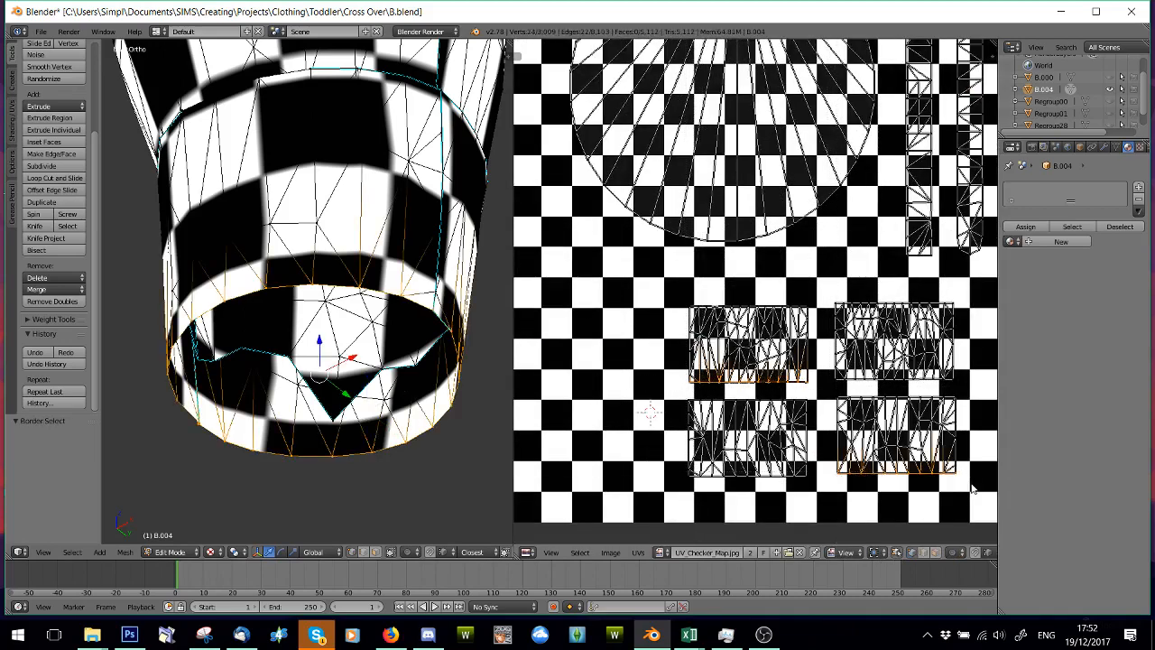
right_click(401, 465)
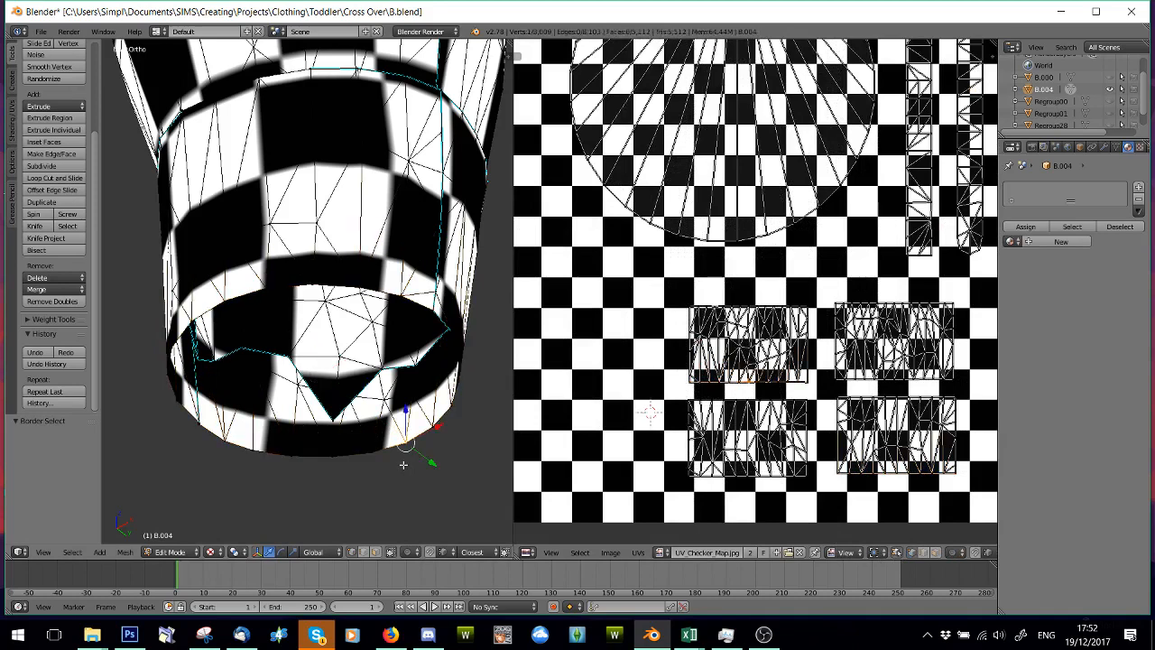
key(ctrl+z)
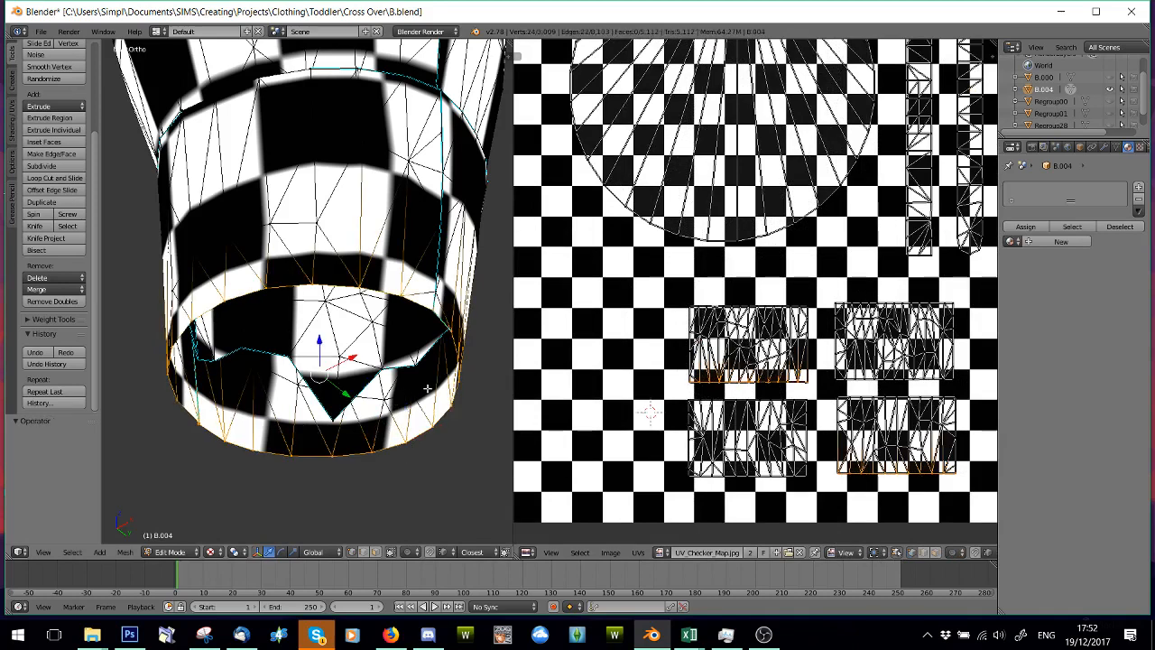
- Extrude the selected cuff hem, scale the new ring inward and move it 0.027 along Z
key(e)
key(Escape)
key(s)
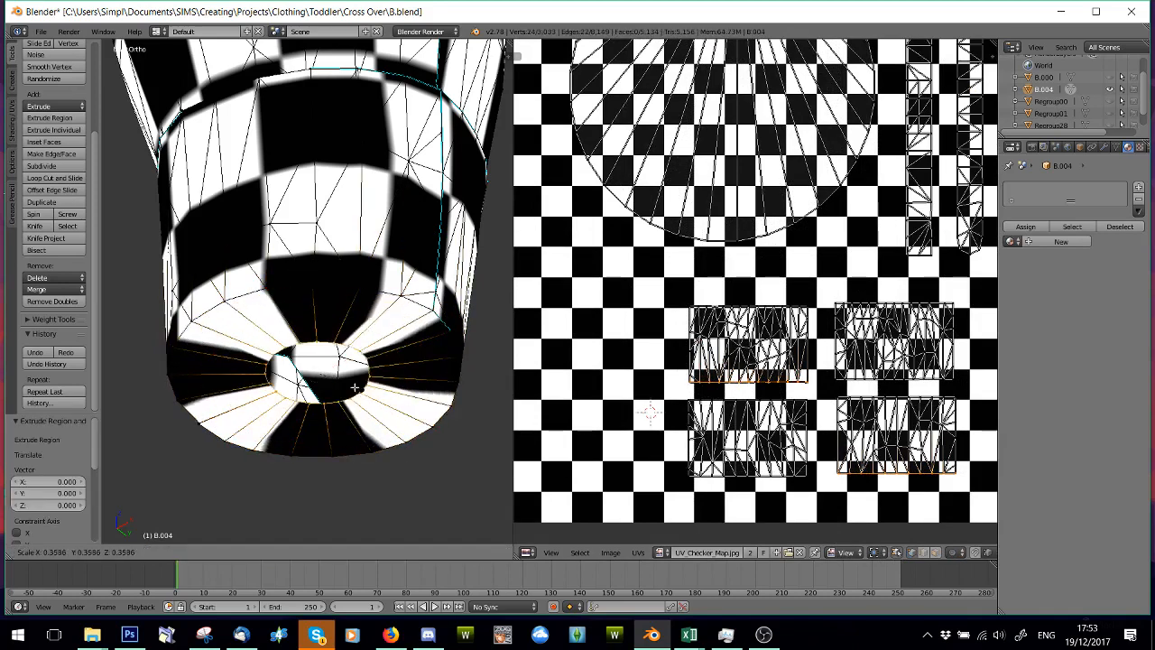
click(336, 383)
drag(323, 342, 340, 247)
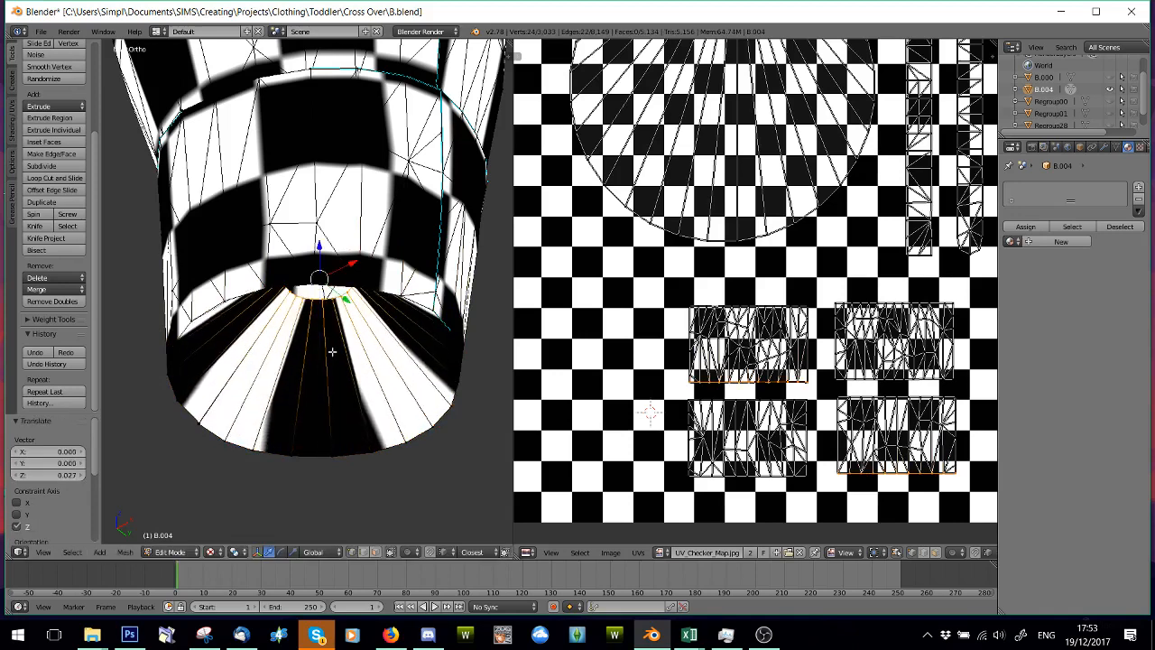
- Move the extruded inner ring's UVs 0.037 along Y so they overlap the cuff islands
middle_drag(874, 430, 835, 390)
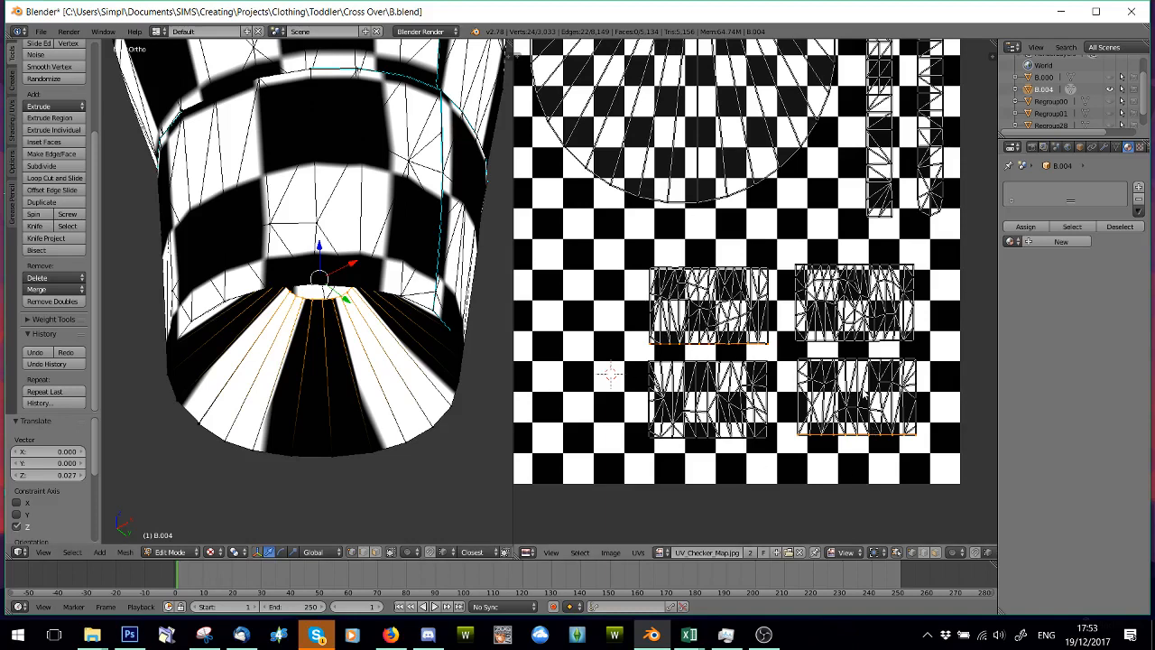
key(g)
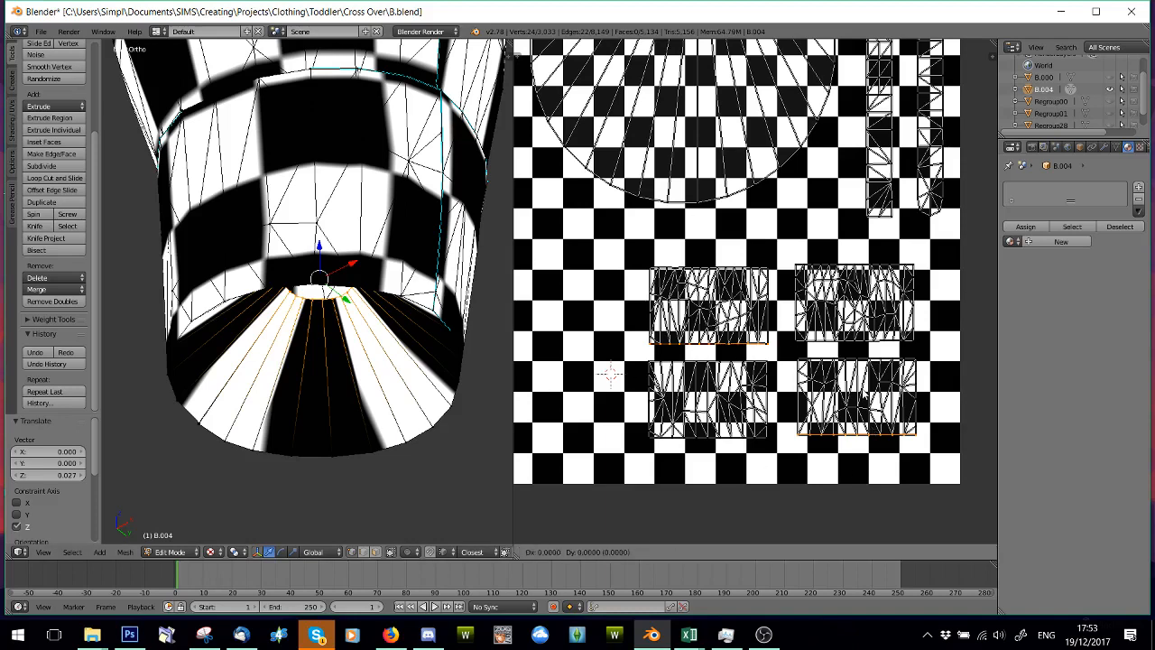
key(y)
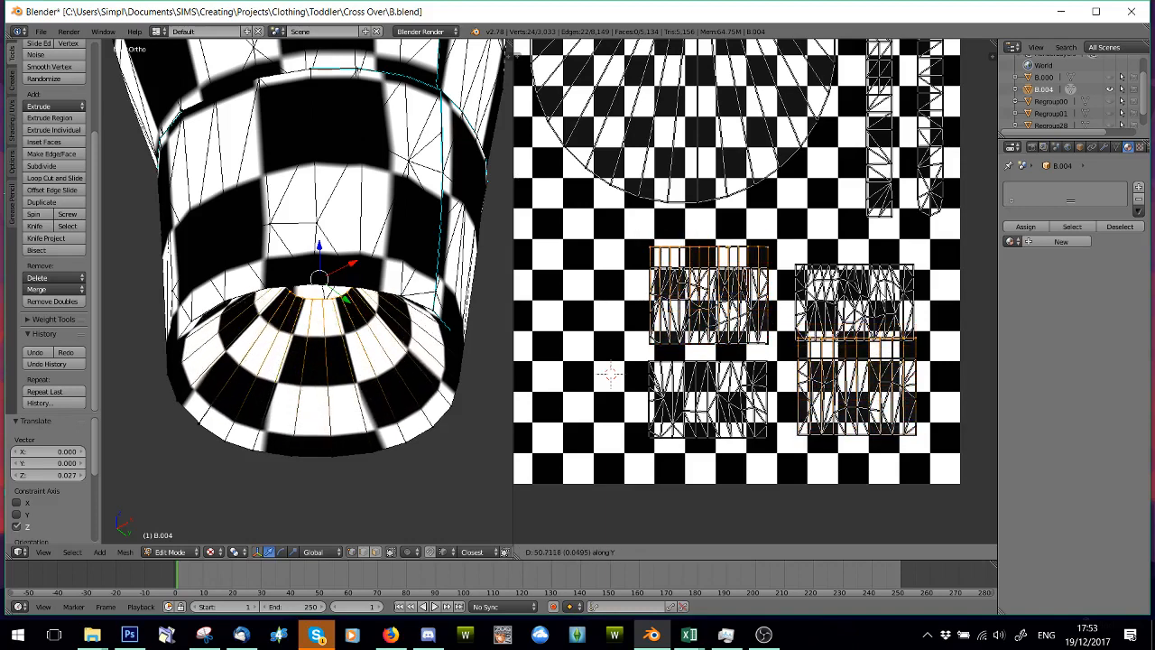
click(880, 320)
- Examine the overlapping cuff UV islands and, with nothing selected, the checker pattern on the cuff's inner cap
scroll(880, 320, up, 3)
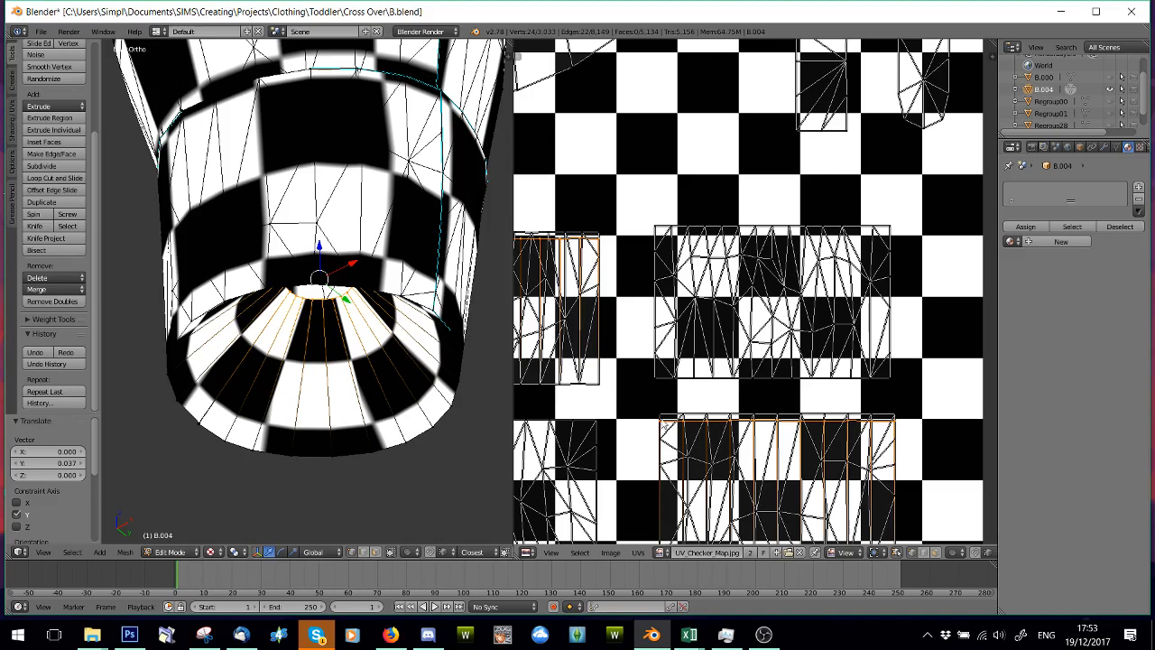
scroll(702, 432, up, 2)
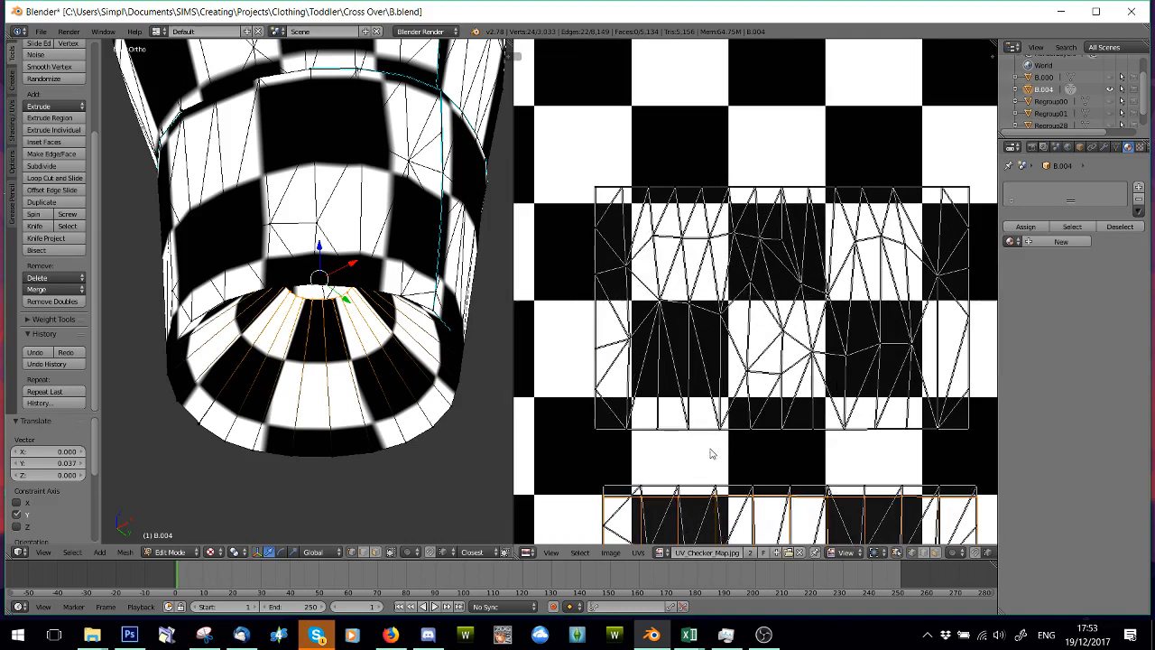
middle_drag(717, 455, 720, 290)
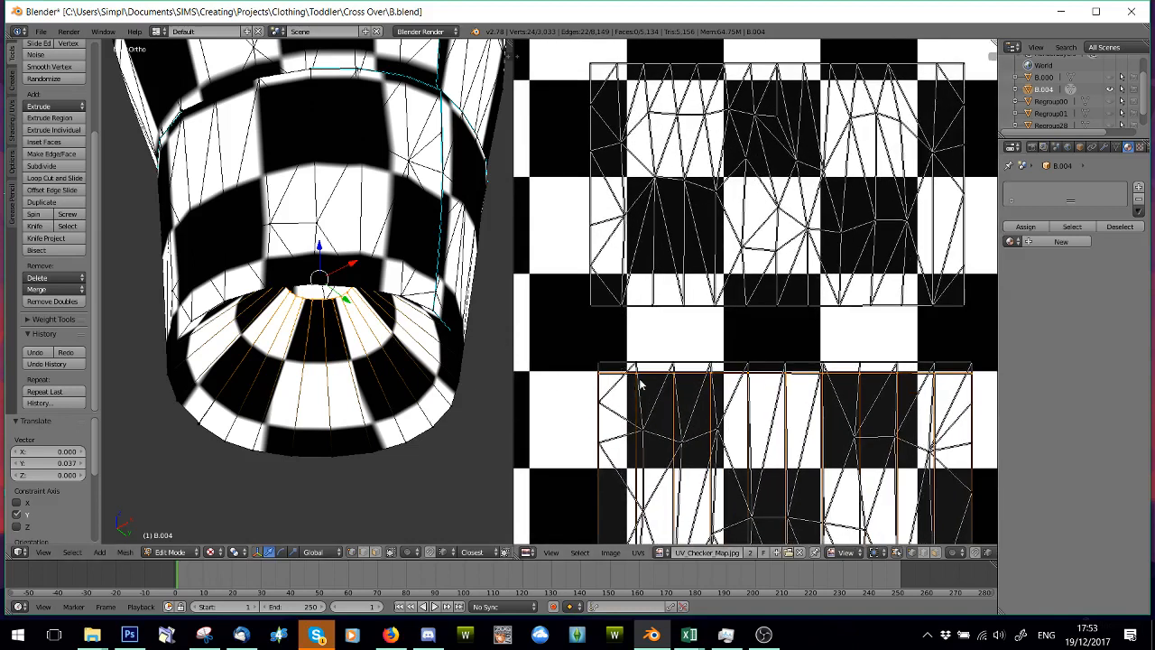
scroll(647, 365, down, 2)
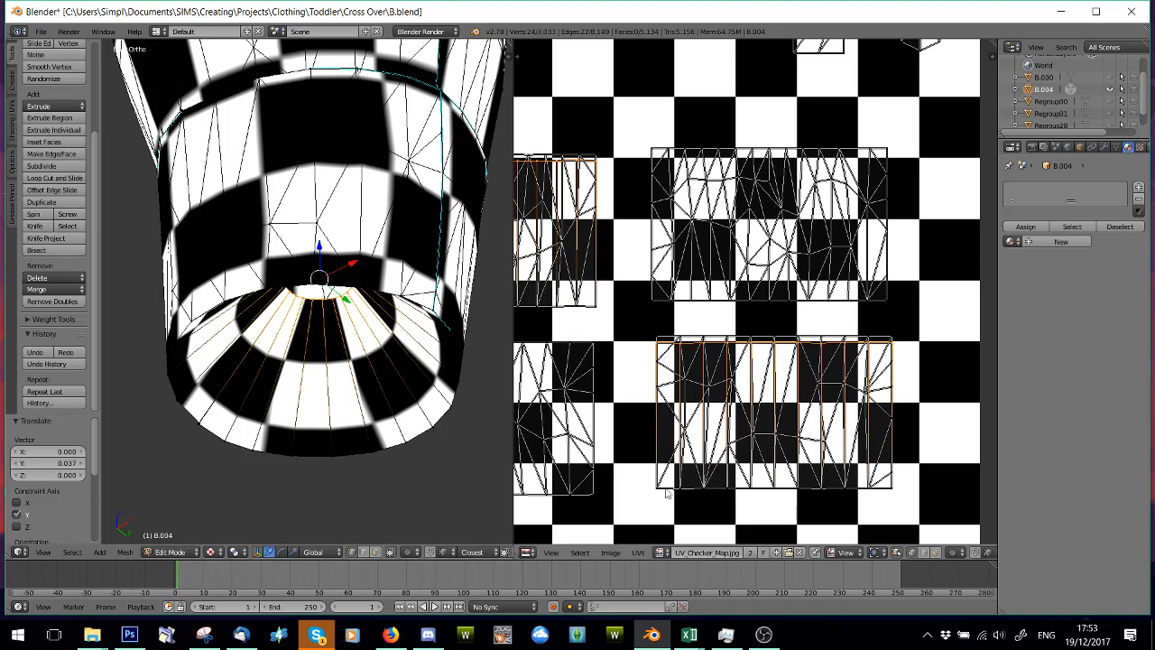
scroll(753, 289, down, 6)
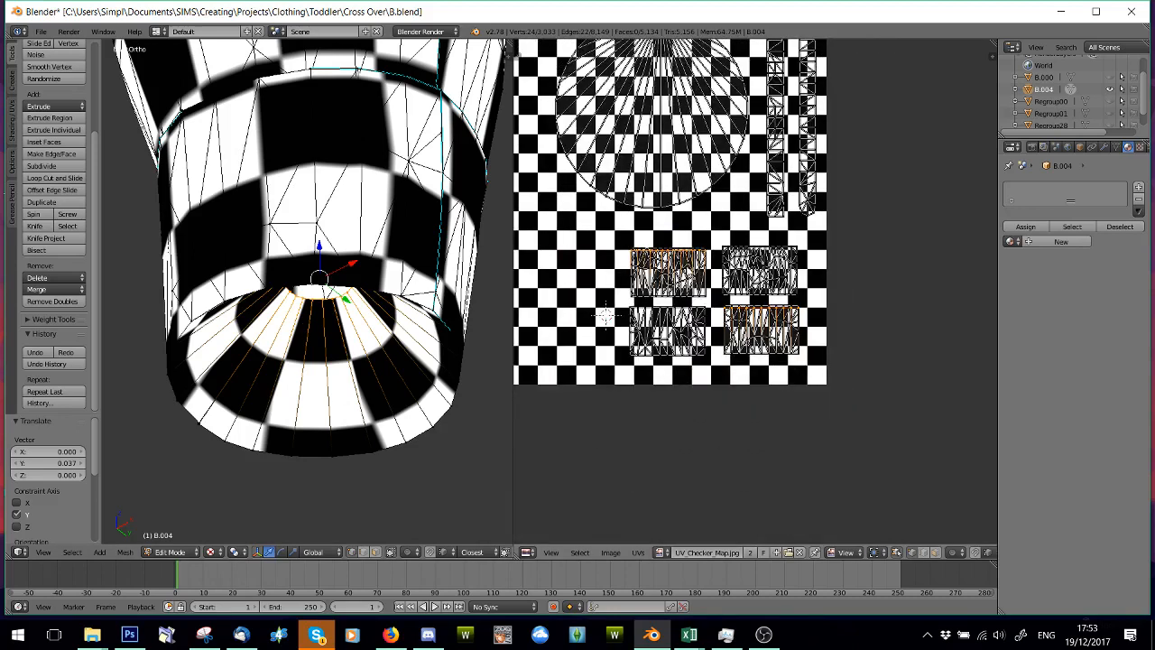
scroll(723, 301, up, 3)
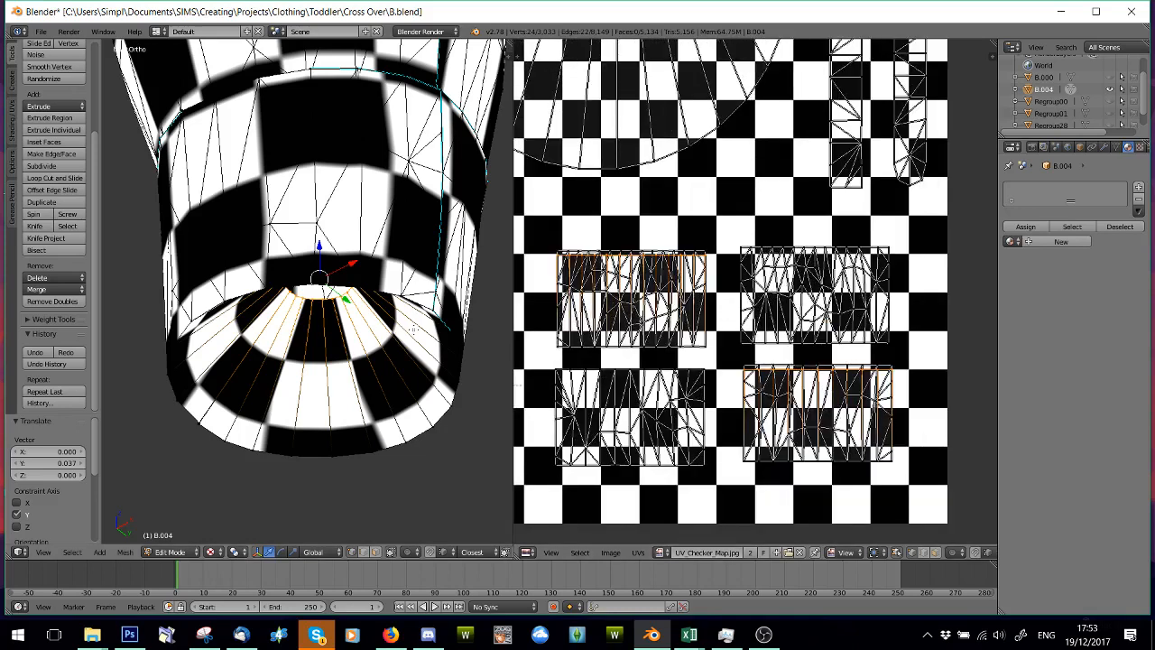
middle_drag(340, 323, 410, 339)
key(a)
scroll(392, 343, up, 5)
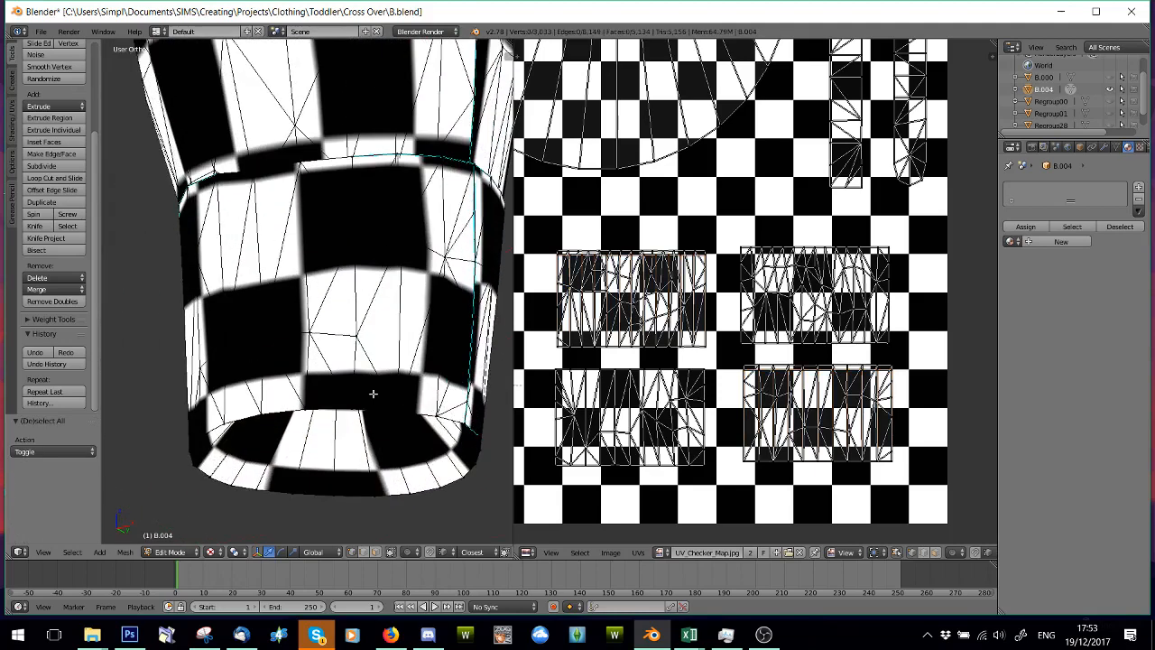
middle_drag(374, 400, 288, 435)
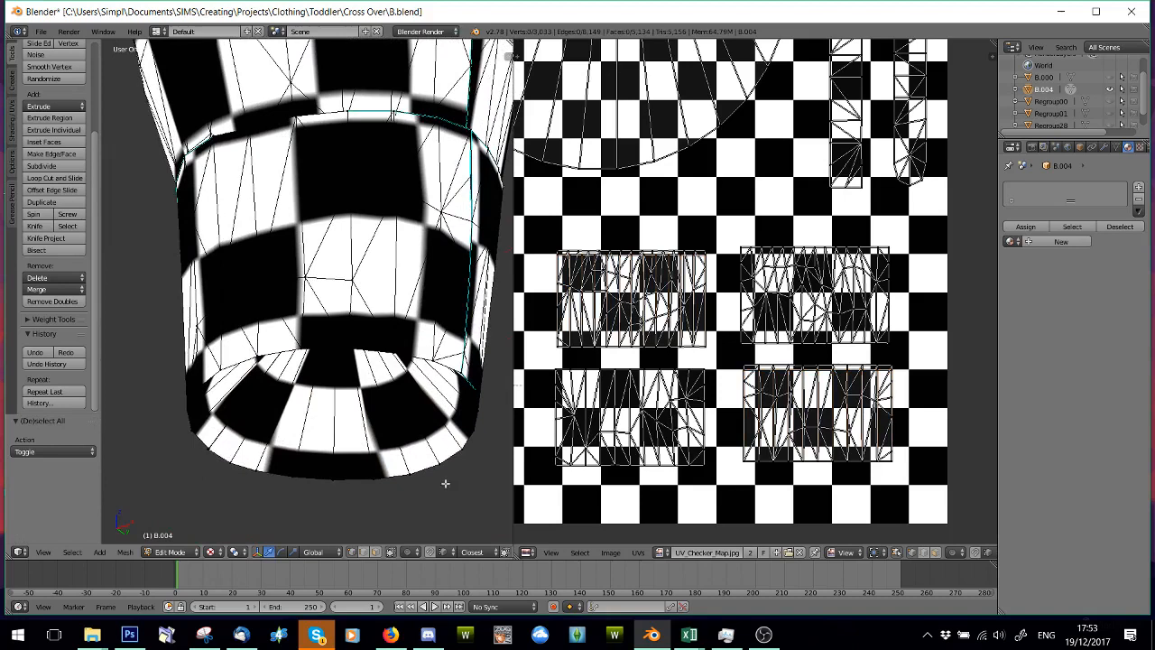
- Select the capped cuff's hem along the bottom of its two UV islands and apply Edge Split to it
key(b)
drag(742, 461, 913, 483)
key(b)
drag(555, 343, 709, 359)
key(b)
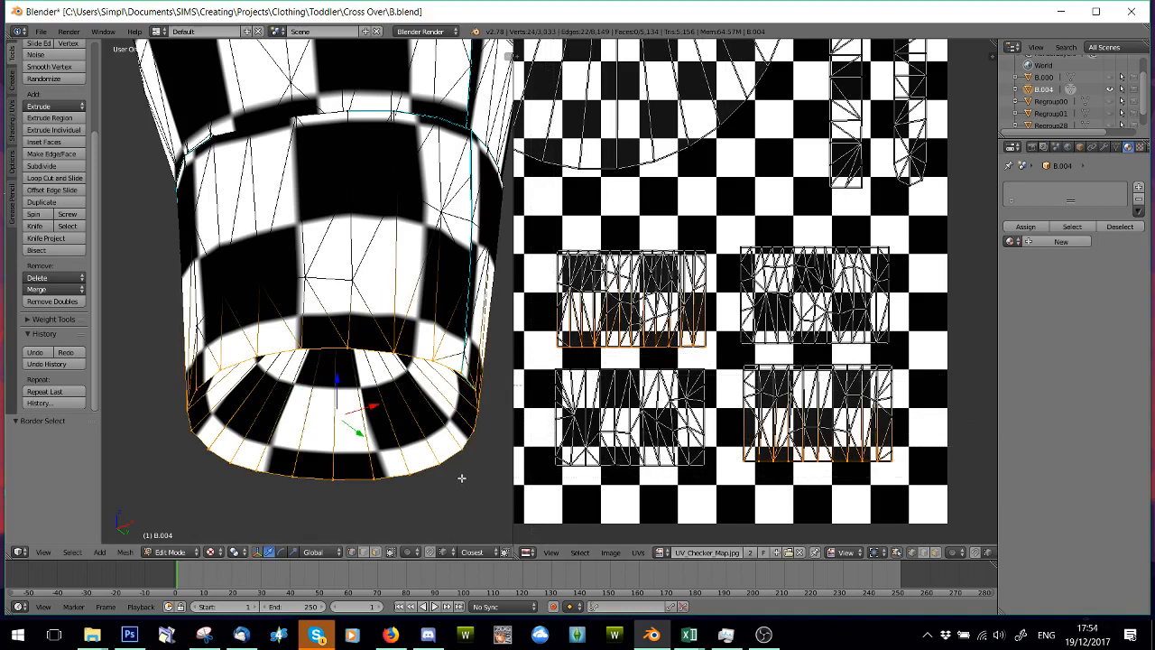
key(space)
text(edge)
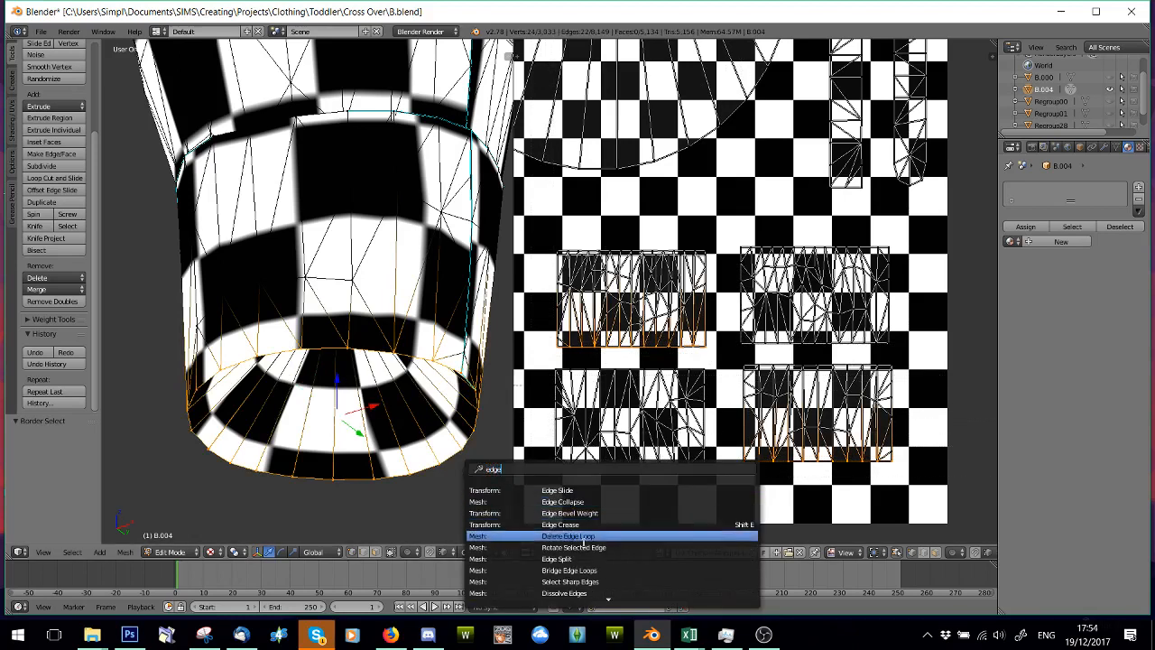
click(586, 558)
- Inspect both ankle cuffs, temporarily showing the Regroup00 body mesh to compare the closed cuff with the foot
scroll(307, 316, down, 5)
mouse_move(307, 315)
middle_down()
mouse_move(311, 347)
mouse_move(275, 311)
mouse_move(294, 300)
middle_up()
scroll(296, 211, up, 3)
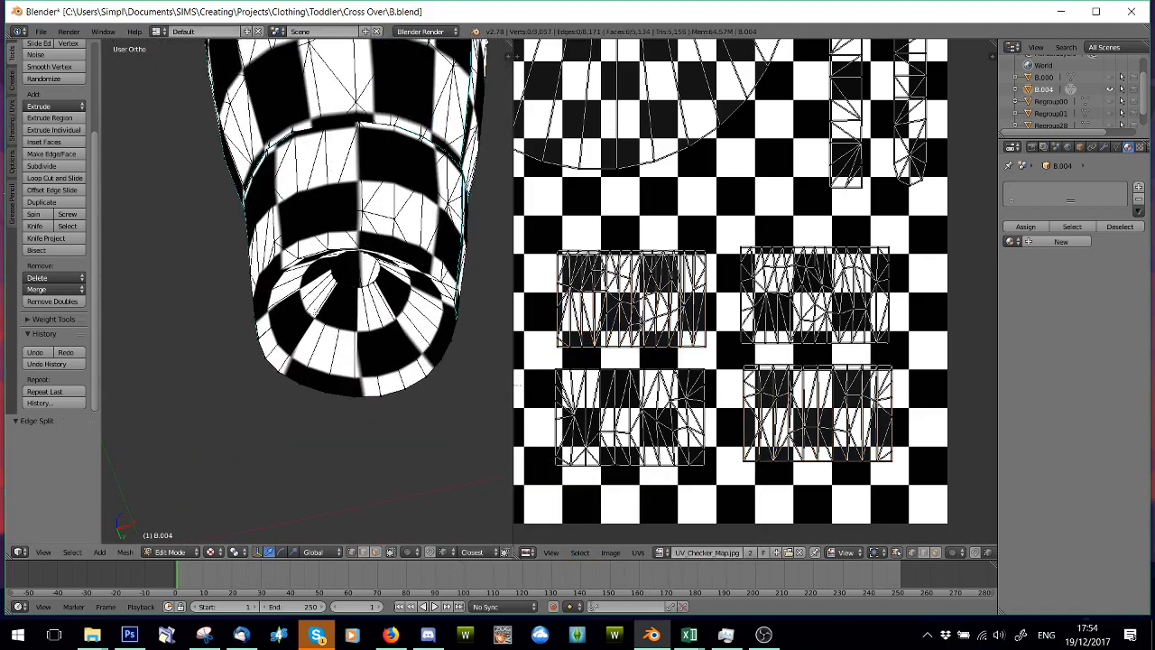
scroll(330, 297, down, 4)
middle_drag(302, 275, 301, 329)
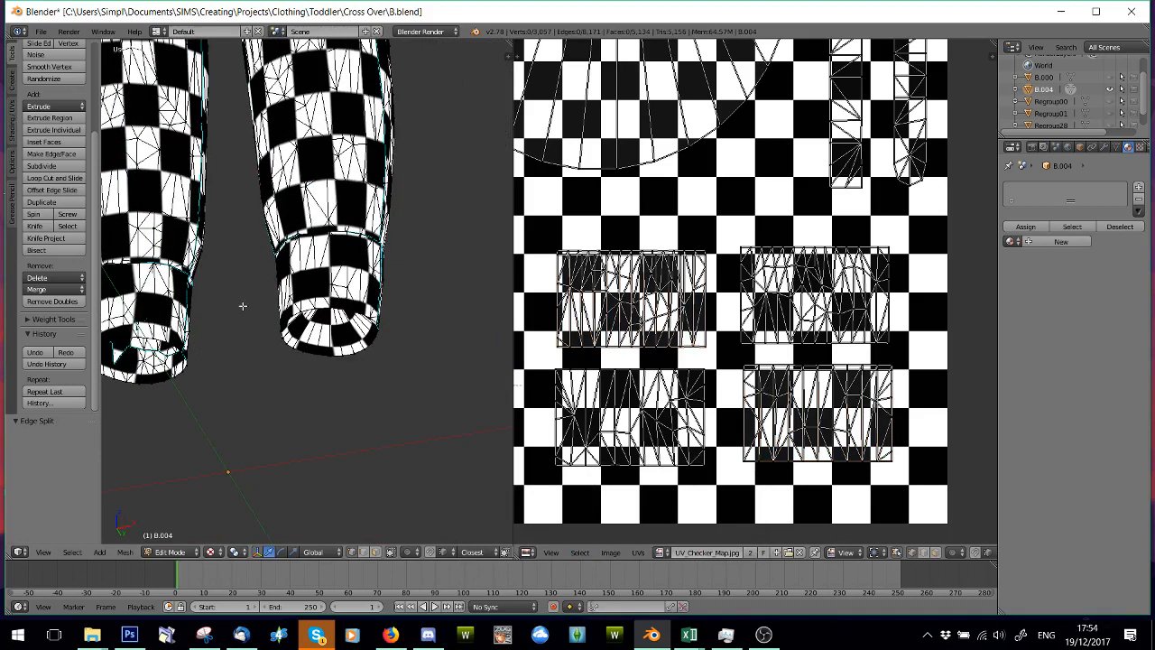
shift+middle_drag(216, 346, 413, 304)
scroll(413, 304, up, 3)
shift+middle_drag(465, 276, 291, 333)
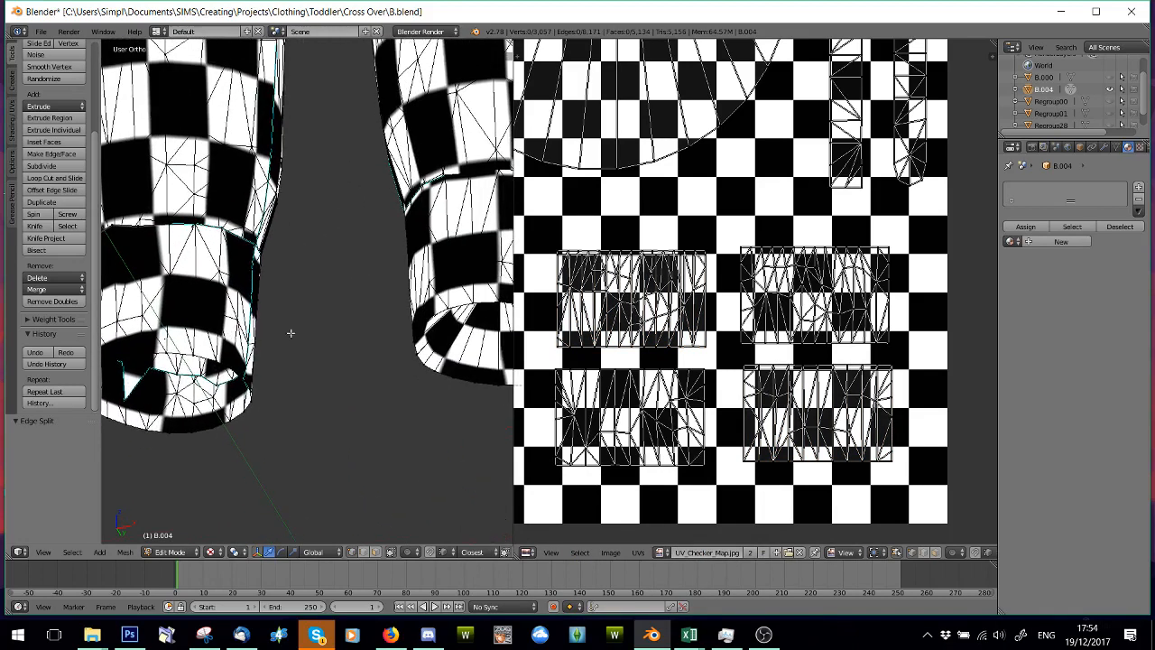
click(1111, 100)
scroll(421, 320, down, 3)
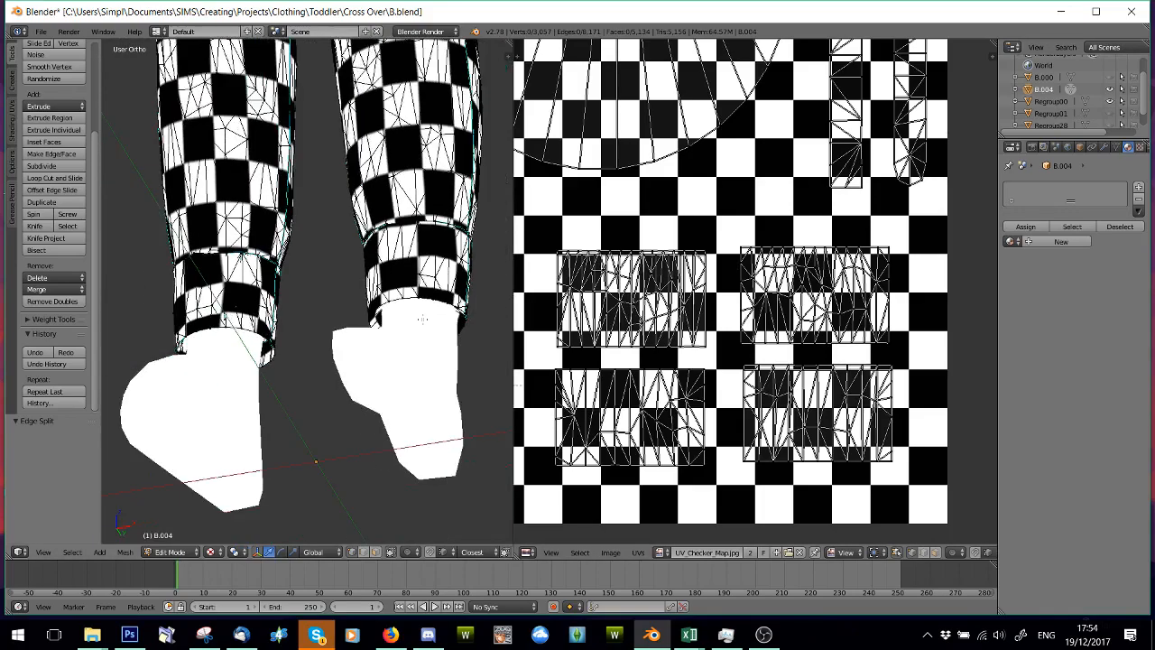
middle_drag(420, 320, 431, 383)
click(1111, 100)
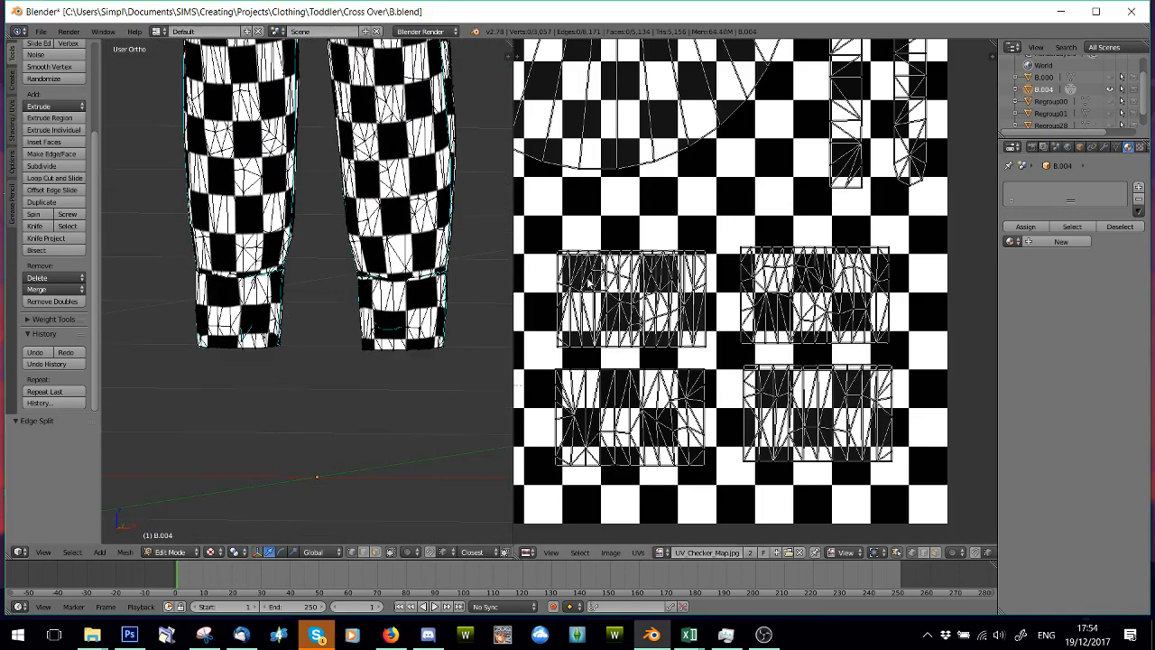
- Extrude the open ankle cuff's hem, selected along the bottoms of its two UV islands, and scale the new ring to 0.928
scroll(593, 271, up, 2)
scroll(236, 377, up, 5)
middle_drag(373, 387, 448, 375)
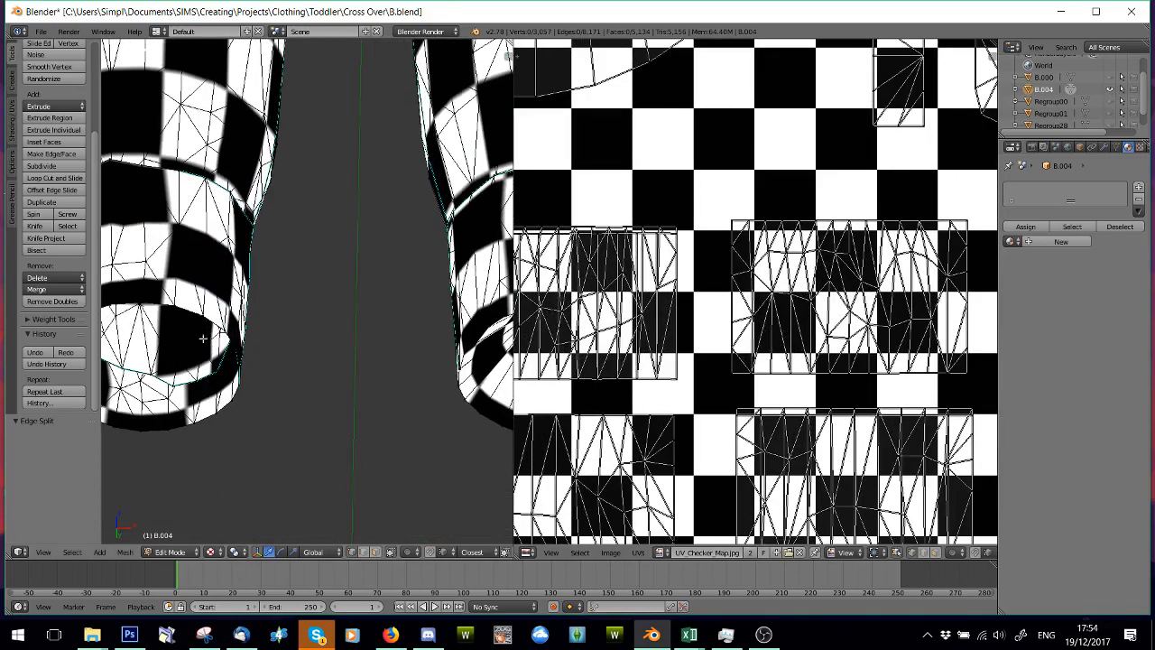
middle_drag(203, 338, 364, 407)
scroll(364, 406, up, 3)
scroll(656, 361, down, 3)
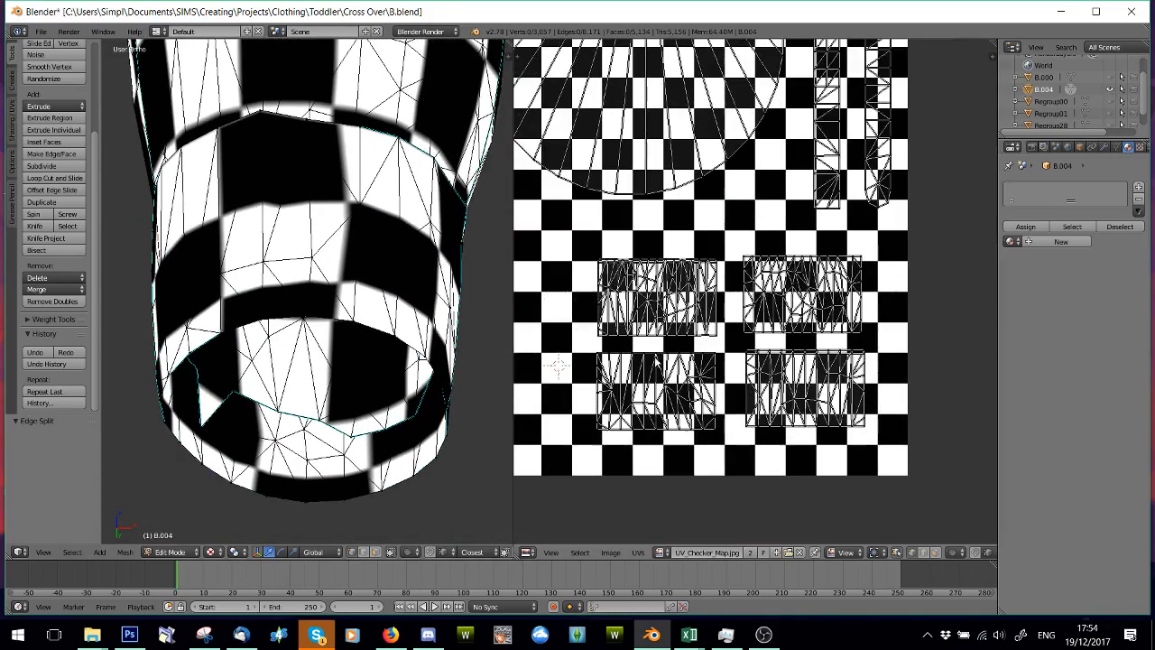
middle_drag(656, 361, 697, 322)
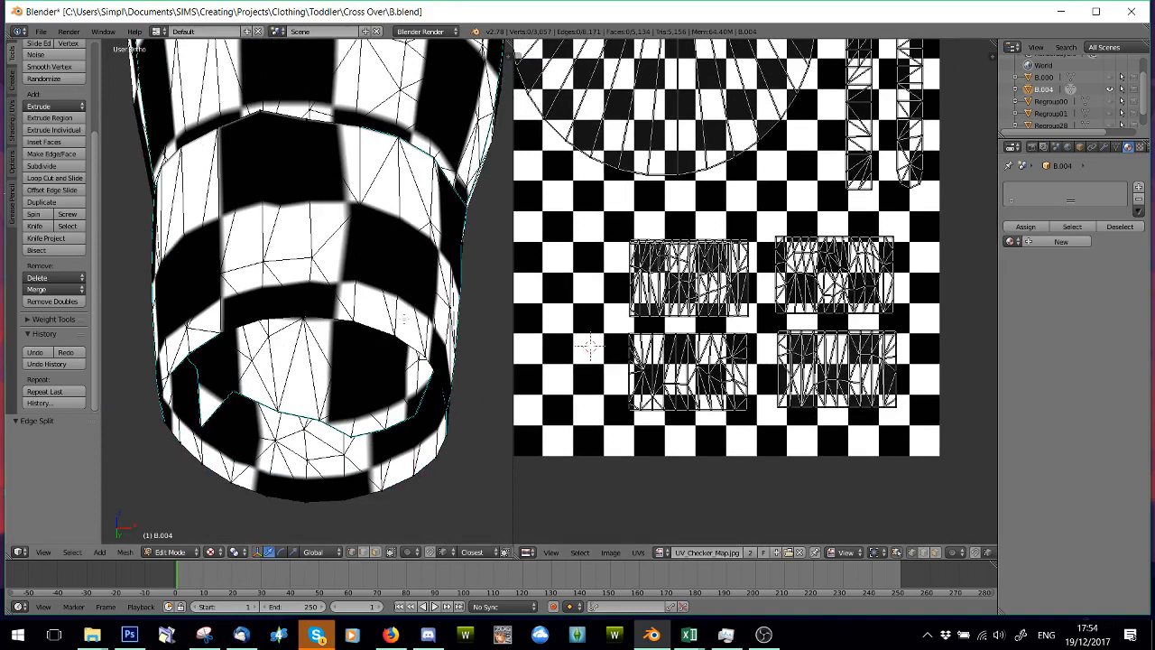
scroll(704, 334, up, 1)
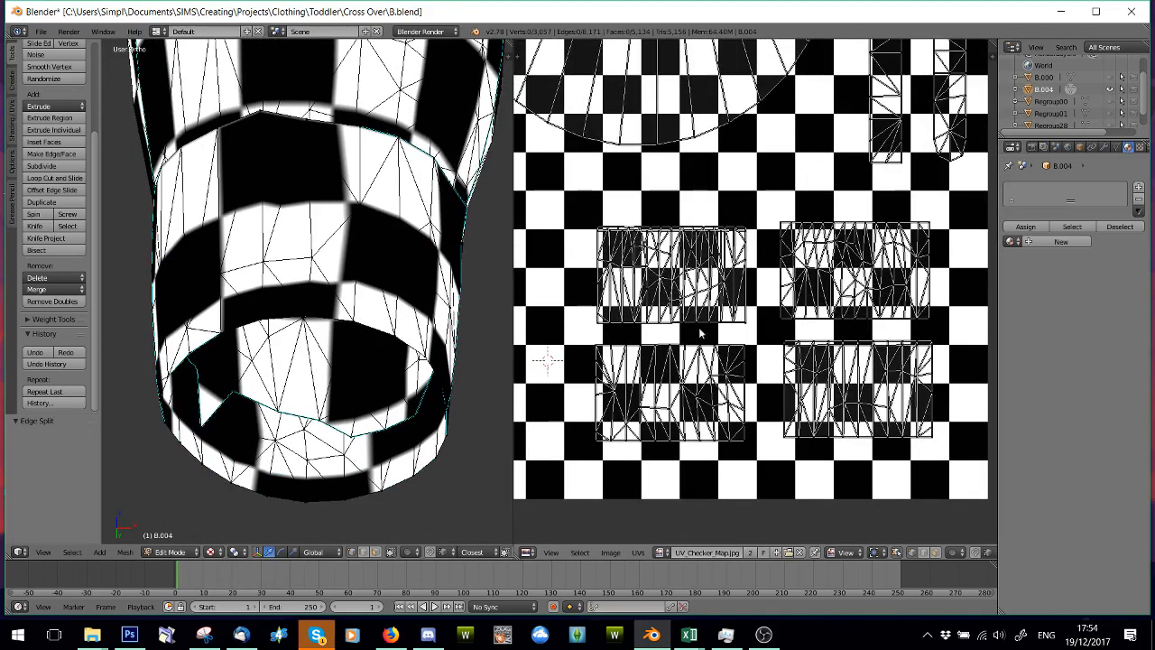
key(b)
drag(778, 307, 939, 334)
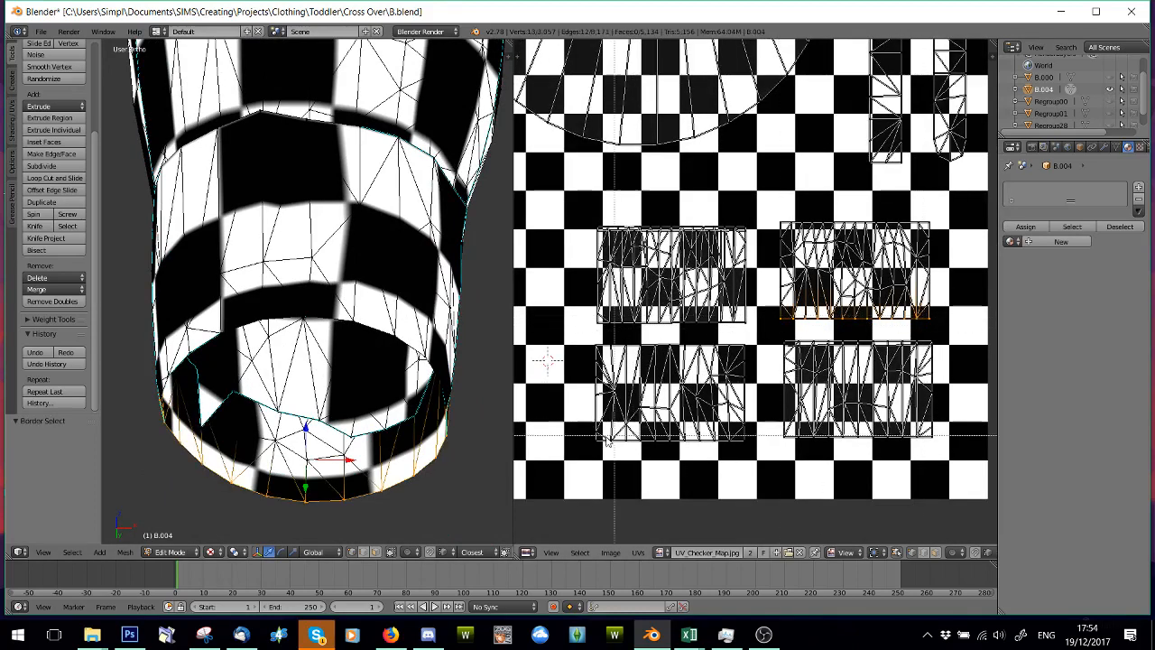
drag(588, 437, 765, 458)
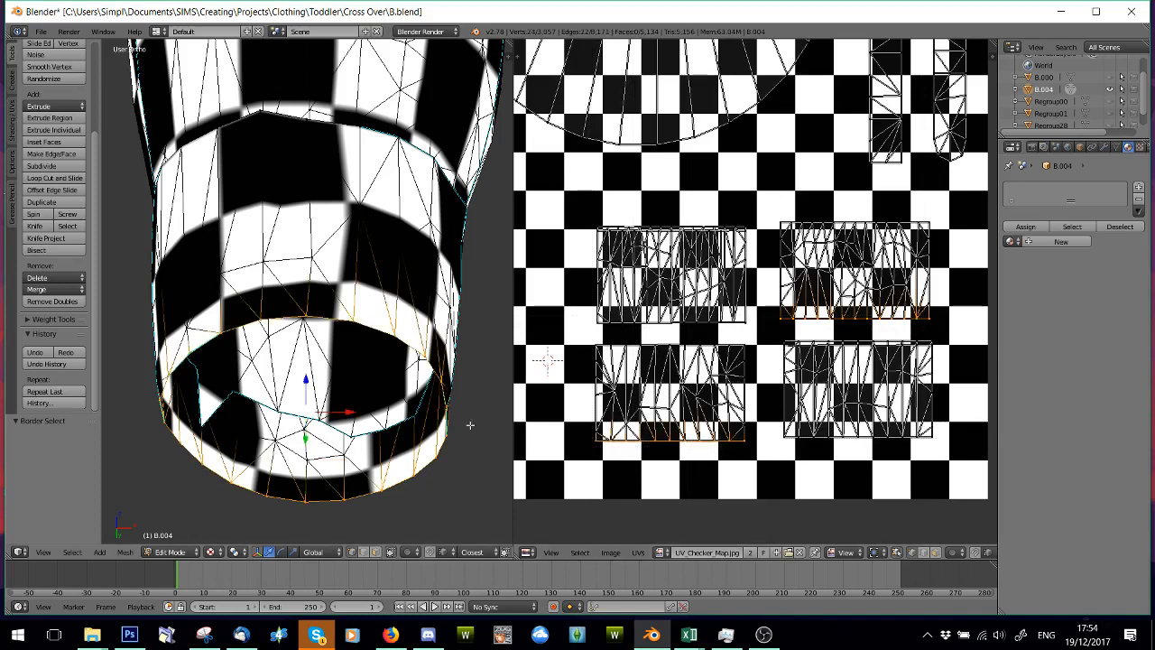
key(e)
right_click(432, 360)
key(s)
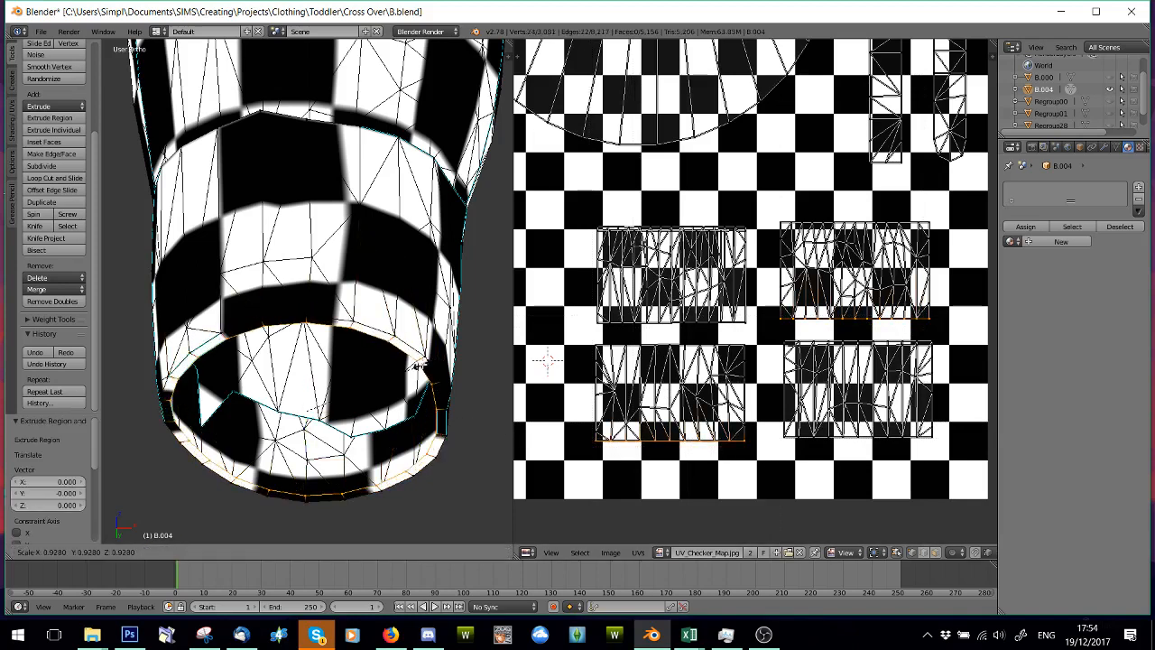
click(418, 364)
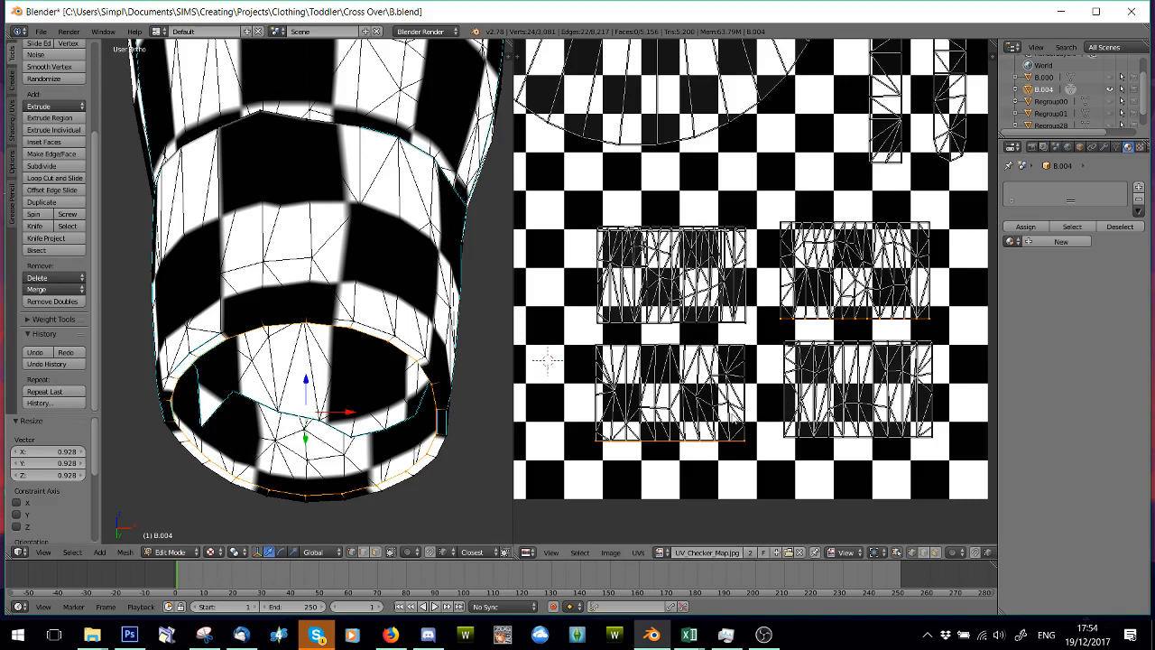
- Move the extruded ring's UVs -0.005 along Y so they extend below the two cuff islands
key(g)
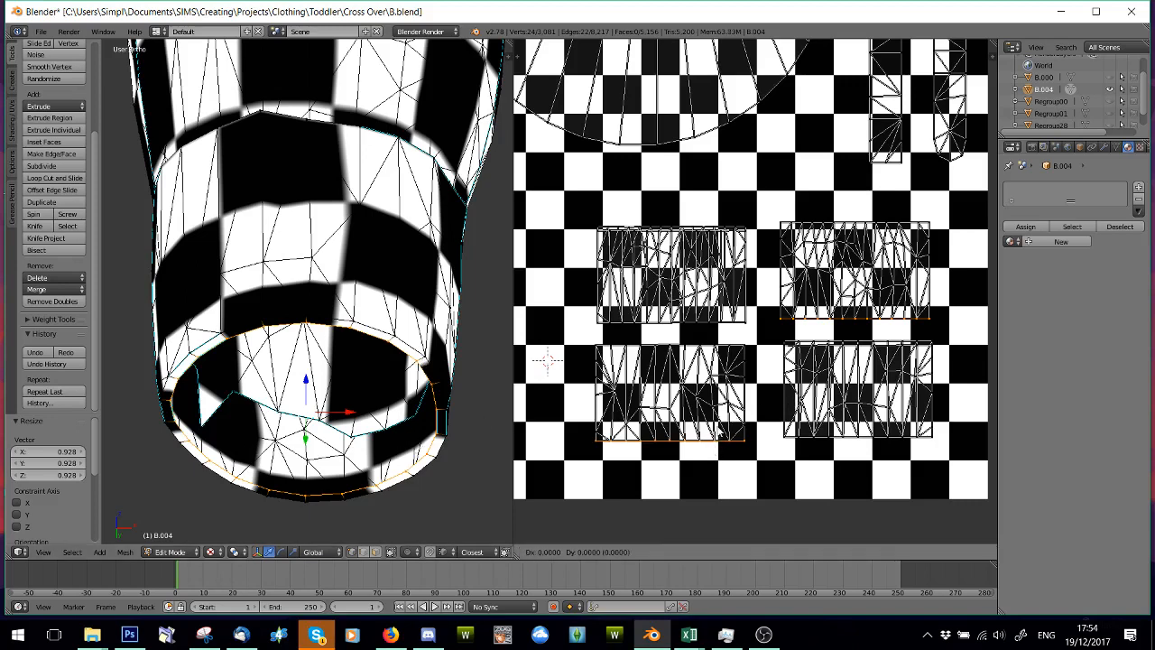
key(y)
click(720, 444)
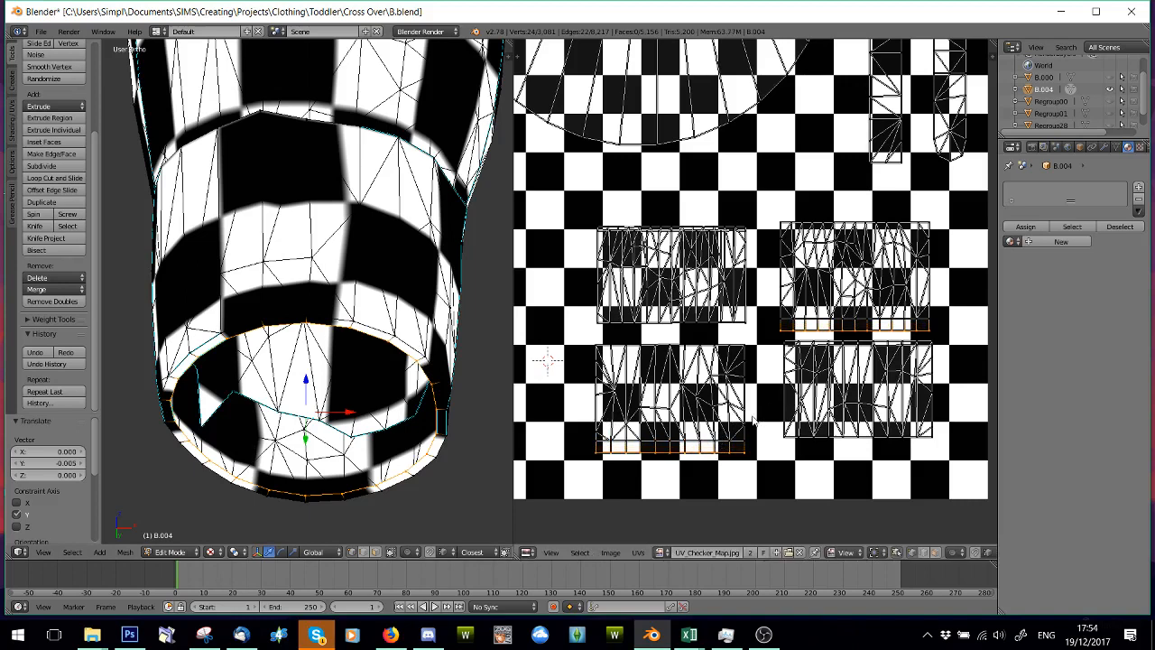
- Extrude the cuff's inner ring again, shrink it toward the center and raise it 0.032 along Z
key(e)
right_click(407, 425)
key(s)
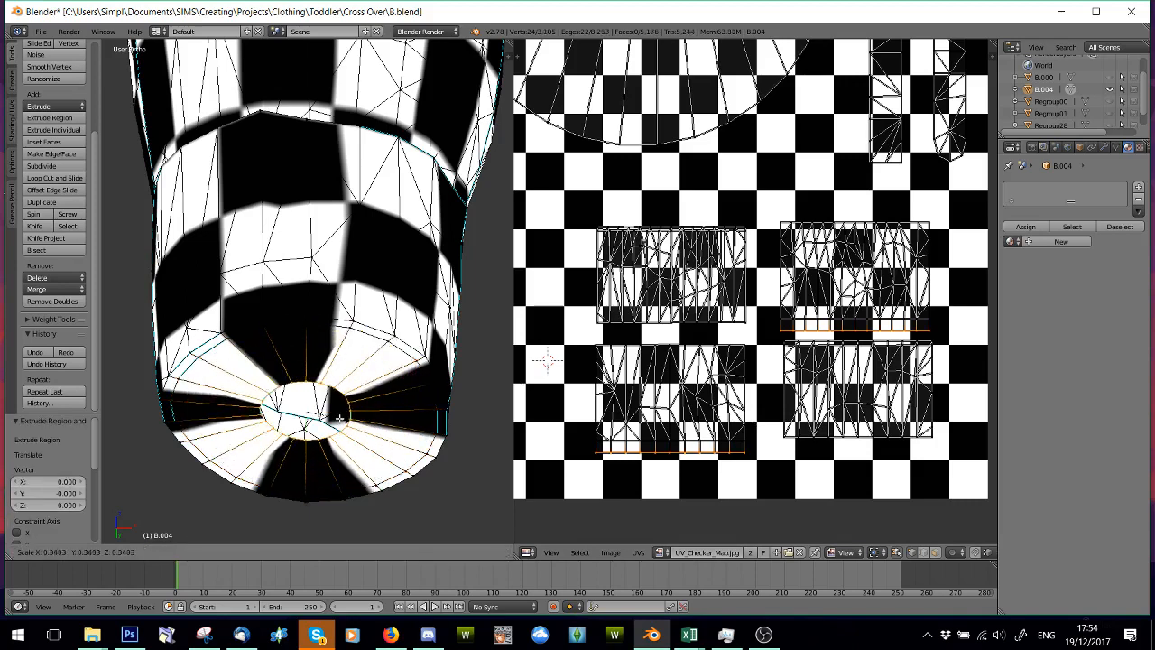
click(324, 408)
key(g)
key(z)
click(342, 281)
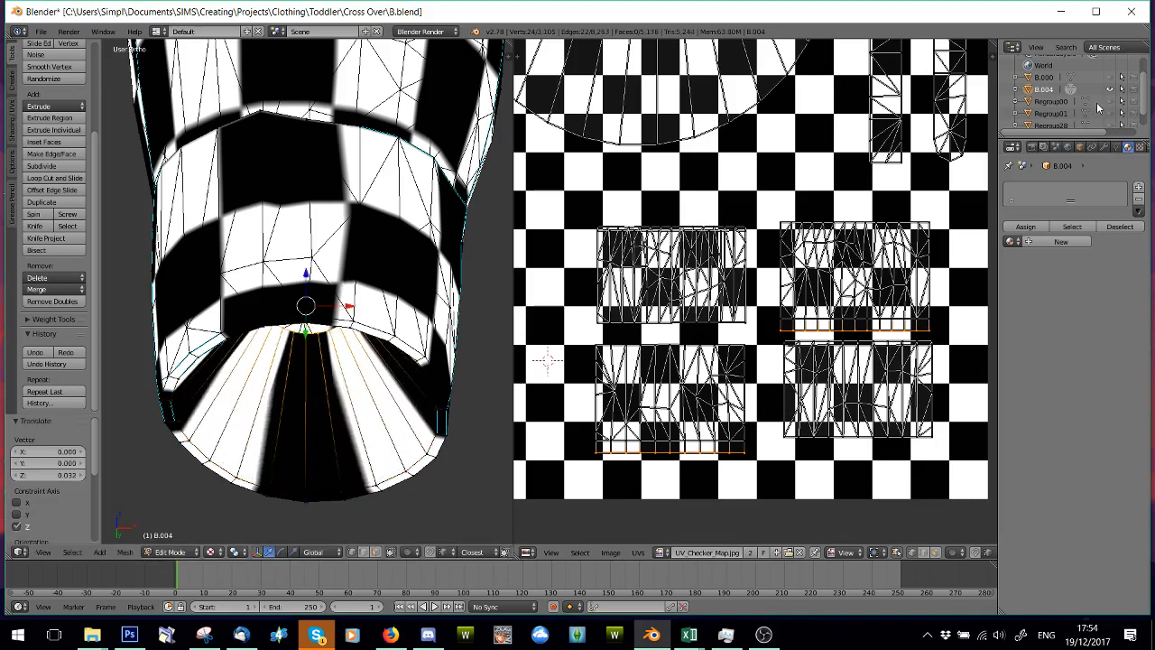
- Temporarily show the Regroup00 body mesh to compare the newly closed cuff with the foot
click(1111, 101)
scroll(476, 366, down, 1)
middle_drag(476, 366, 359, 352)
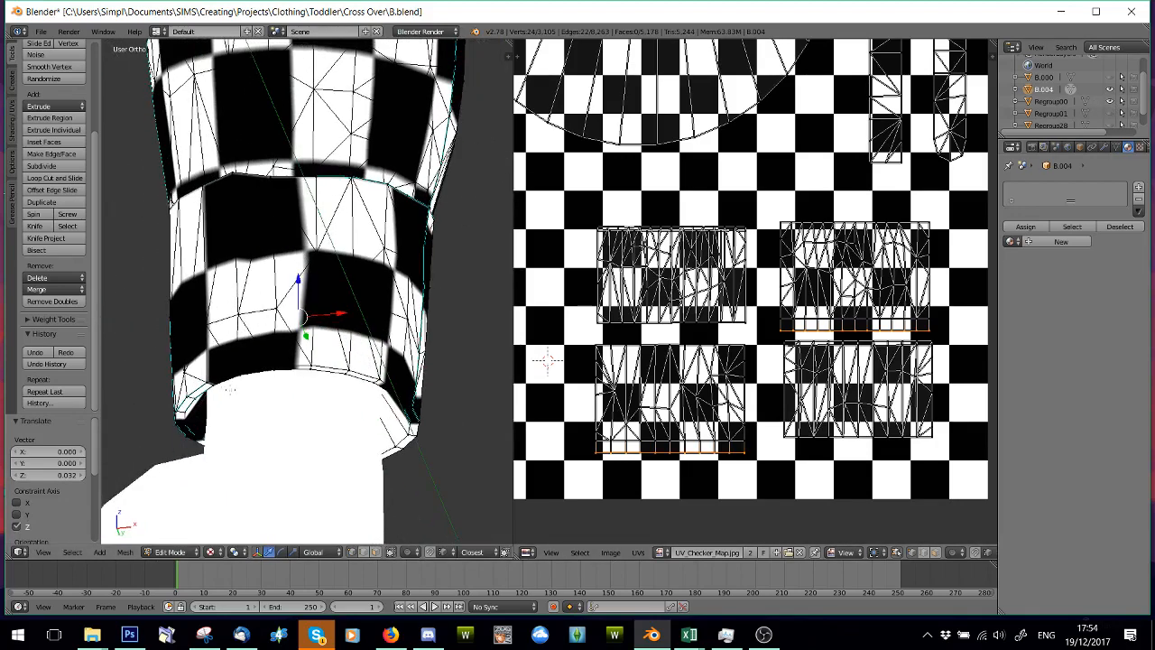
middle_drag(222, 392, 312, 386)
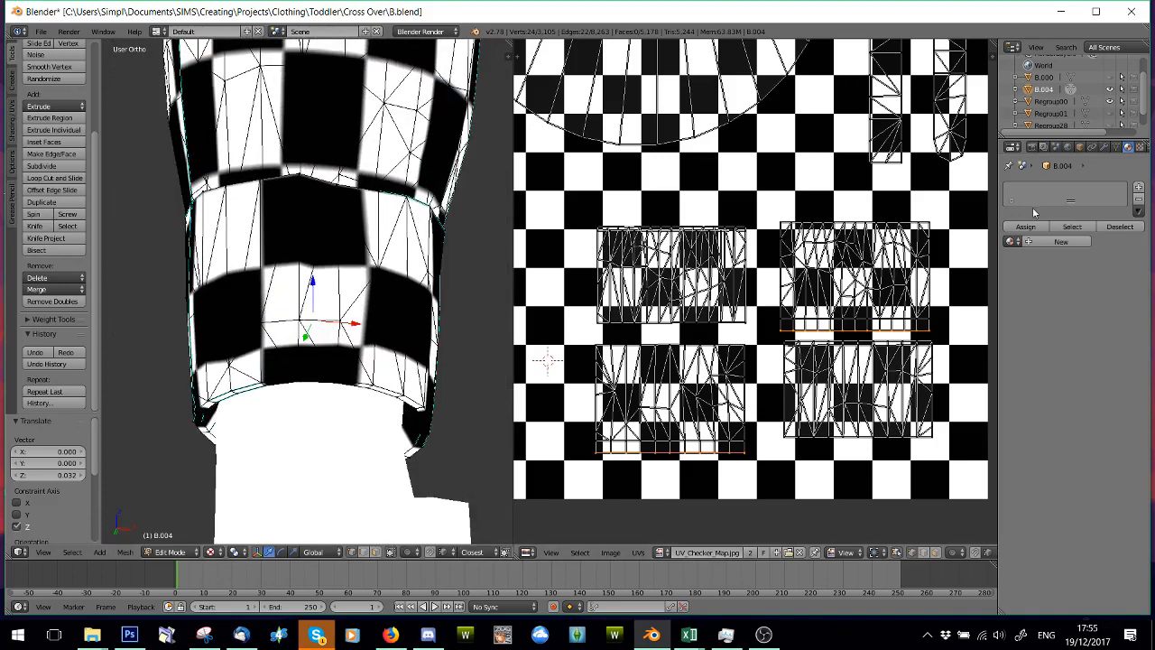
click(1112, 101)
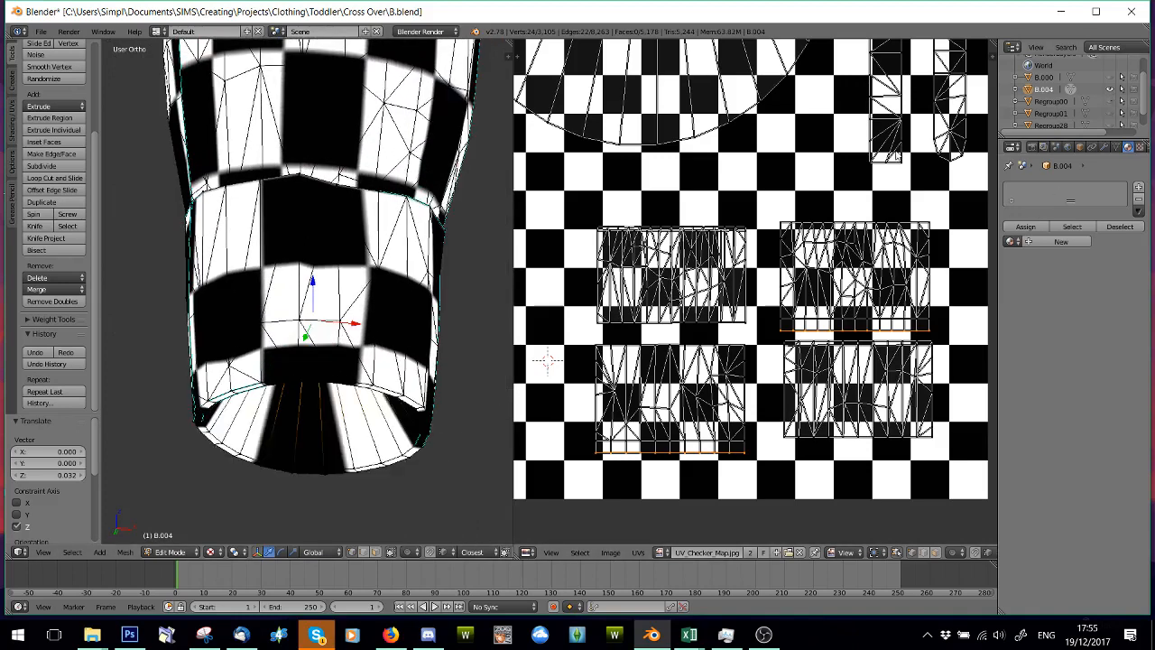
- Move the innermost ring's UVs 0.043 along Y so they overlap the cuff islands
scroll(290, 402, up, 3)
middle_drag(290, 402, 314, 360)
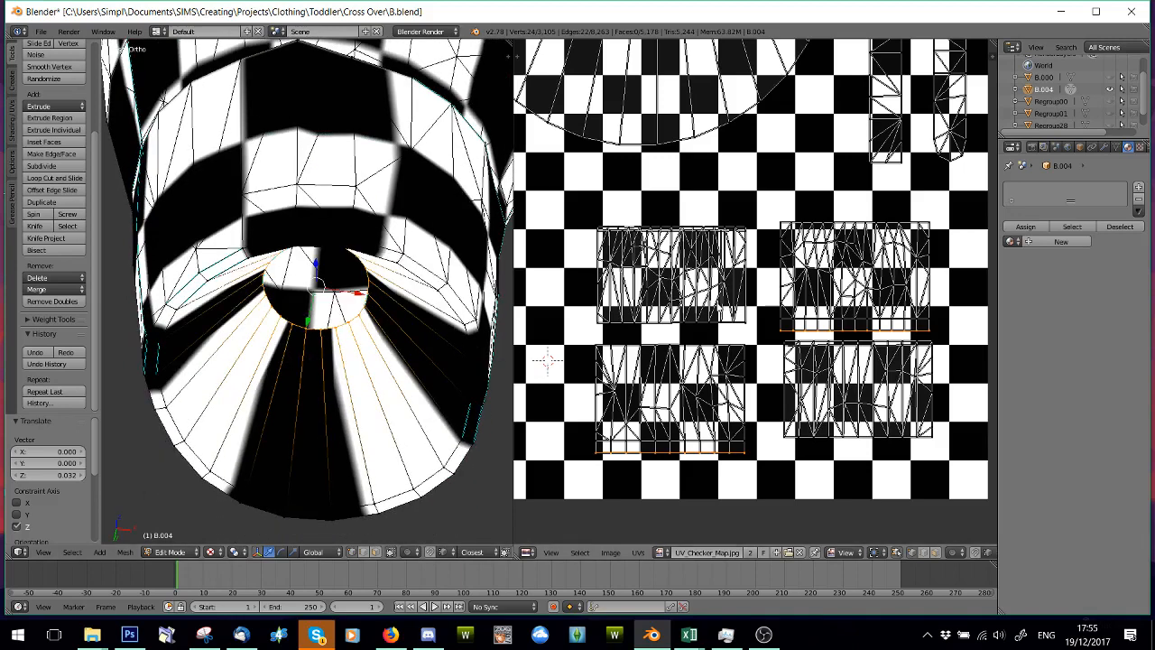
key(g)
key(y)
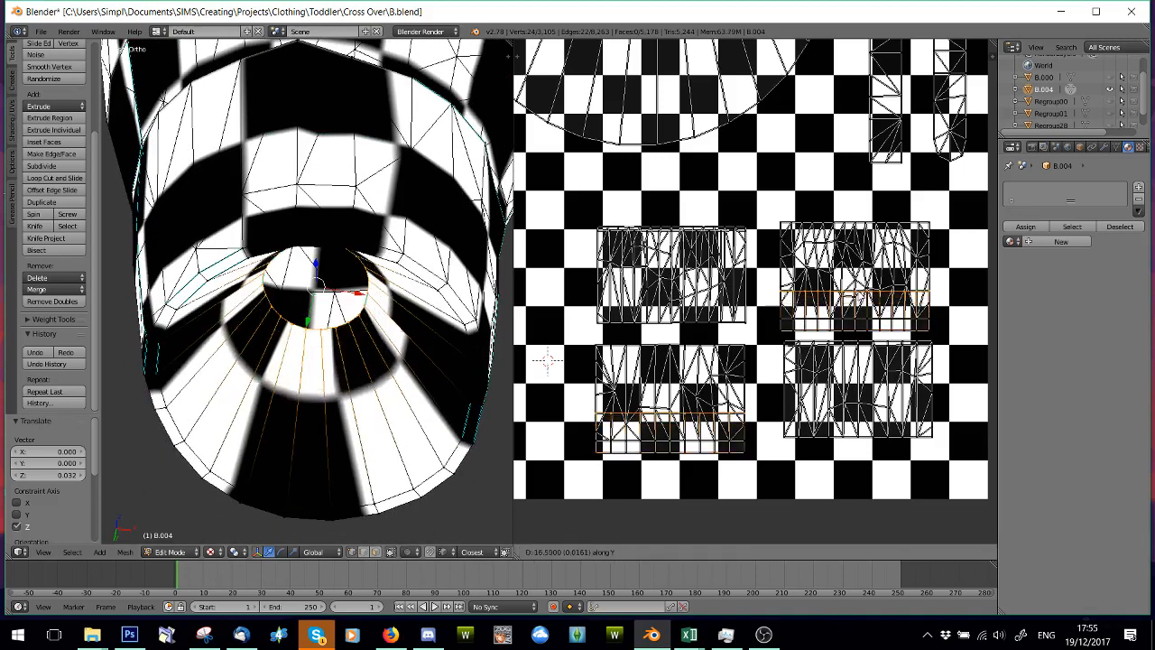
click(547, 361)
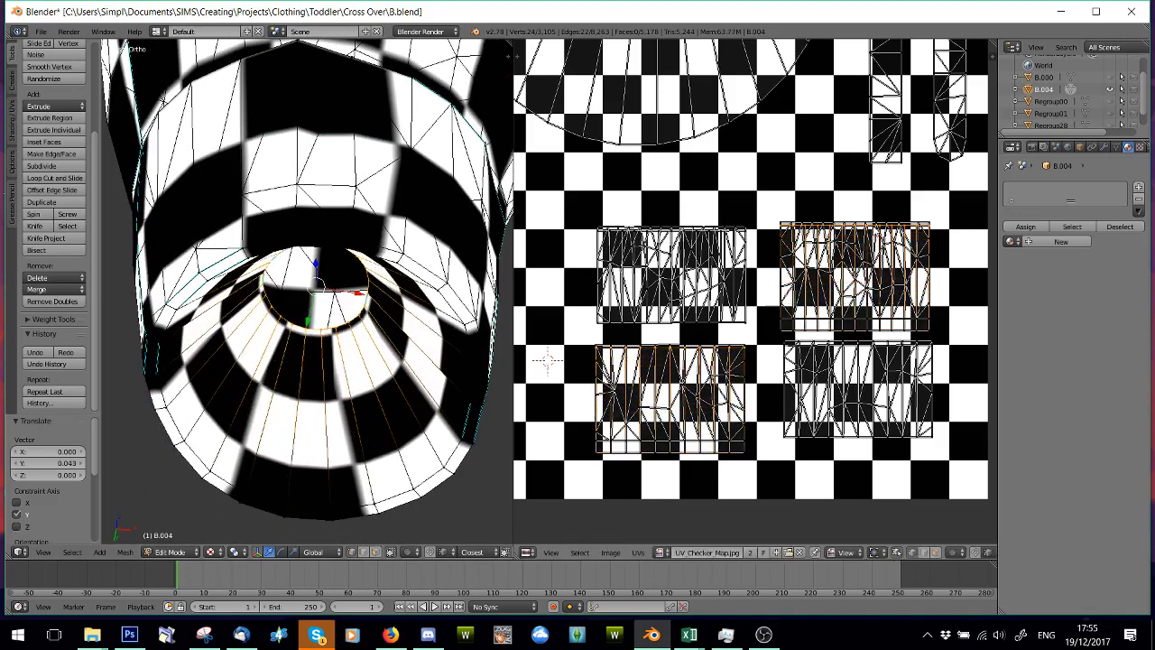
- Select only the first extruded ring's edges along the lowest UV row of both islands and apply Edge Split
key(a)
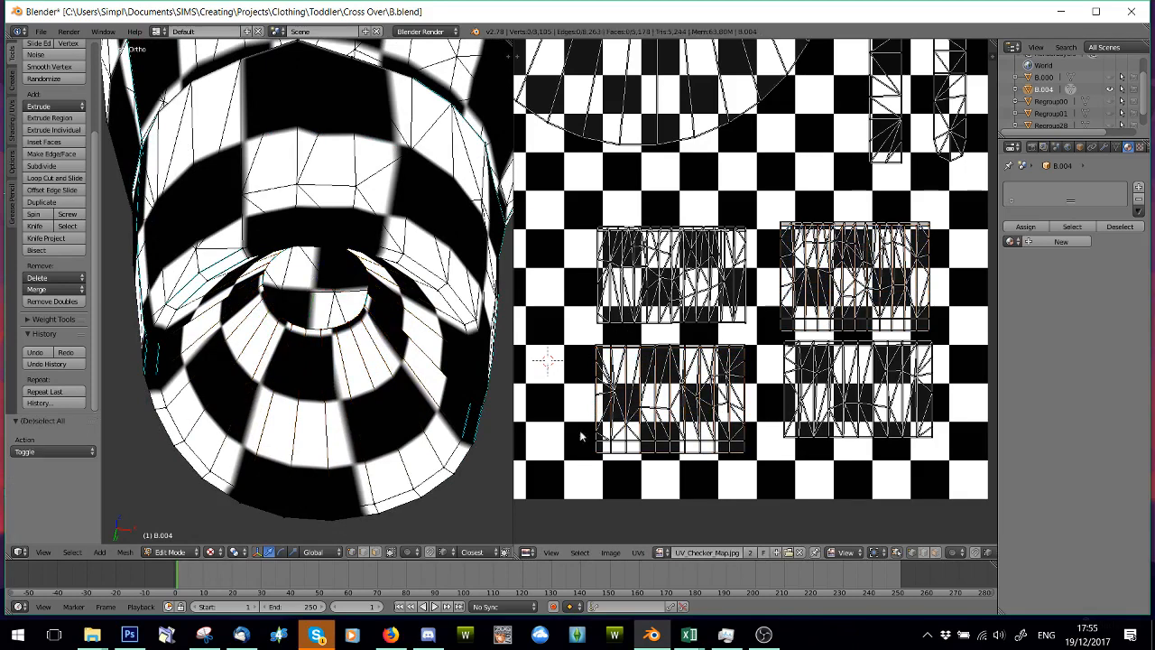
key(b)
drag(578, 437, 776, 471)
key(b)
drag(775, 323, 955, 346)
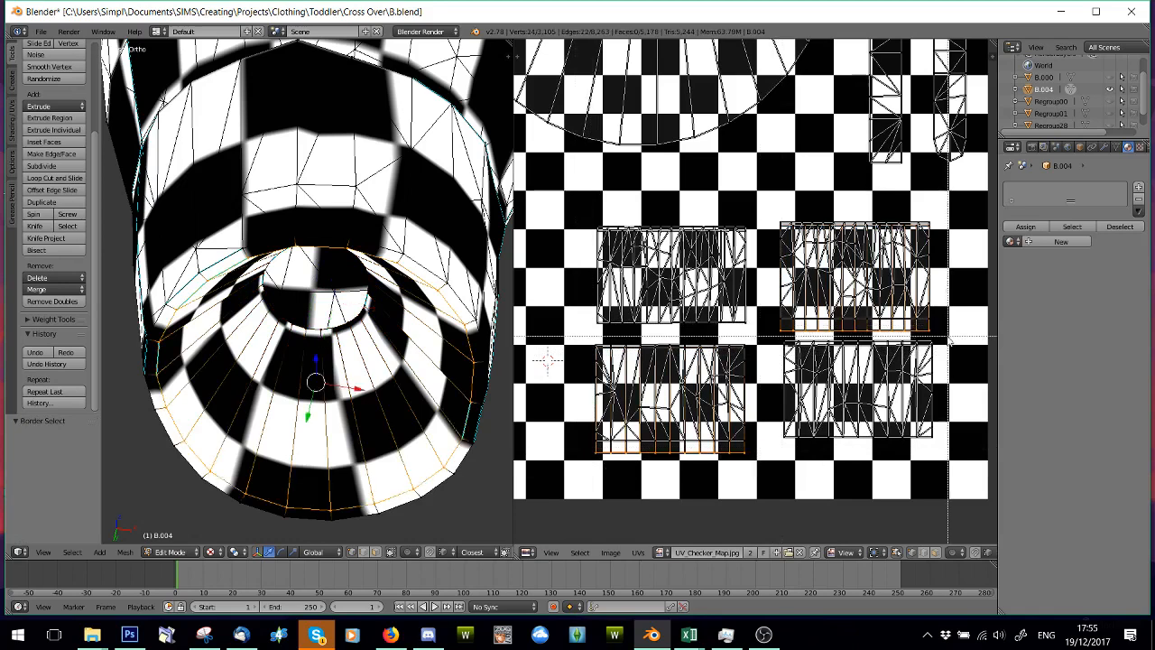
key(Escape)
key(space)
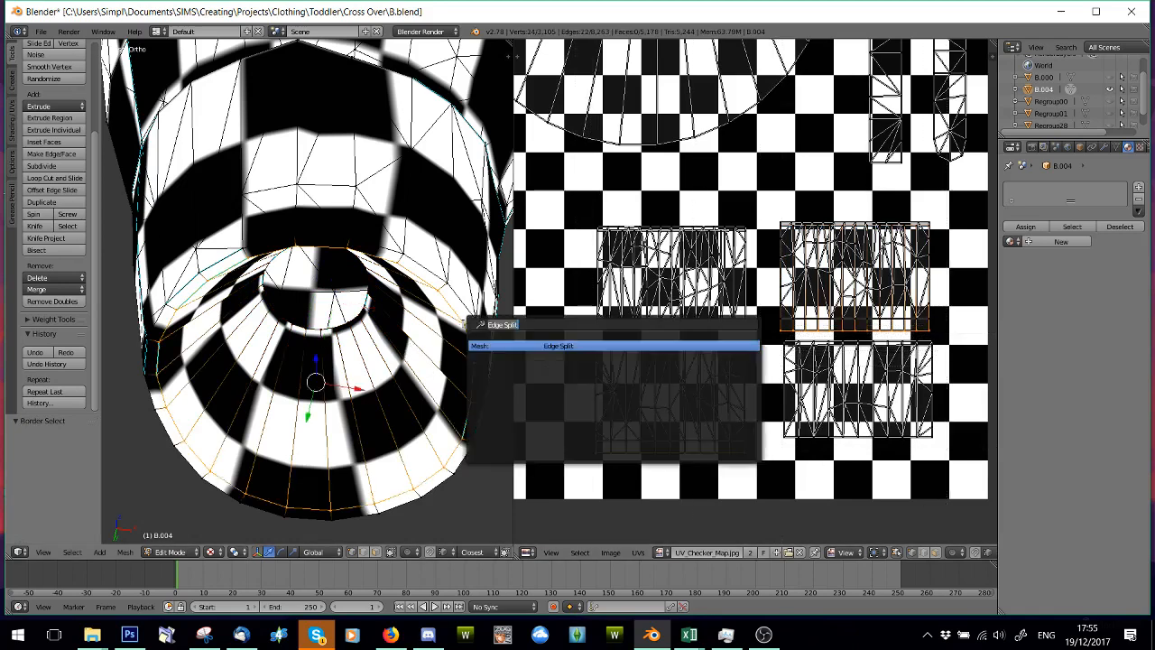
key(Return)
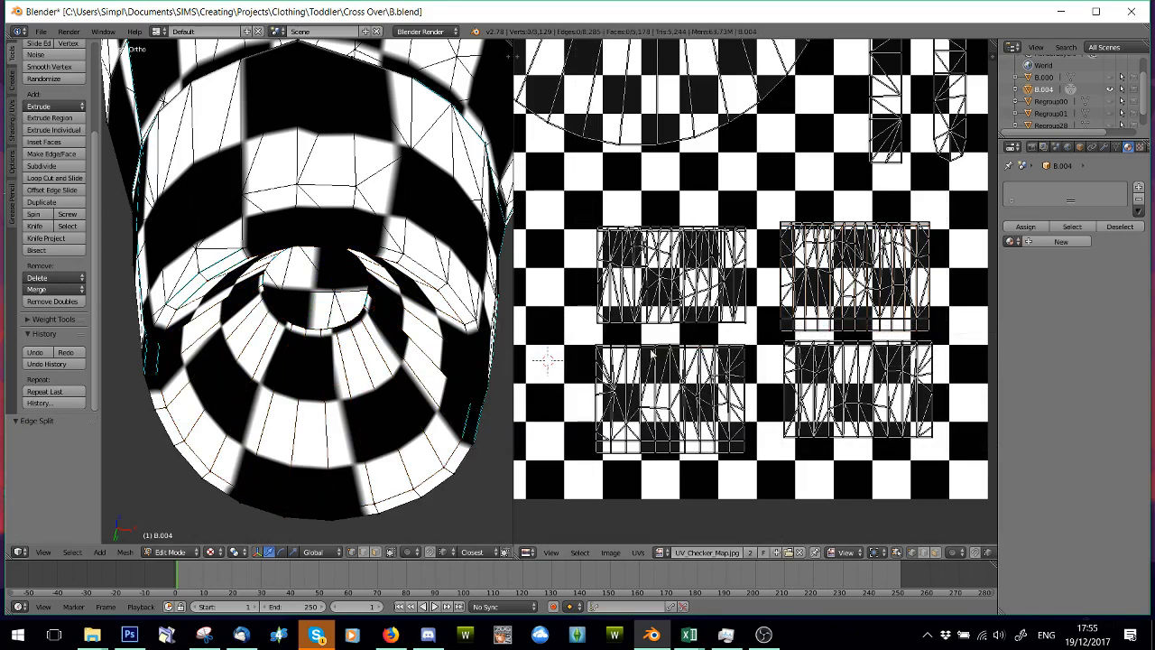
- Select the cuff's original hem line in both UV islands, just above the lowest row, and apply Edge Split
key(b)
drag(774, 312, 952, 328)
key(b)
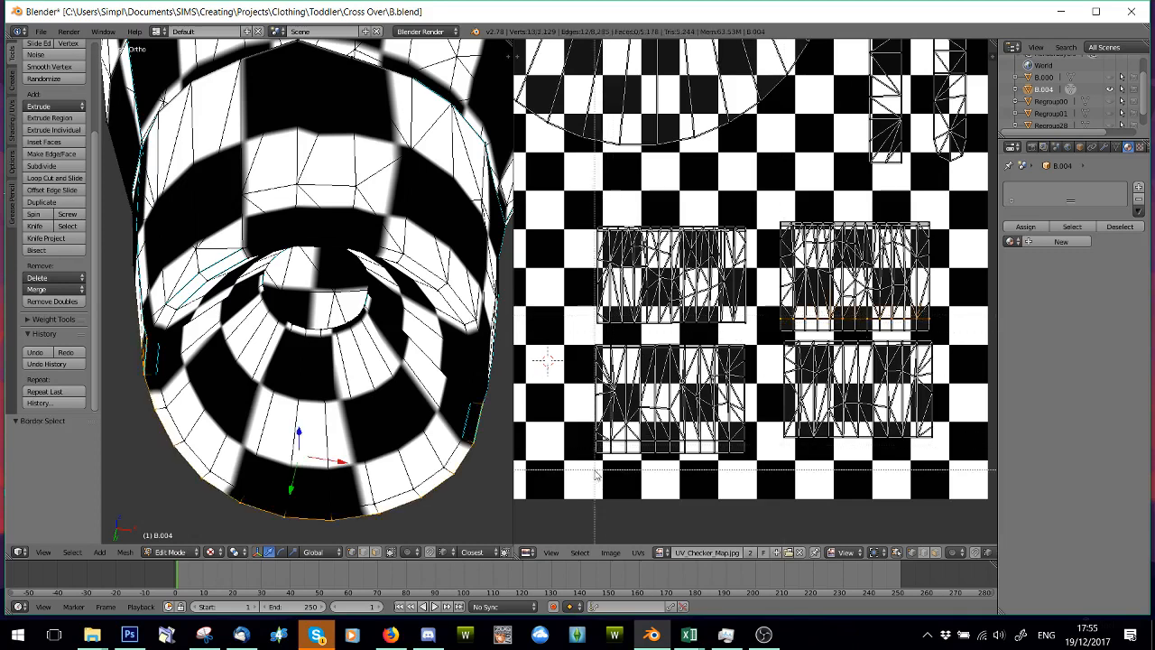
drag(589, 439, 778, 448)
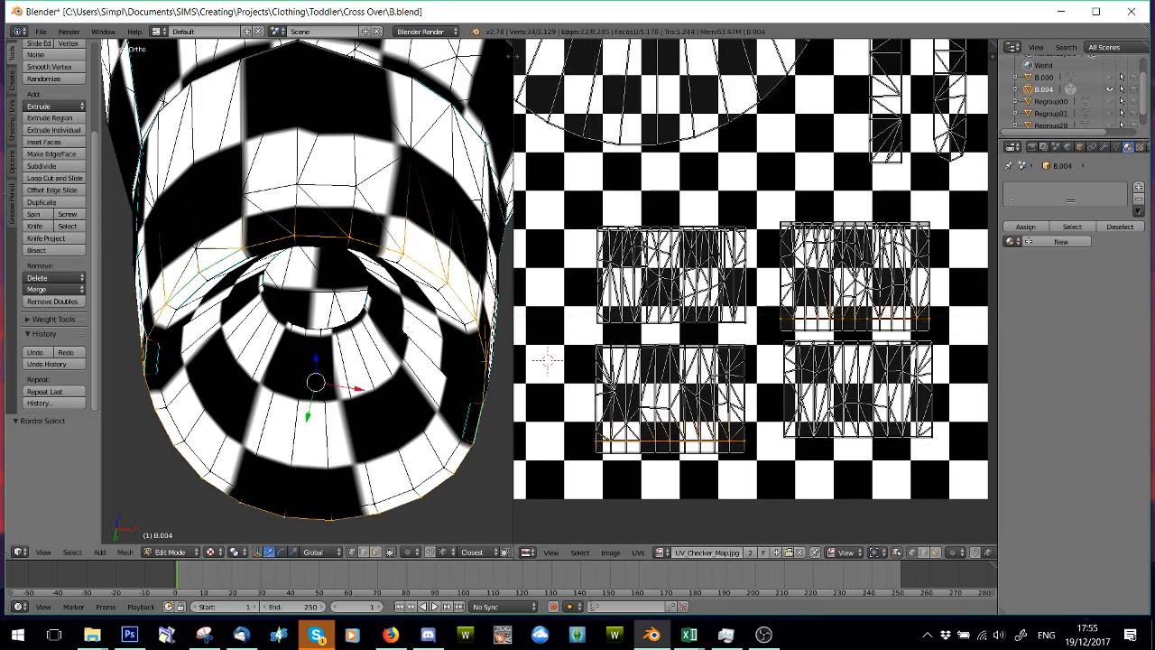
key(space)
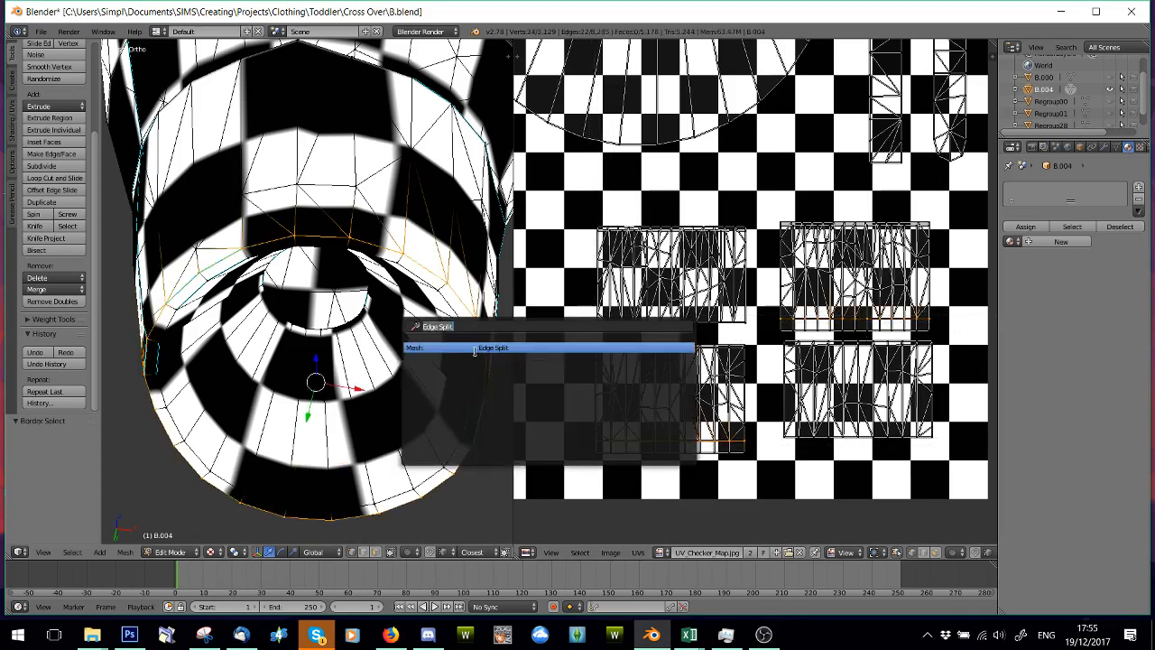
key(Return)
- Select the lowest UV row of both cuff islands and move it 0.007 along Y into the islands
key(b)
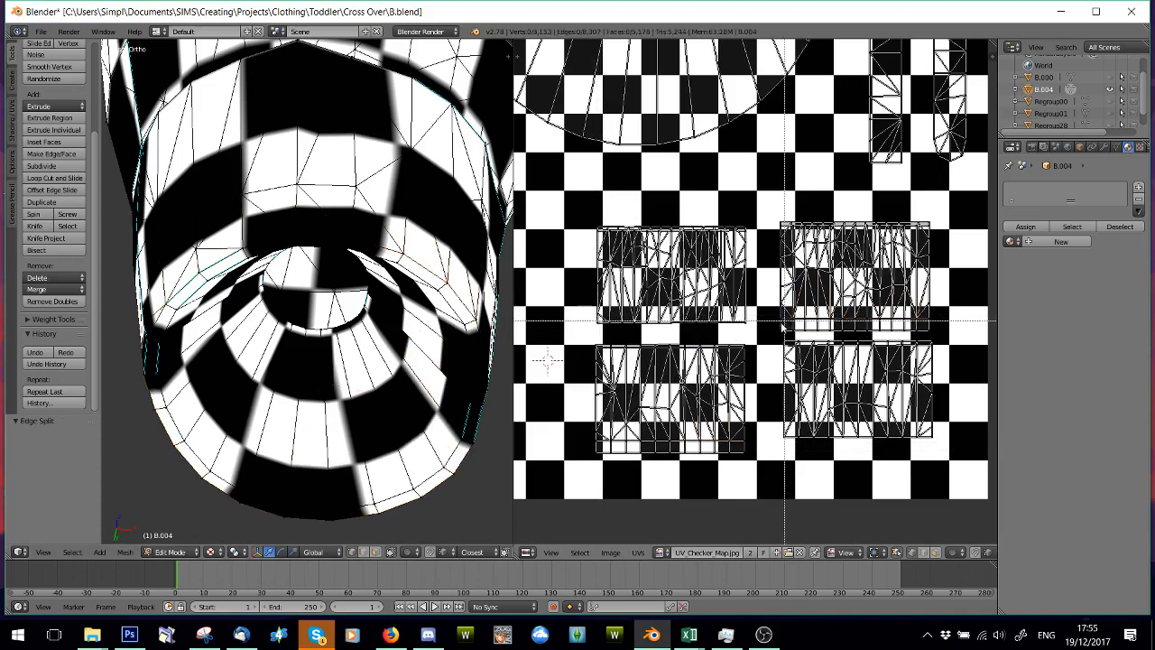
drag(772, 324, 951, 338)
key(b)
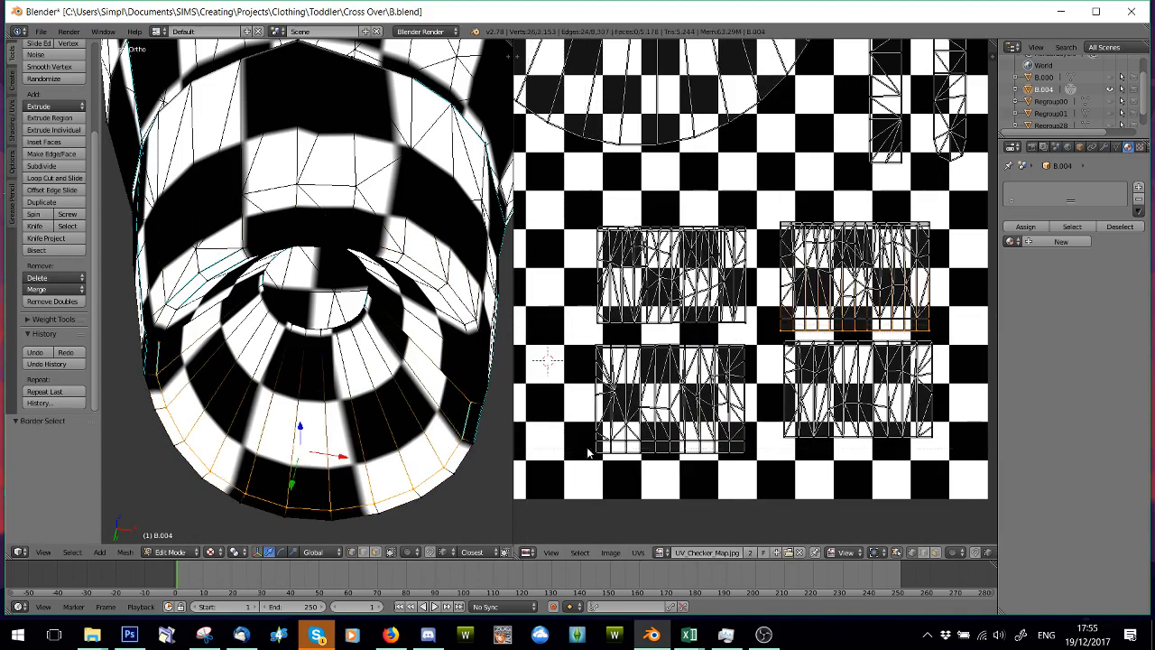
drag(587, 447, 758, 468)
key(g)
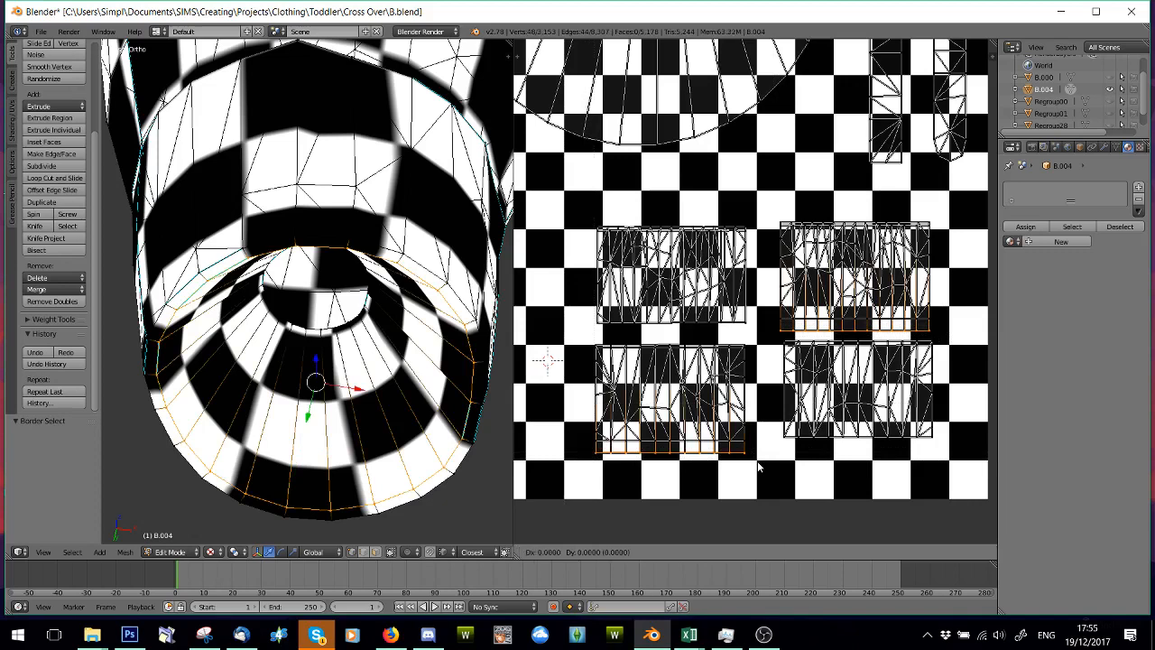
key(y)
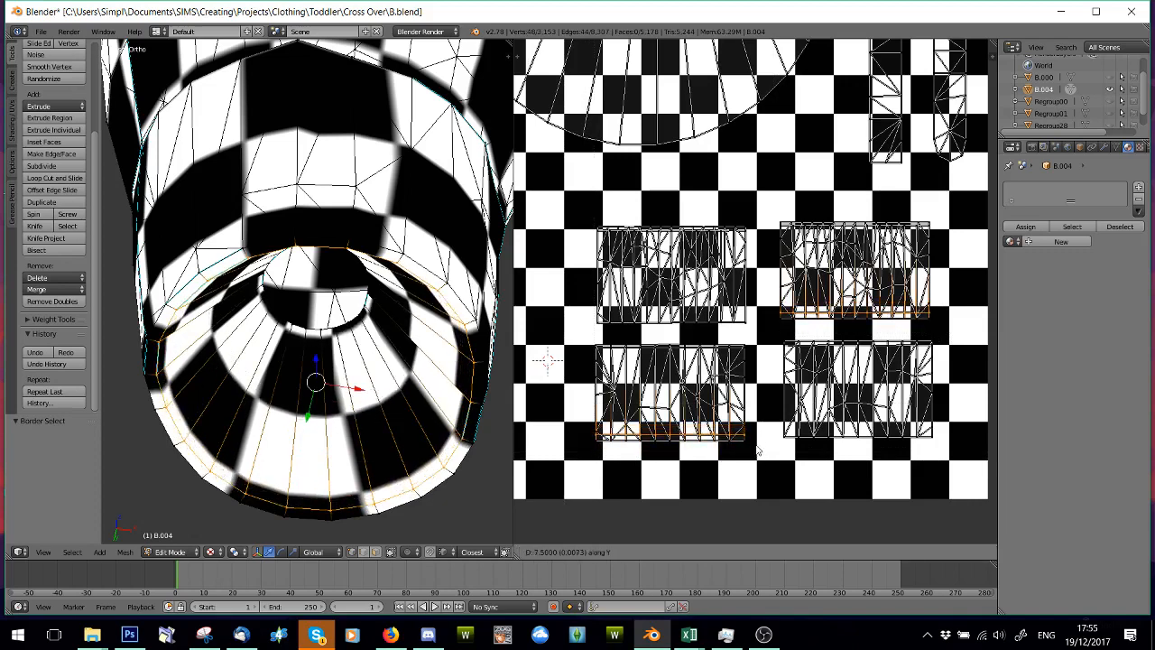
click(758, 452)
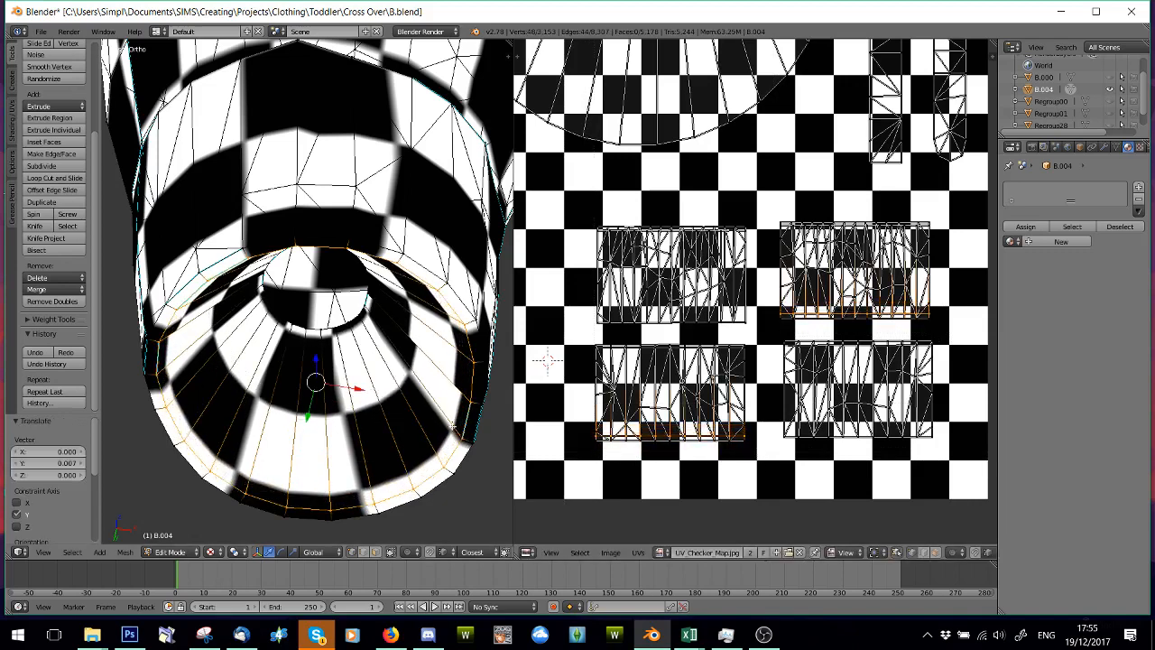
- With nothing selected, examine the checker pattern inside the closed cuff, then both ankle cuffs and the trouser legs
middle_drag(469, 428, 449, 372)
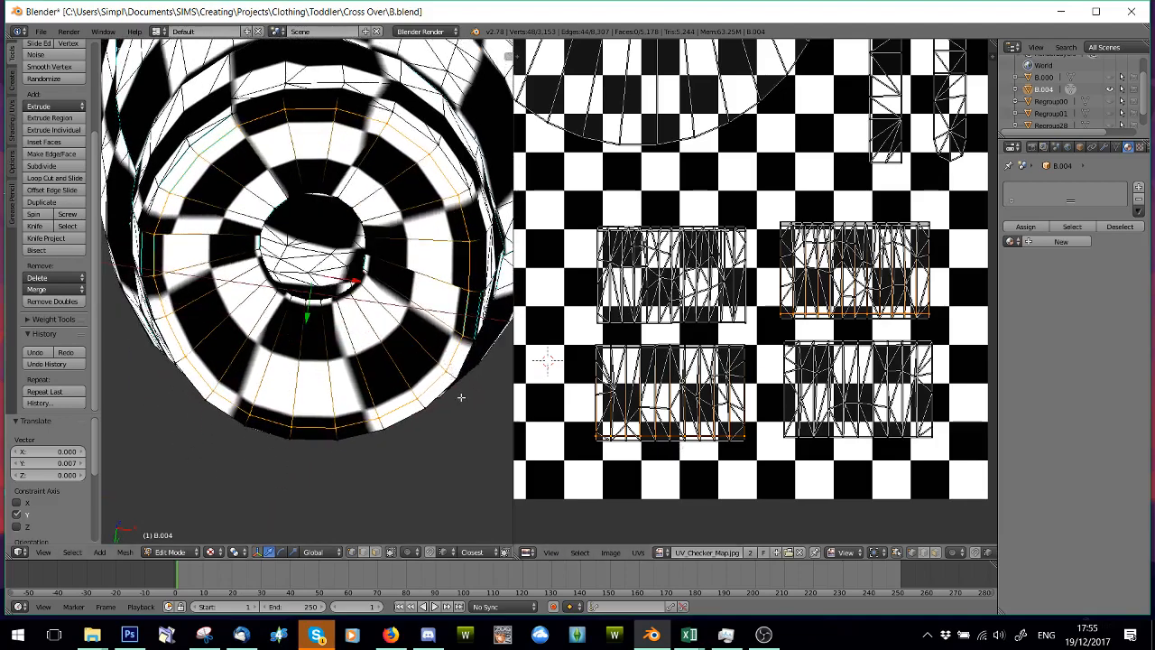
key(a)
scroll(379, 333, down, 5)
middle_drag(379, 333, 413, 339)
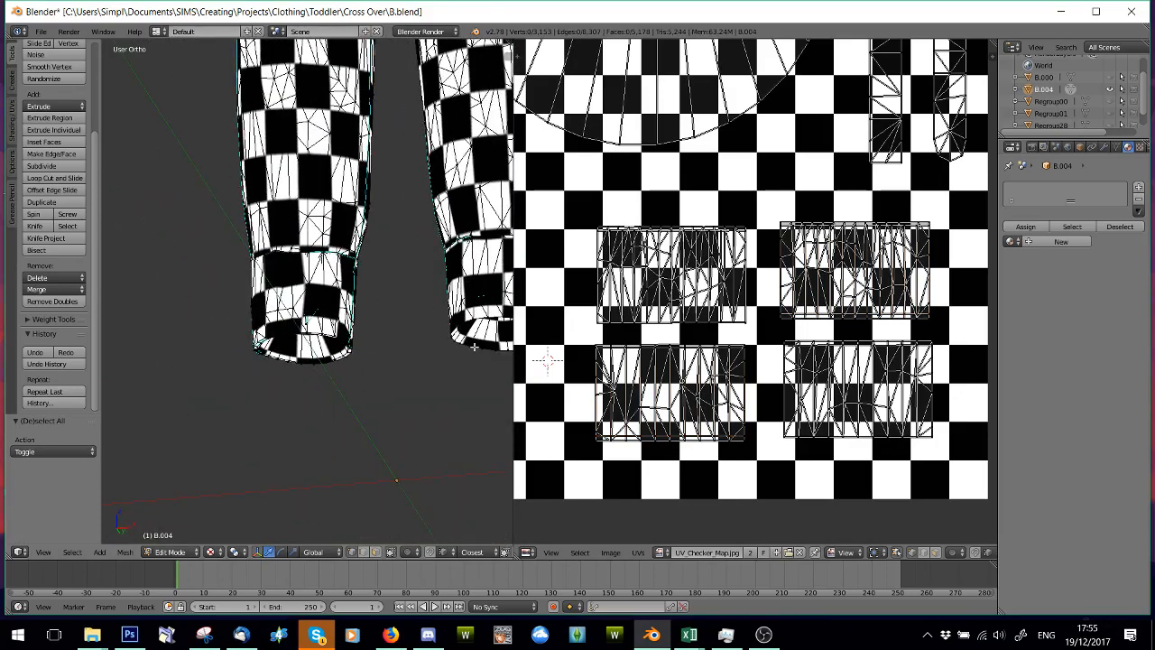
scroll(475, 346, up, 4)
scroll(271, 433, down, 10)
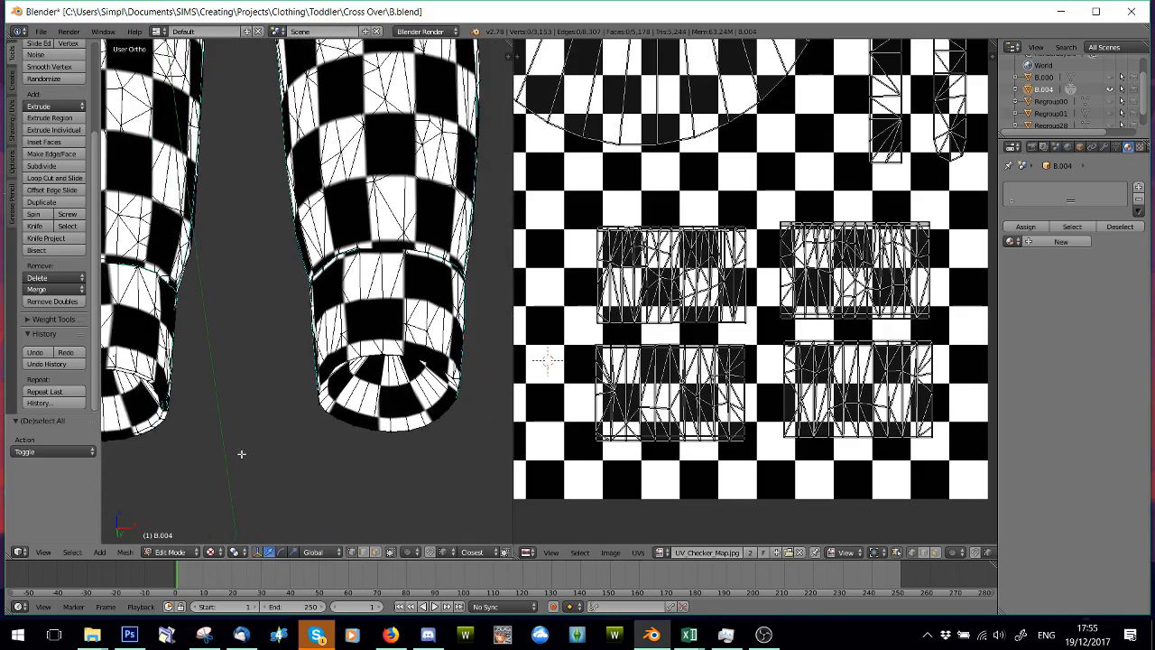
middle_drag(312, 177, 323, 457)
scroll(359, 307, up, 8)
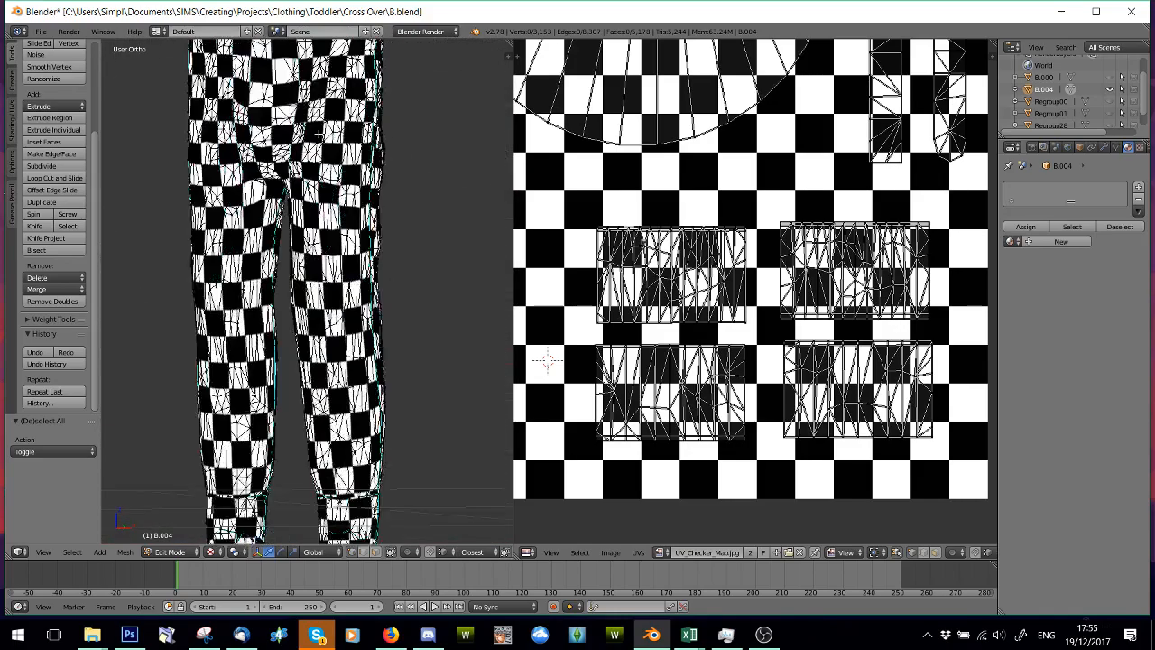
shift+middle_drag(359, 308, 341, 82)
middle_drag(400, 578, 386, 577)
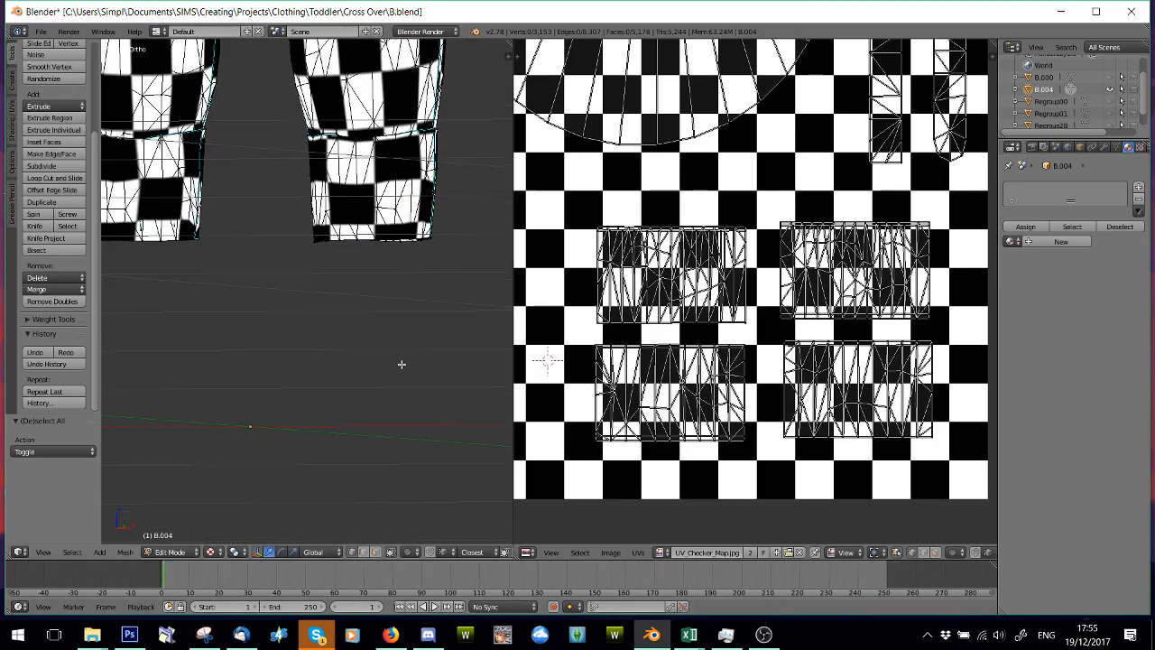
- Select the top UV row of the upper-left and lower-right cuff islands, extrude those edges and scale the extrusion to 0.765
middle_drag(403, 334, 362, 398)
scroll(362, 398, up, 5)
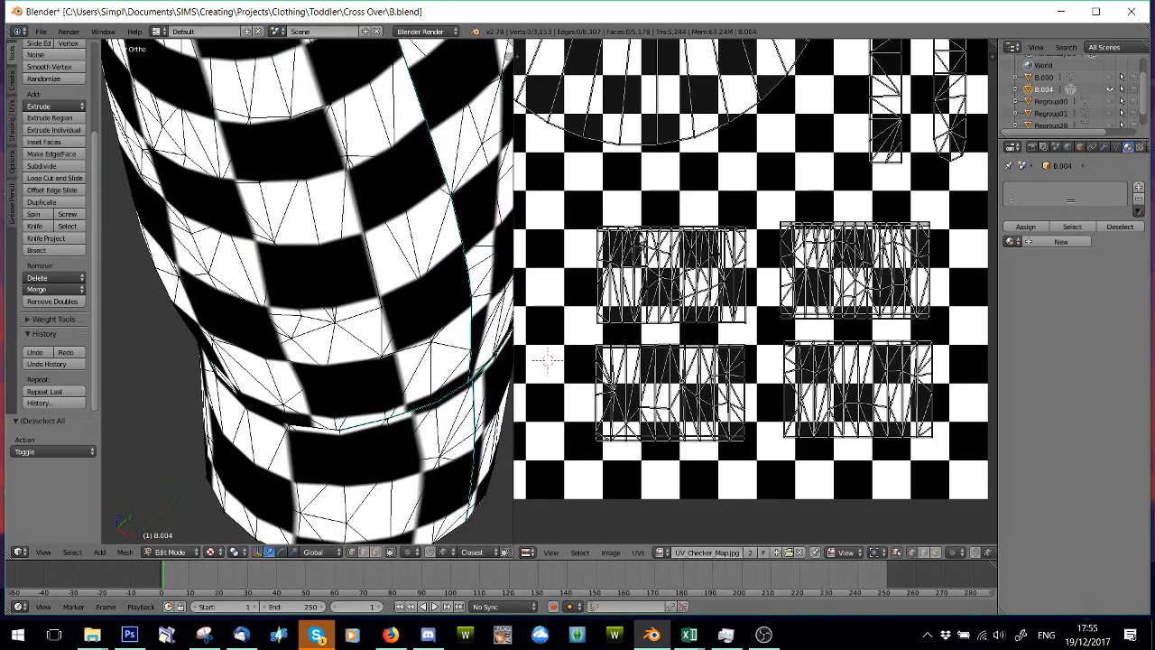
key(b)
drag(590, 219, 763, 233)
key(b)
drag(775, 334, 944, 349)
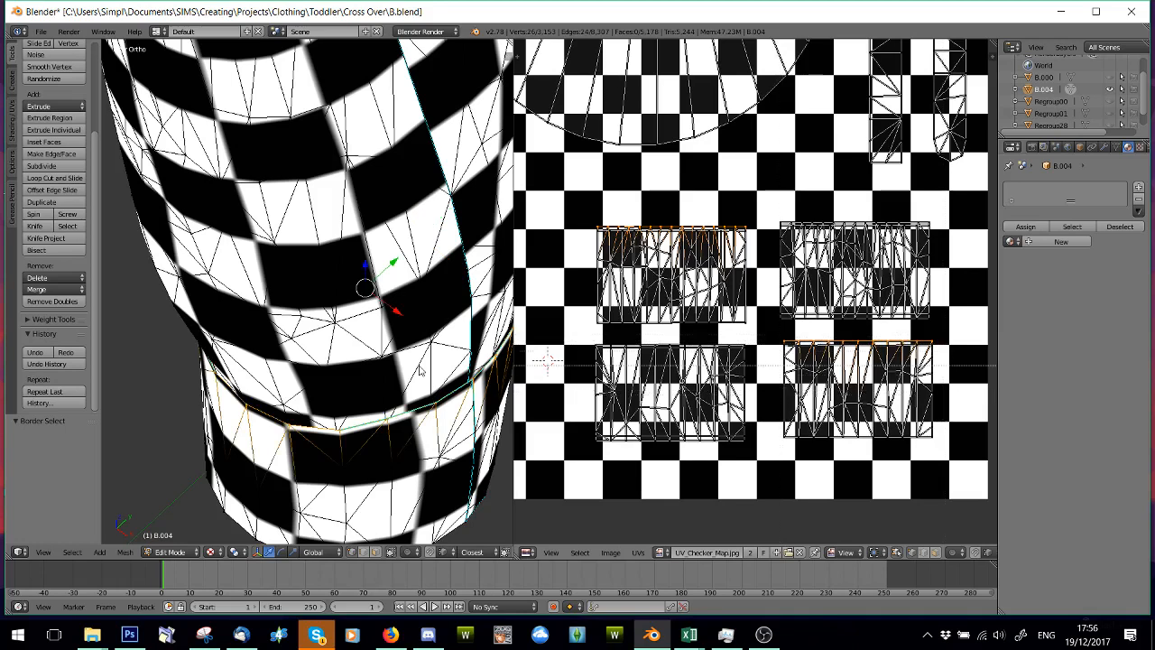
key(e)
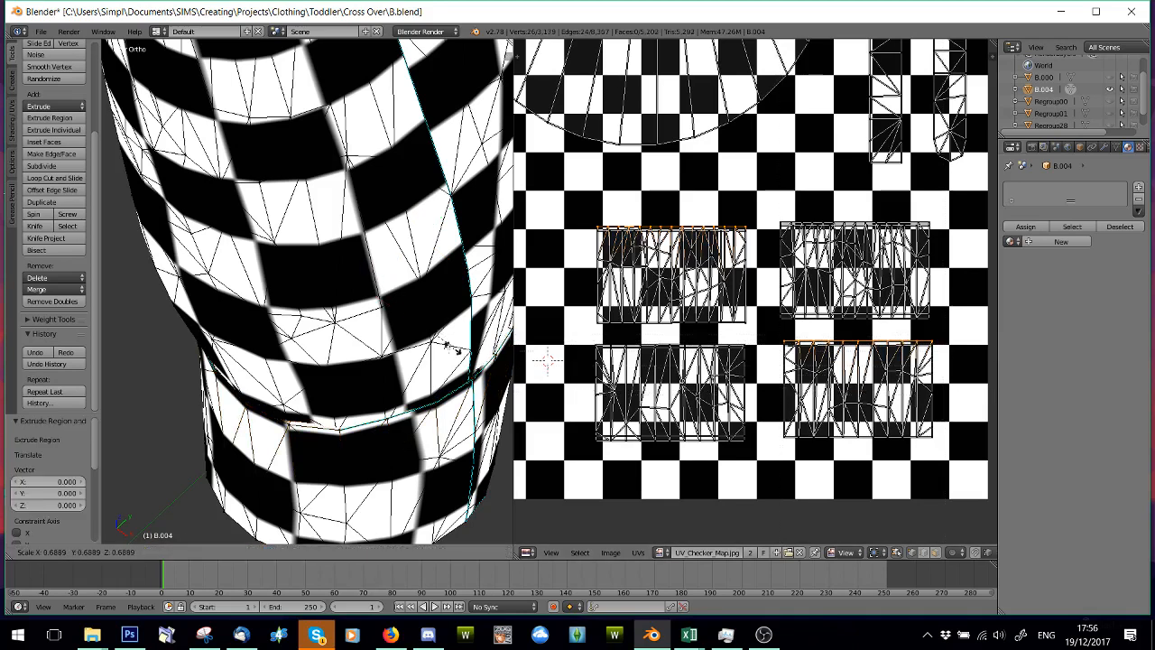
key(s)
click(458, 356)
- Move the UVs of the extruded upper cuff edges -0.007 along Y into their islands
key(g)
key(y)
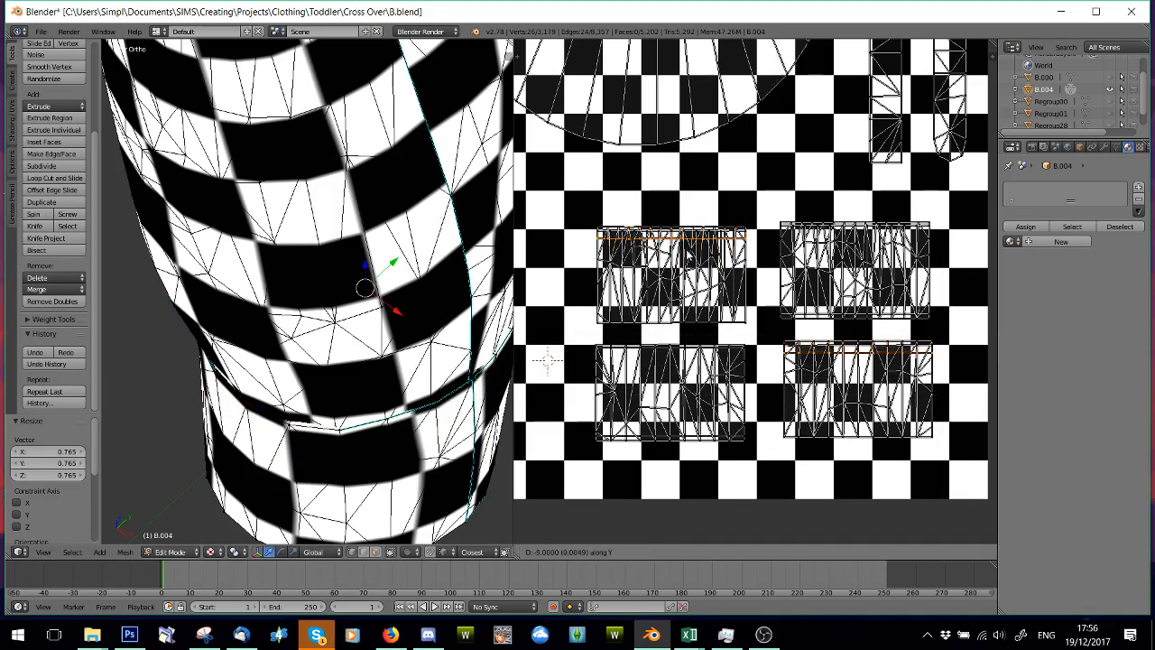
click(652, 353)
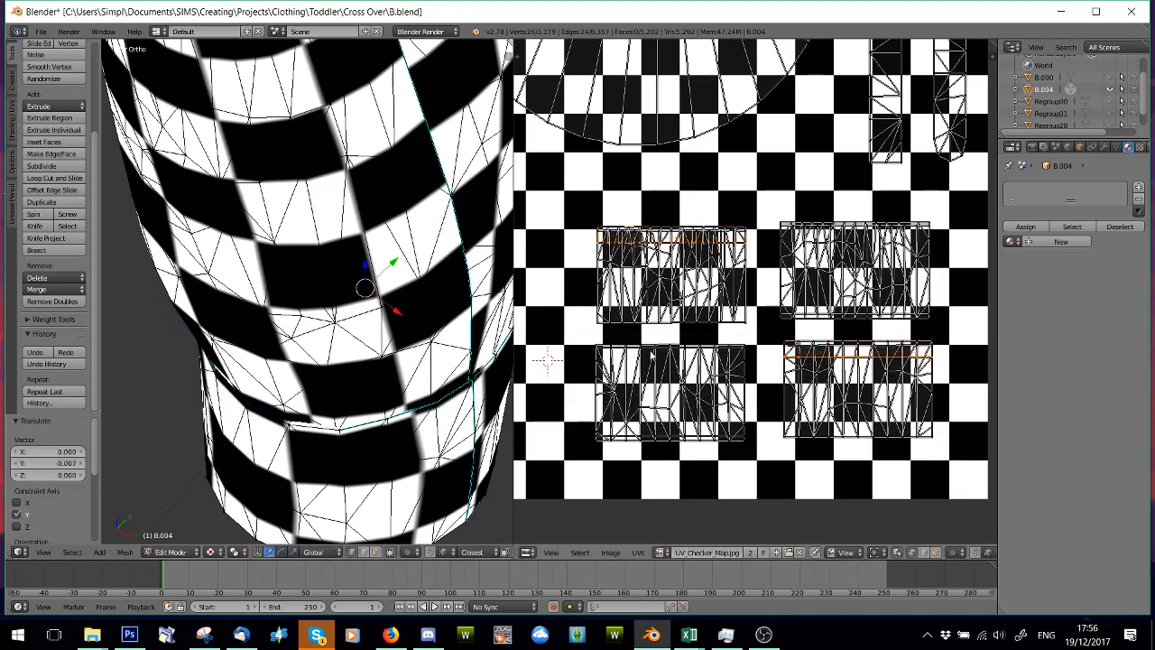
- Select only the original edges along the top UV row of the same two cuff islands and apply Edge Split
key(a)
key(b)
drag(585, 216, 757, 233)
key(b)
drag(776, 332, 960, 357)
right_click(382, 297)
key(ctrl+z)
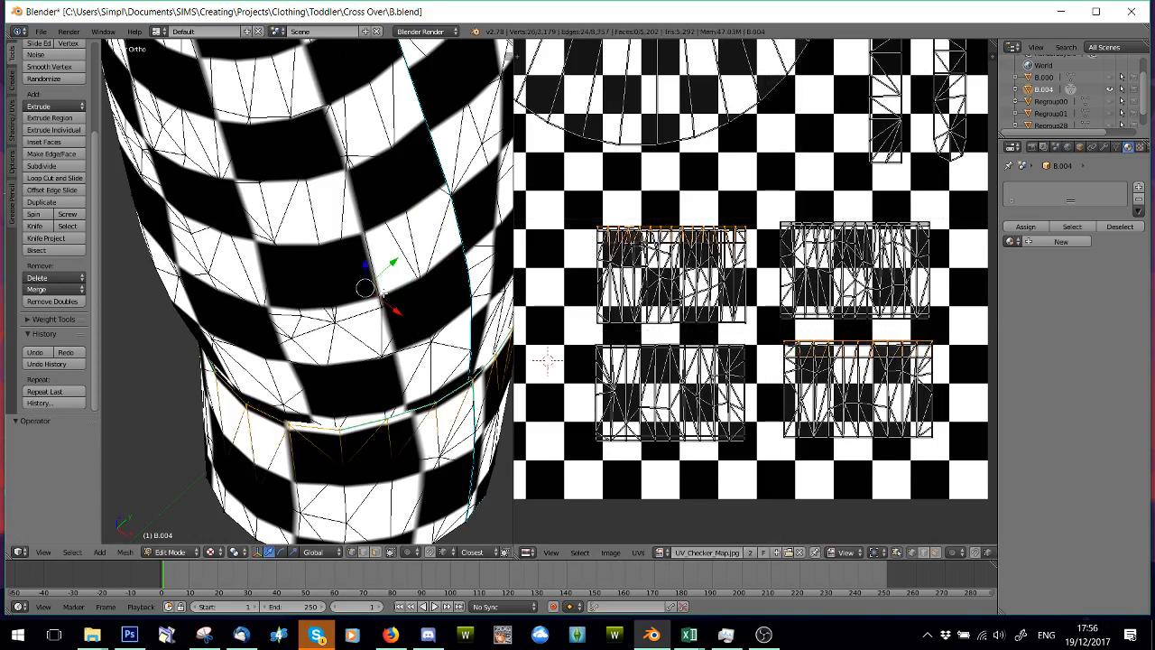
key(space)
click(463, 314)
- Examine the checker pattern along the seam between the trouser leg and the cuff's upper edge
scroll(361, 339, down, 4)
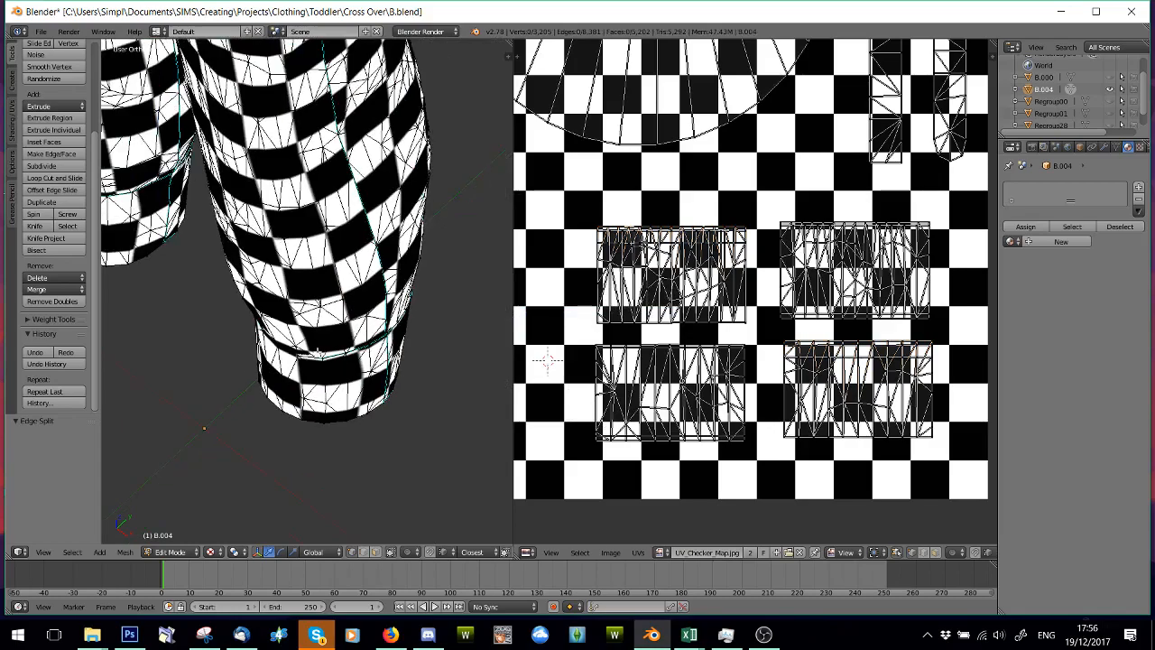
middle_drag(318, 350, 370, 370)
scroll(337, 383, up, 1)
scroll(327, 379, down, 4)
scroll(314, 374, up, 4)
scroll(370, 371, up, 3)
scroll(302, 348, up, 2)
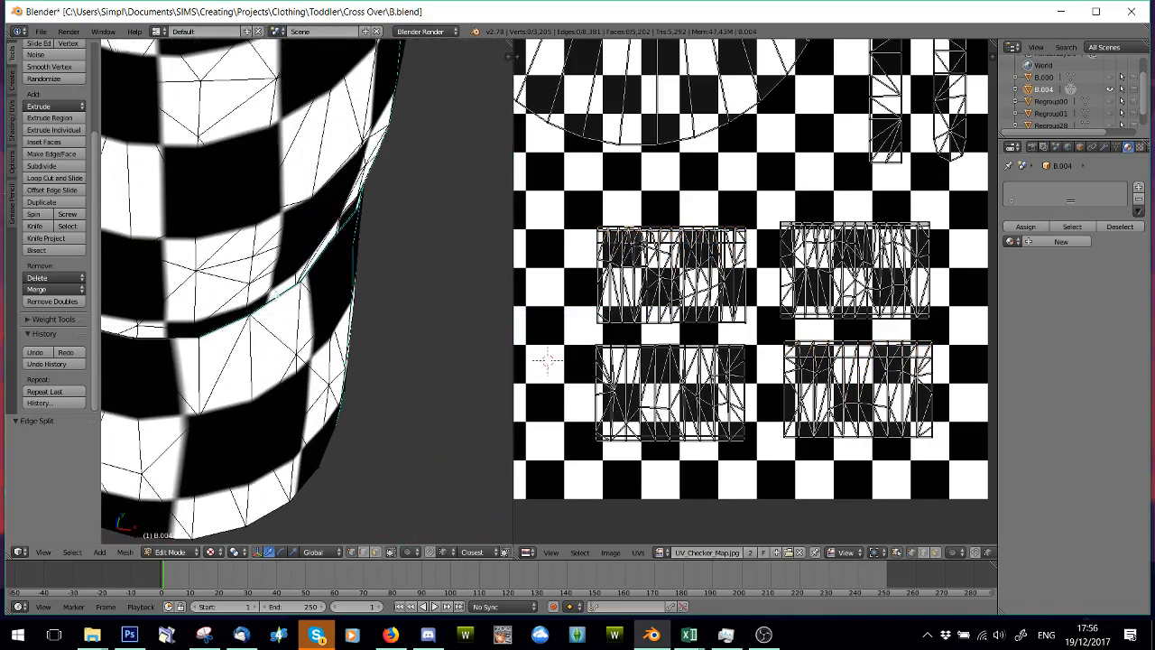
- Make the toddler body Regroup00 visible and set the 3D view's shading to Solid
click(1109, 102)
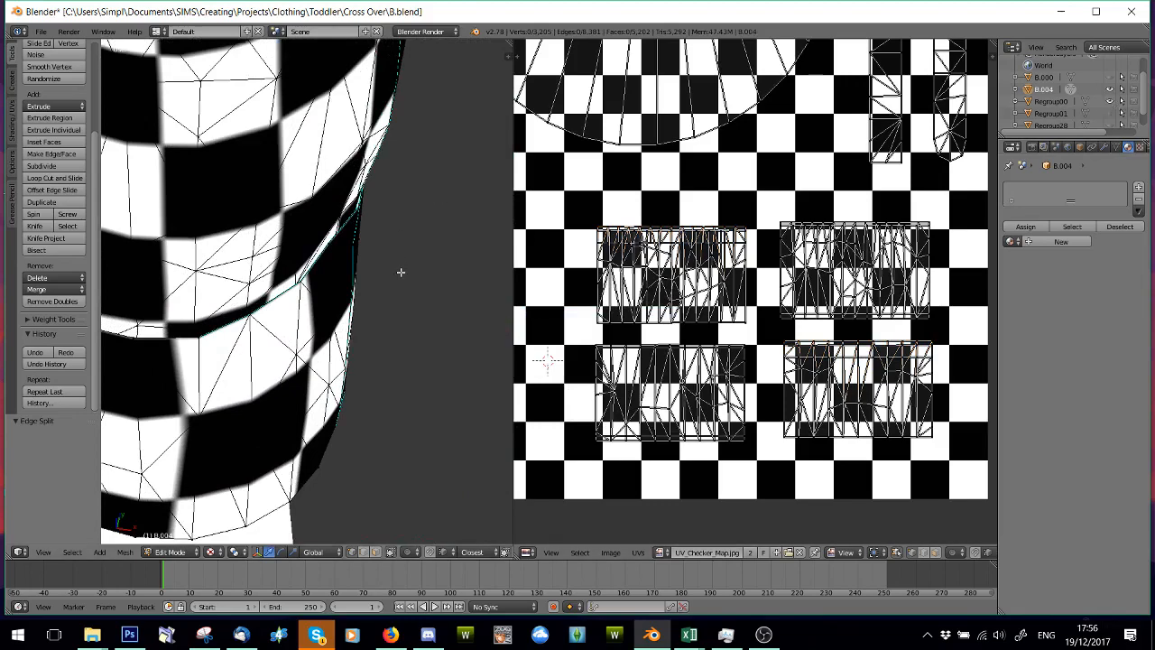
scroll(400, 271, down, 11)
shift+middle_drag(391, 193, 369, 340)
scroll(371, 217, down, 1)
scroll(370, 216, down, 4)
middle_drag(370, 217, 307, 384)
scroll(437, 265, up, 4)
scroll(237, 404, up, 3)
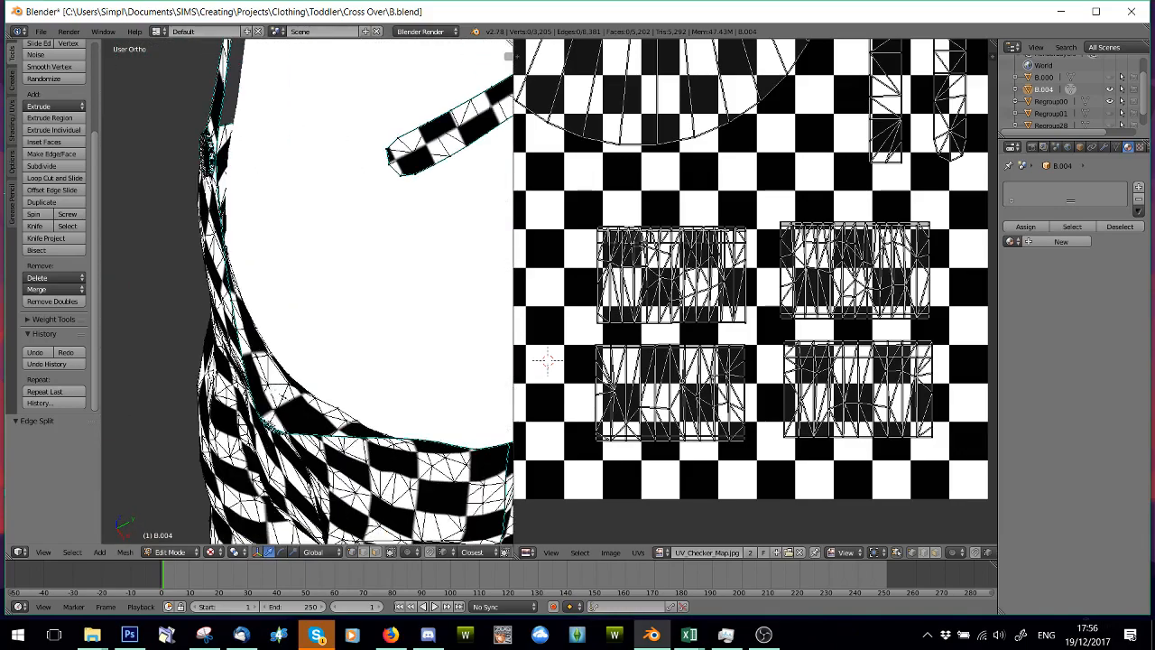
click(212, 552)
click(233, 518)
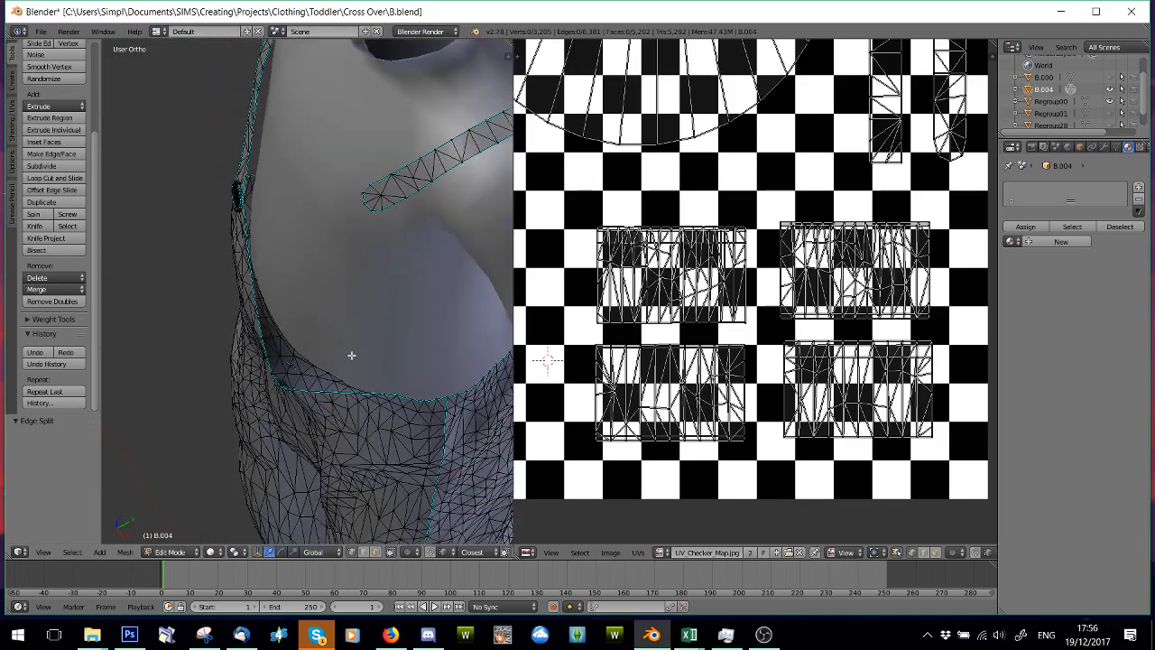
- Examine the overalls' fit on the body from several sides, including the straps, waistline, legs and cuffs
mouse_move(351, 353)
middle_down()
mouse_move(276, 374)
mouse_move(252, 314)
mouse_move(315, 286)
mouse_move(299, 343)
mouse_move(348, 335)
middle_up()
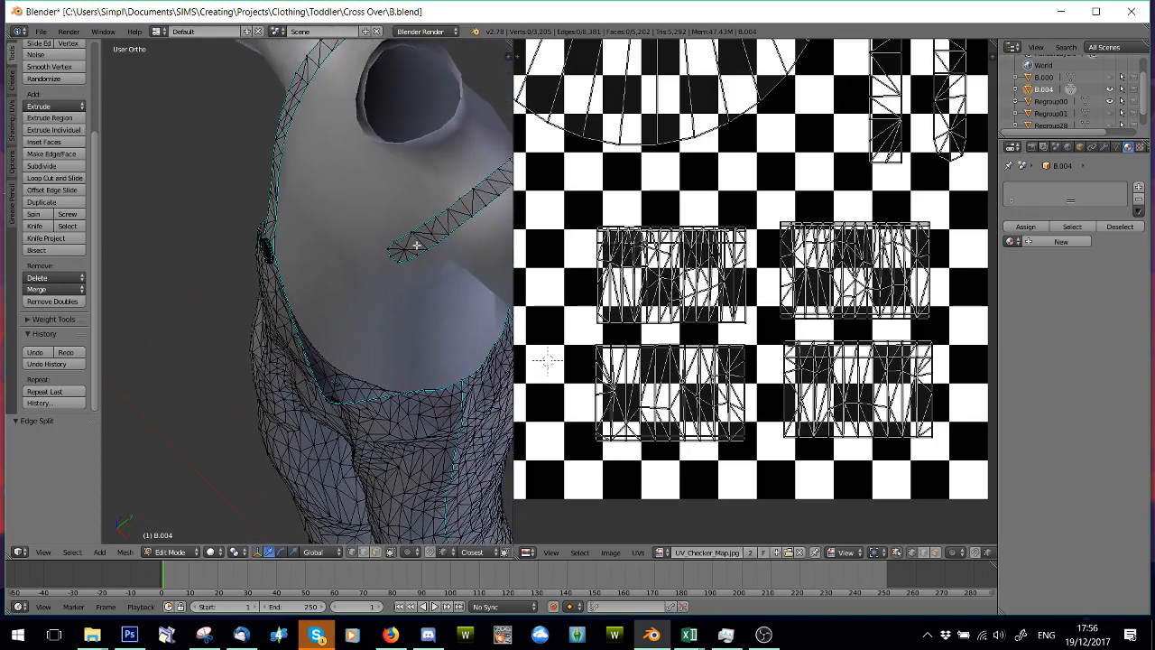
scroll(353, 381, down, 5)
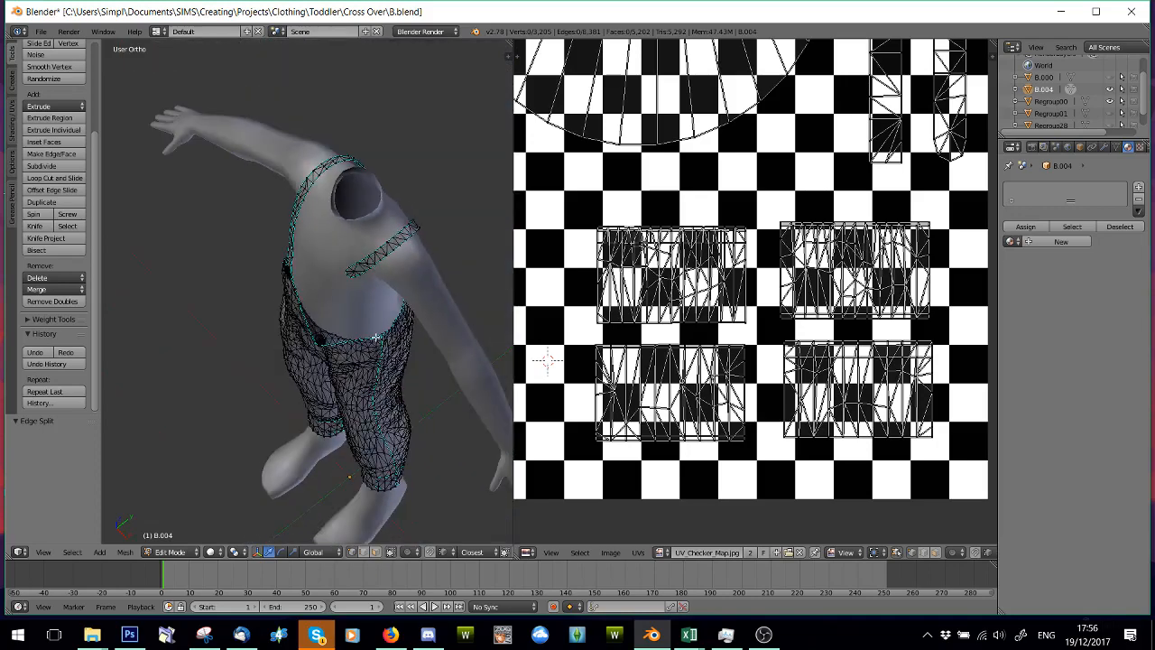
middle_drag(376, 339, 347, 290)
middle_drag(267, 233, 237, 248)
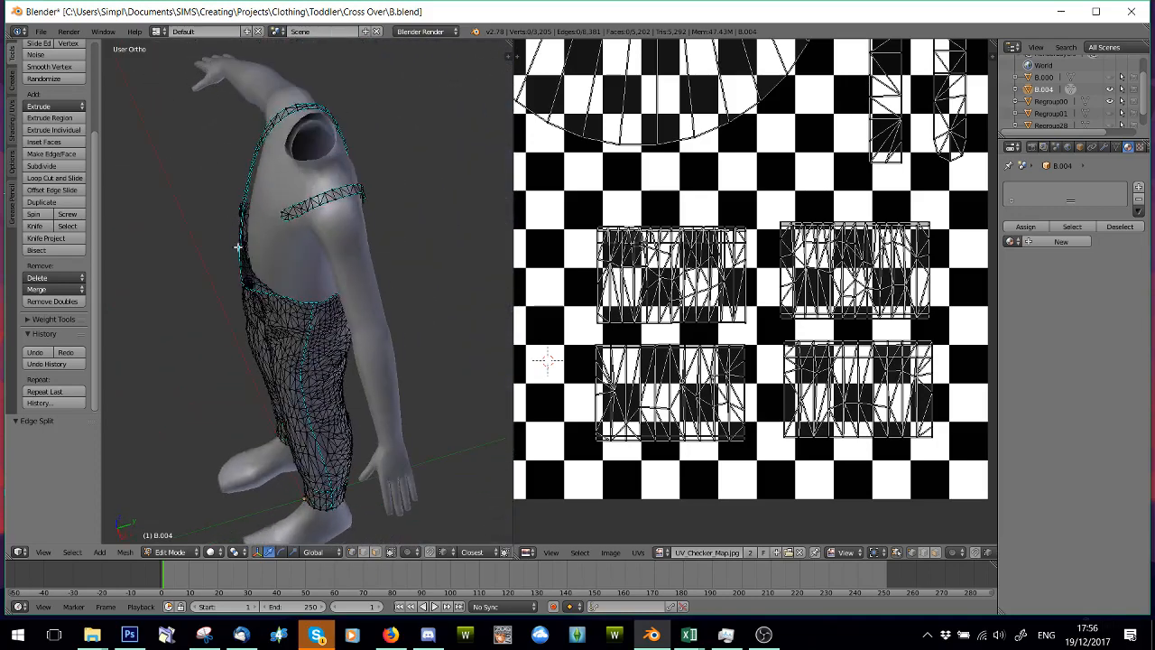
middle_drag(291, 293, 345, 265)
shift+middle_drag(329, 185, 288, 370)
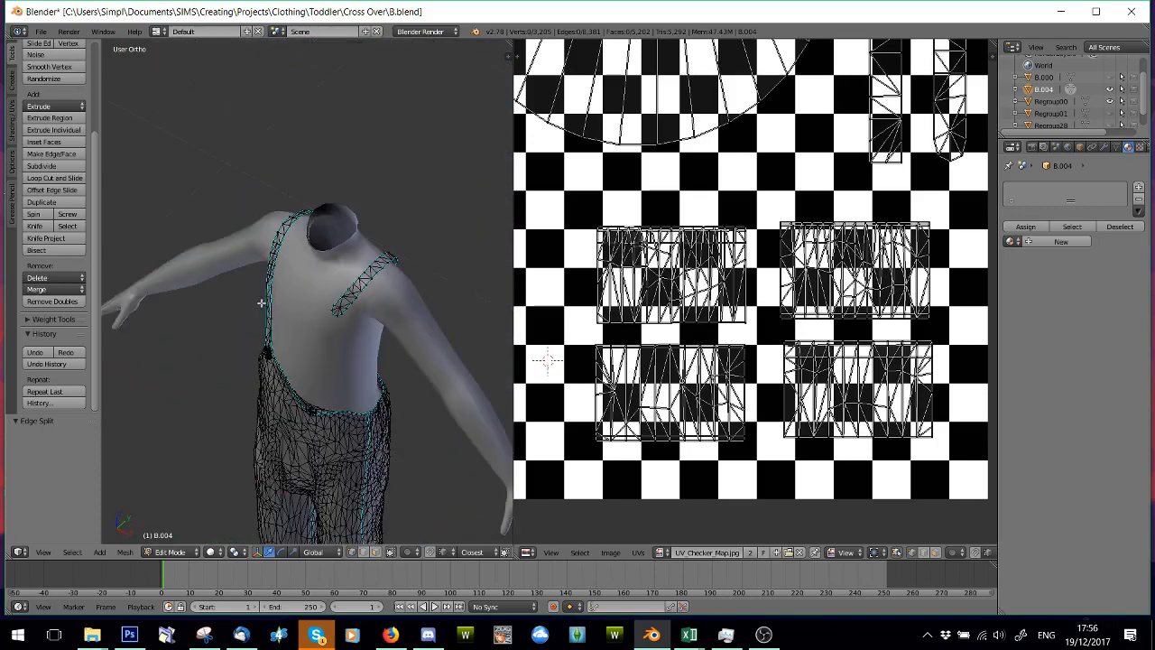
scroll(262, 298, up, 5)
scroll(260, 293, down, 6)
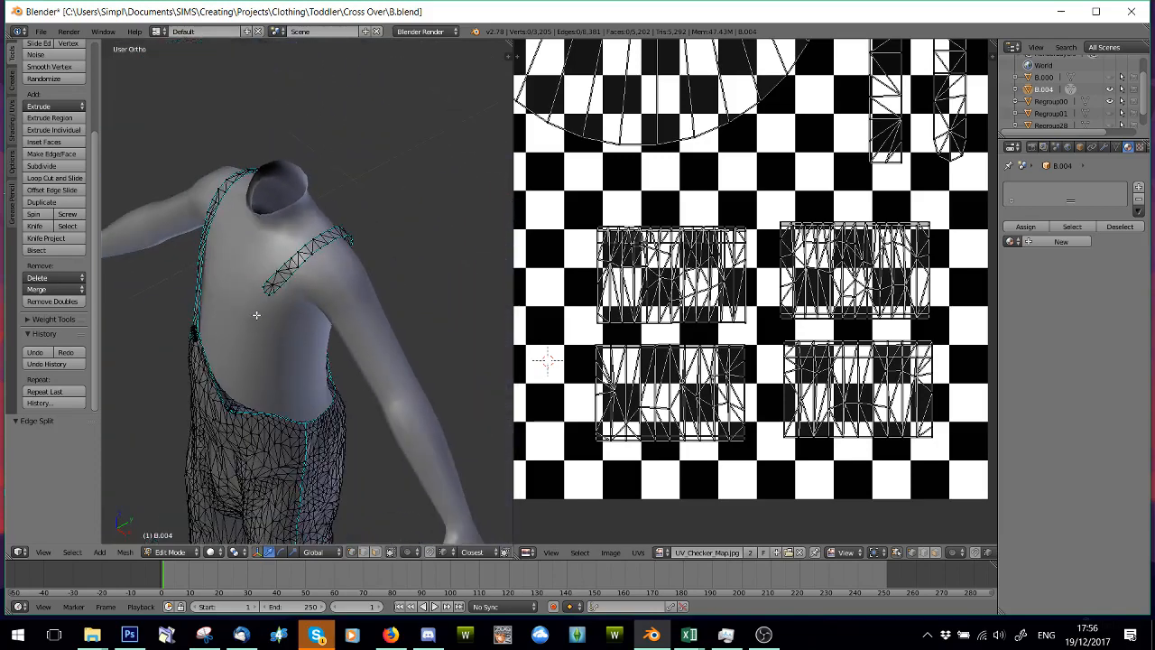
middle_drag(258, 315, 345, 294)
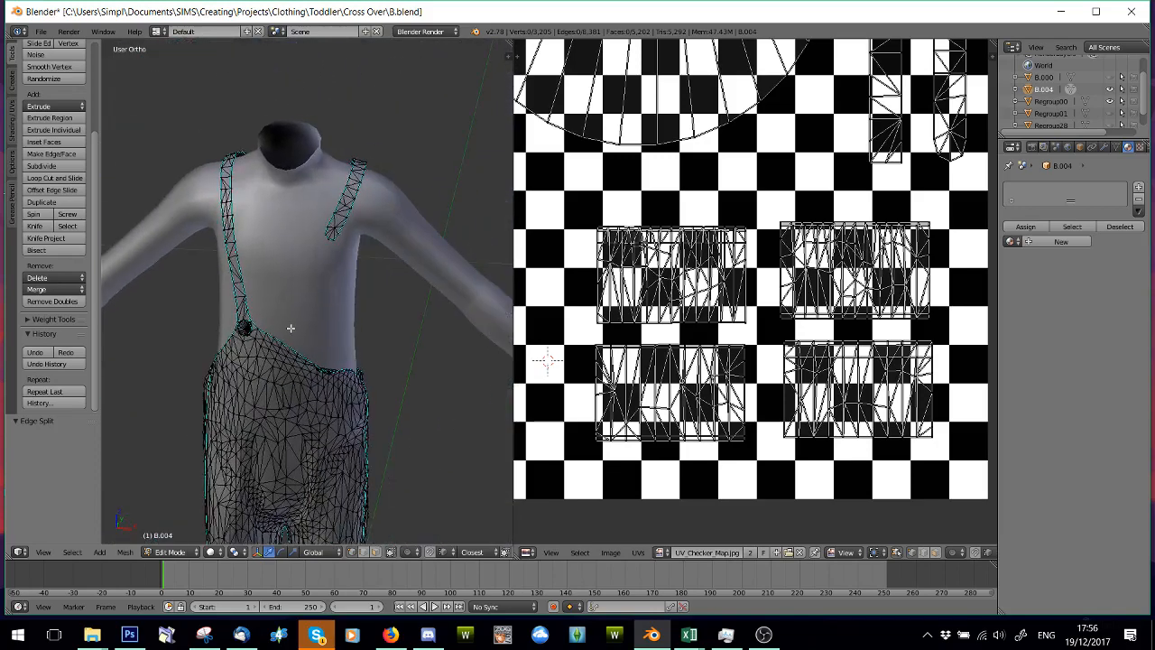
scroll(291, 328, down, 6)
scroll(304, 348, up, 6)
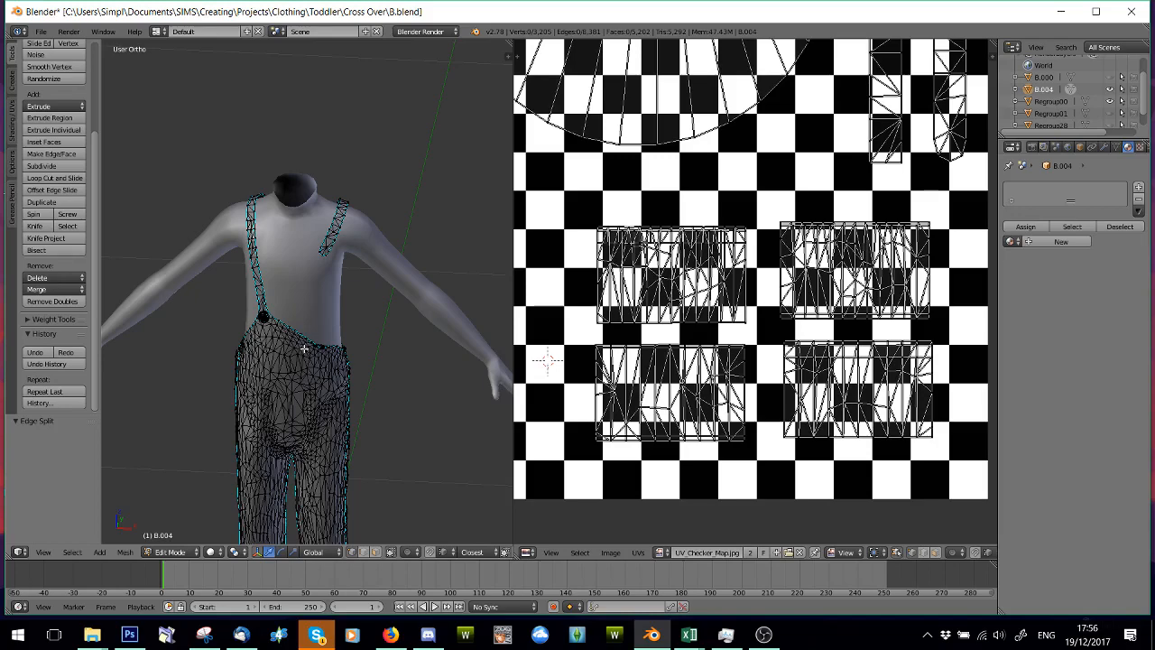
scroll(304, 348, up, 3)
scroll(287, 408, up, 2)
scroll(304, 298, down, 5)
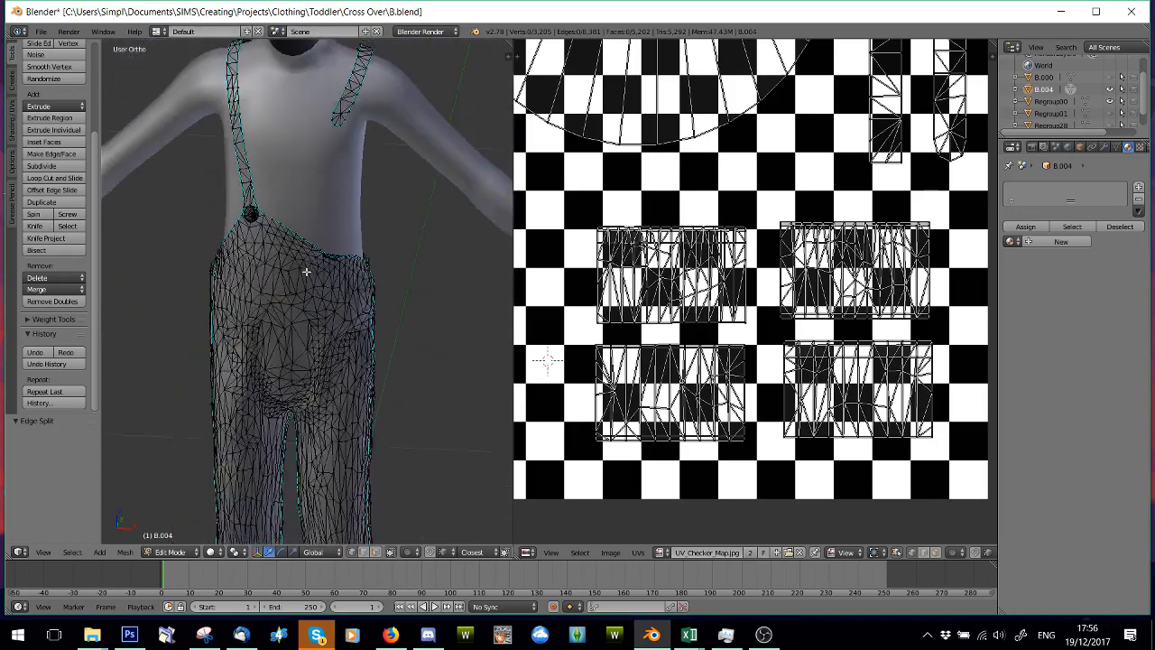
scroll(311, 447, up, 4)
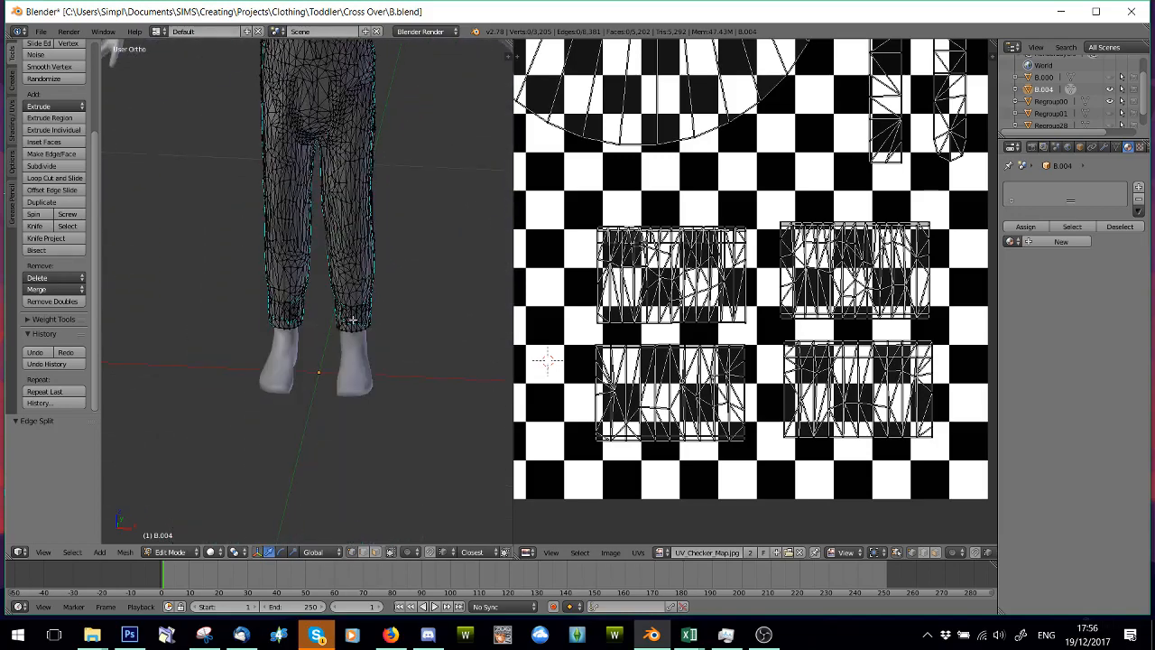
key(l)
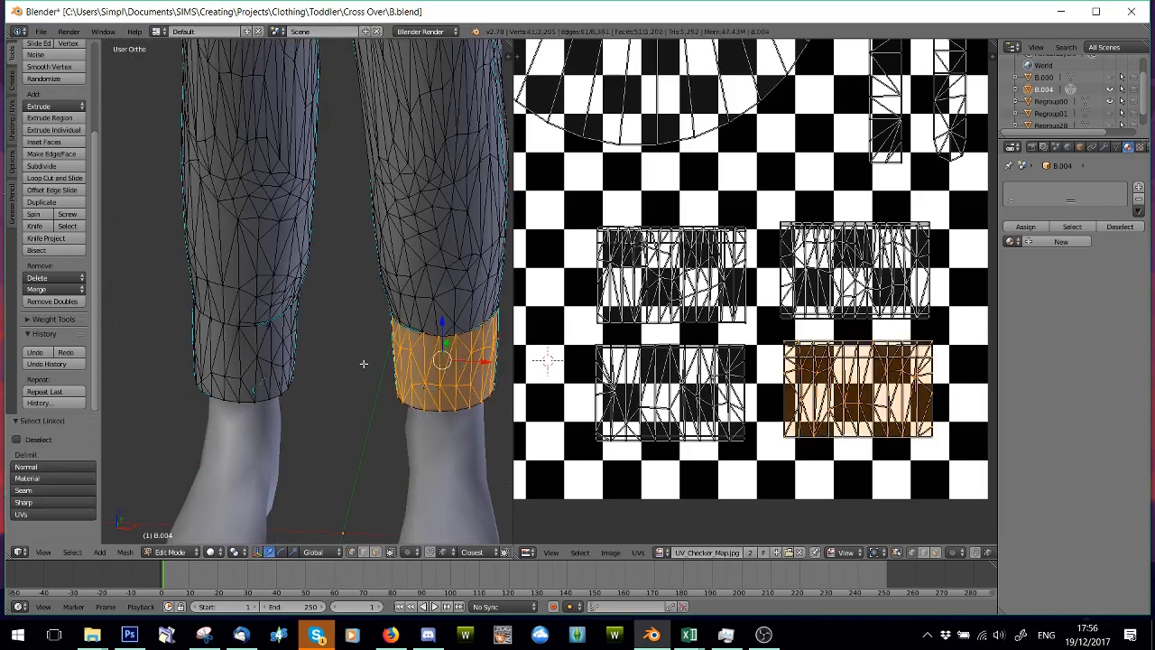
scroll(281, 313, down, 6)
key(a)
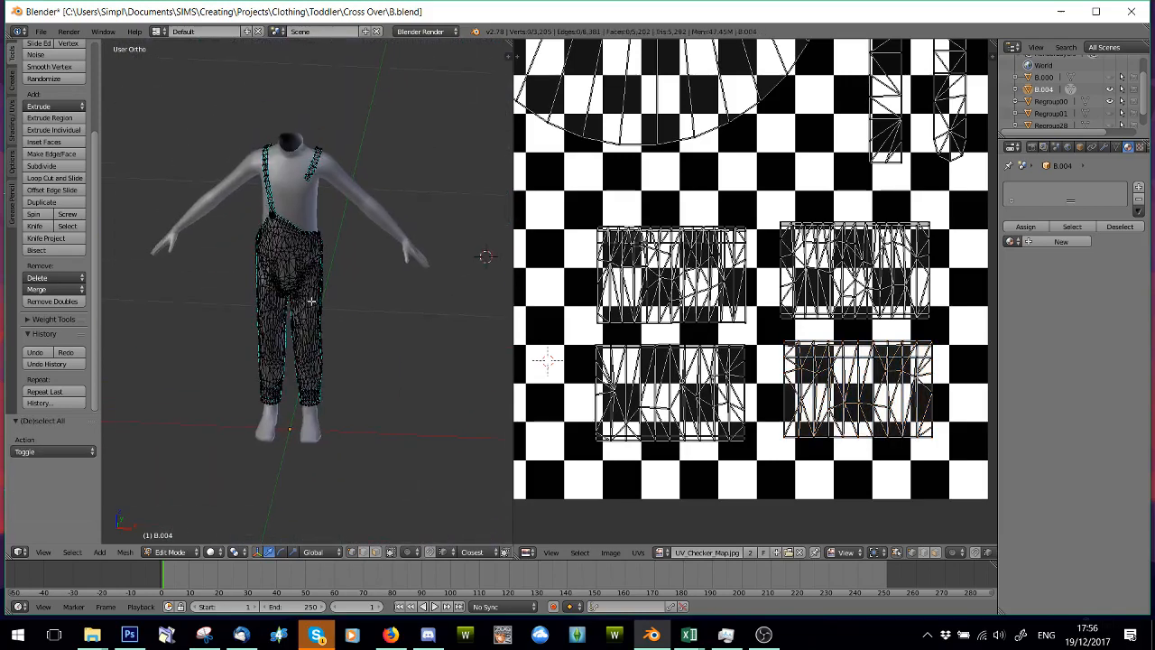
- Select the linked front and back pieces of the overalls and both shoulder straps, leaving out the buttons and cuffs
scroll(299, 310, up, 5)
shift+middle_drag(224, 185, 306, 322)
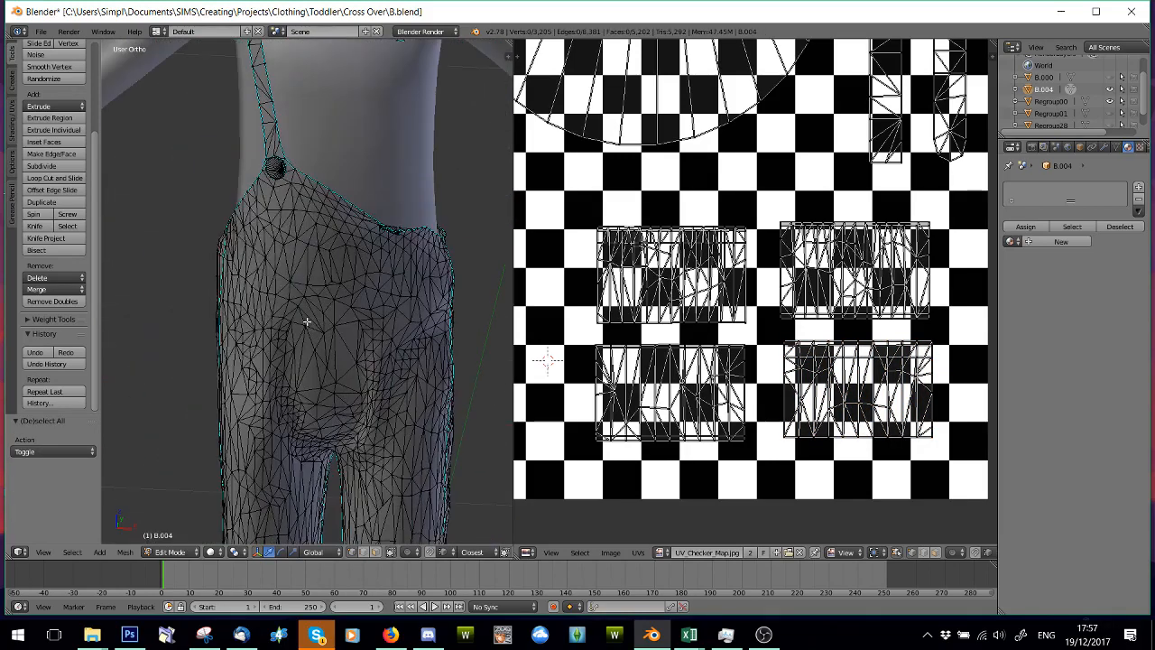
key(l)
middle_drag(381, 311, 178, 309)
scroll(217, 310, down, 7)
scroll(367, 381, up, 4)
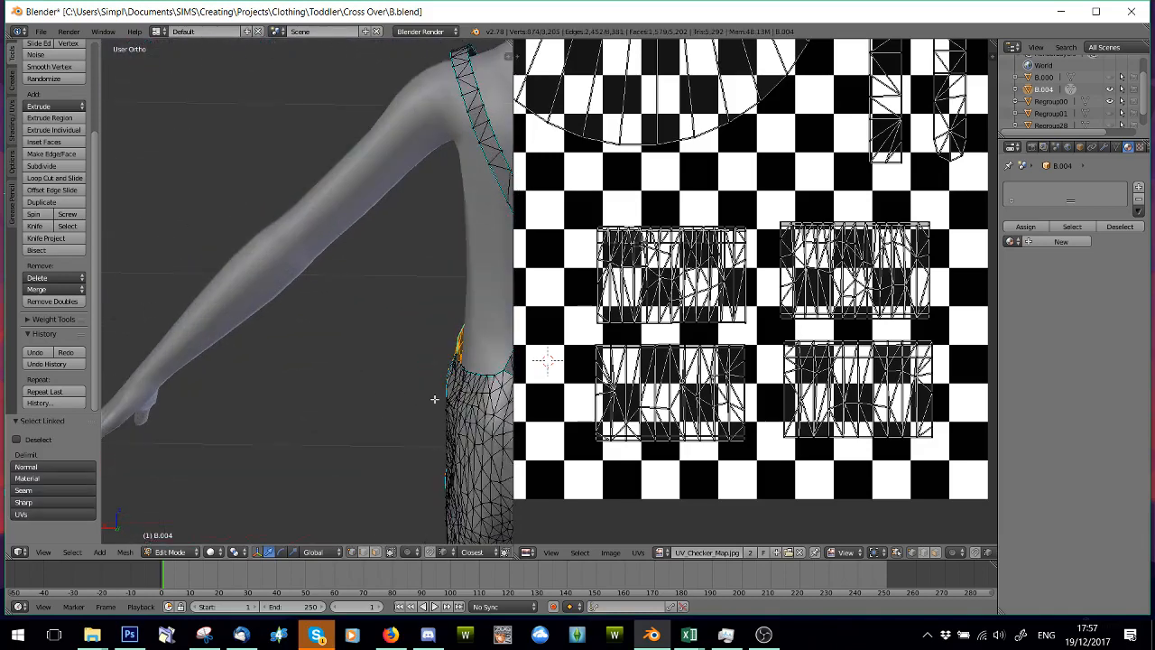
shift+middle_drag(450, 412, 222, 366)
key(l)
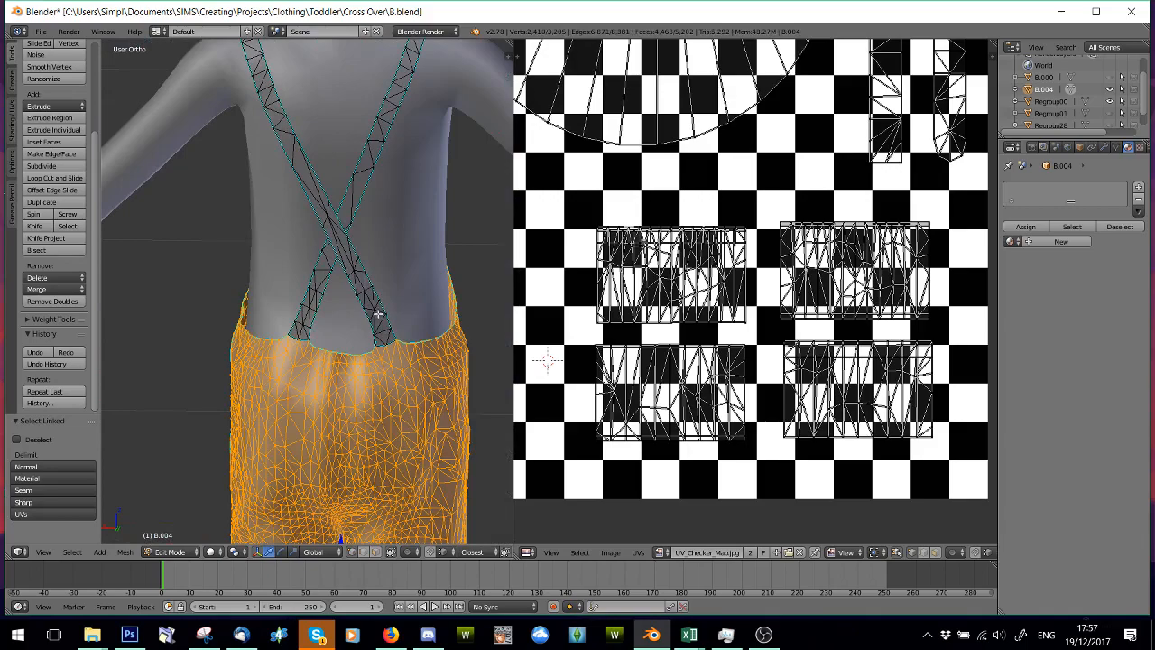
key(l)
key(l)
- Check the selected pieces from the front, separate the selection into its own object and switch to Object Mode
scroll(306, 303, down, 5)
middle_drag(277, 316, 502, 312)
scroll(442, 315, up, 6)
middle_drag(388, 276, 488, 276)
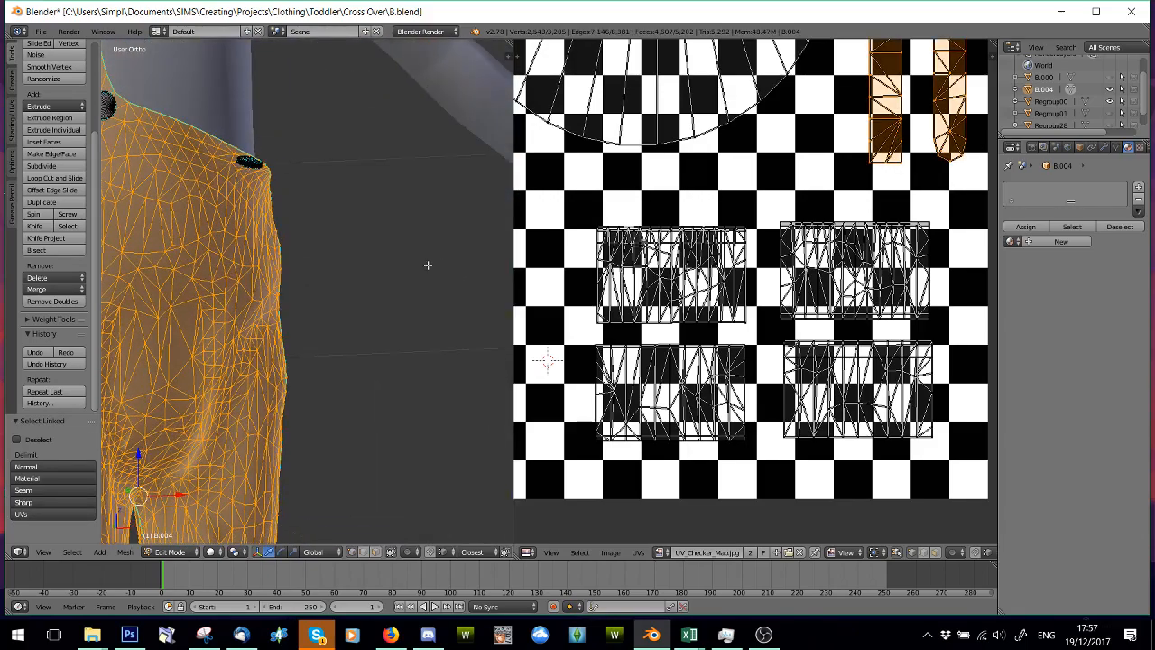
scroll(428, 266, down, 3)
middle_drag(417, 266, 384, 242)
scroll(387, 233, down, 2)
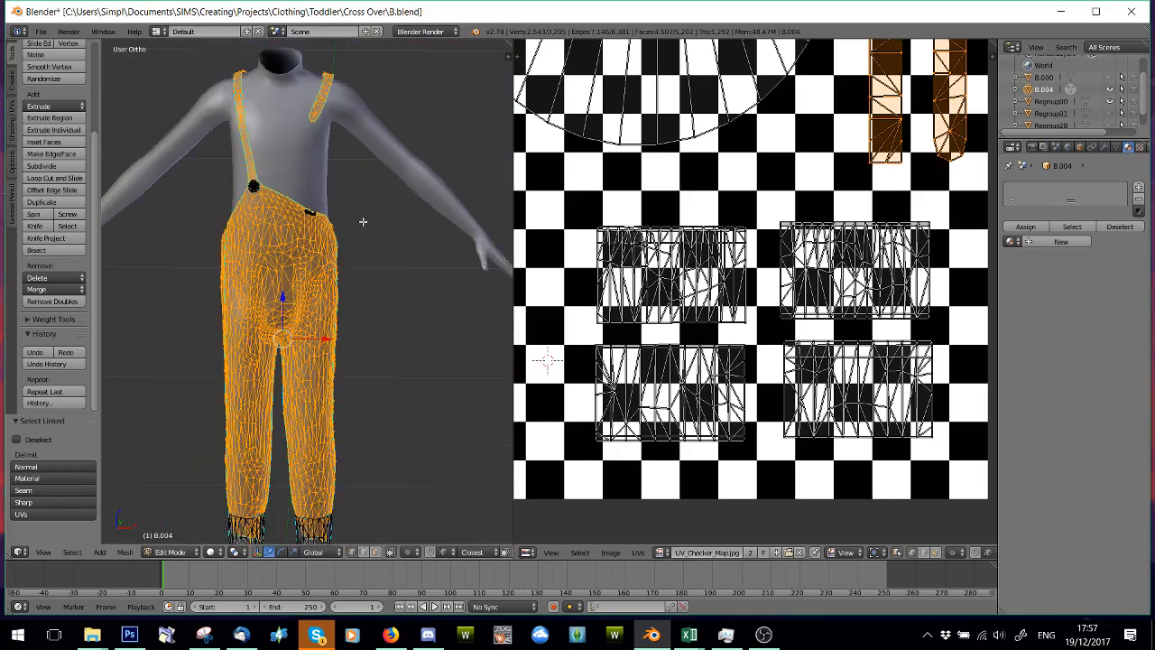
scroll(363, 221, up, 3)
key(p)
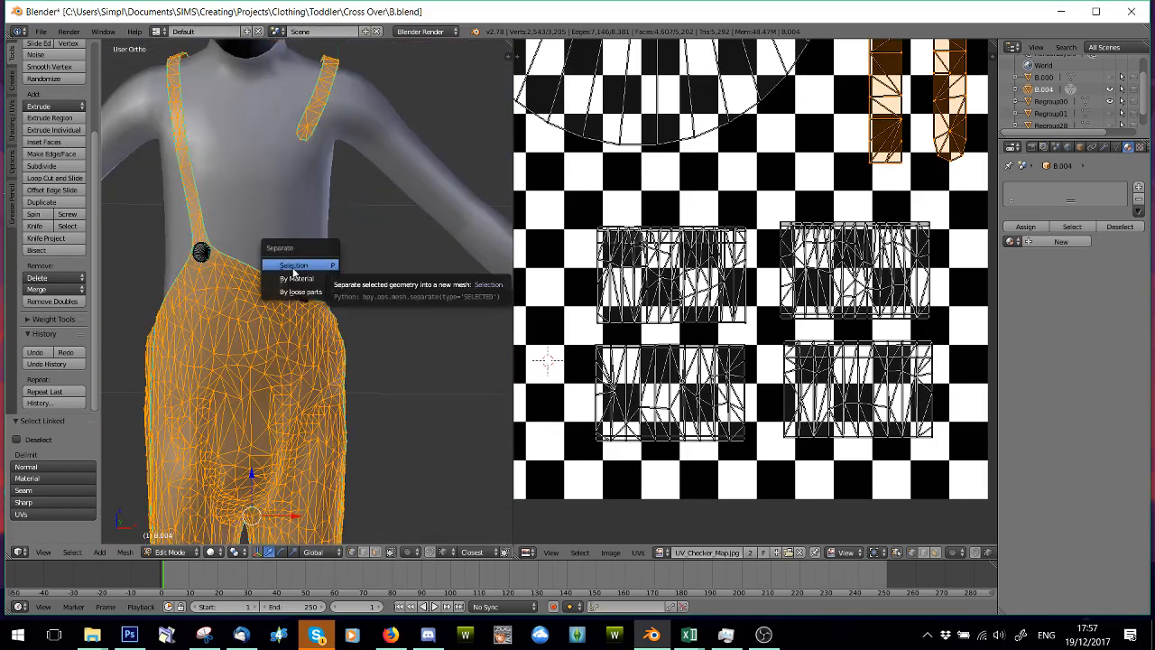
click(293, 266)
scroll(243, 406, down, 2)
click(168, 552)
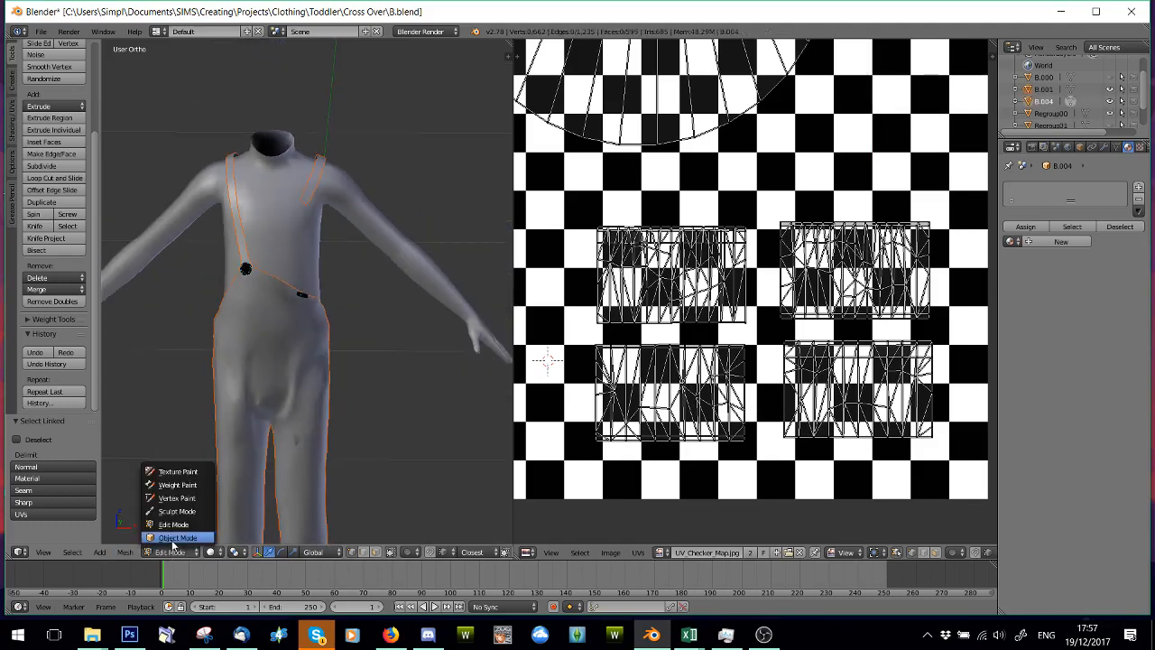
click(177, 538)
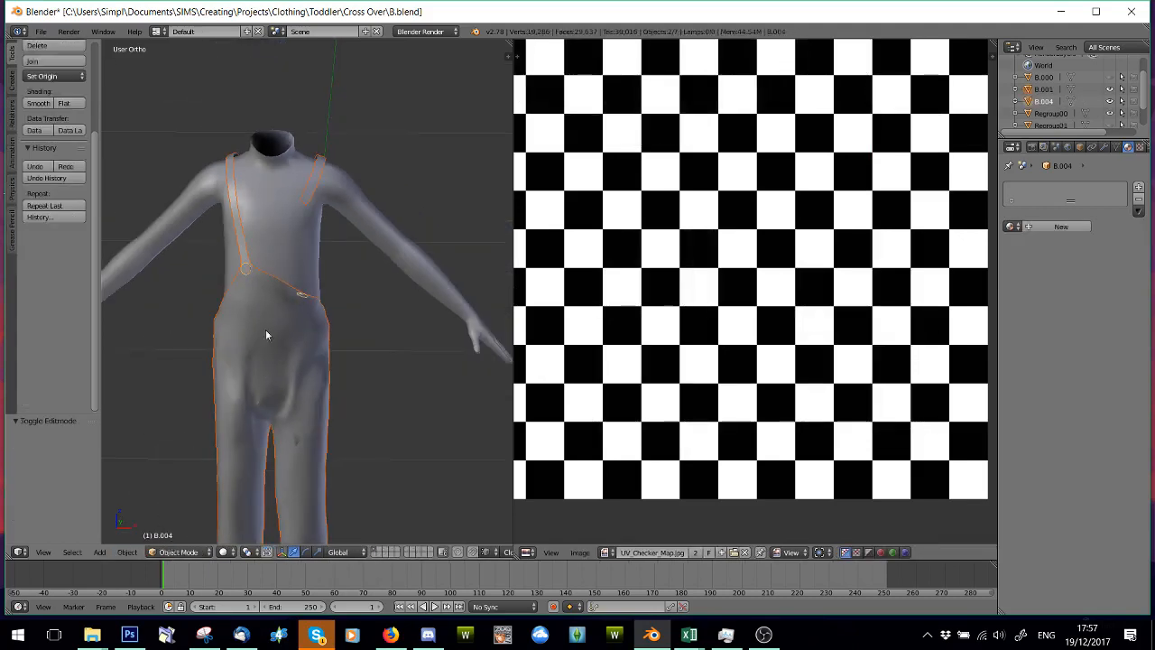
- Select the separated overalls object B.001 and display its modifier settings
scroll(267, 325, down, 2)
right_click(271, 303)
scroll(235, 362, up, 2)
scroll(211, 342, down, 4)
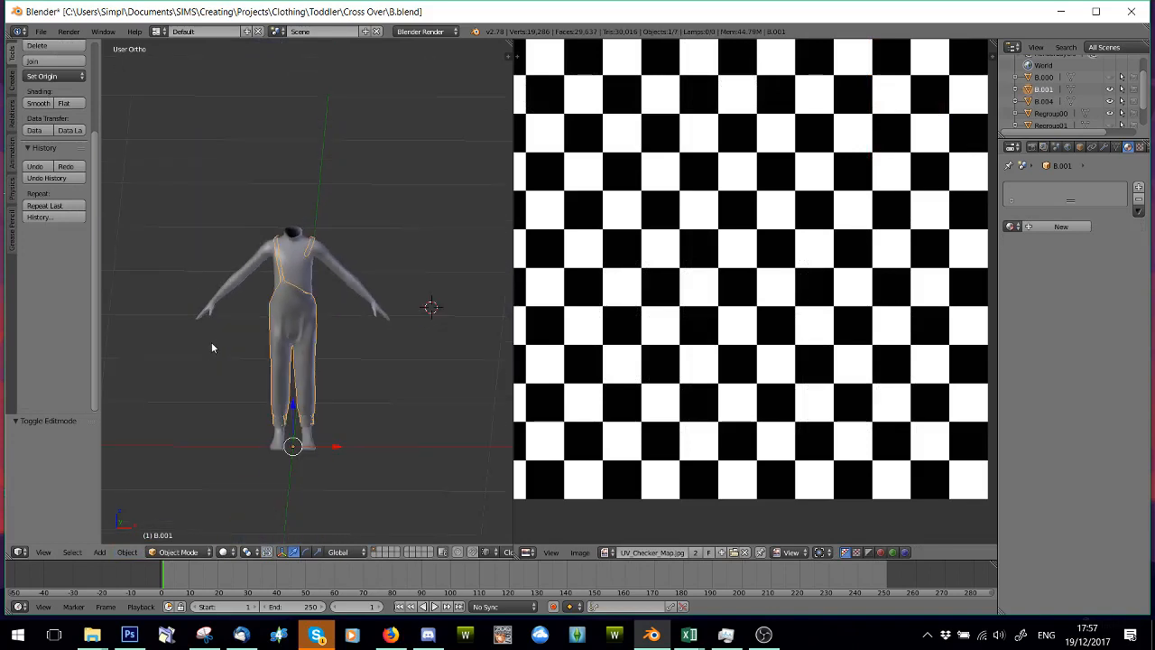
scroll(213, 347, up, 4)
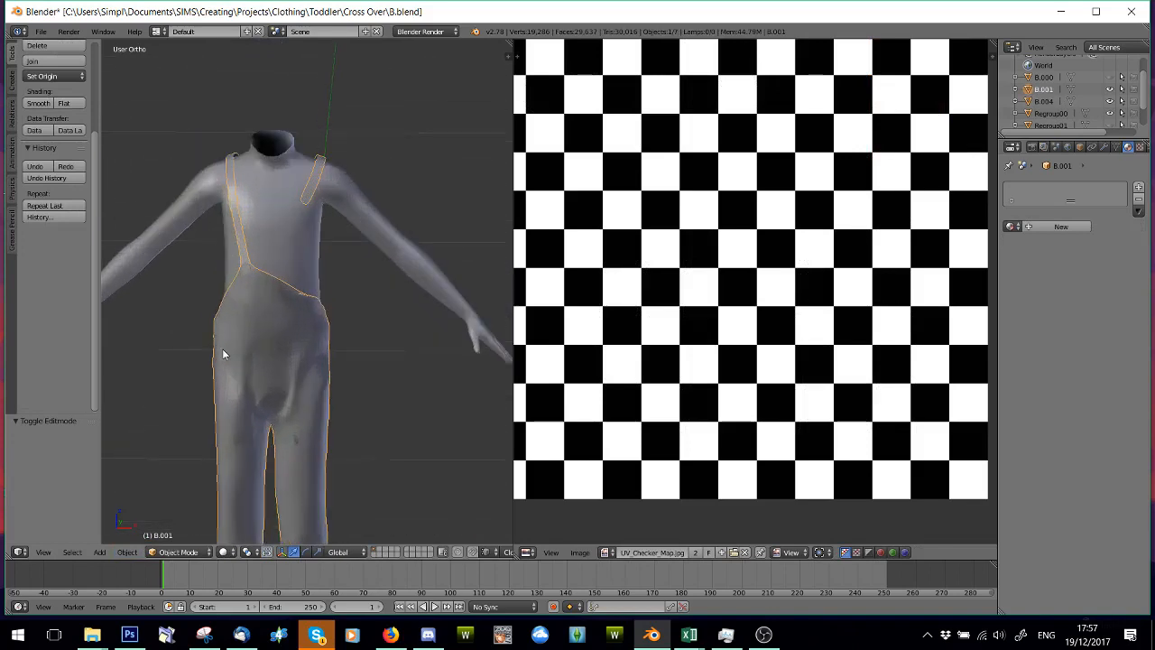
click(1104, 148)
click(1036, 187)
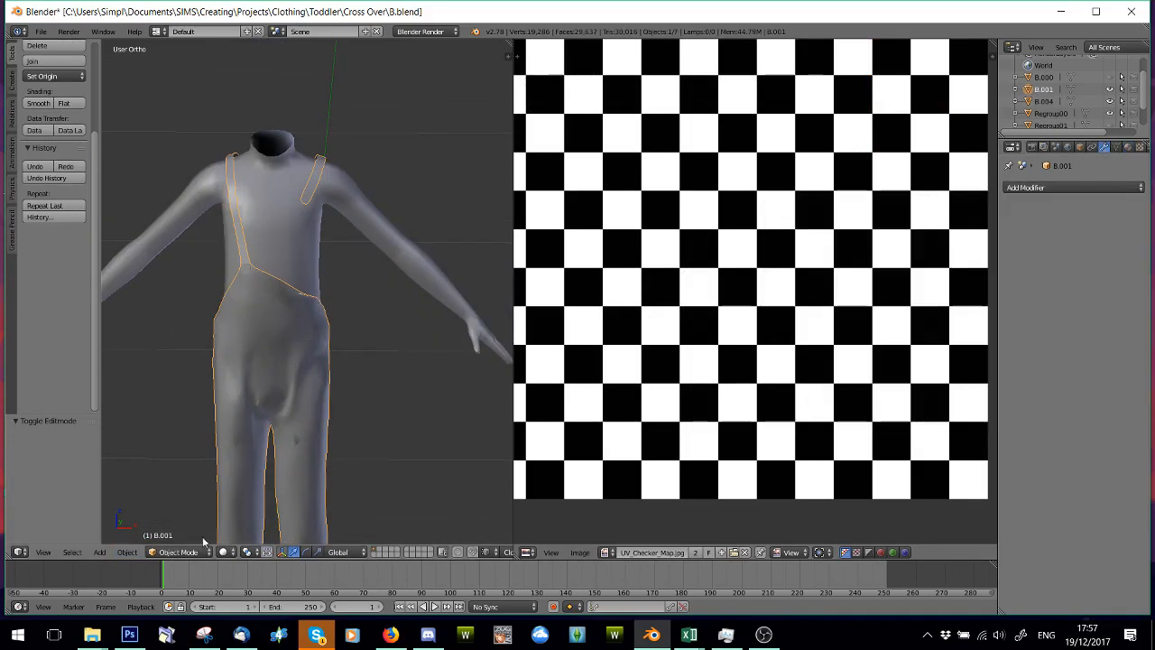
- Enter Edit Mode on B.001 and inspect the mesh along its front waistline
click(178, 552)
click(185, 520)
scroll(218, 284, up, 8)
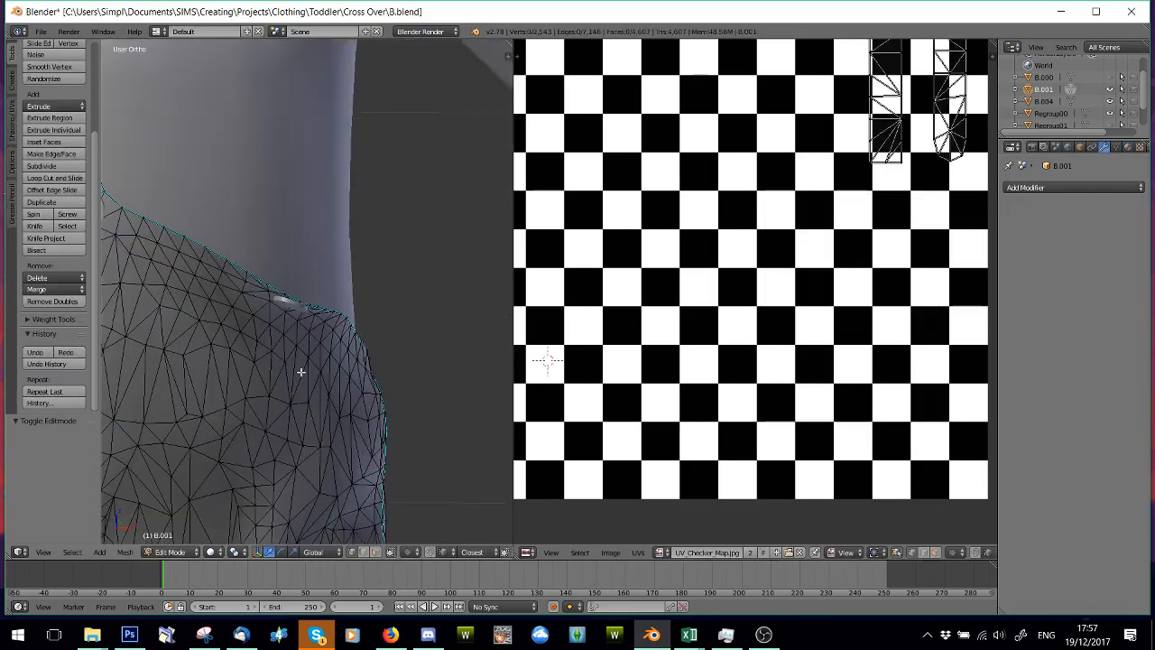
scroll(341, 322, down, 8)
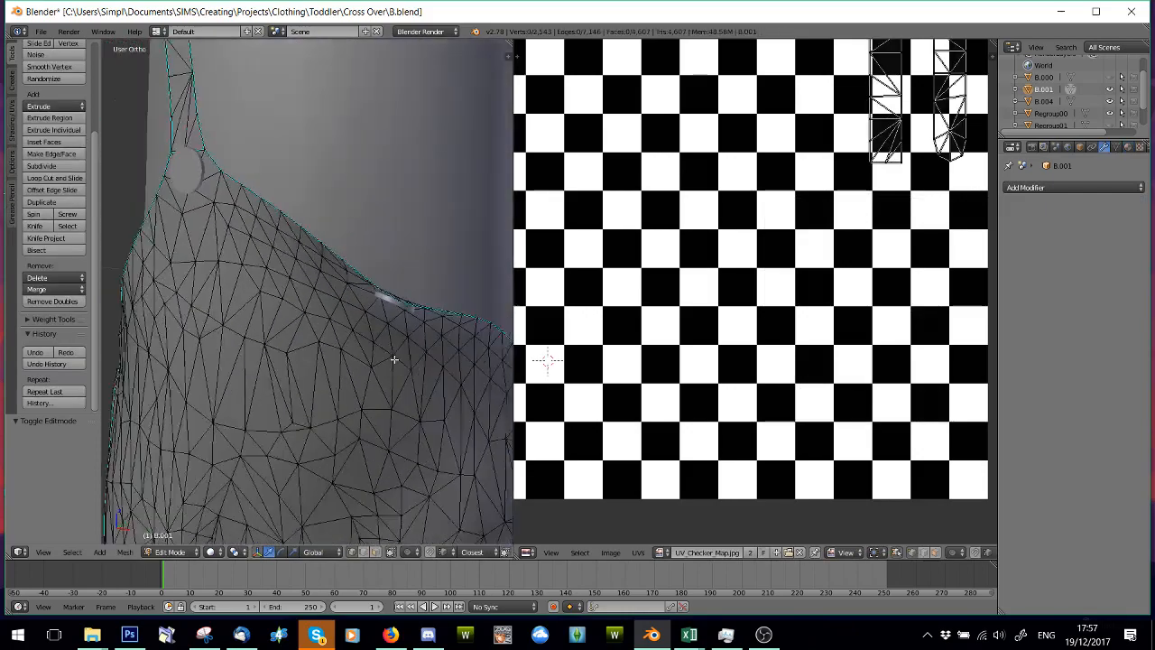
- Examine the overalls' sharp-marked edges along the side seam and the waistline from several sides
middle_drag(317, 359, 266, 232)
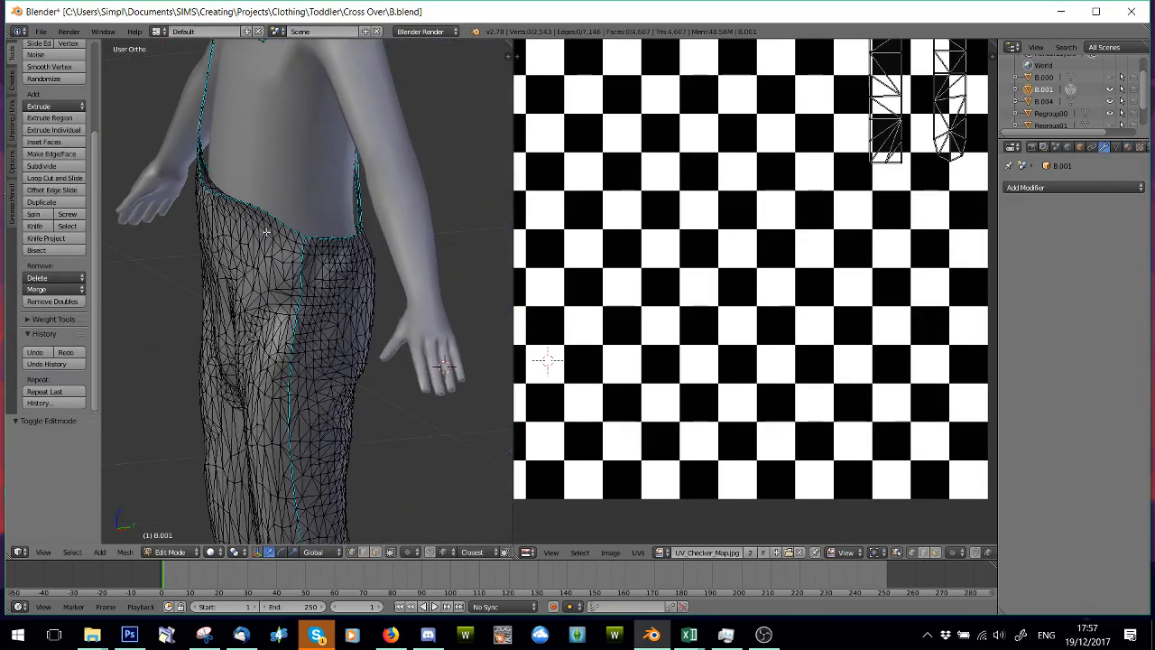
scroll(299, 351, down, 4)
middle_drag(330, 446, 186, 392)
scroll(235, 367, up, 7)
shift+middle_drag(345, 361, 419, 388)
scroll(312, 330, down, 2)
shift+middle_drag(312, 330, 300, 435)
scroll(251, 320, up, 6)
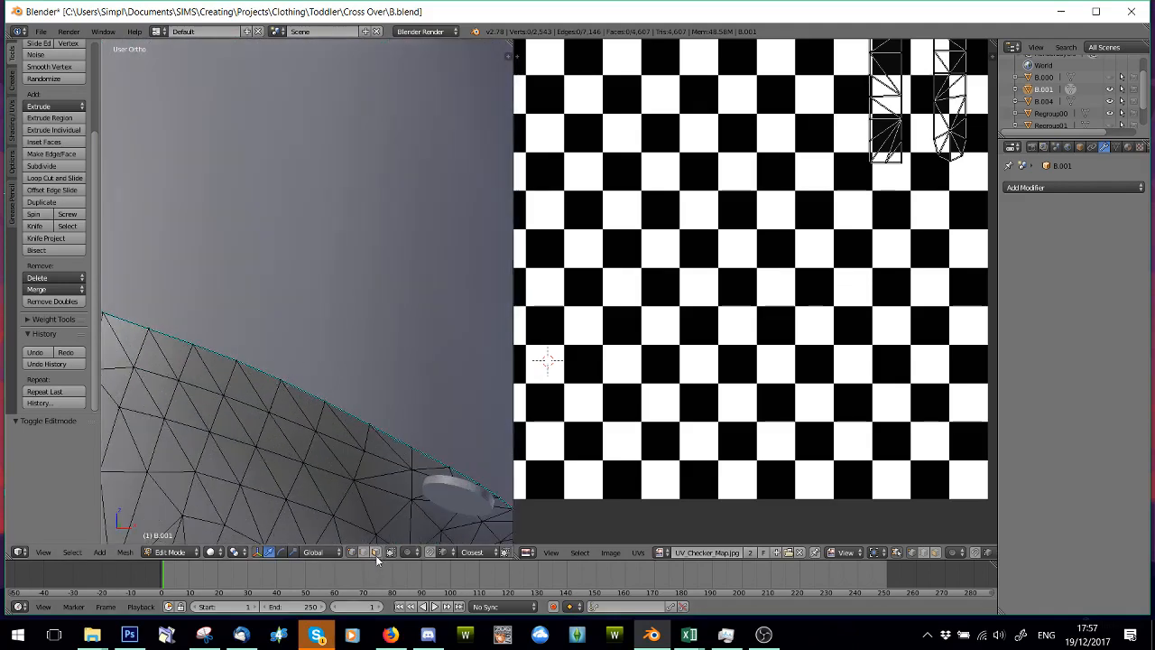
- Select three adjacent boundary edges on the front waistline and mark them as sharp
scroll(307, 453, up, 3)
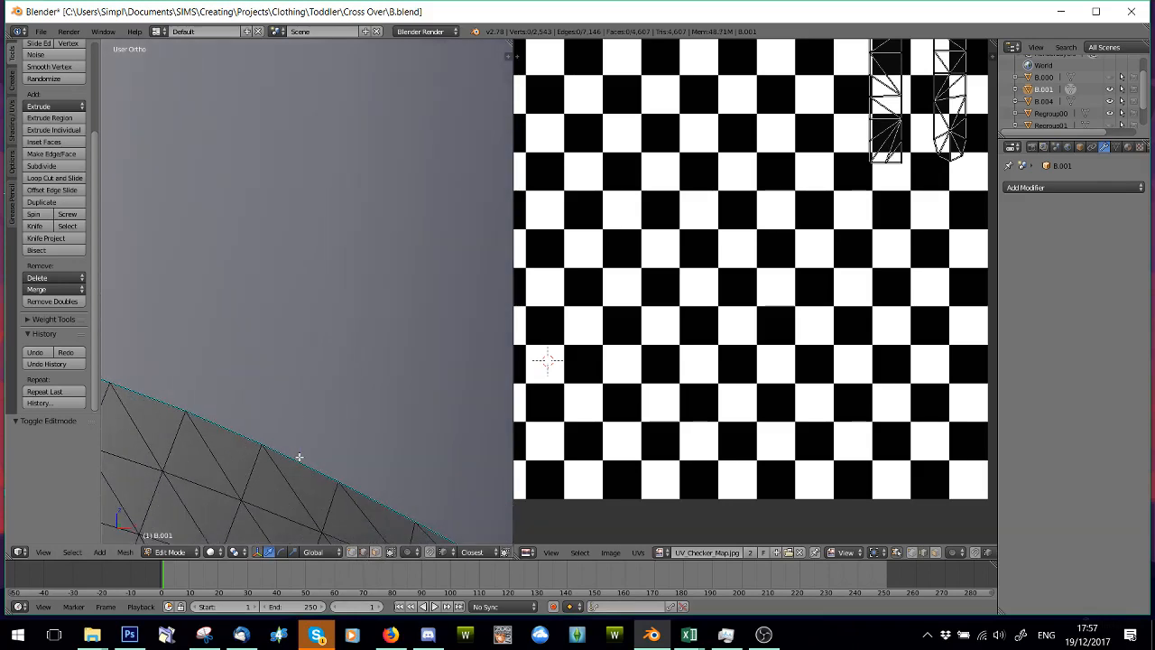
shift+right_click(231, 428)
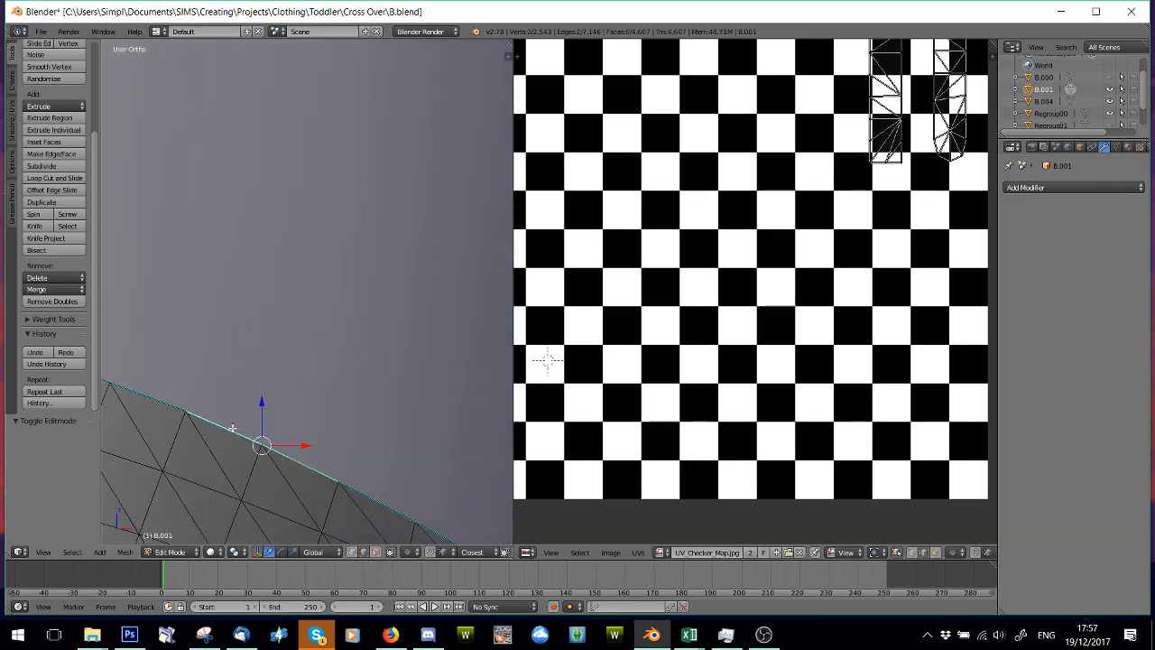
shift+right_click(150, 399)
scroll(282, 450, down, 3)
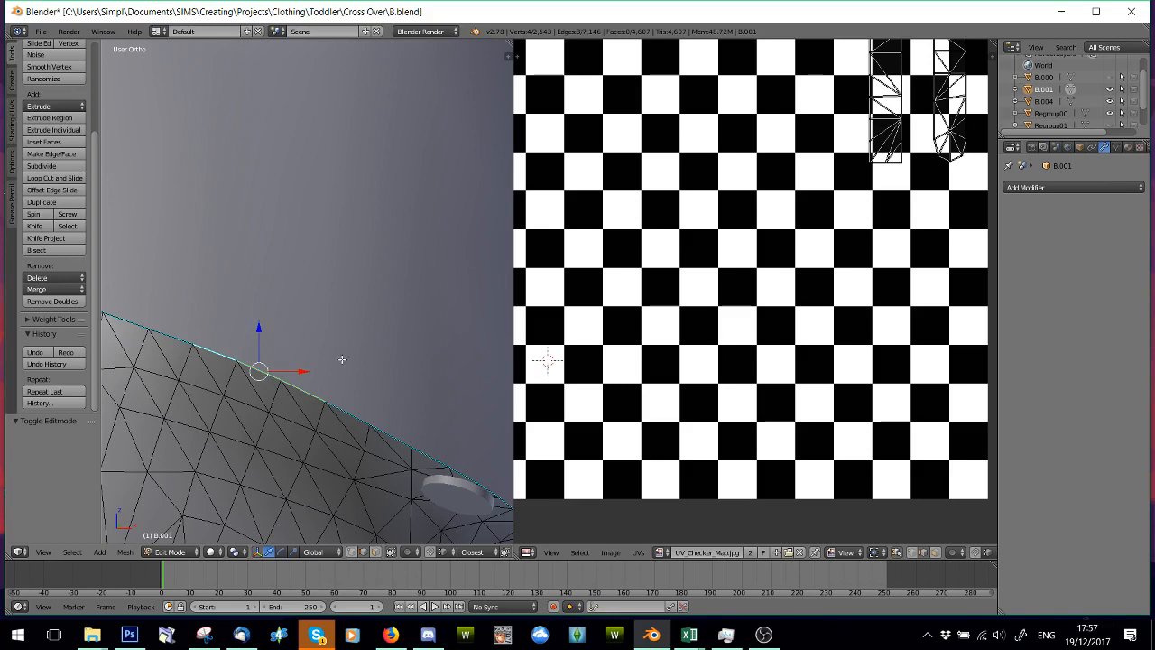
key(ctrl+e)
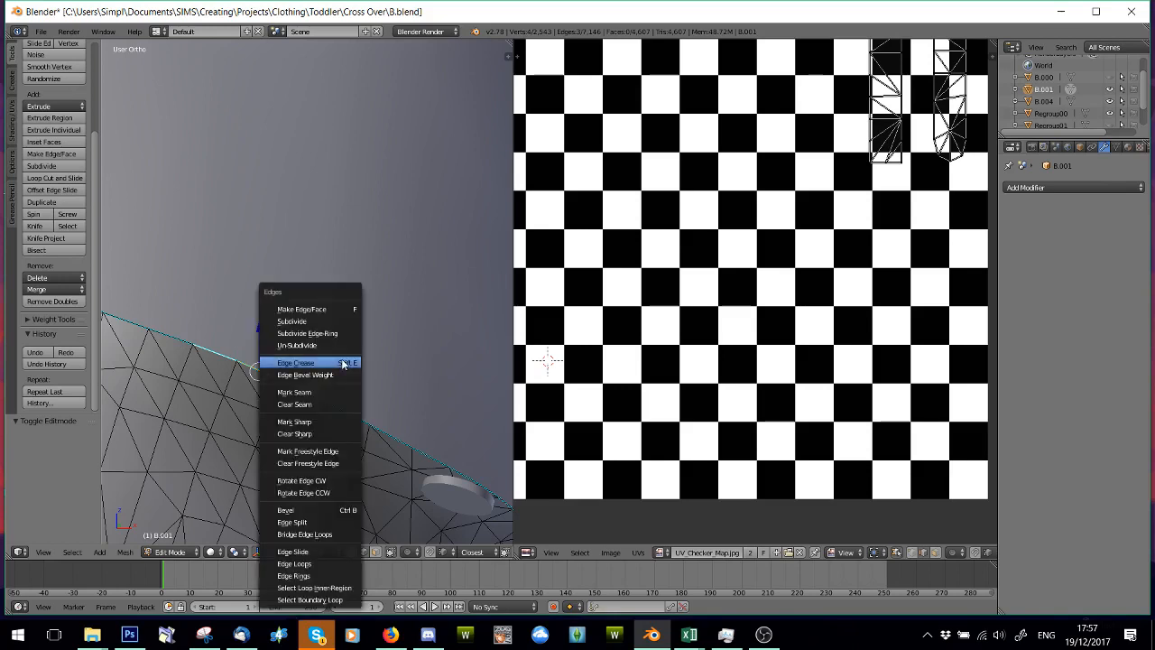
click(312, 418)
- Select a single interior edge just below the front waistline and mark it as sharp
scroll(289, 421, down, 2)
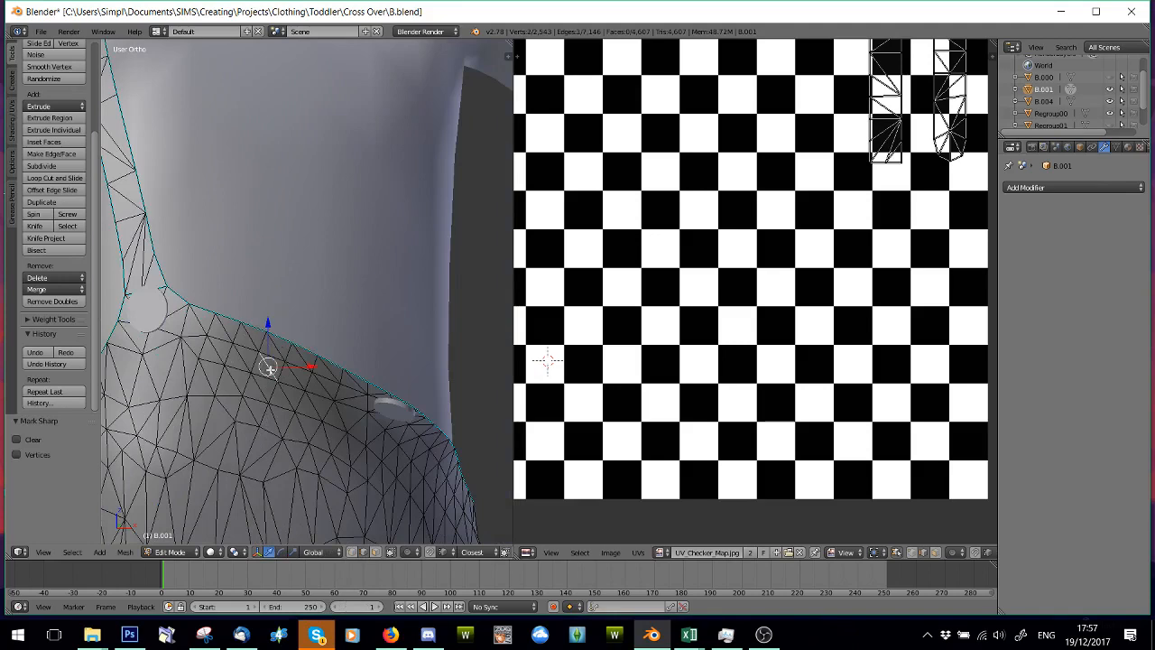
scroll(266, 366, up, 3)
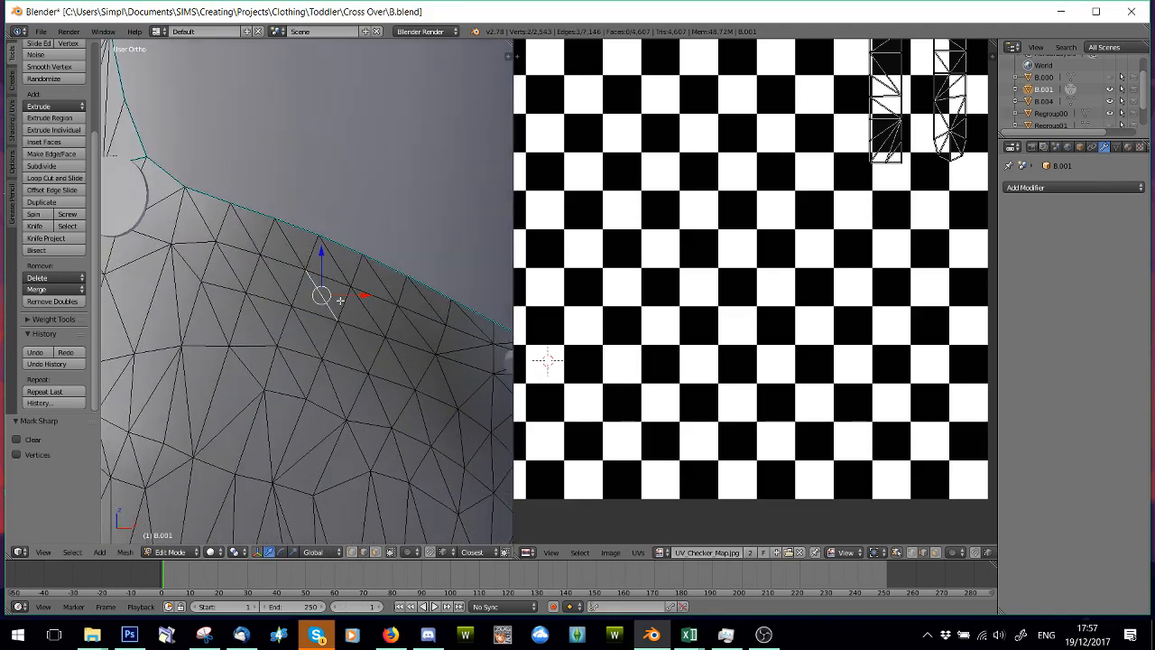
key(ctrl+e)
click(342, 301)
click(368, 299)
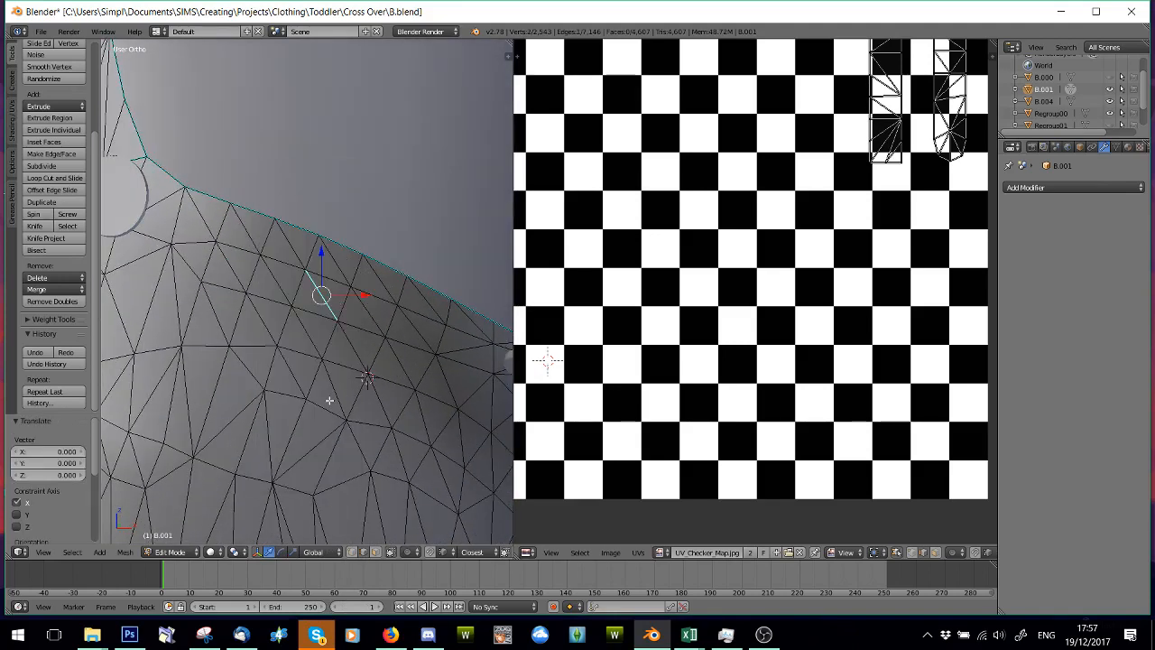
- Clear the sharp mark from the interior edge below the front waistline and deselect everything
right_click(323, 297)
key(ctrl+e)
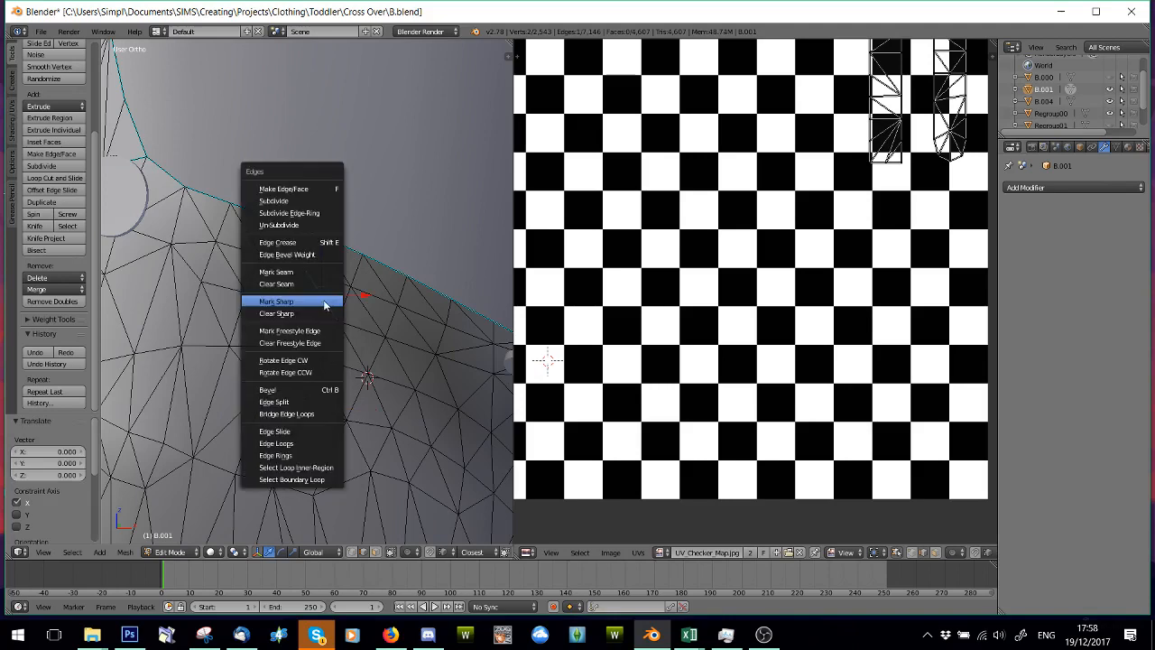
click(323, 312)
key(a)
scroll(325, 322, down, 4)
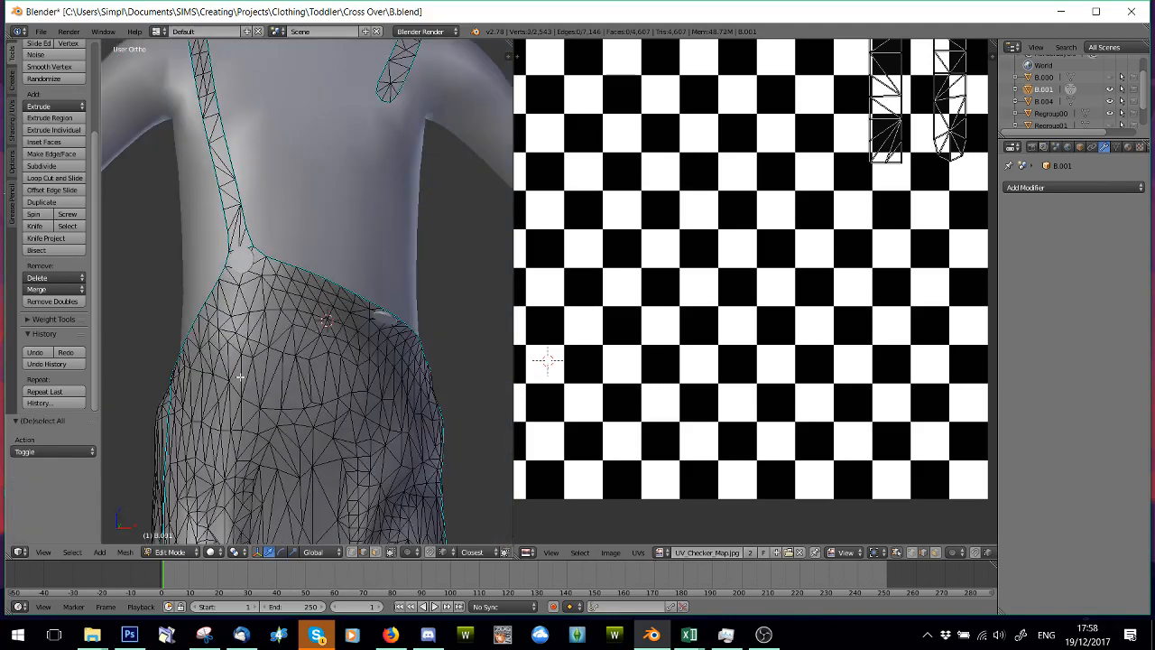
- Return to Object Mode and add a Solidify modifier to B.001
click(151, 553)
click(167, 542)
scroll(227, 406, down, 4)
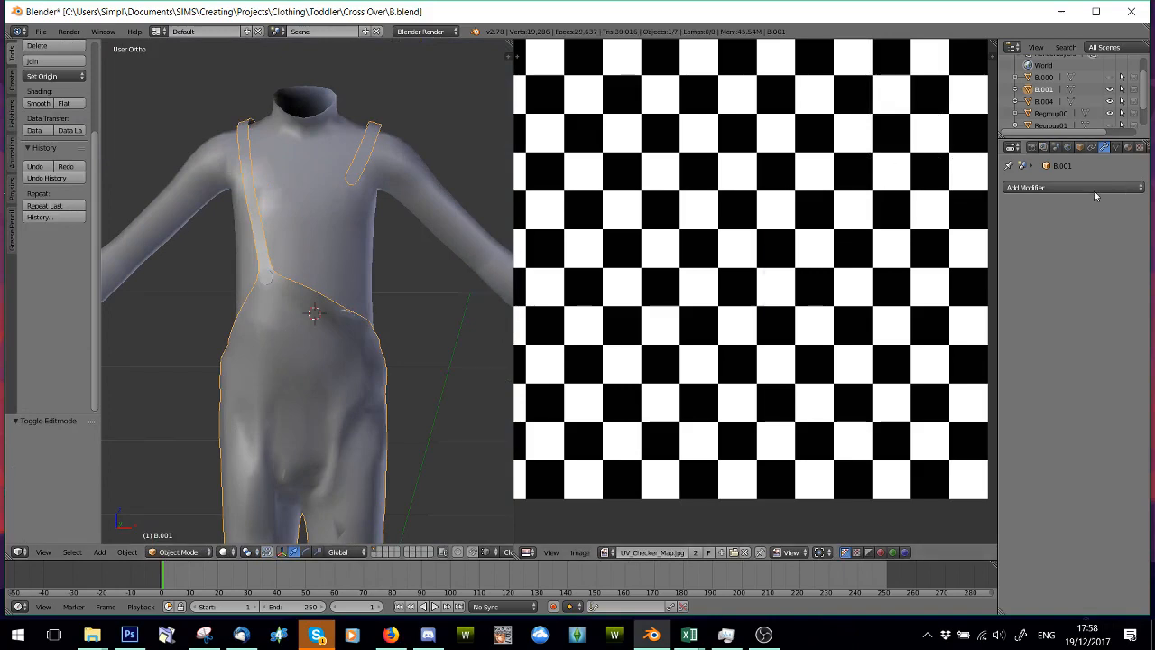
click(1133, 187)
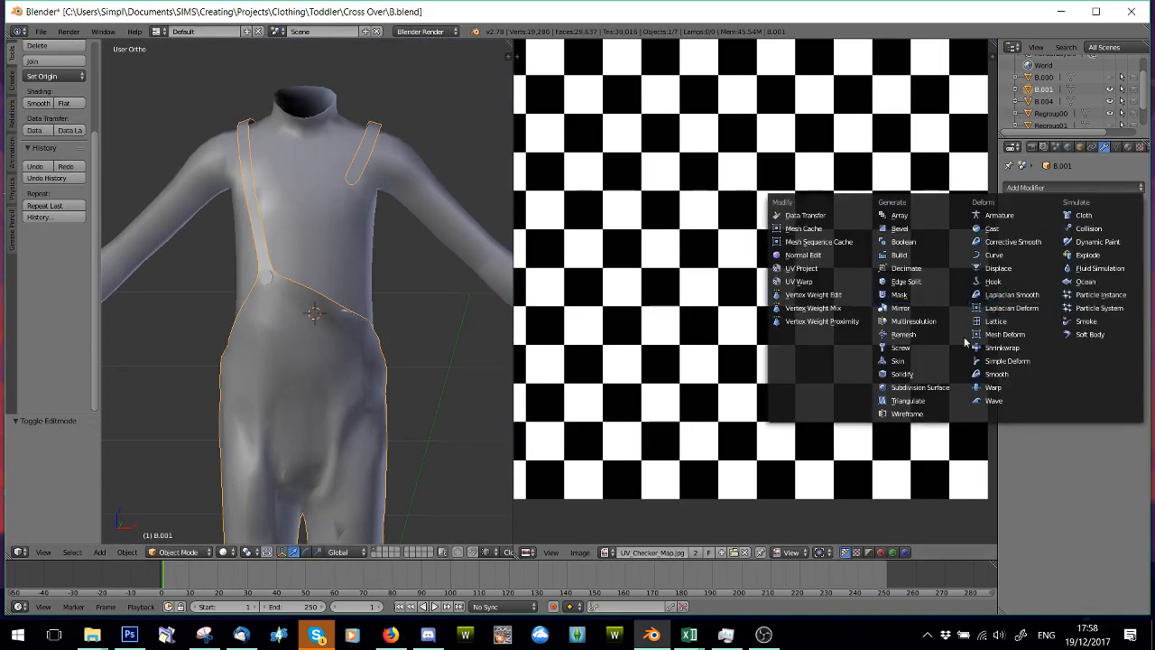
click(902, 374)
- Set the Solidify thickness to 0.0020 and apply the modifier to the overalls
scroll(389, 347, up, 6)
scroll(388, 343, down, 1)
scroll(533, 312, up, 1)
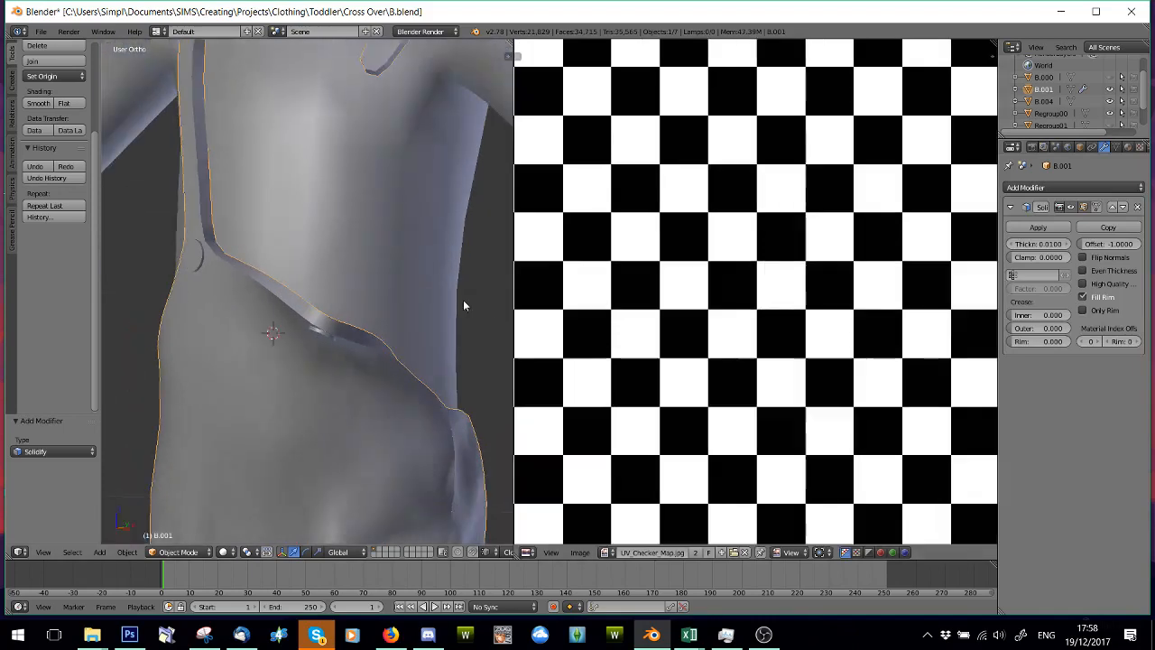
scroll(463, 299, up, 3)
drag(1038, 243, 1012, 244)
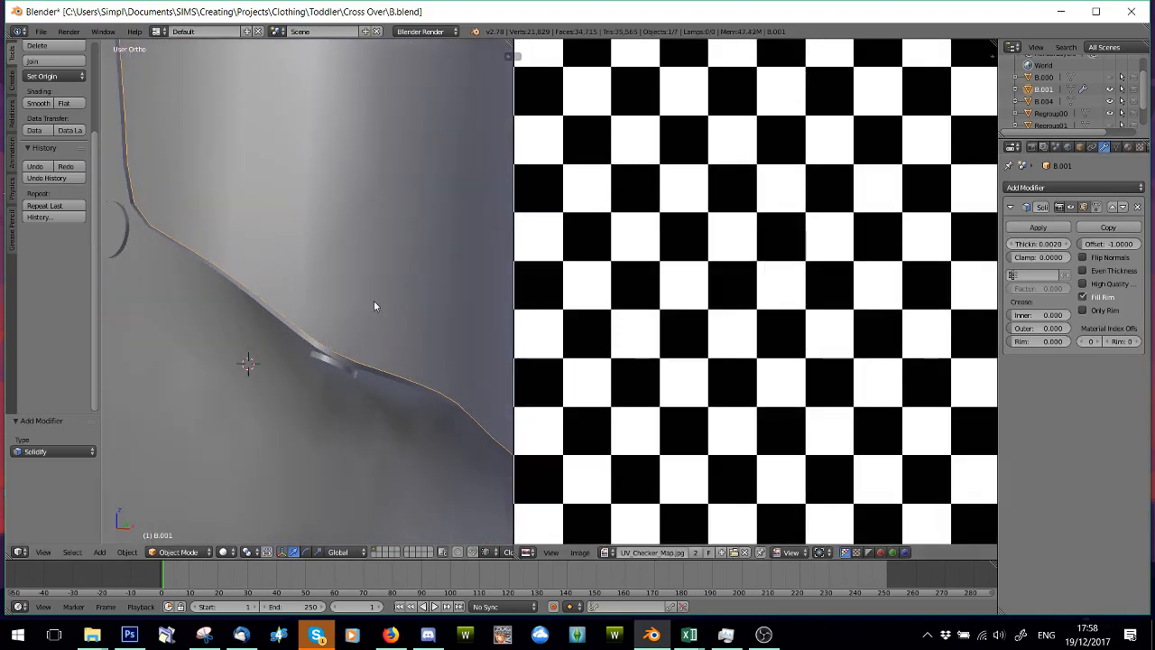
scroll(374, 301, down, 3)
scroll(309, 324, up, 1)
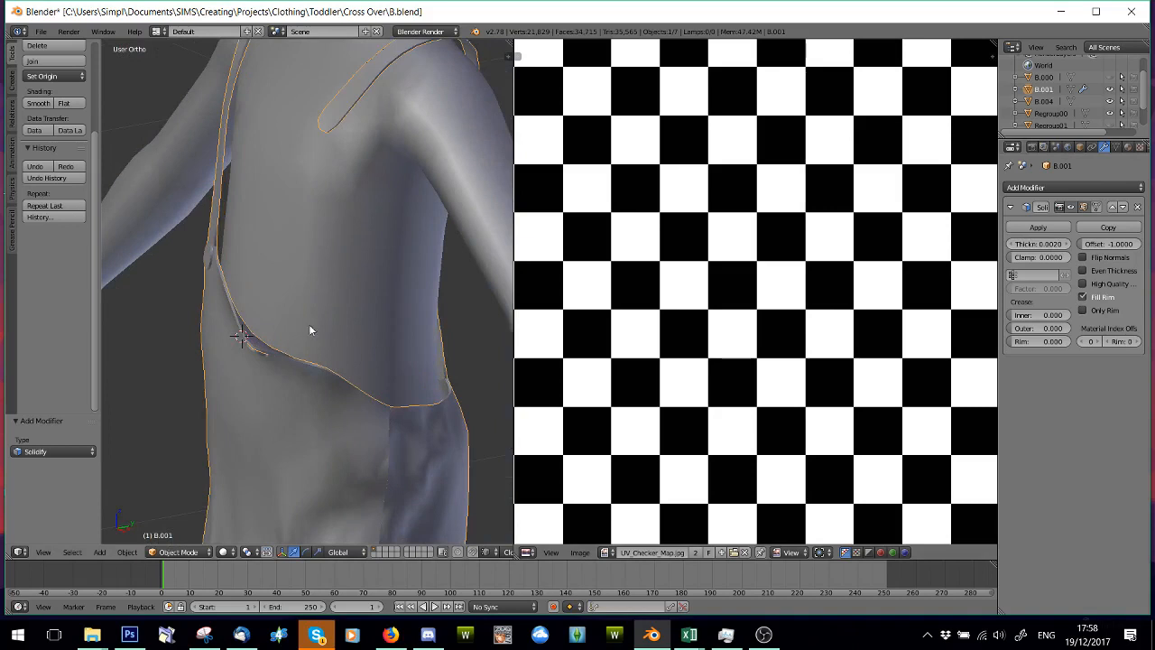
click(1043, 229)
- Add an Edge Split modifier with Edge Angle off and Sharp Edges on, and apply it
click(1009, 190)
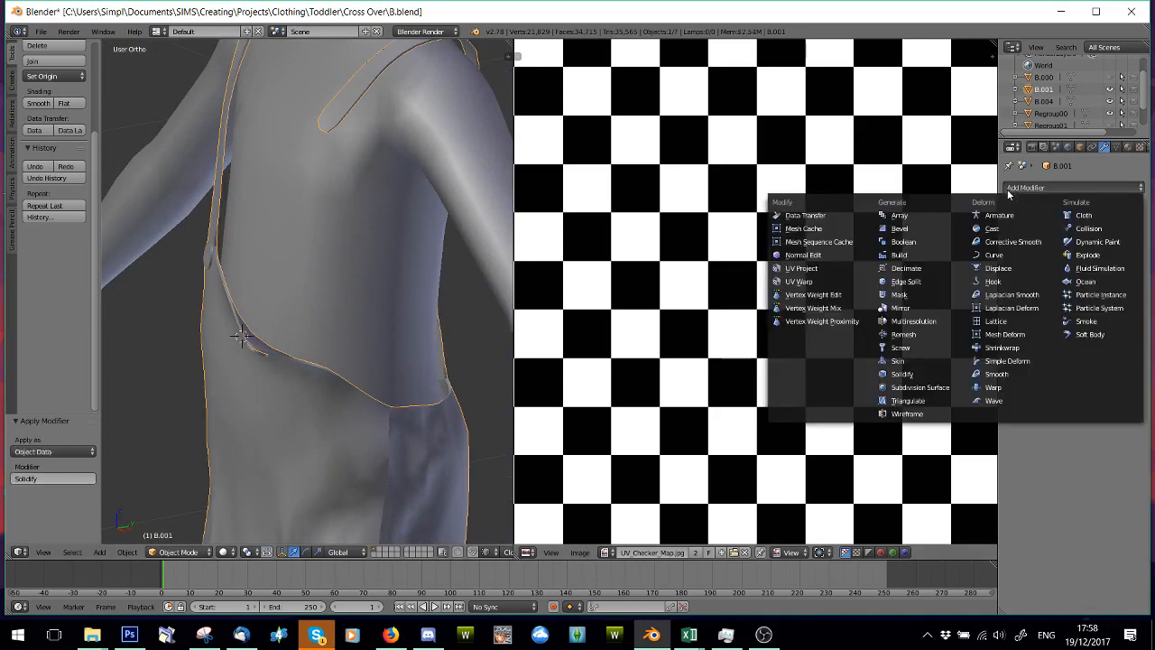
click(915, 281)
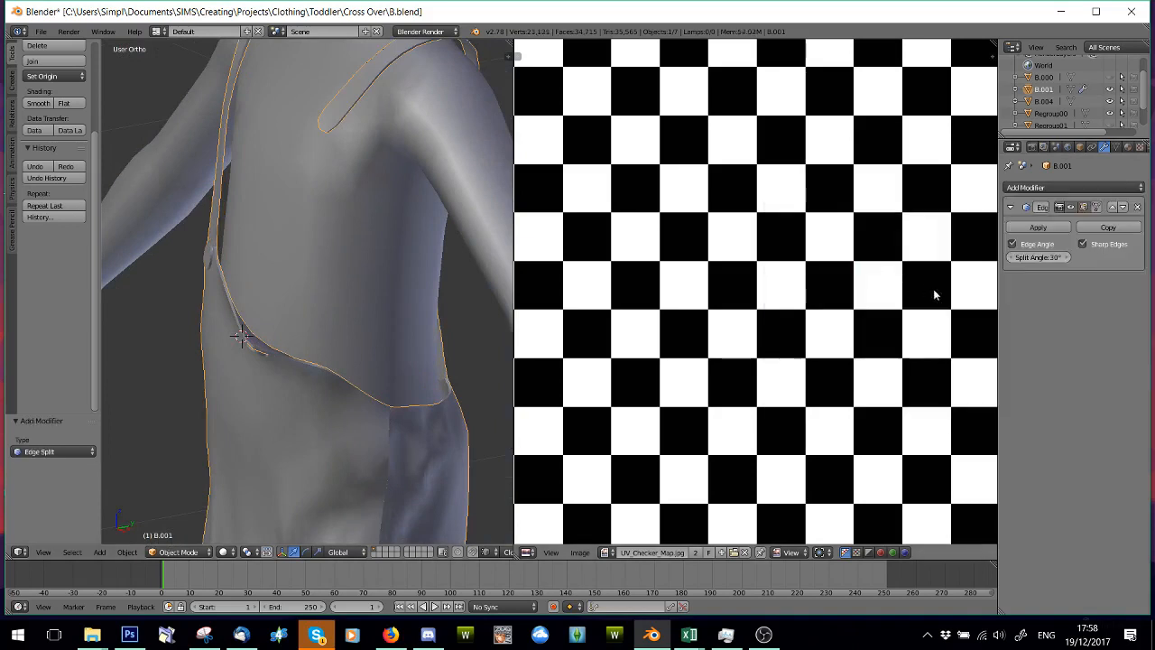
click(1012, 243)
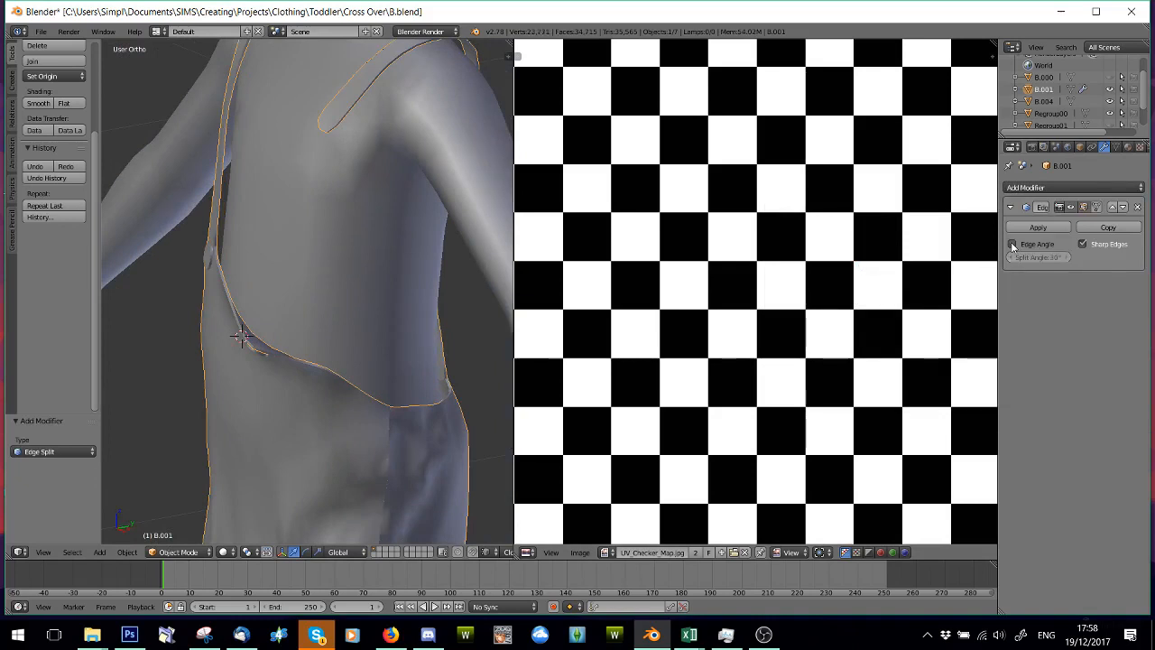
scroll(300, 360, up, 4)
middle_drag(320, 358, 323, 357)
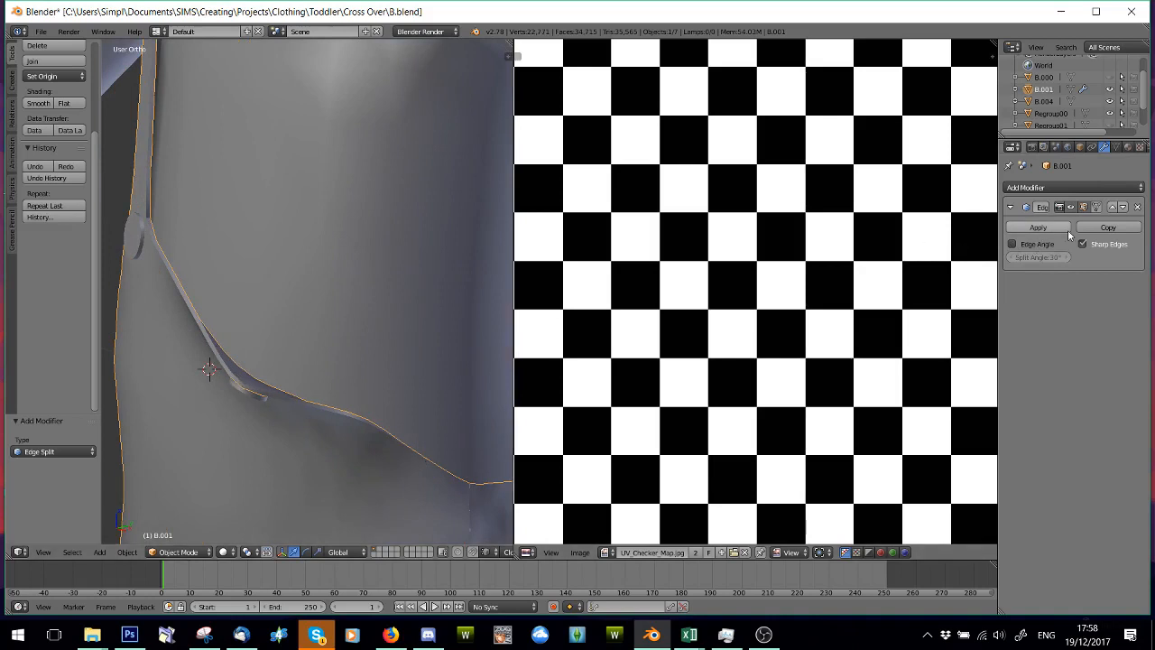
click(1030, 228)
- Put the solidified overalls B.001 into Edit Mode
scroll(263, 393, down, 5)
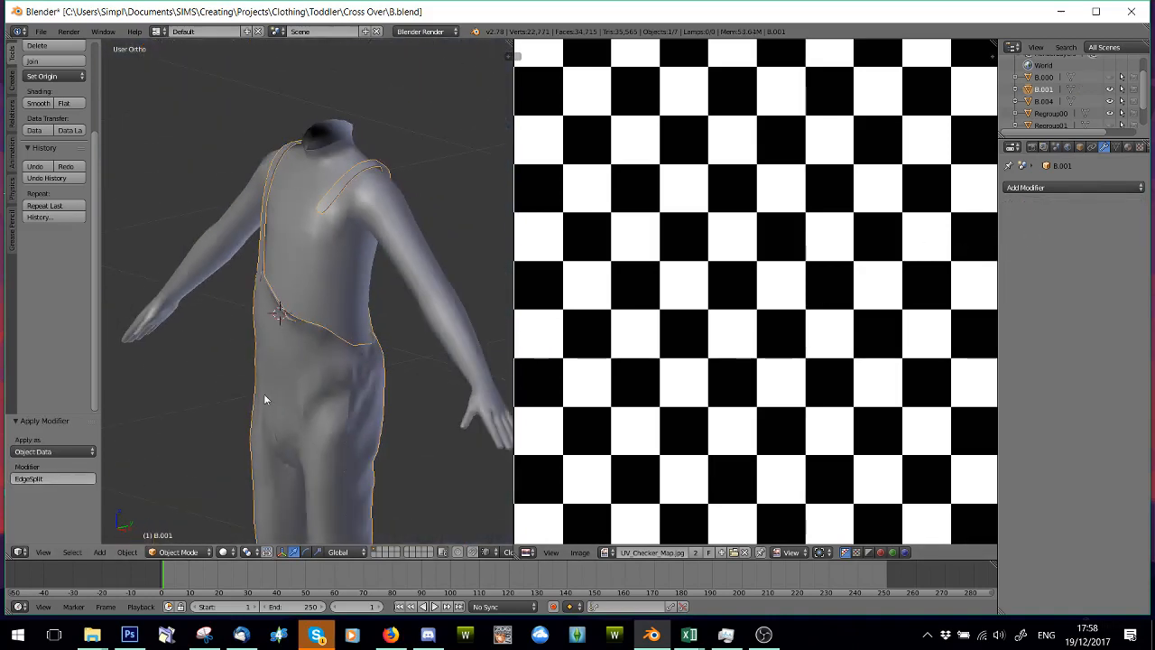
middle_drag(265, 398, 278, 425)
click(177, 551)
click(180, 524)
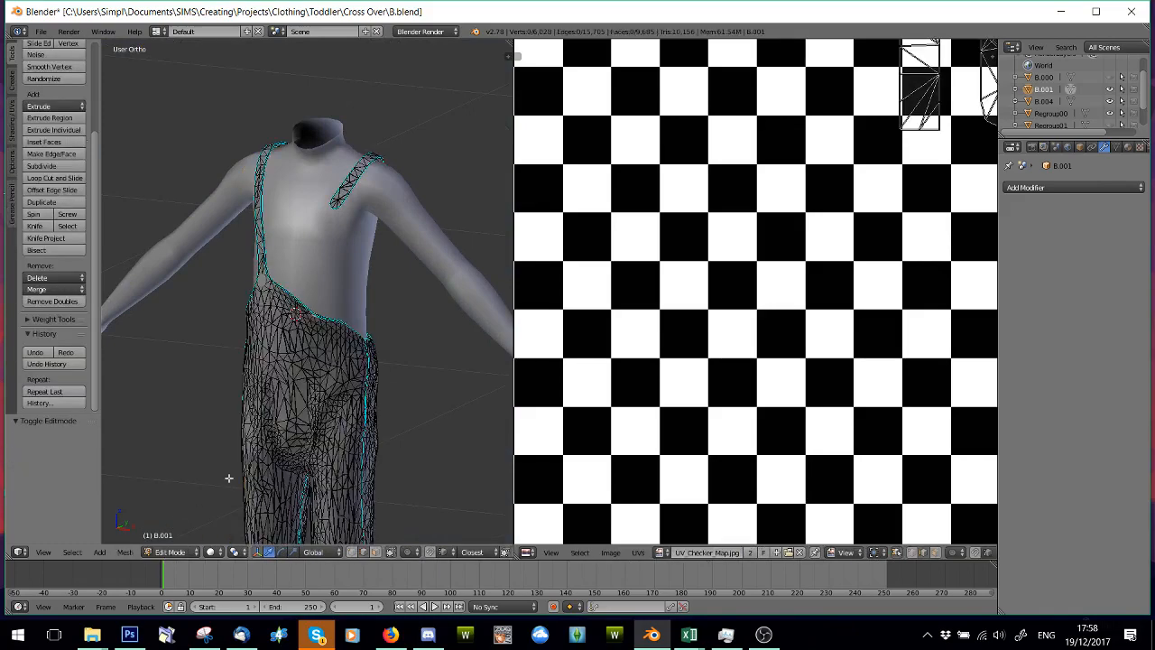
- Examine the solidified mesh along the waistline, the leg seams and the trouser hems
scroll(281, 411, down, 3)
scroll(300, 383, up, 4)
scroll(348, 374, down, 5)
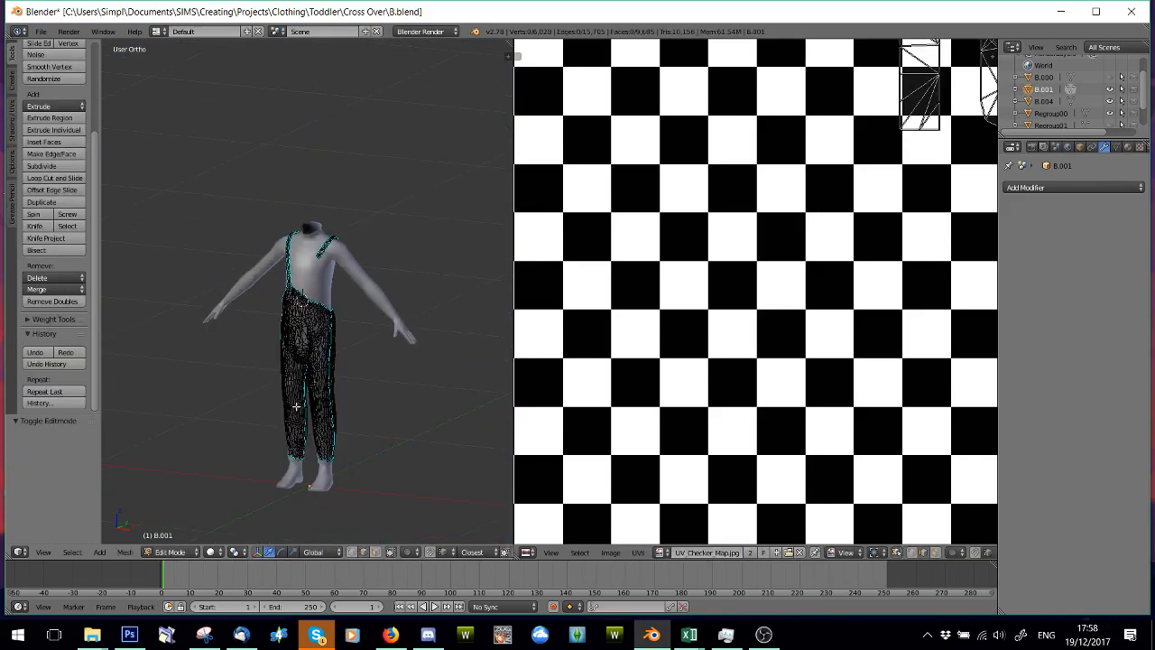
shift+middle_drag(296, 382, 320, 308)
scroll(334, 299, up, 6)
middle_drag(303, 353, 309, 209)
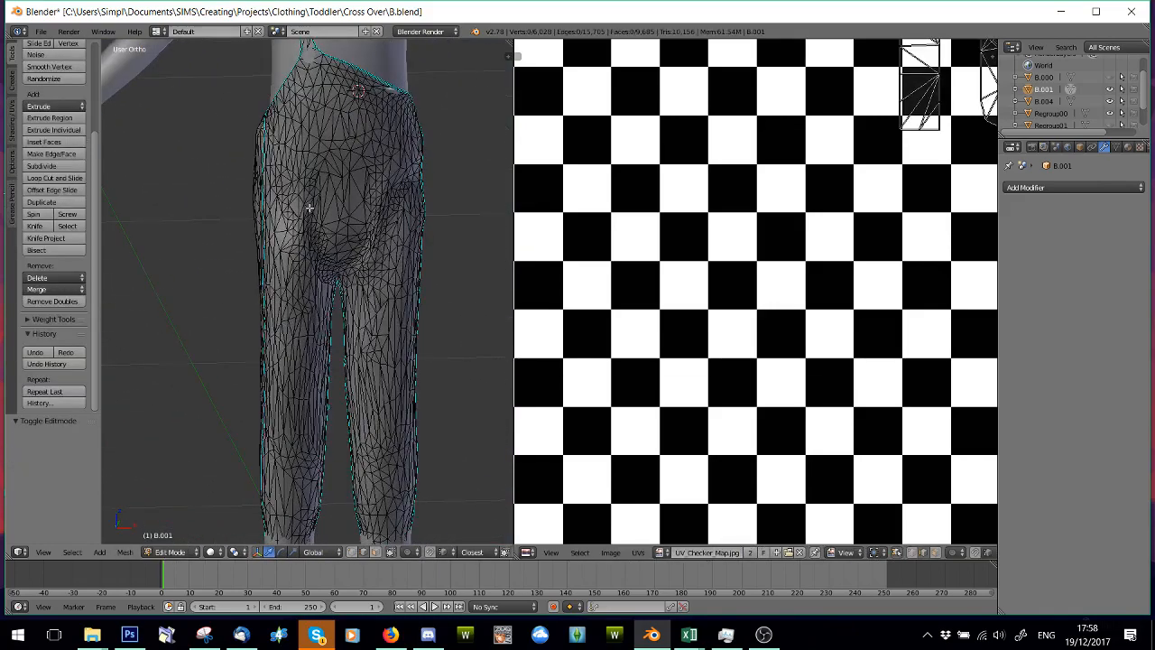
scroll(295, 335, down, 2)
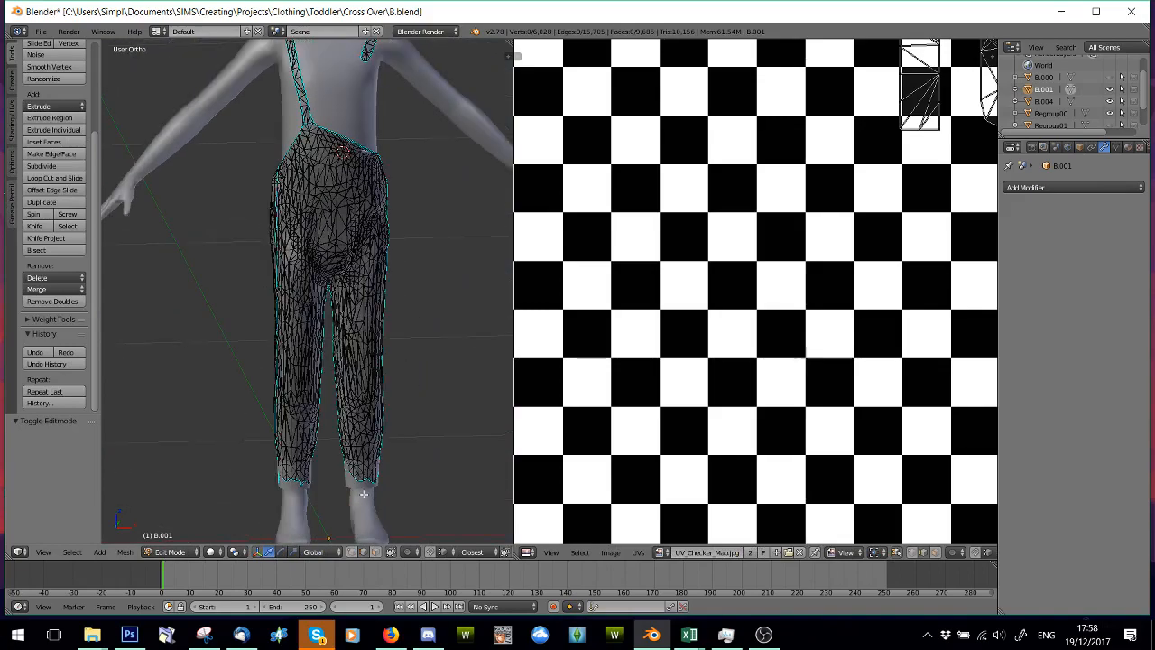
scroll(387, 328, up, 3)
middle_drag(387, 328, 335, 349)
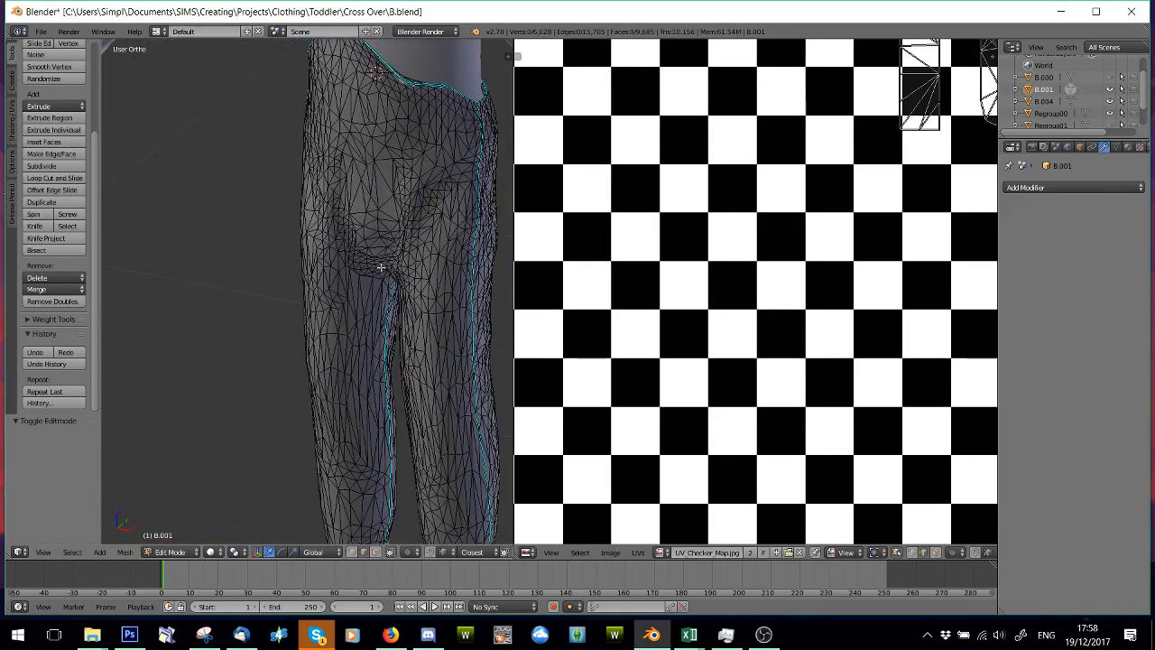
- Select the linked outer front piece of the overalls
shift+middle_drag(381, 269, 298, 378)
scroll(376, 289, up, 3)
middle_drag(376, 288, 283, 281)
key(l)
- Examine the inner layer and rim behind the selected front piece along the waistline
middle_drag(383, 248, 351, 282)
scroll(351, 282, up, 2)
middle_drag(280, 287, 314, 256)
shift+middle_drag(330, 213, 243, 392)
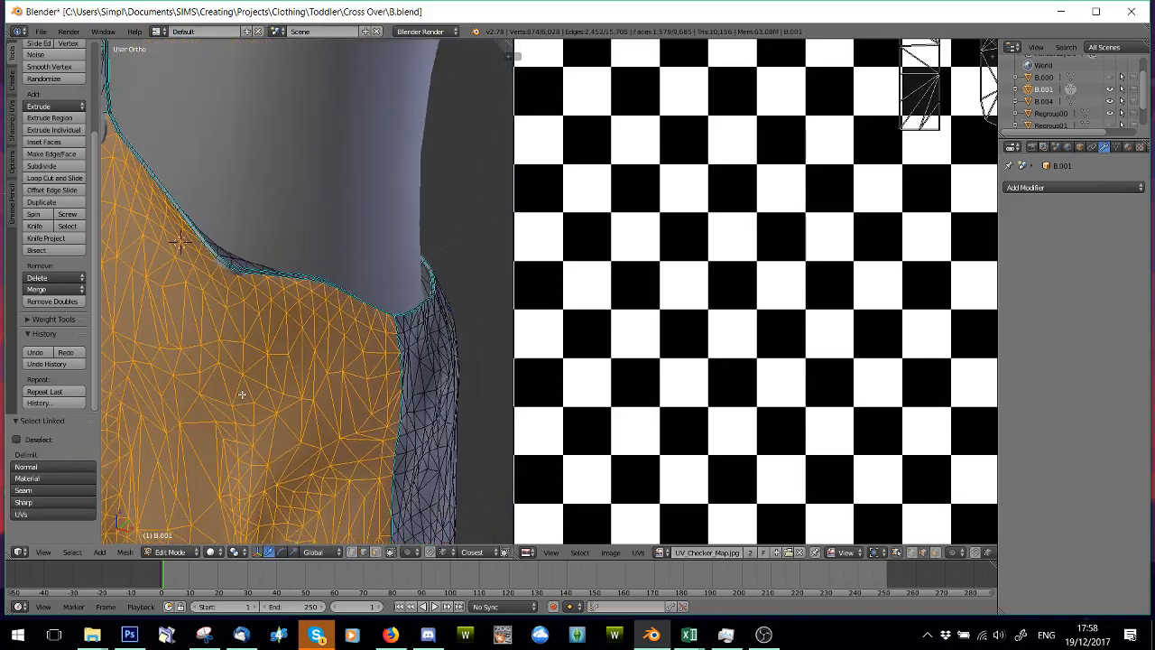
scroll(248, 358, up, 3)
middle_drag(240, 259, 208, 341)
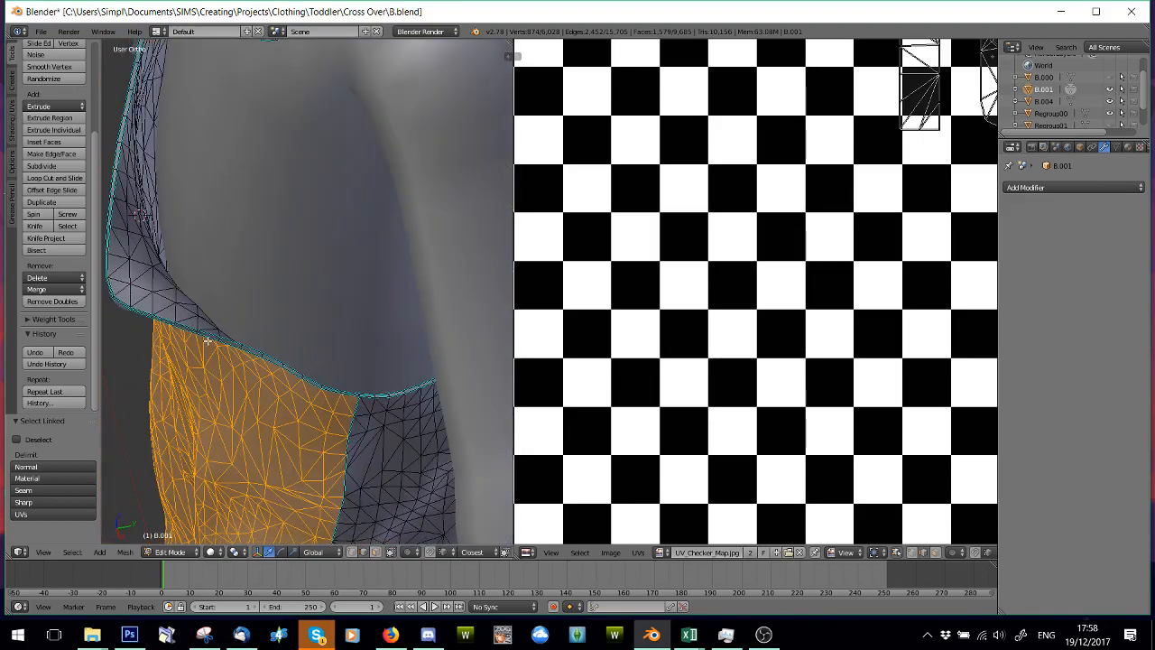
mouse_move(150, 296)
middle_down()
mouse_move(245, 271)
mouse_move(172, 301)
middle_up()
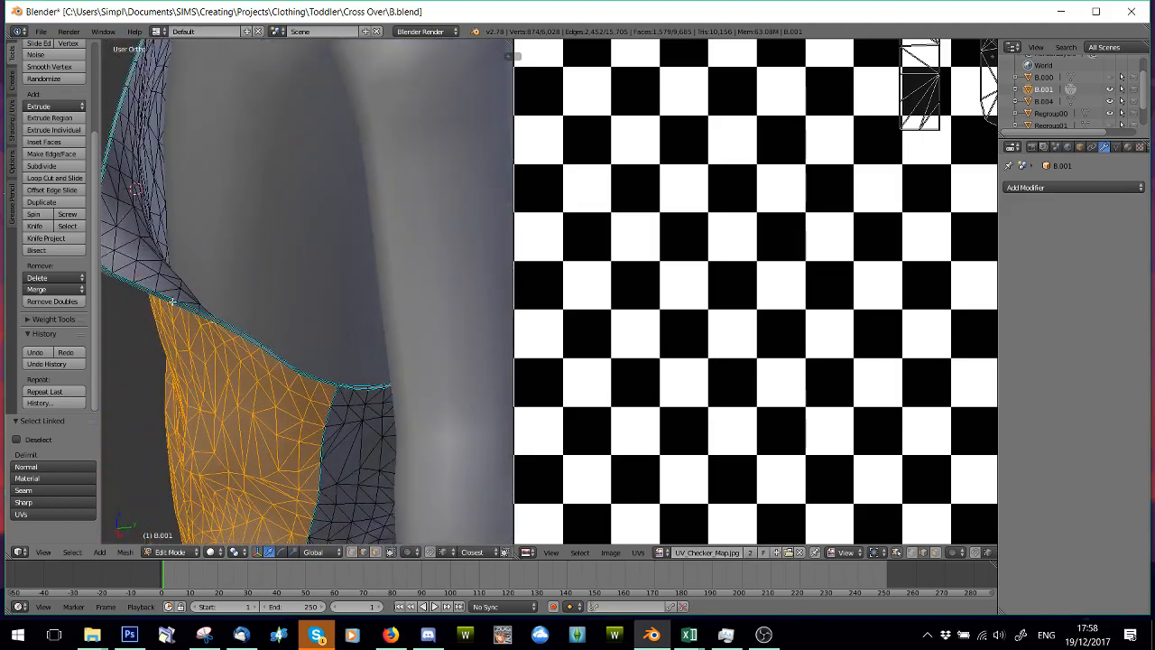
middle_drag(139, 243, 260, 212)
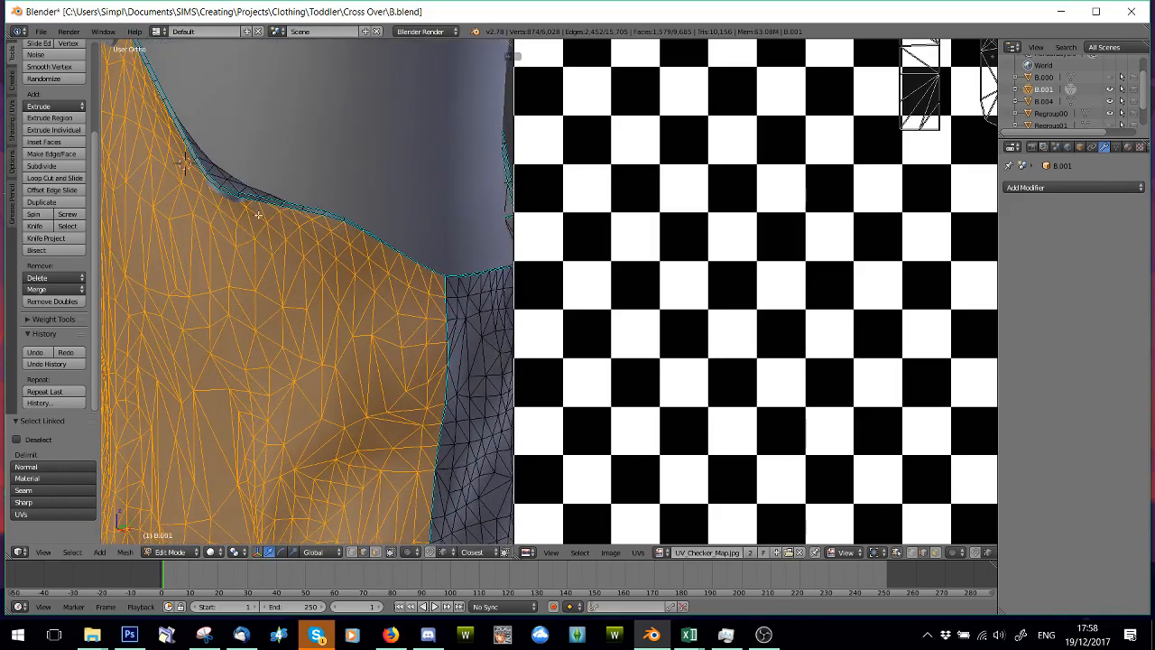
- Add the linked outer back piece and the outer faces of both crossed straps to the selection
scroll(258, 214, down, 4)
middle_drag(358, 319, 276, 333)
middle_drag(383, 361, 284, 325)
key(l)
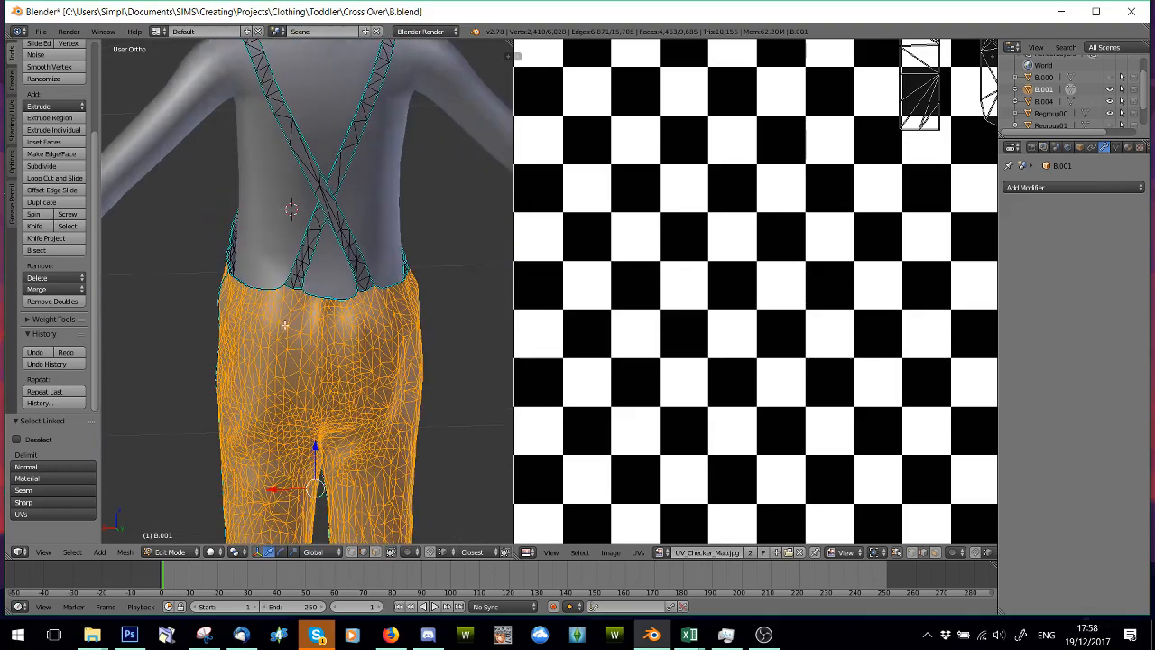
key(l)
key(l)
- Check the selected outer pieces from the front and separate the selection into its own object
scroll(314, 234, down, 4)
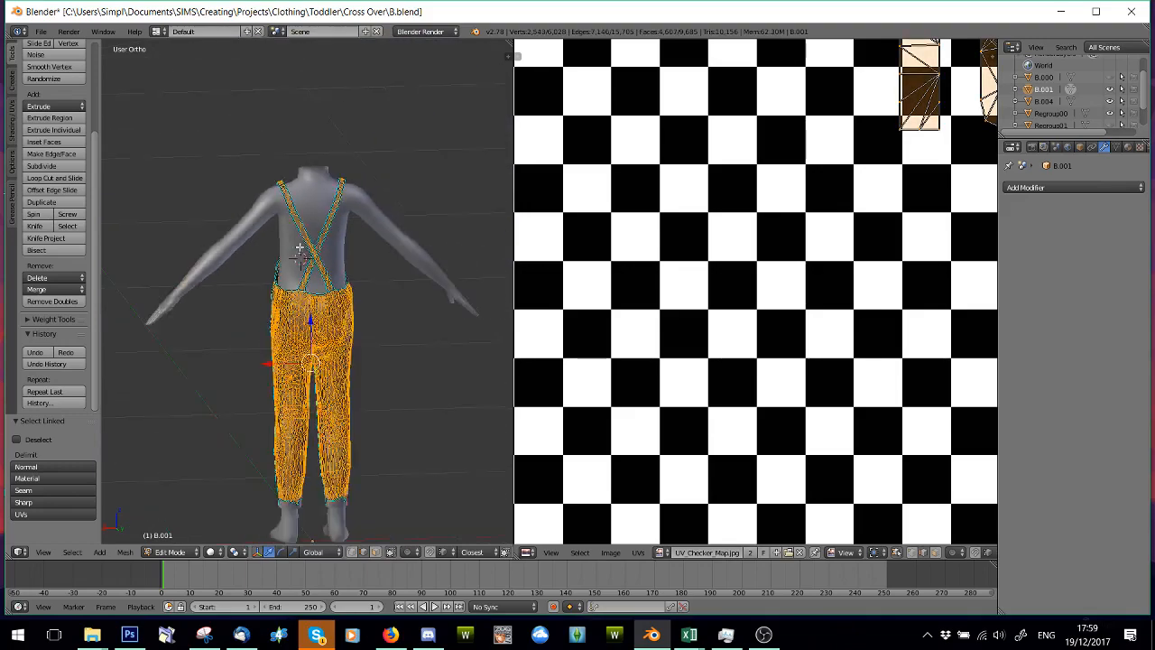
middle_drag(315, 237, 451, 287)
scroll(301, 296, up, 4)
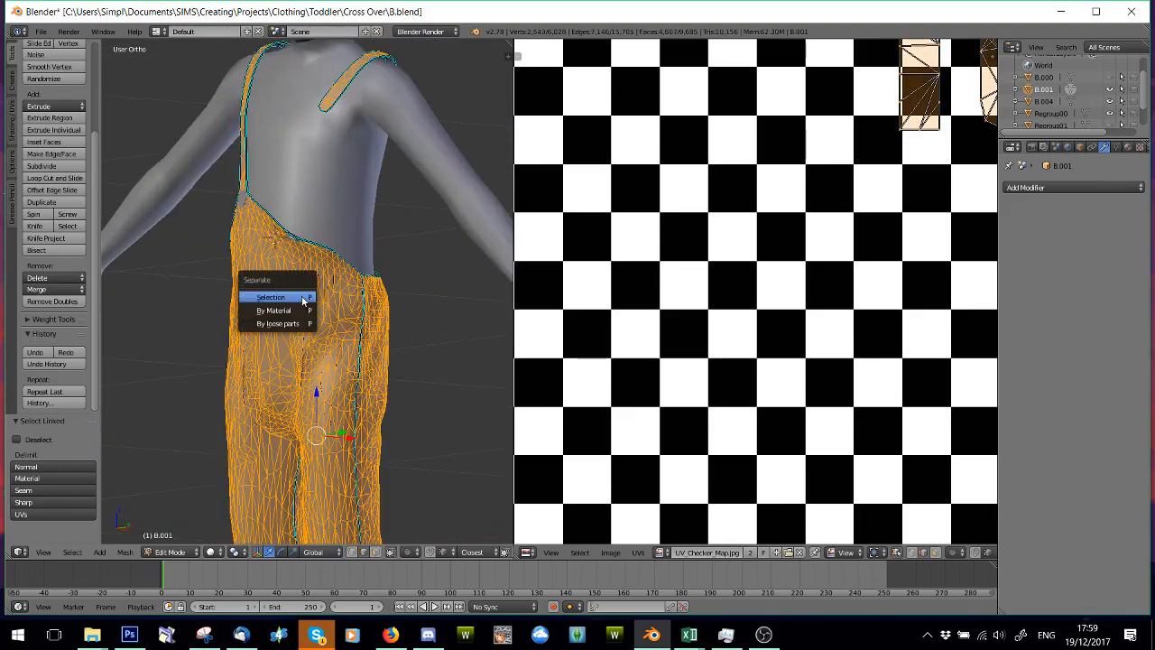
click(304, 299)
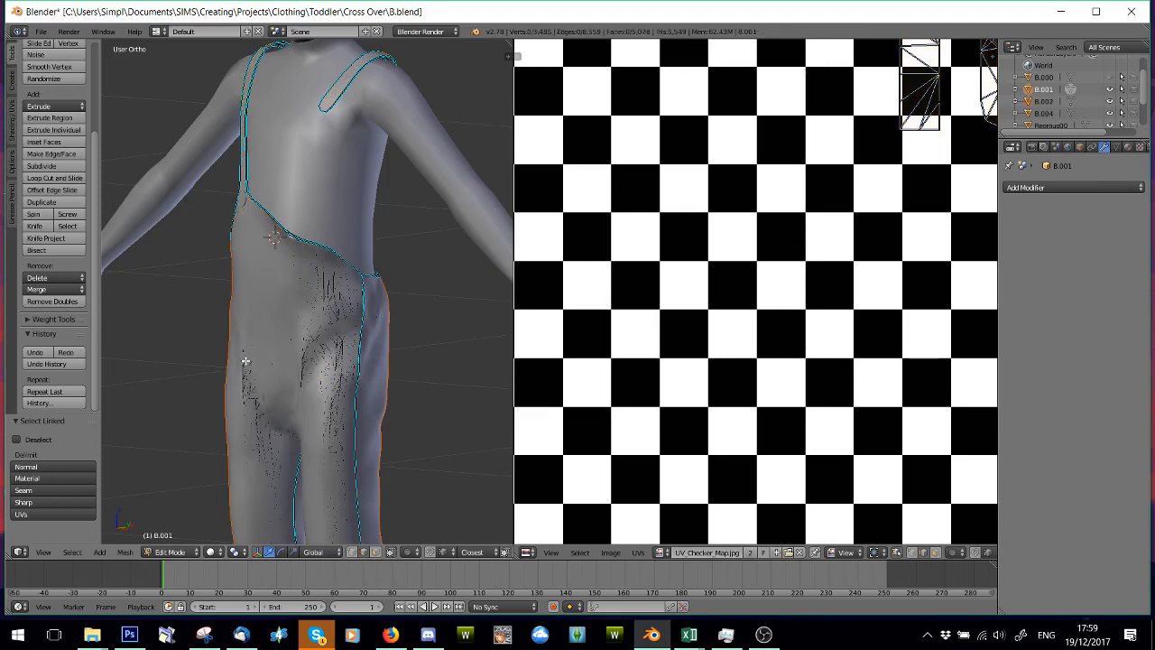
scroll(245, 361, down, 6)
scroll(318, 363, up, 8)
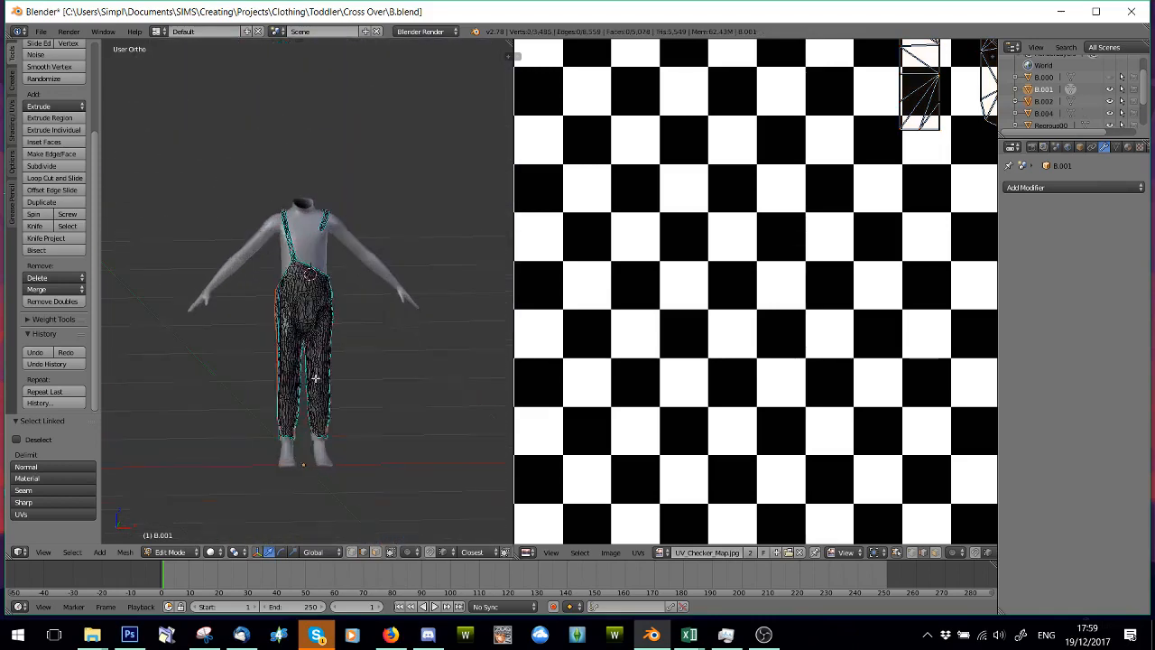
- From the front view, select the inner layer's mesh from the hips down through both legs, including hidden vertices
scroll(289, 397, down, 3)
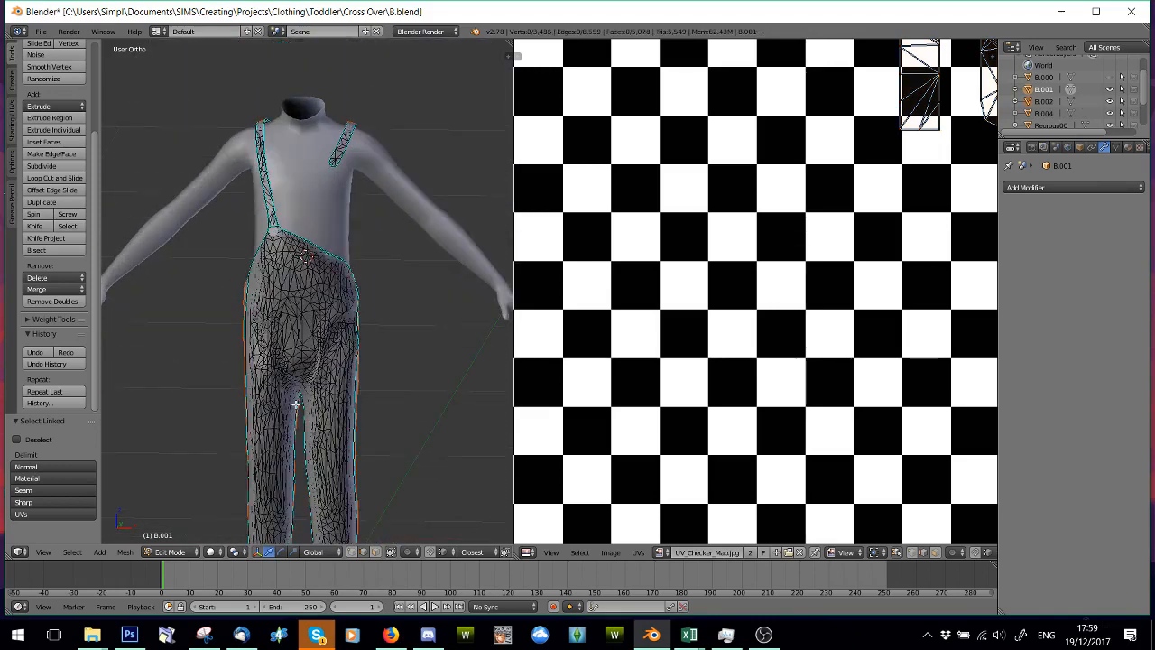
scroll(296, 395, down, 2)
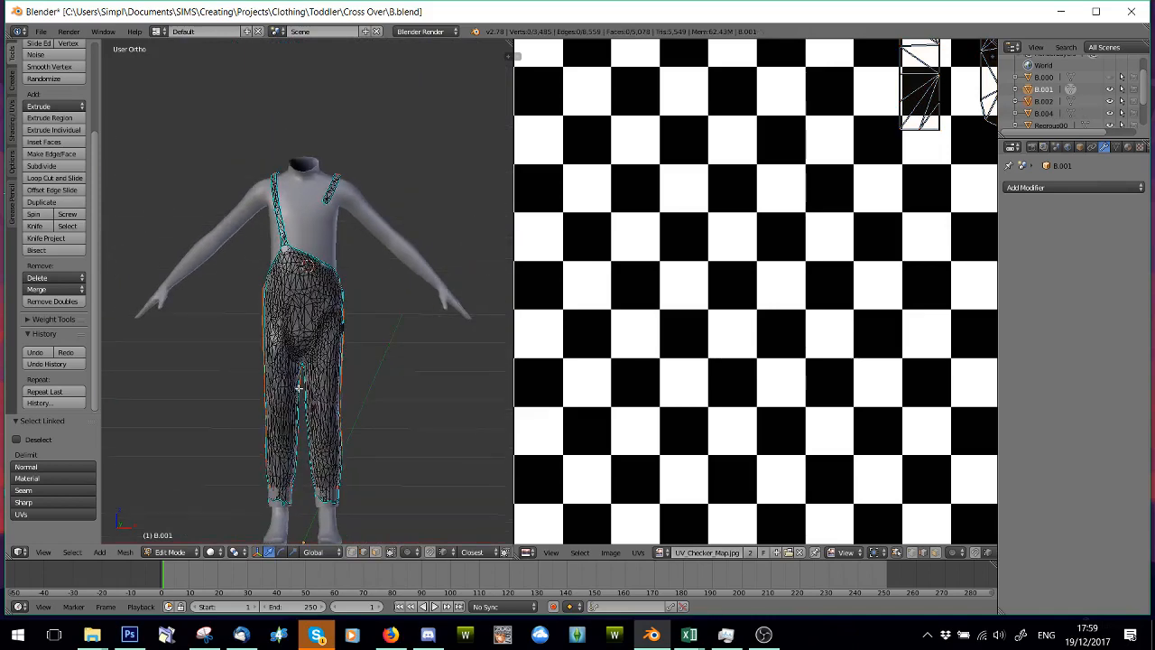
key(KP_1)
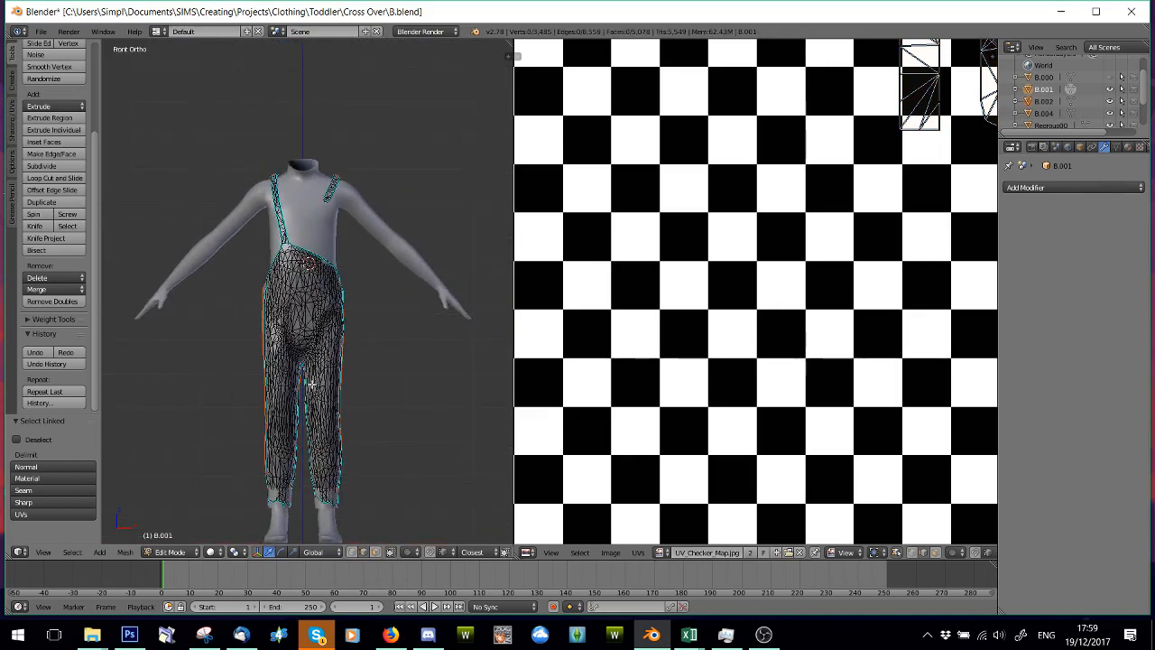
shift+middle_drag(297, 374, 301, 323)
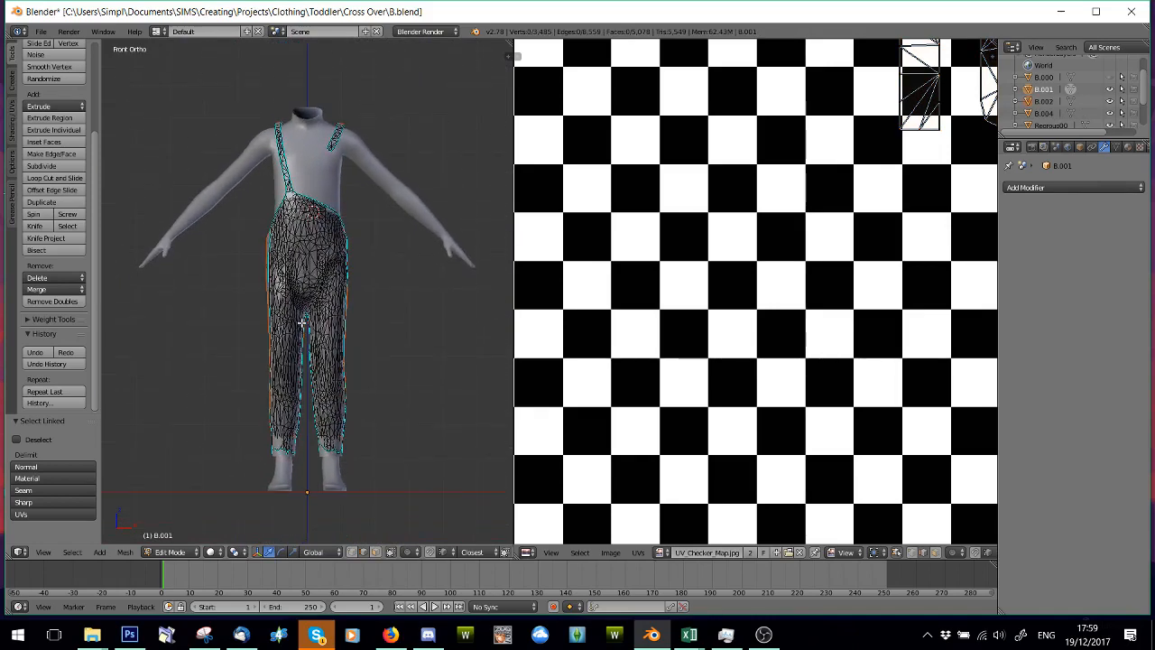
click(391, 553)
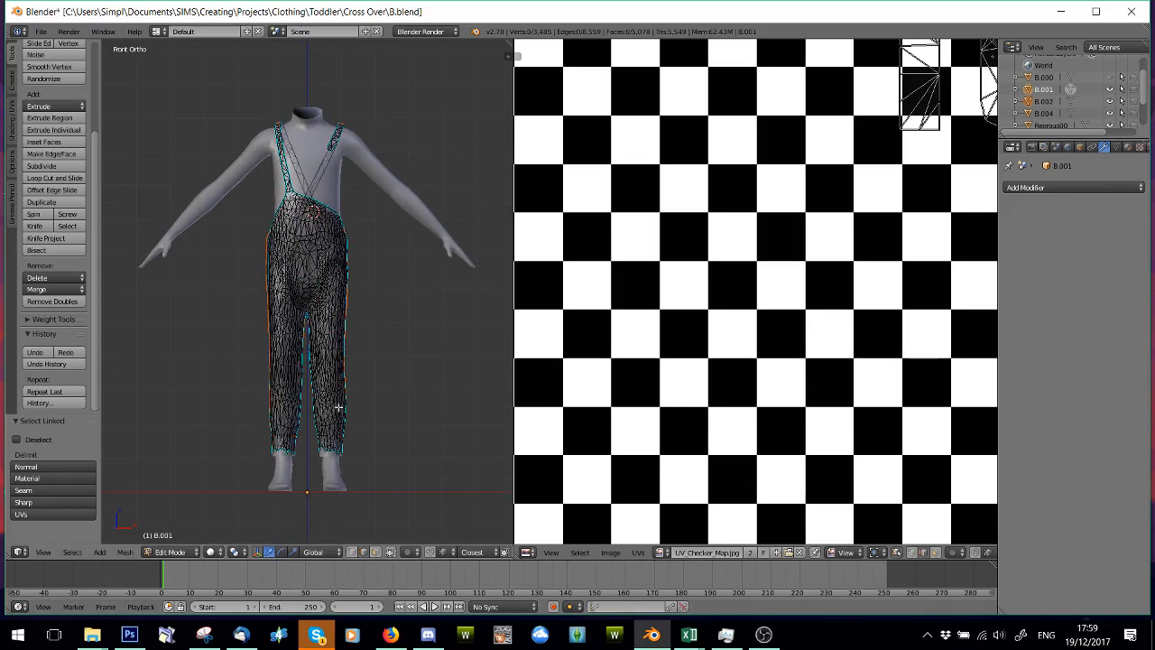
key(b)
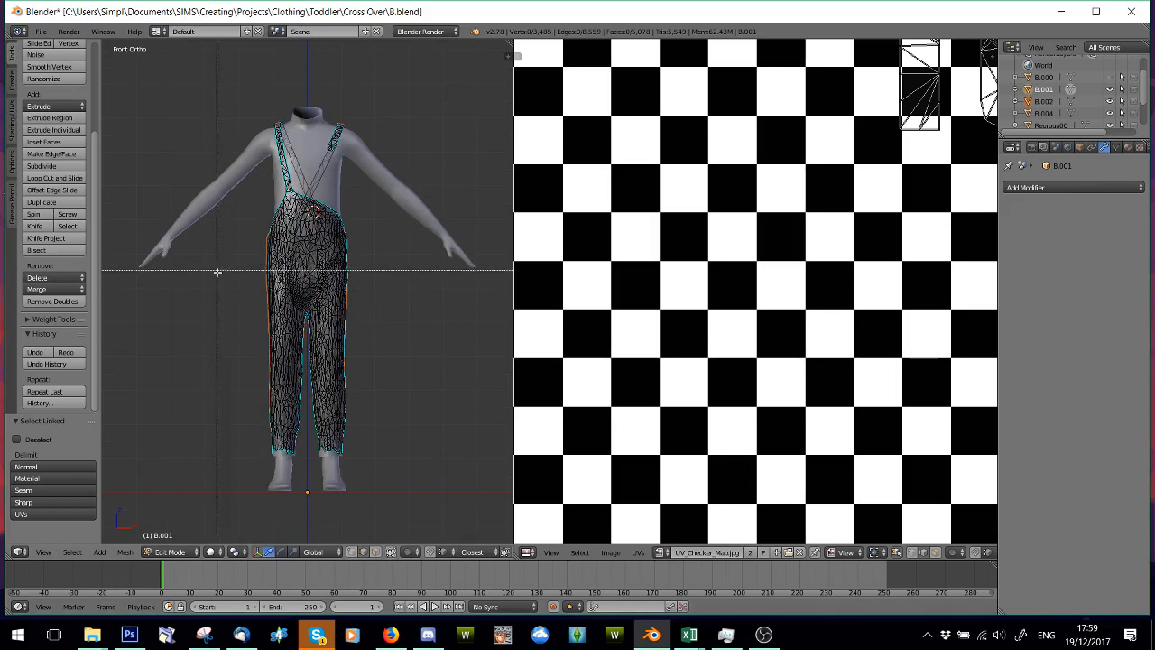
drag(220, 267, 410, 517)
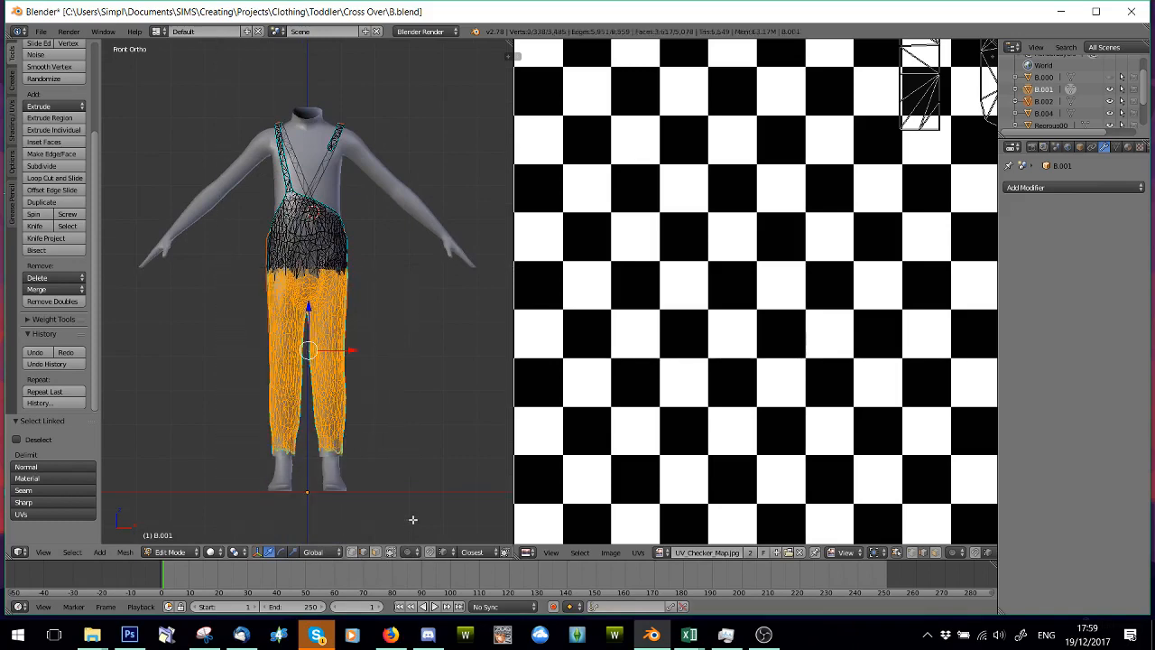
key(b)
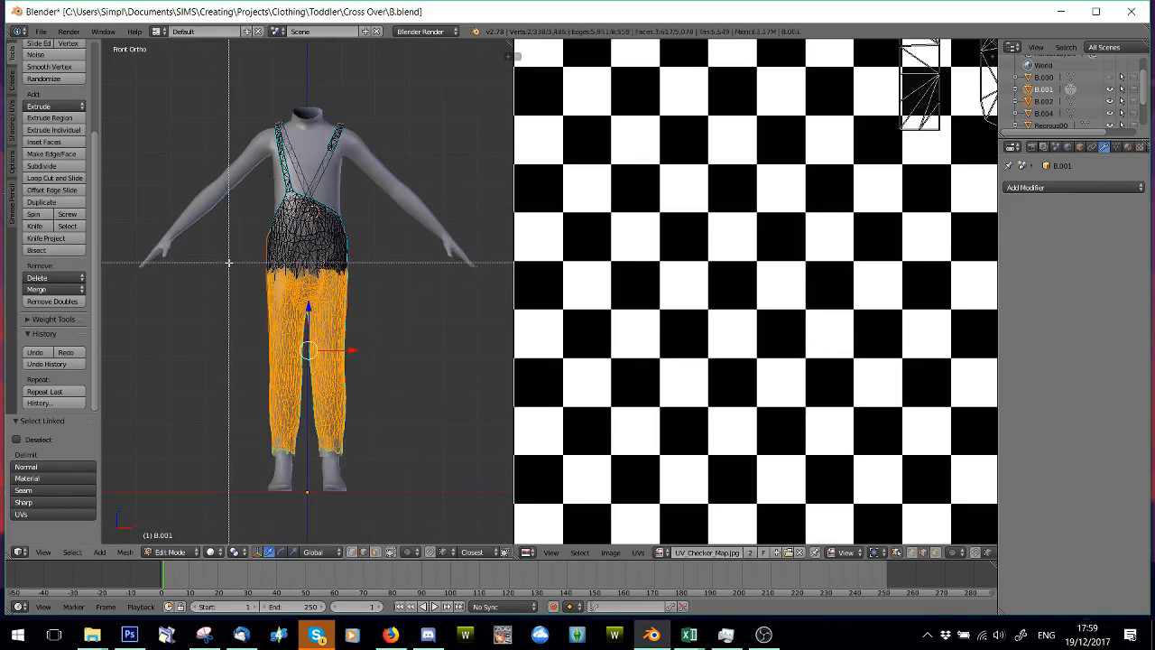
drag(228, 261, 402, 520)
- Inspect the leg selection from behind, the side and the front, and restrict selection to visible geometry again
scroll(387, 354, up, 3)
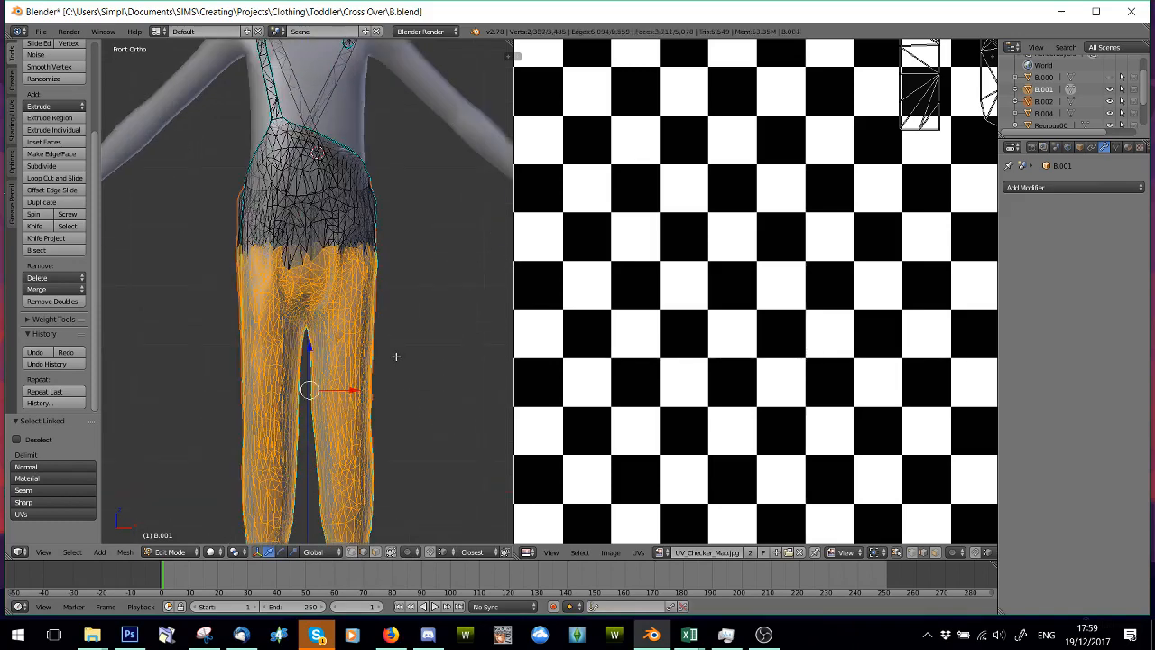
middle_drag(394, 359, 167, 363)
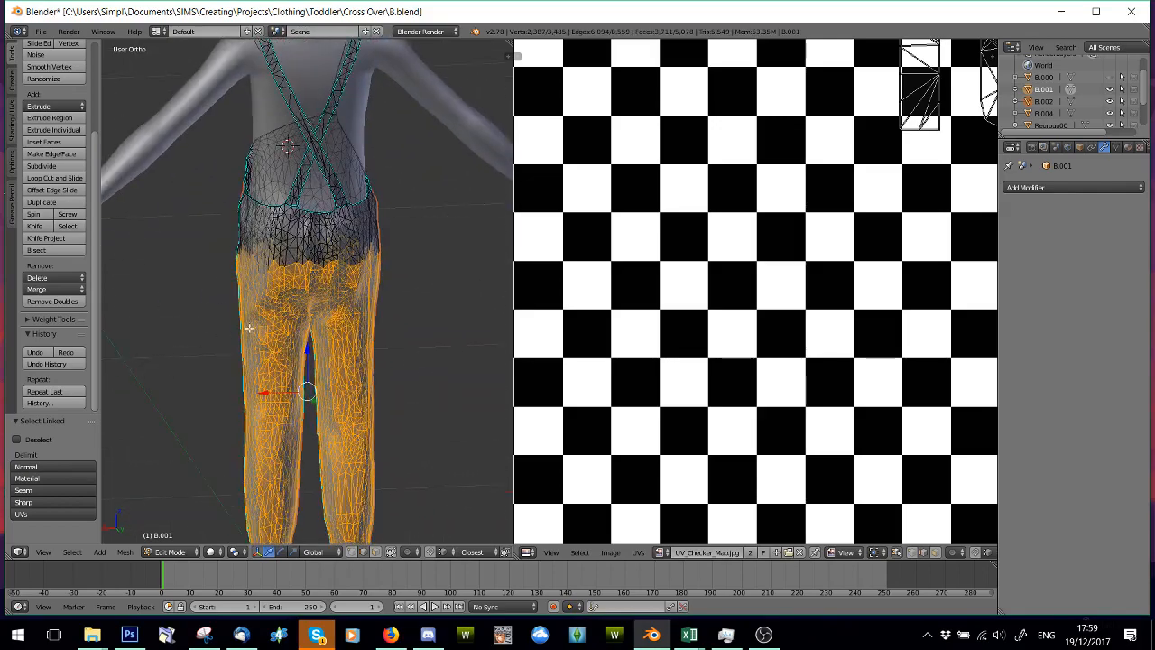
scroll(248, 327, up, 3)
scroll(249, 312, down, 5)
middle_drag(253, 301, 294, 322)
scroll(208, 495, up, 2)
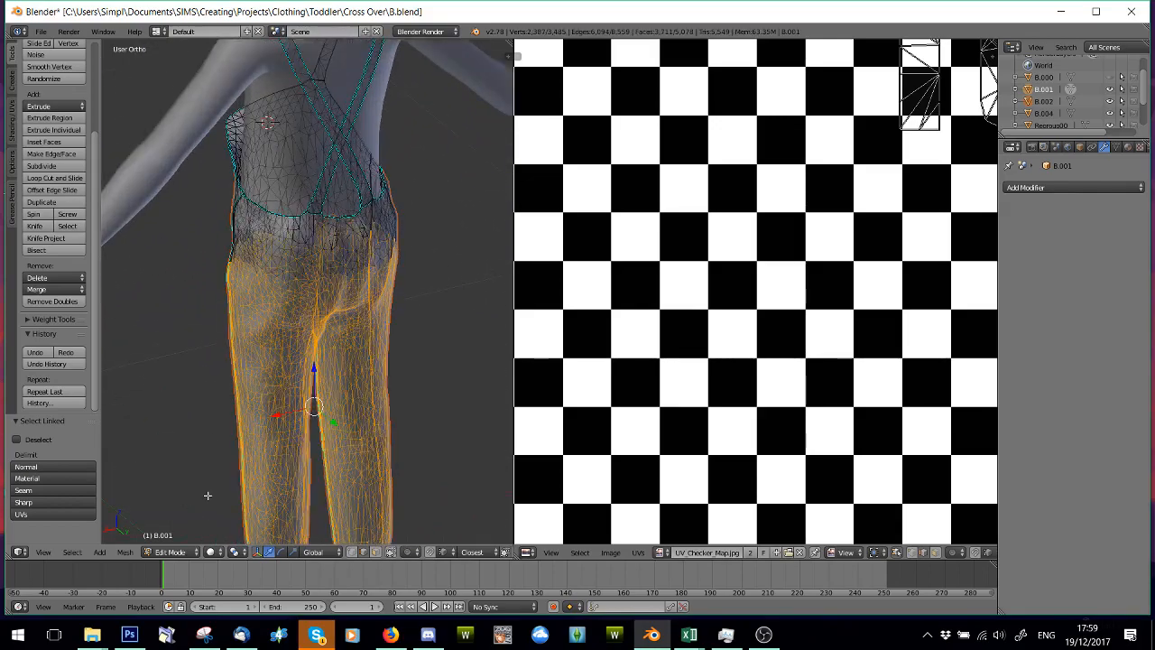
click(390, 552)
middle_drag(236, 267, 276, 244)
scroll(276, 244, up, 5)
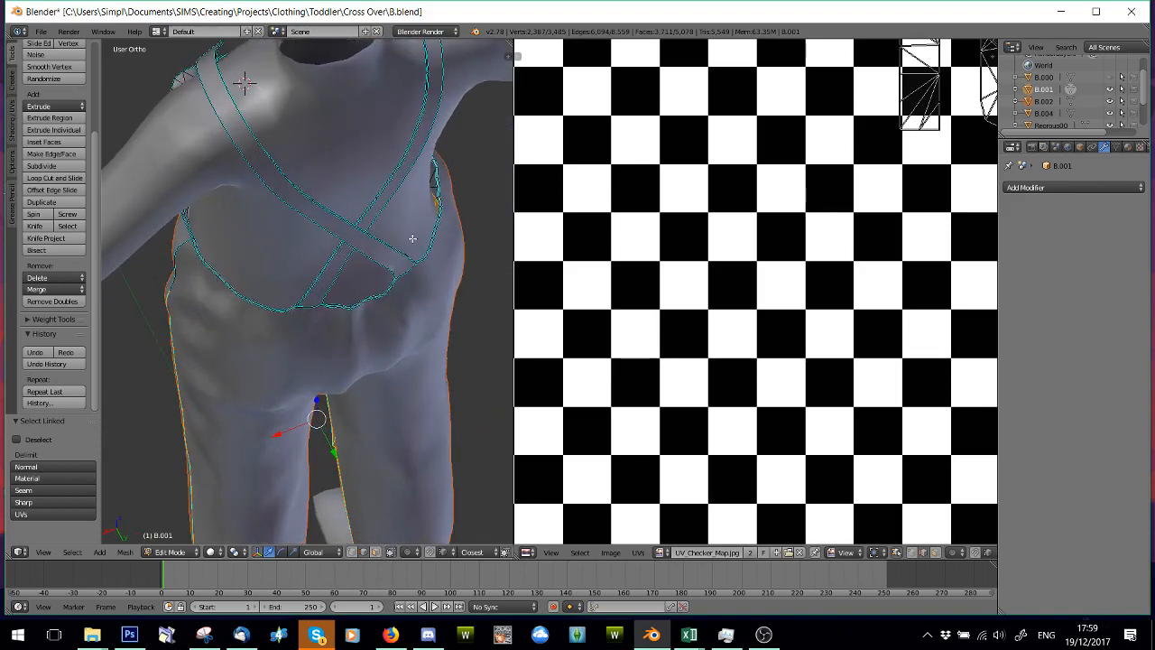
middle_drag(439, 200, 443, 189)
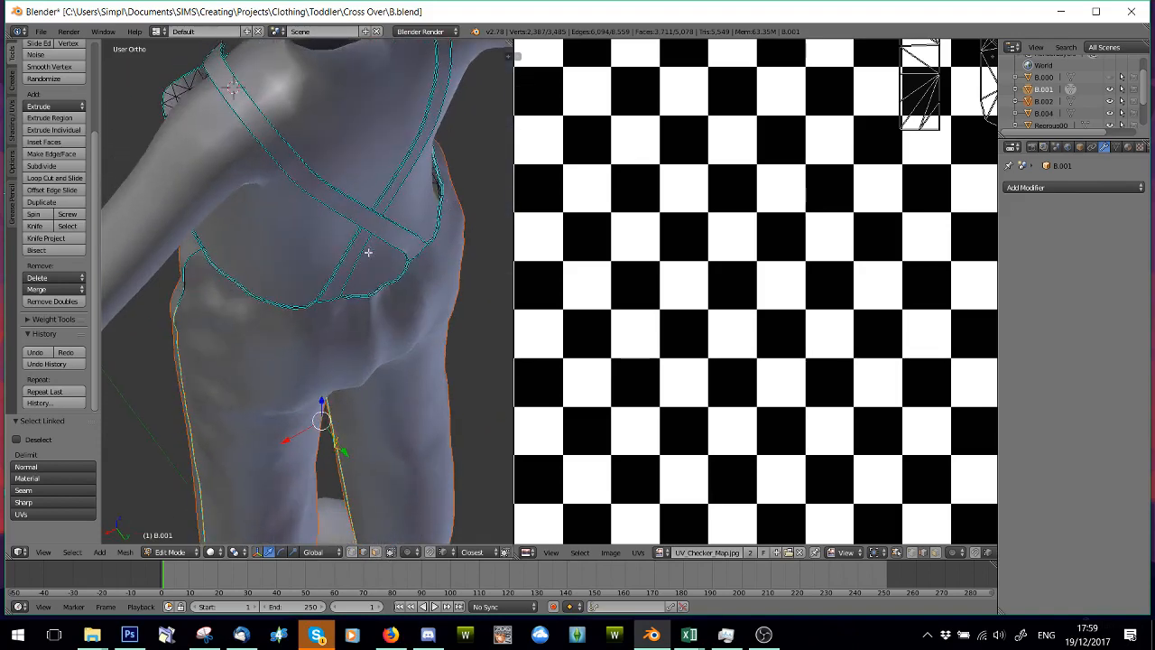
middle_drag(367, 253, 394, 255)
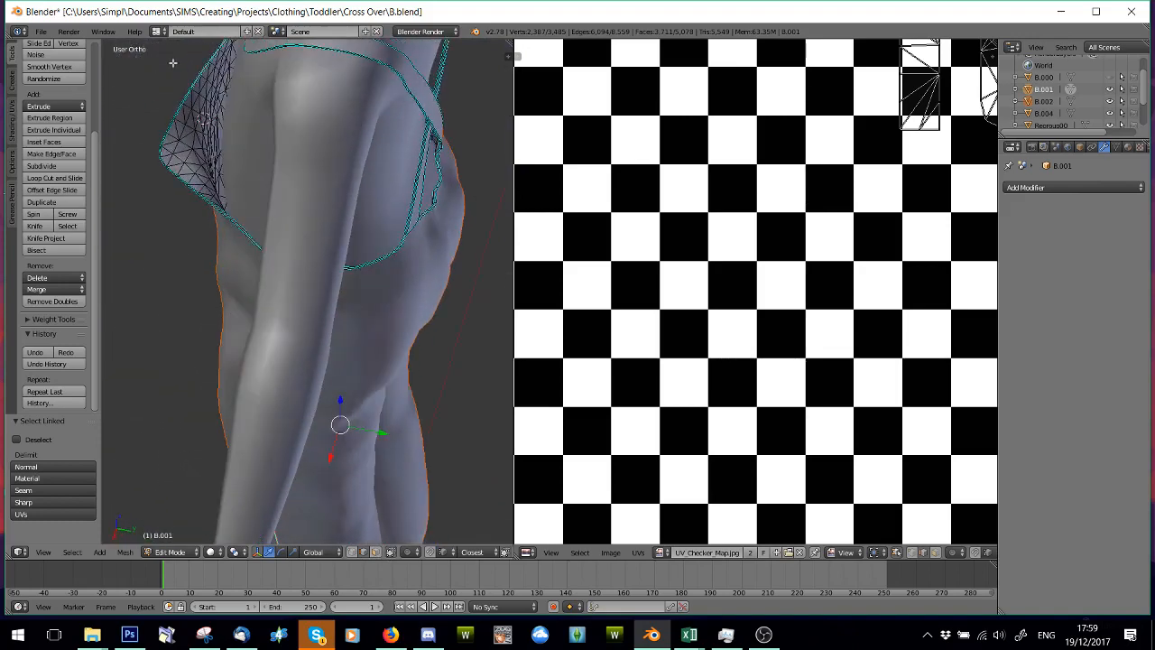
middle_drag(207, 150, 328, 148)
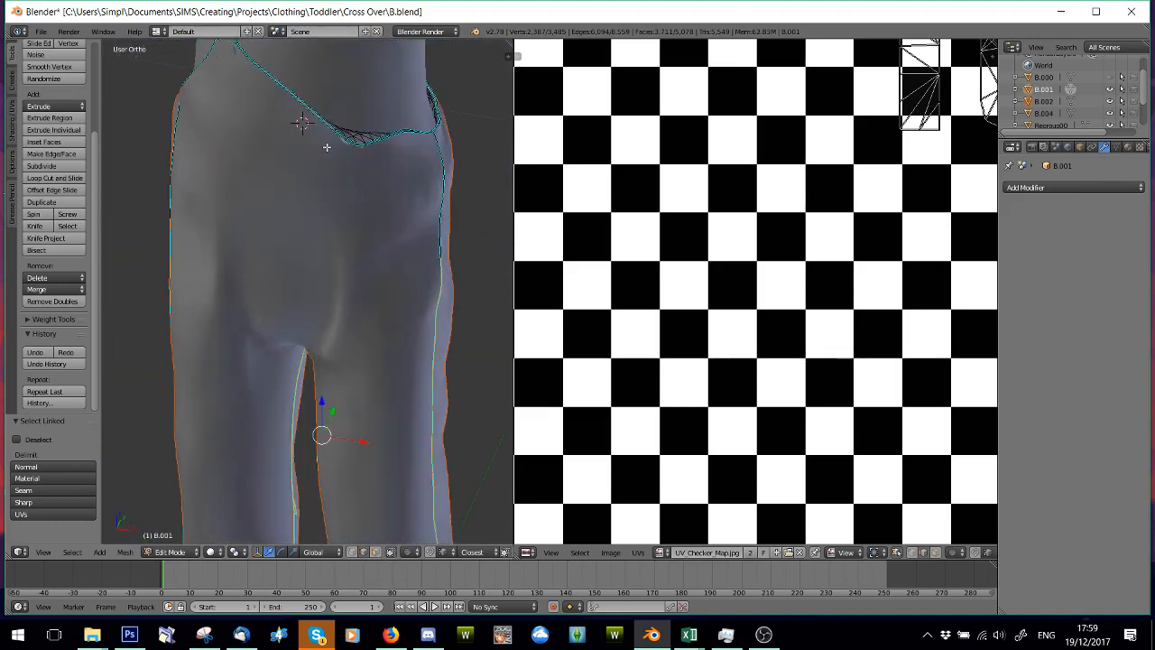
scroll(327, 304, down, 5)
scroll(326, 304, down, 6)
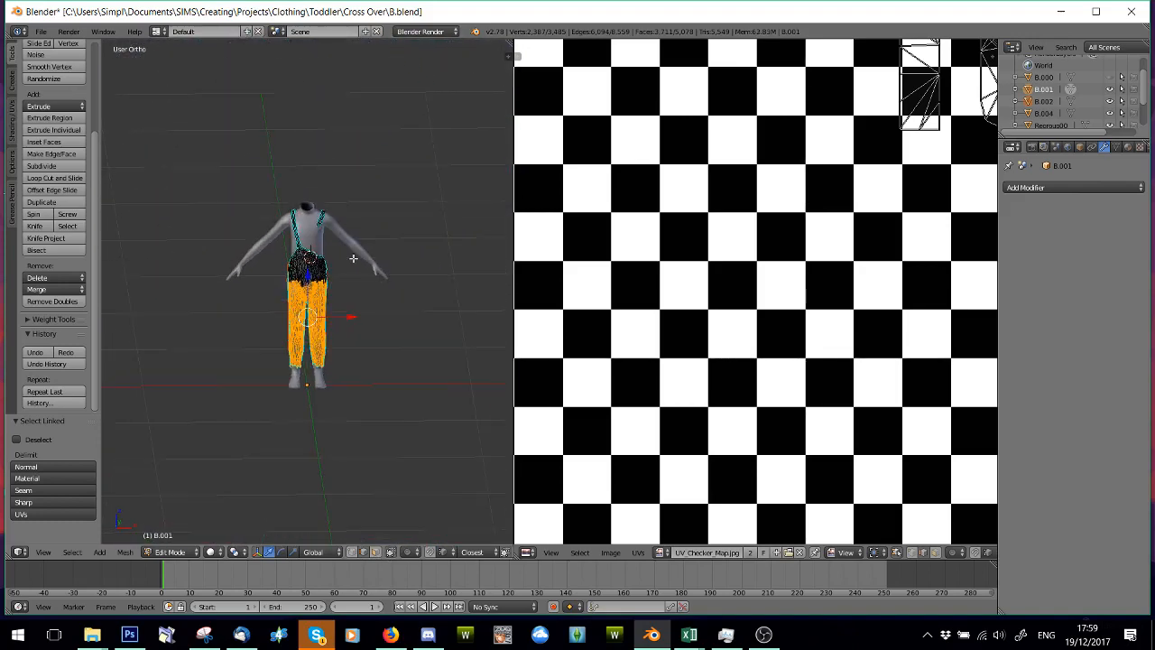
- Try deleting the selected leg vertices of the inner layer and undo the deletion
key(x)
click(354, 261)
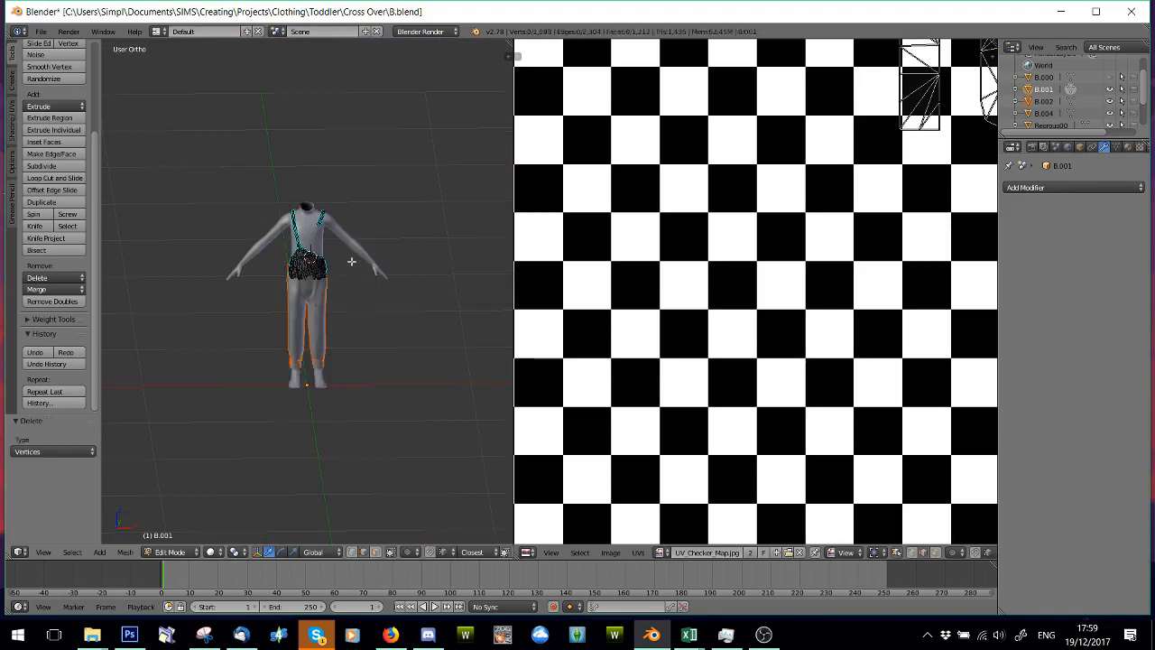
scroll(345, 292, up, 6)
scroll(378, 301, up, 2)
scroll(377, 299, down, 4)
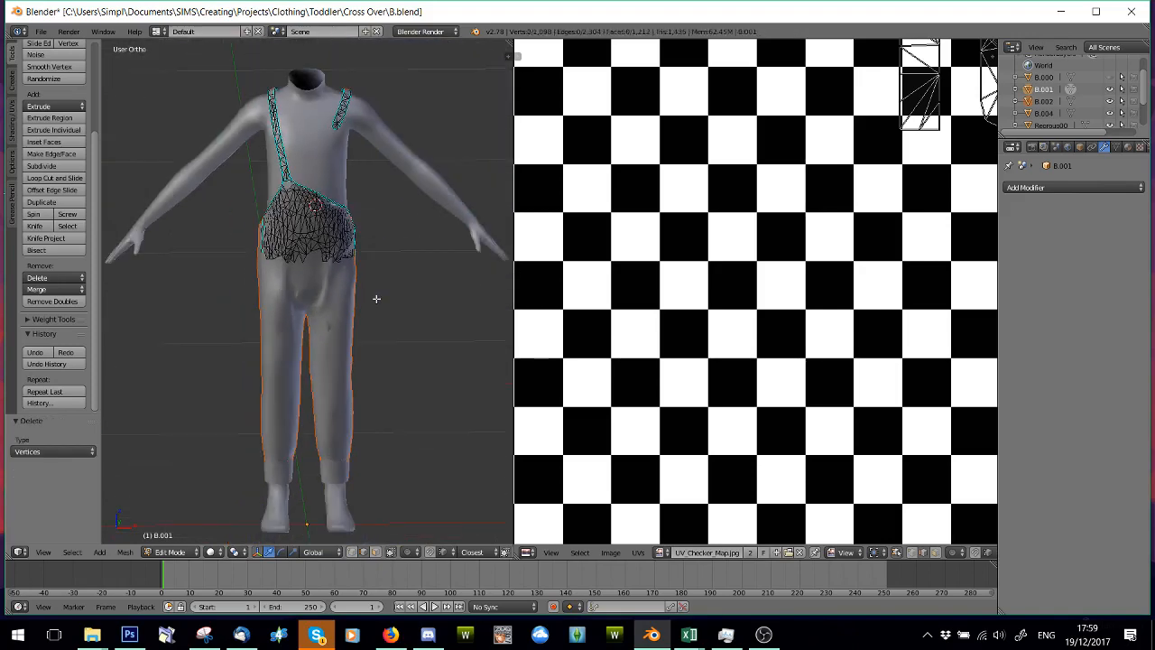
key(ctrl+z)
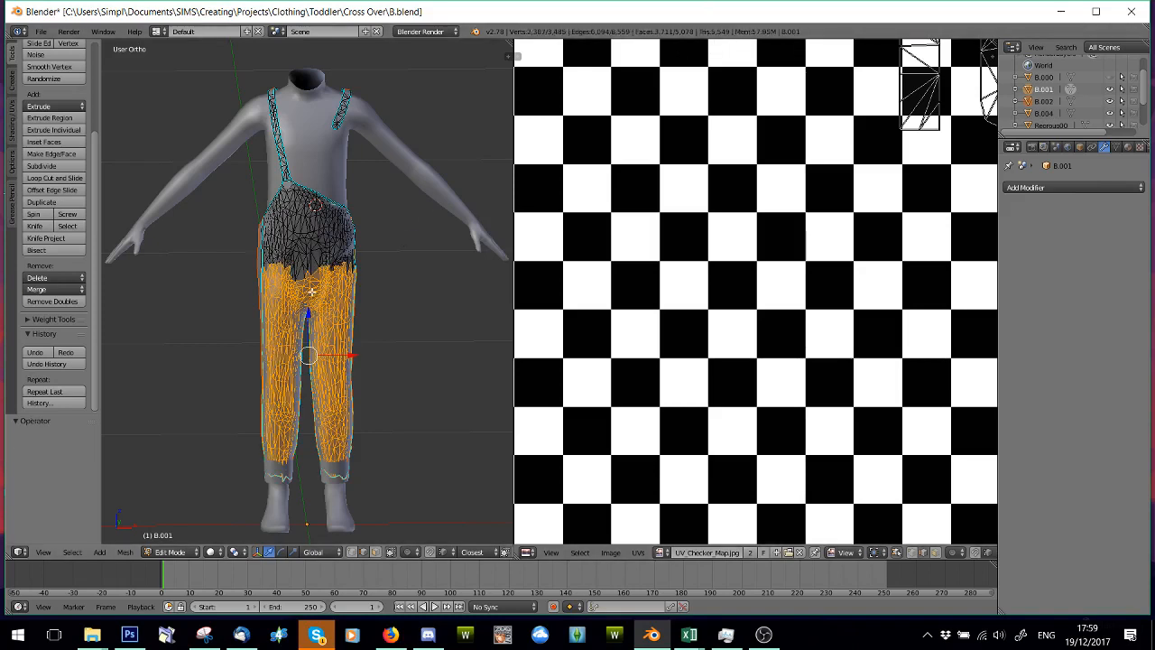
- Delete the selected leg vertices and inspect the remaining waist section and straps from the back and side
key(x)
click(397, 320)
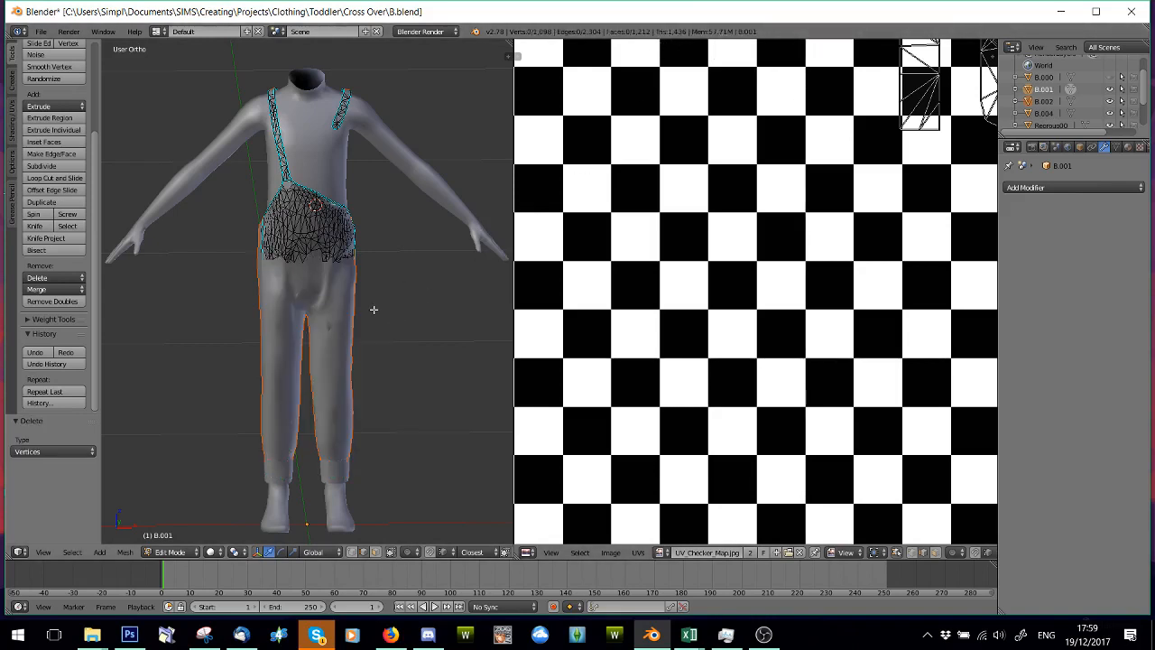
scroll(374, 307, up, 6)
scroll(372, 305, down, 8)
middle_drag(372, 305, 175, 294)
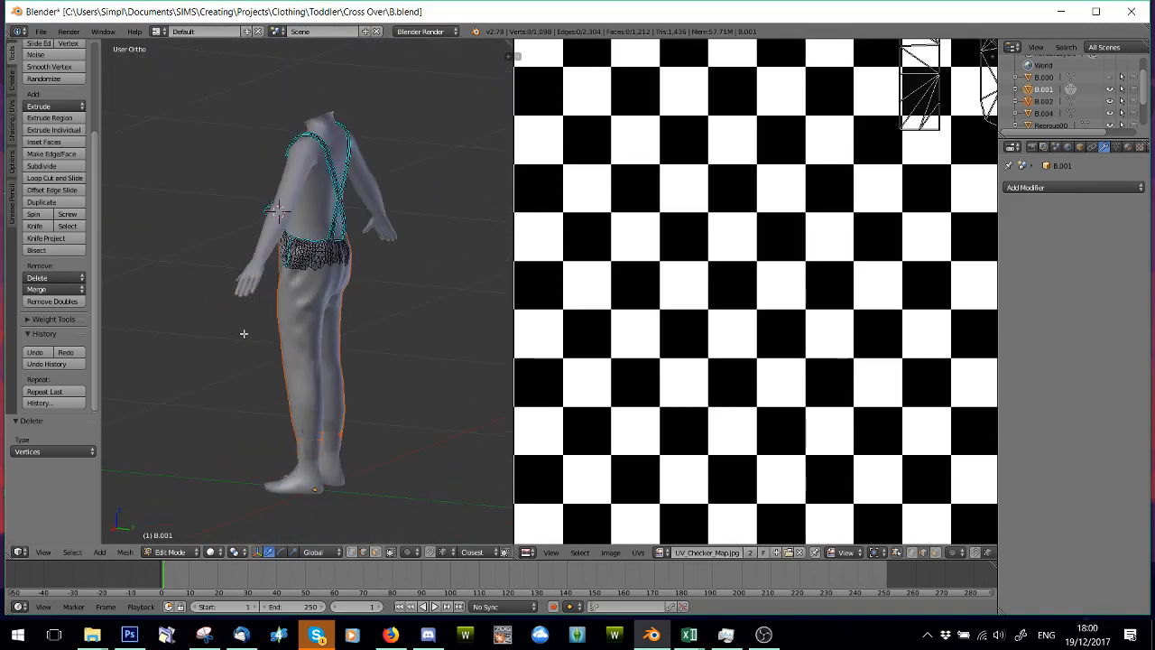
scroll(244, 333, up, 5)
scroll(256, 330, down, 7)
middle_drag(265, 310, 336, 324)
scroll(271, 304, up, 6)
scroll(287, 304, down, 7)
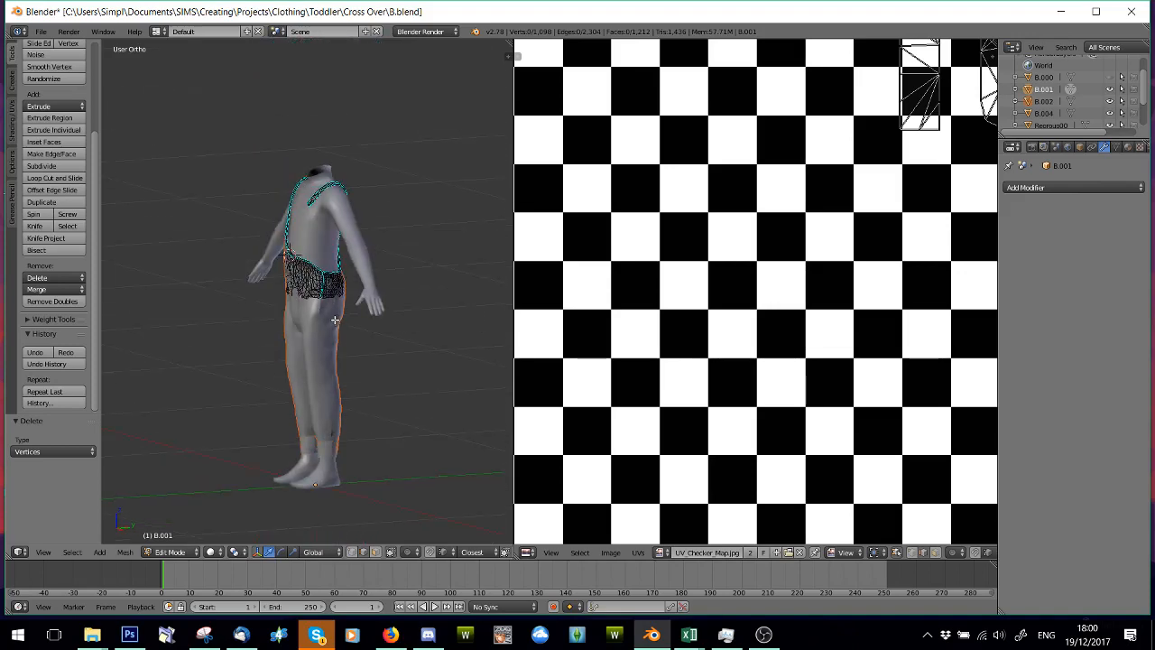
- Select the linked front and back pieces of the remaining inner layer around the hips
key(l)
key(l)
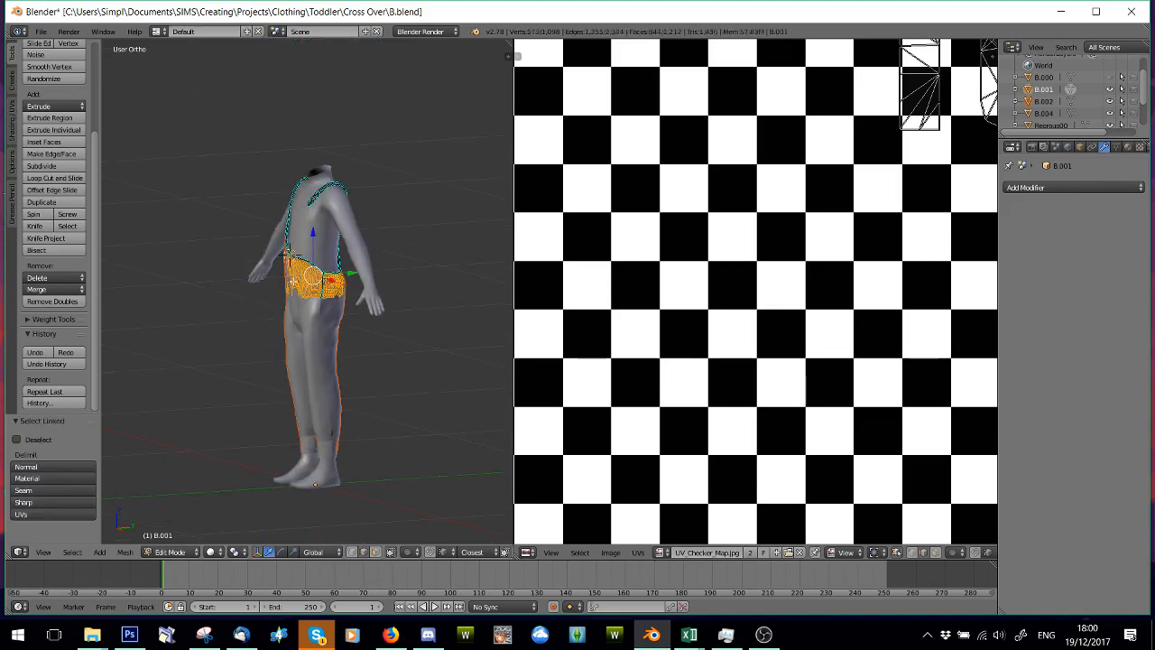
scroll(298, 271, up, 4)
scroll(297, 251, down, 1)
middle_drag(296, 252, 329, 215)
scroll(329, 215, down, 5)
scroll(329, 215, up, 7)
scroll(285, 206, down, 4)
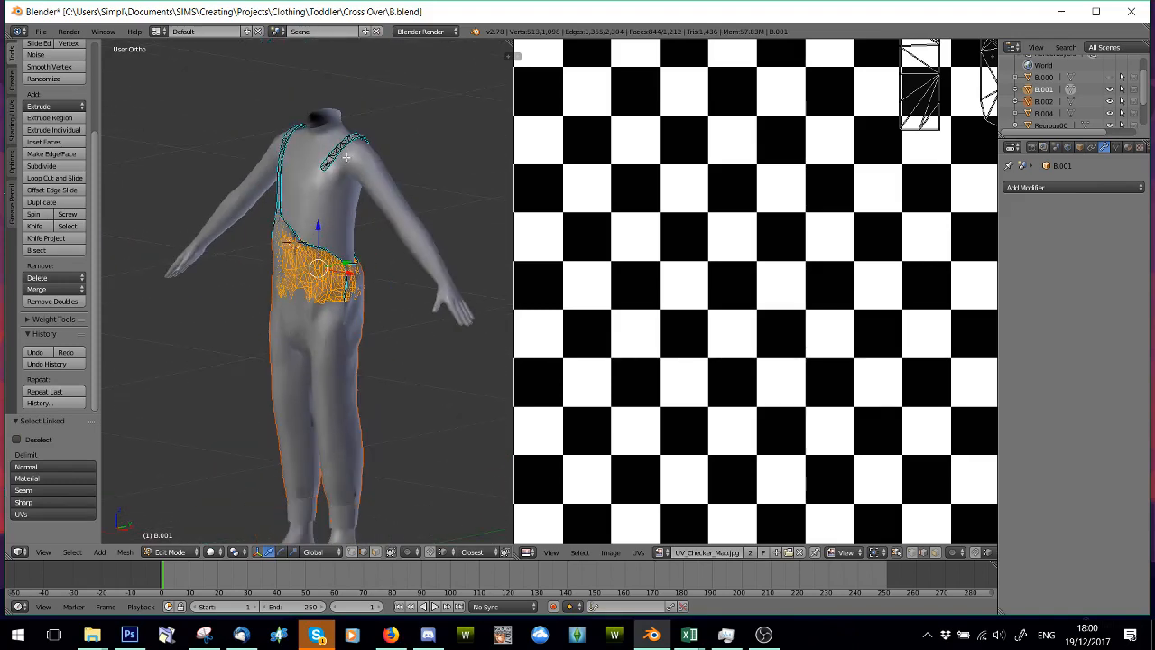
- Add the linked inner faces of both straps and separate the selected inner layer into its own object
key(l)
key(l)
middle_drag(282, 168, 335, 185)
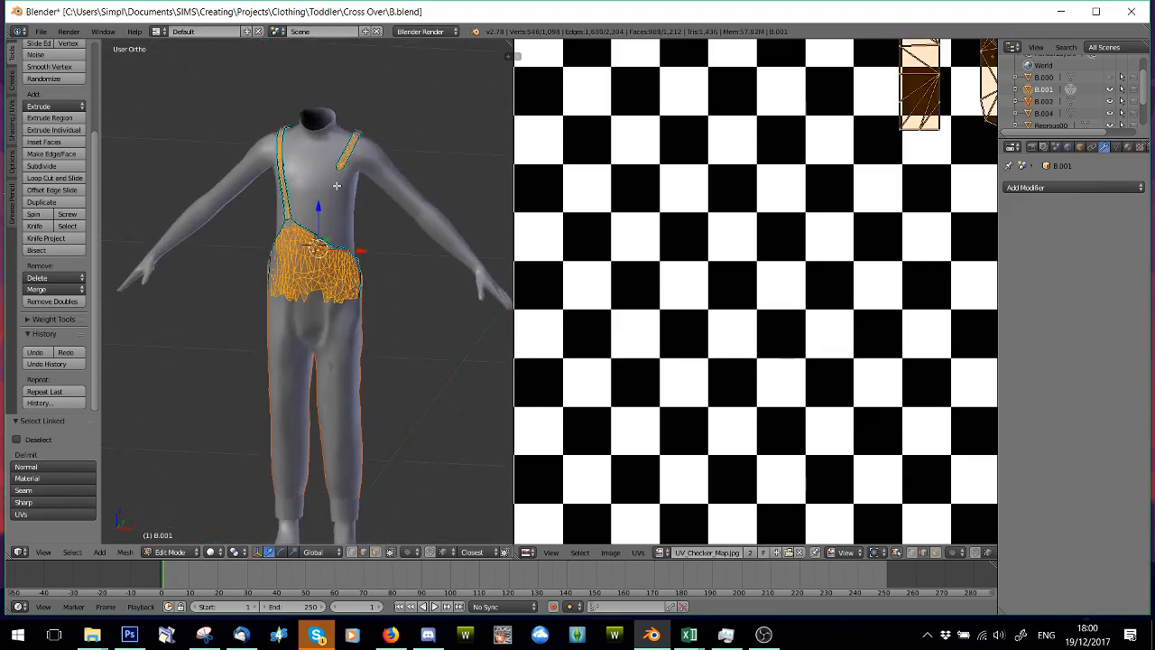
scroll(333, 214, down, 2)
key(p)
click(333, 214)
scroll(327, 243, up, 6)
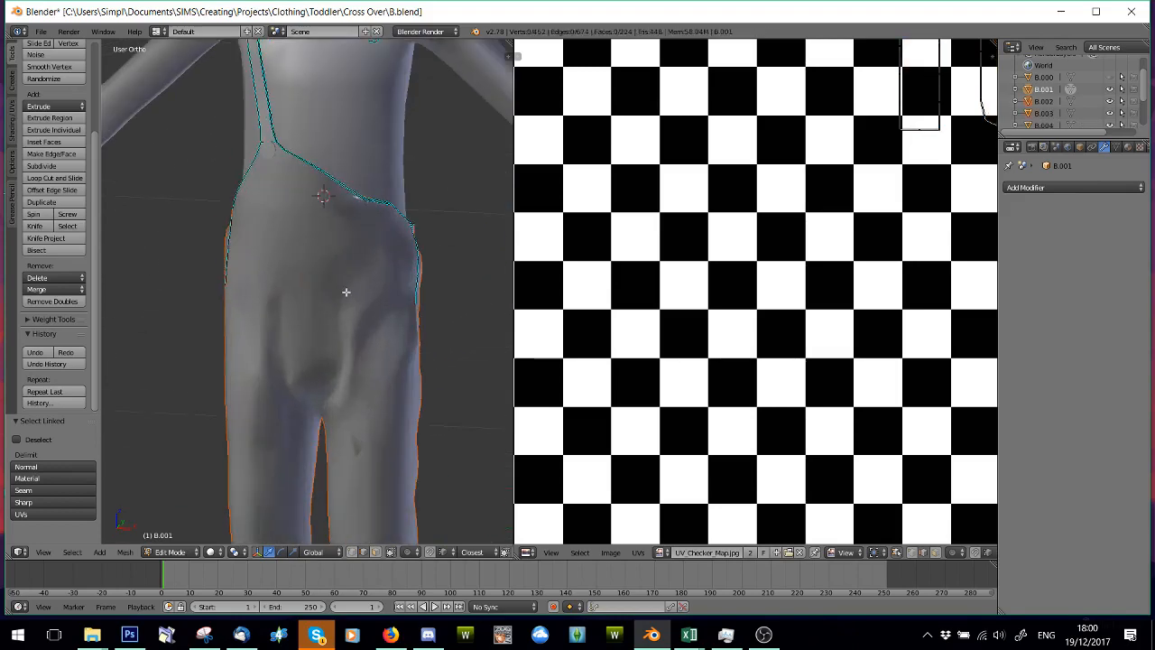
- Examine the remaining rims along the waistline, straps and side seams from both sides of the garment
middle_drag(345, 291, 311, 289)
scroll(357, 311, up, 4)
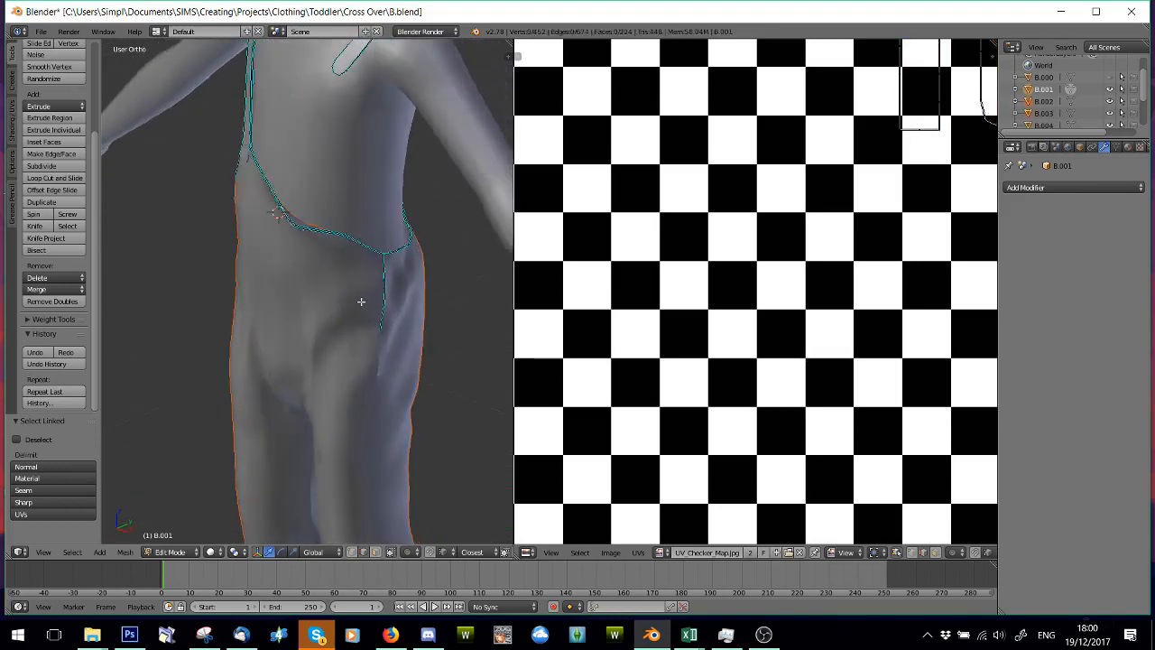
middle_drag(392, 229, 315, 281)
middle_drag(205, 400, 350, 206)
scroll(346, 322, down, 3)
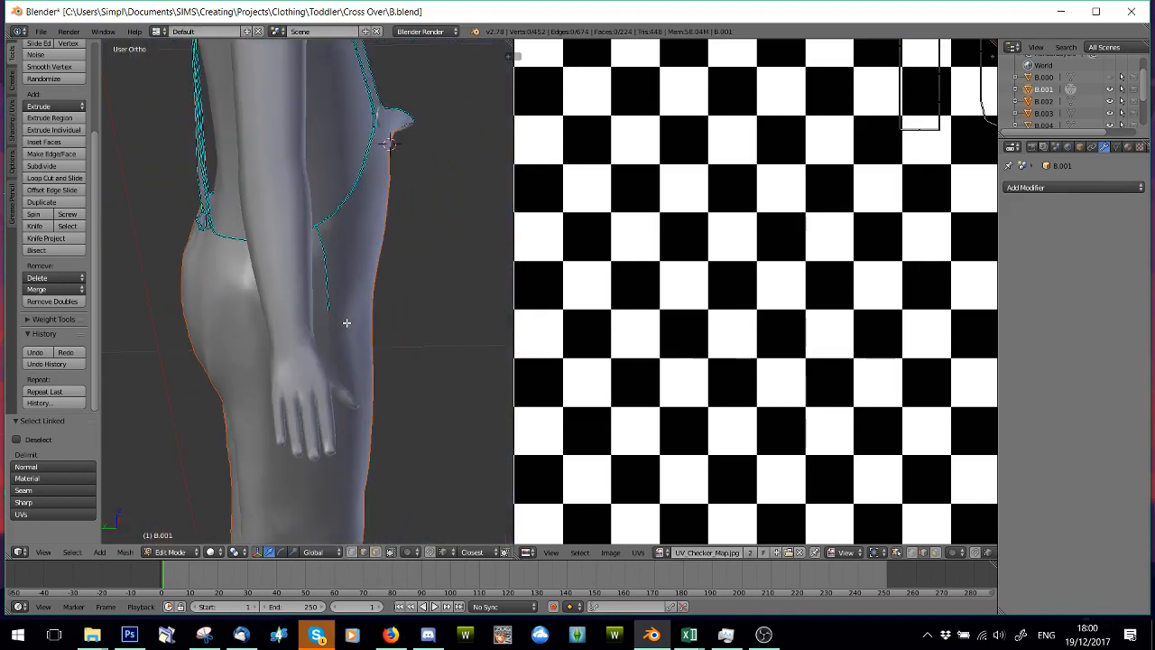
middle_drag(347, 322, 505, 305)
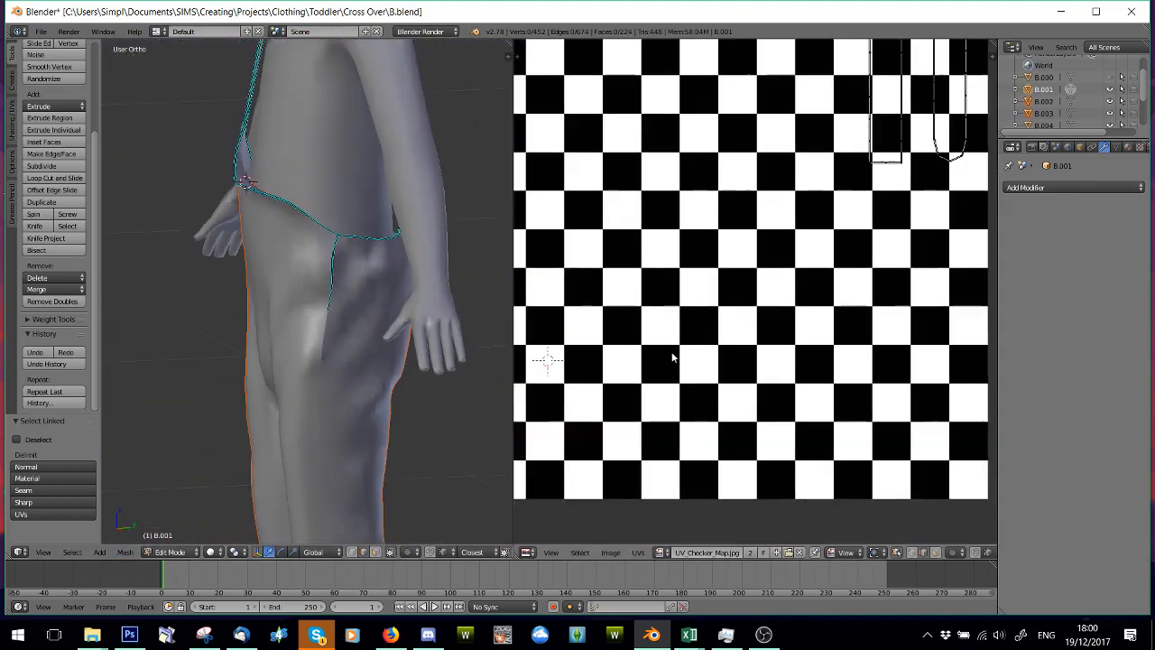
- In the UV layout, circle-select the rim strip running down one side seam of the front piece
scroll(673, 358, down, 4)
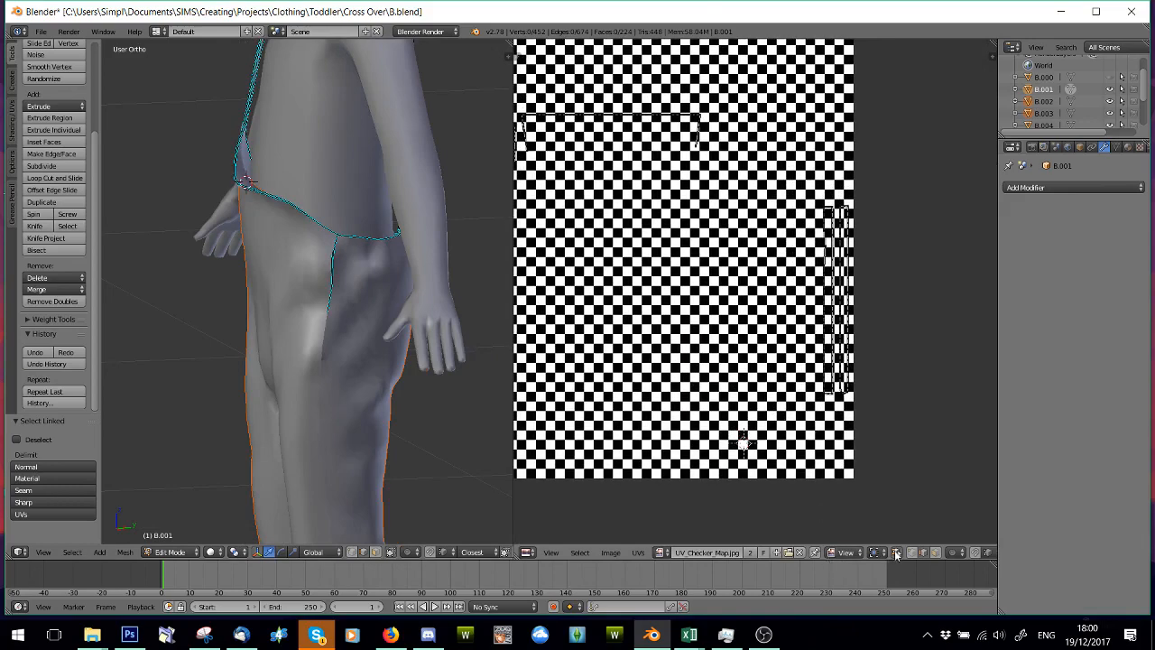
scroll(704, 297, up, 1)
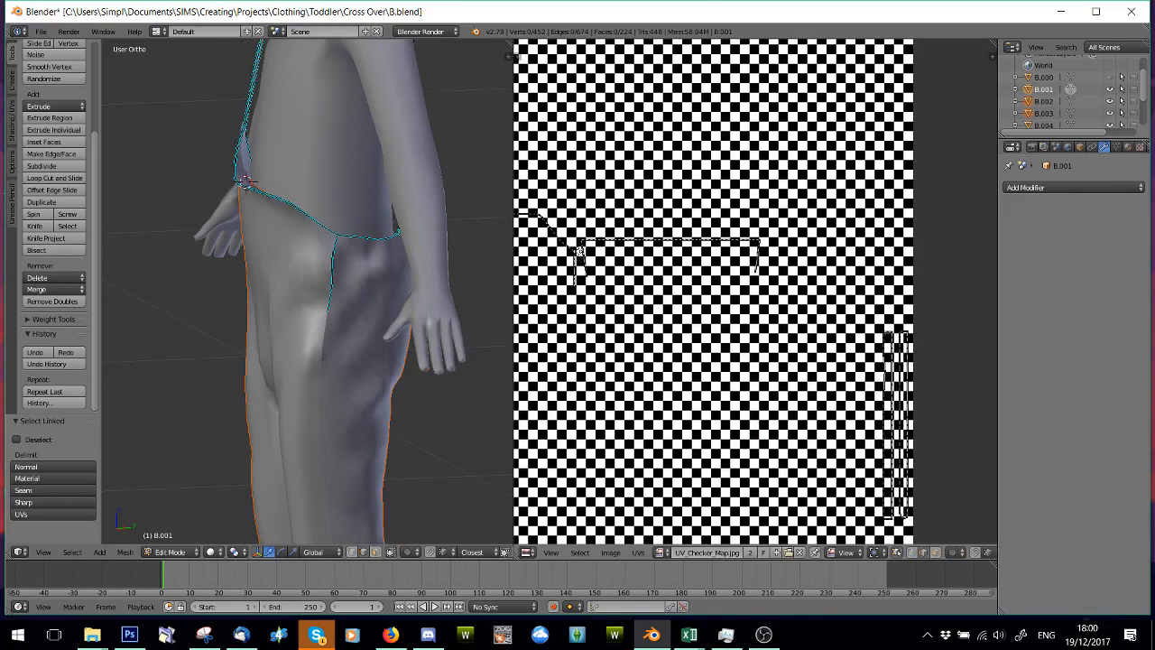
scroll(593, 252, up, 1)
scroll(702, 302, up, 2)
scroll(708, 311, up, 4)
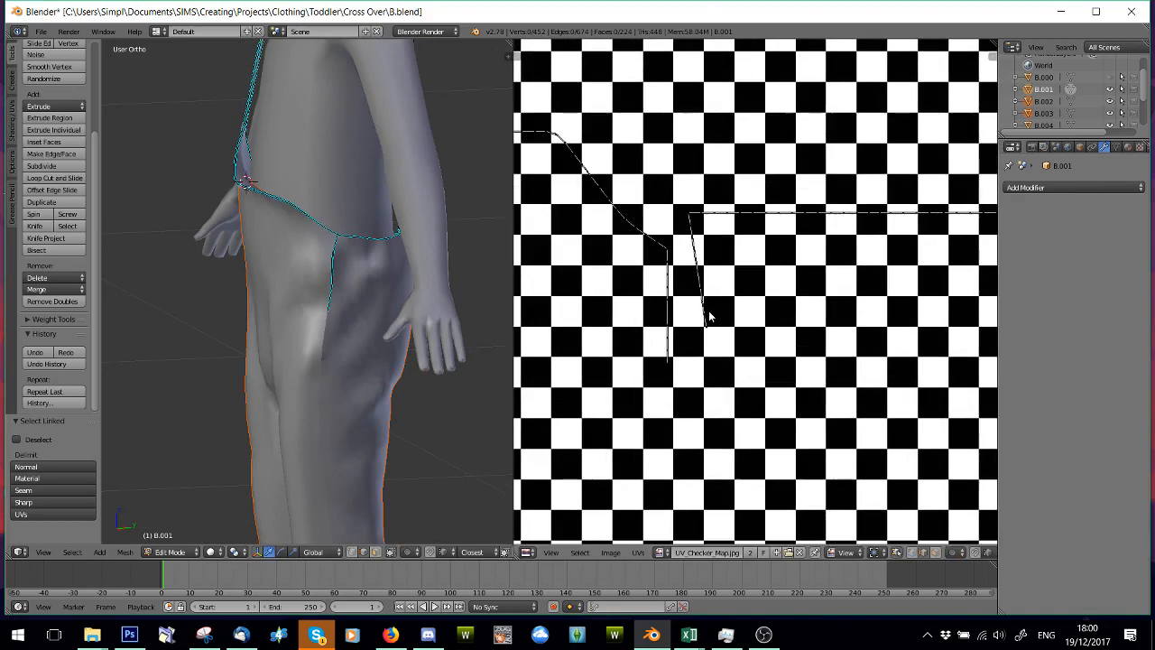
key(c)
drag(668, 366, 661, 267)
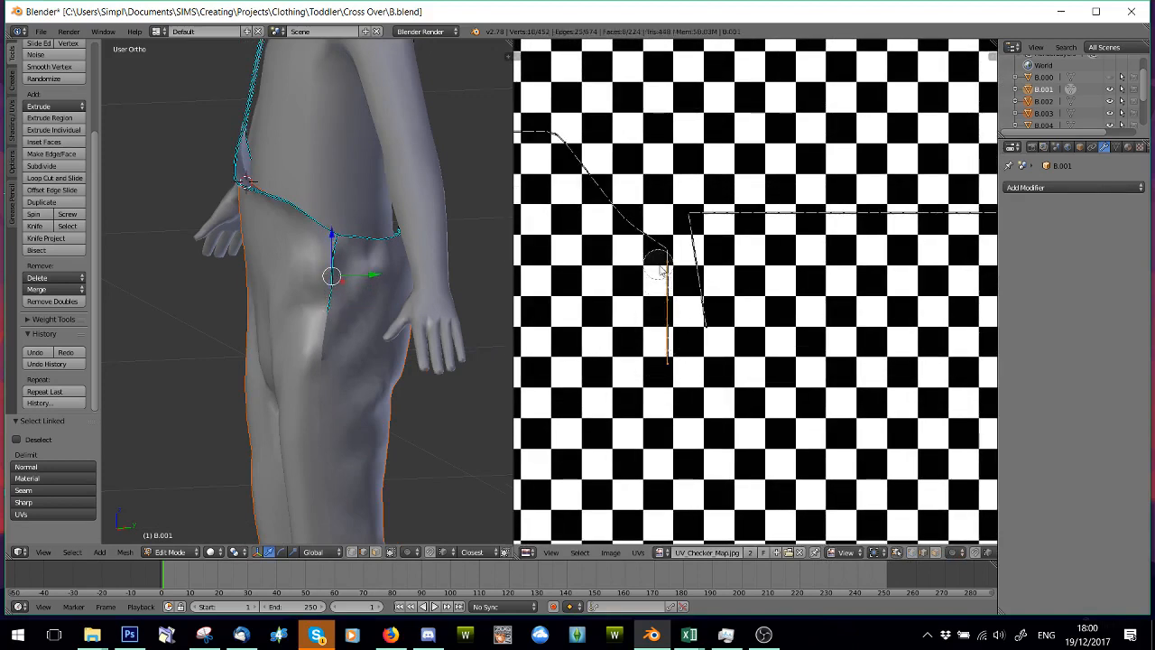
right_click(634, 339)
- Add the rim strip along the front piece's opposite side seam to the UV selection
scroll(643, 354, down, 4)
key(c)
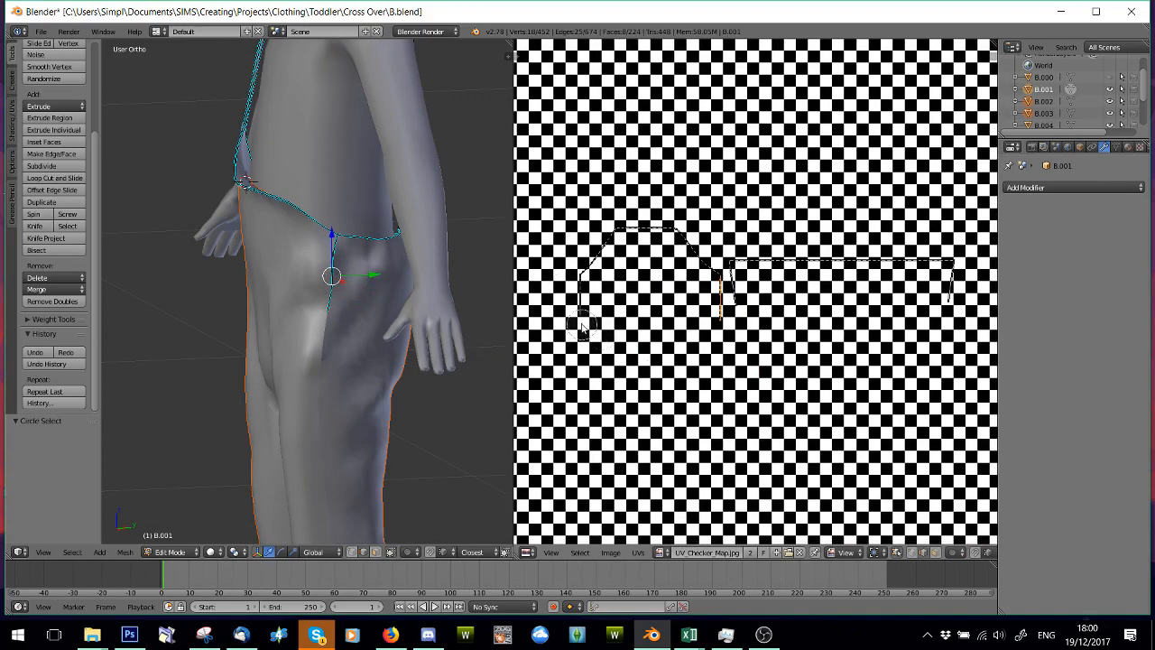
drag(582, 323, 580, 297)
right_click(582, 300)
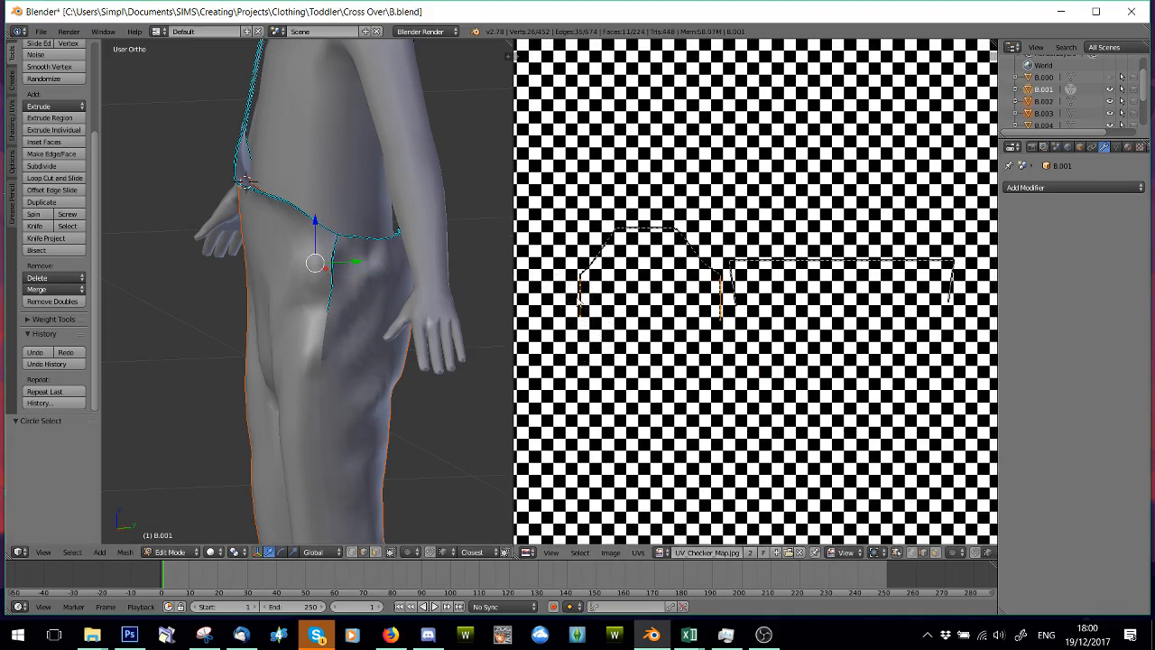
- Add the rim strips along both side seams of the back piece to the UV circle selection
scroll(713, 327, up, 1)
key(c)
mouse_move(715, 325)
mouse_down()
mouse_move(733, 270)
mouse_move(735, 287)
mouse_up()
right_click(782, 335)
middle_drag(852, 361, 644, 386)
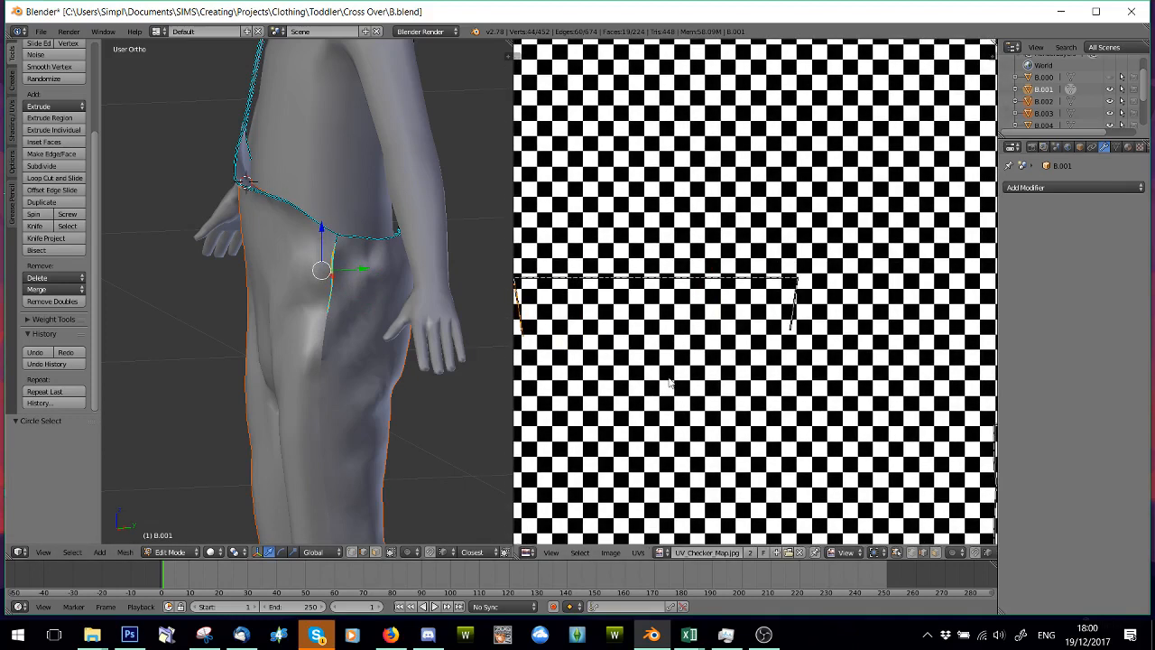
key(c)
drag(784, 351, 797, 294)
right_click(797, 295)
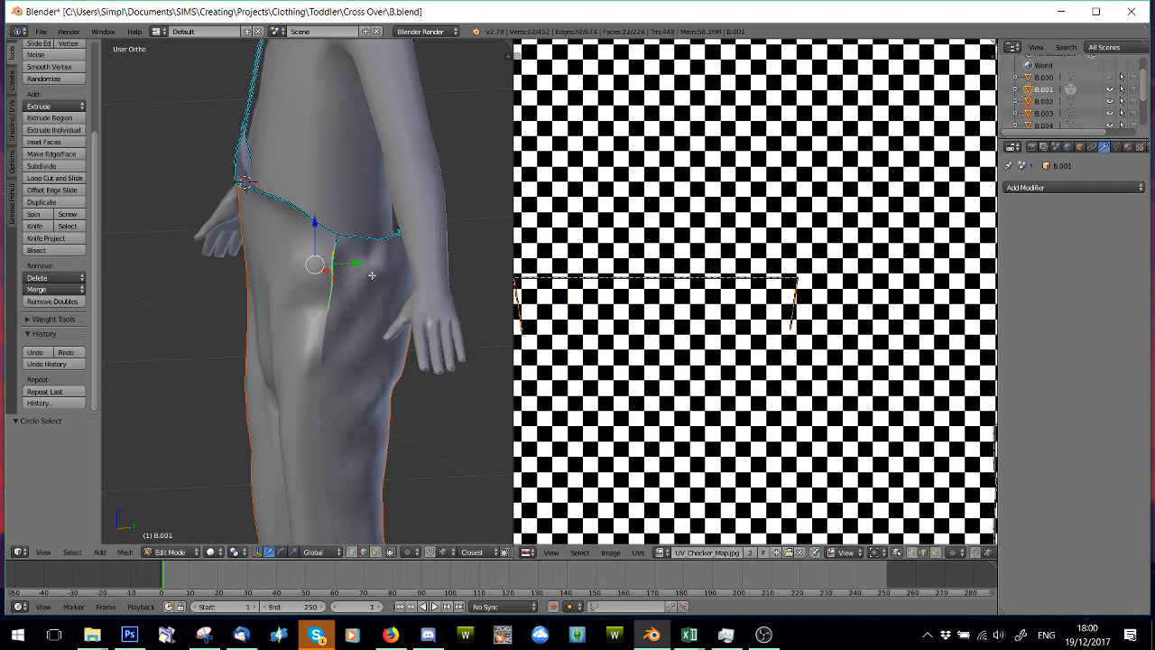
- Delete the vertices of the selected side-seam rim strips
scroll(370, 262, up, 3)
middle_drag(329, 336, 209, 218)
key(x)
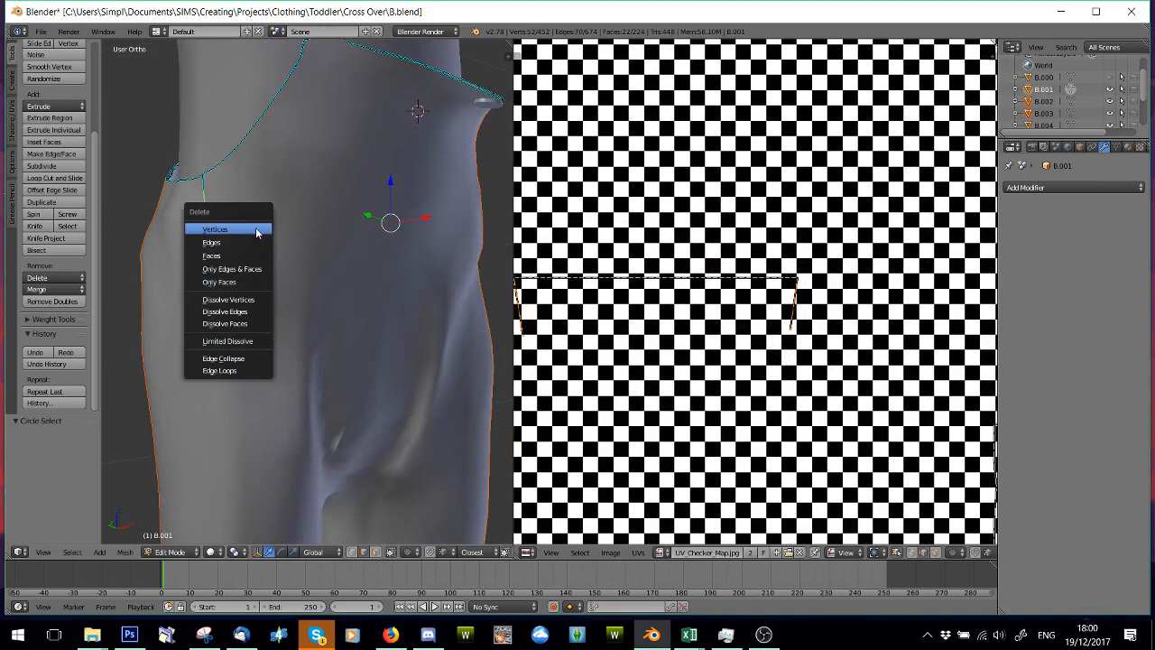
click(258, 227)
scroll(245, 270, down, 3)
middle_drag(246, 270, 232, 284)
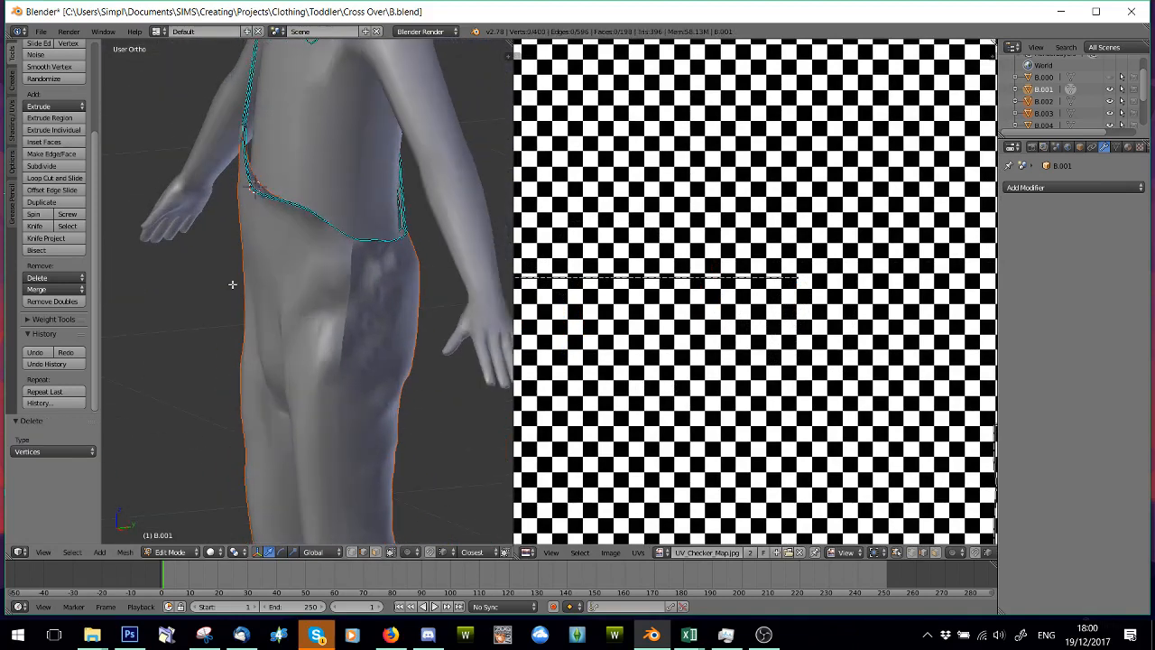
key(ctrl+z)
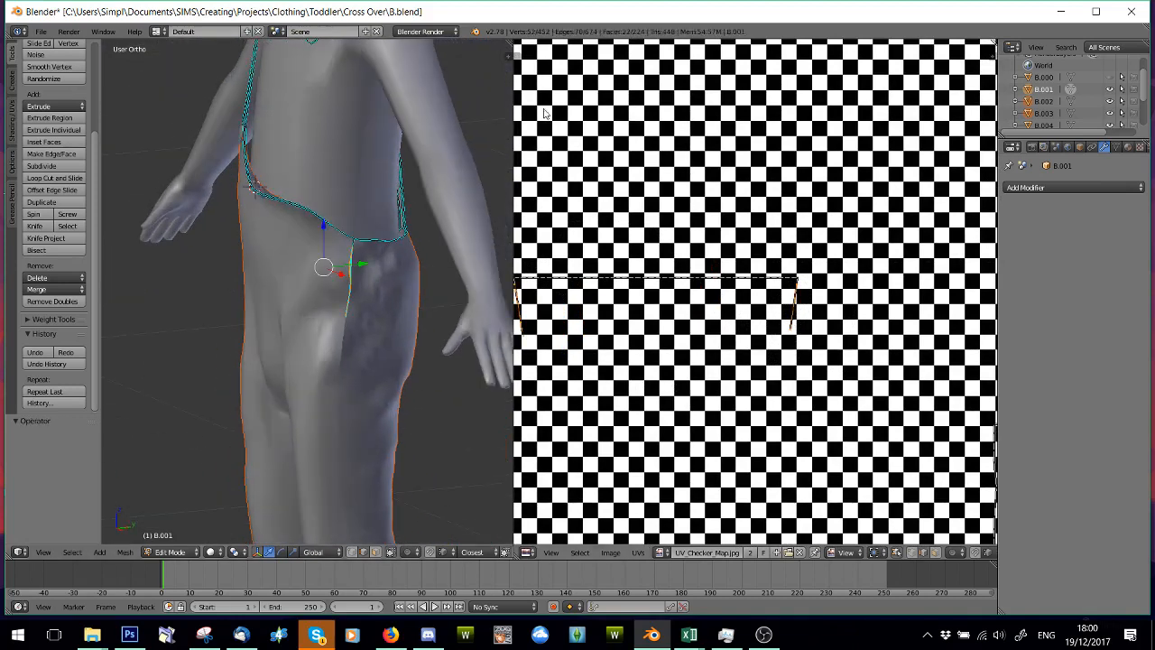
key(x)
click(438, 217)
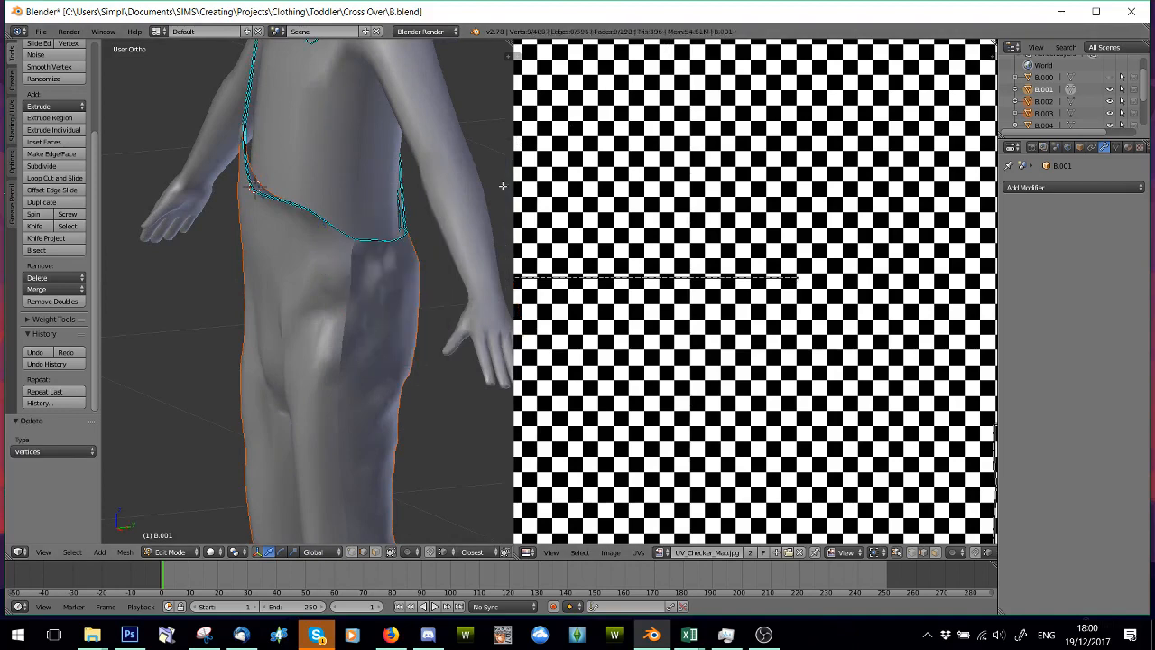
- Return to Object Mode and examine the waistline, straps and side seams of the overalls from several angles
scroll(336, 269, down, 4)
middle_drag(237, 307, 357, 324)
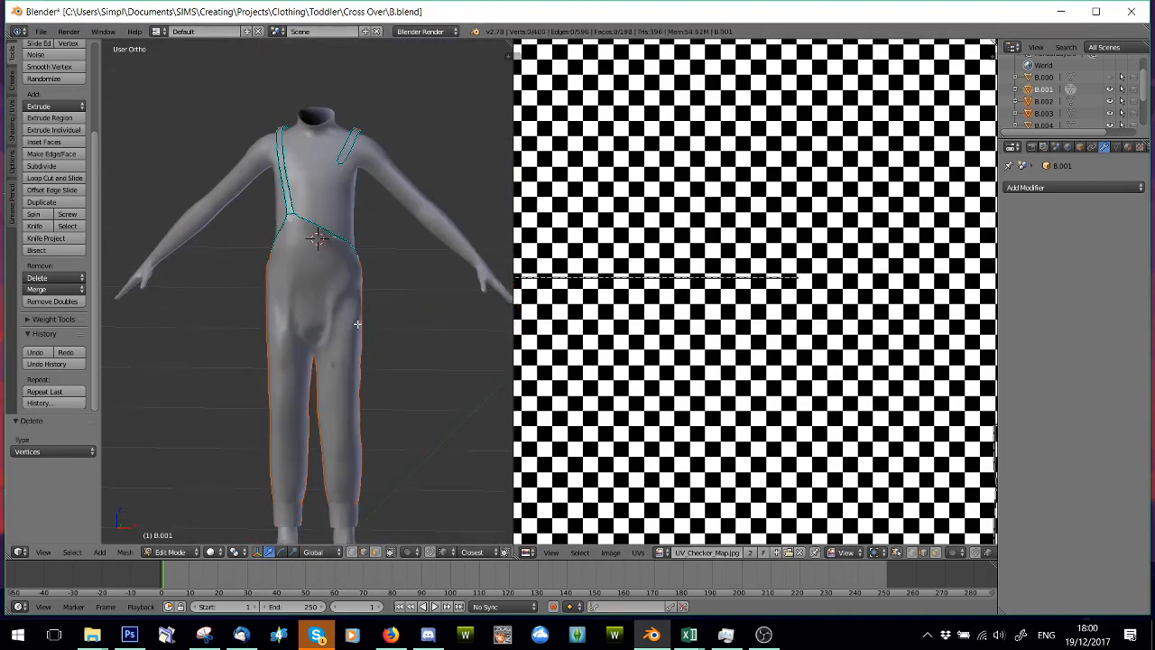
click(170, 552)
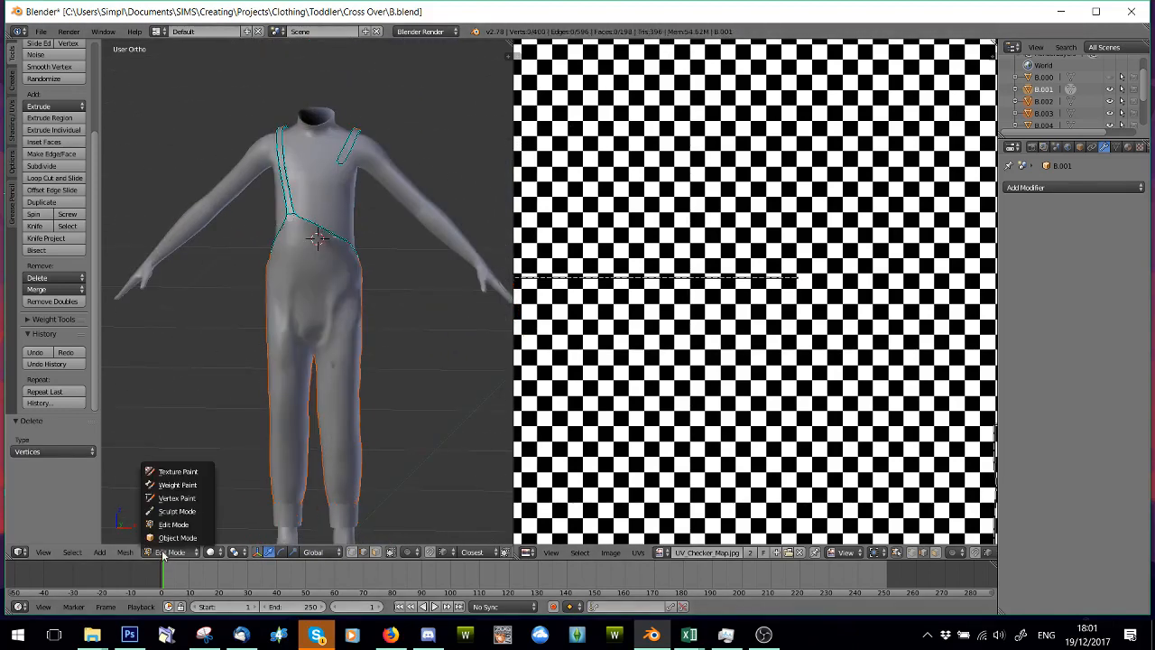
click(172, 540)
scroll(307, 336, up, 4)
scroll(347, 294, down, 4)
middle_drag(348, 295, 264, 291)
scroll(267, 288, up, 3)
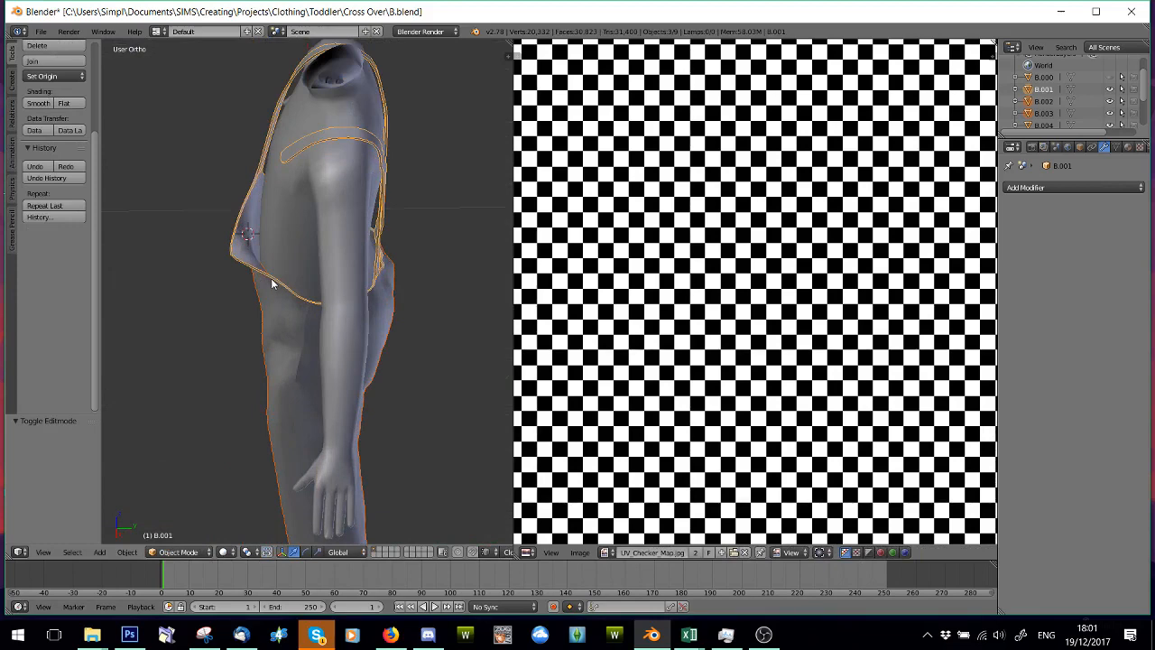
scroll(272, 280, up, 2)
middle_drag(232, 261, 333, 232)
scroll(275, 252, up, 1)
scroll(316, 270, down, 2)
scroll(301, 307, up, 3)
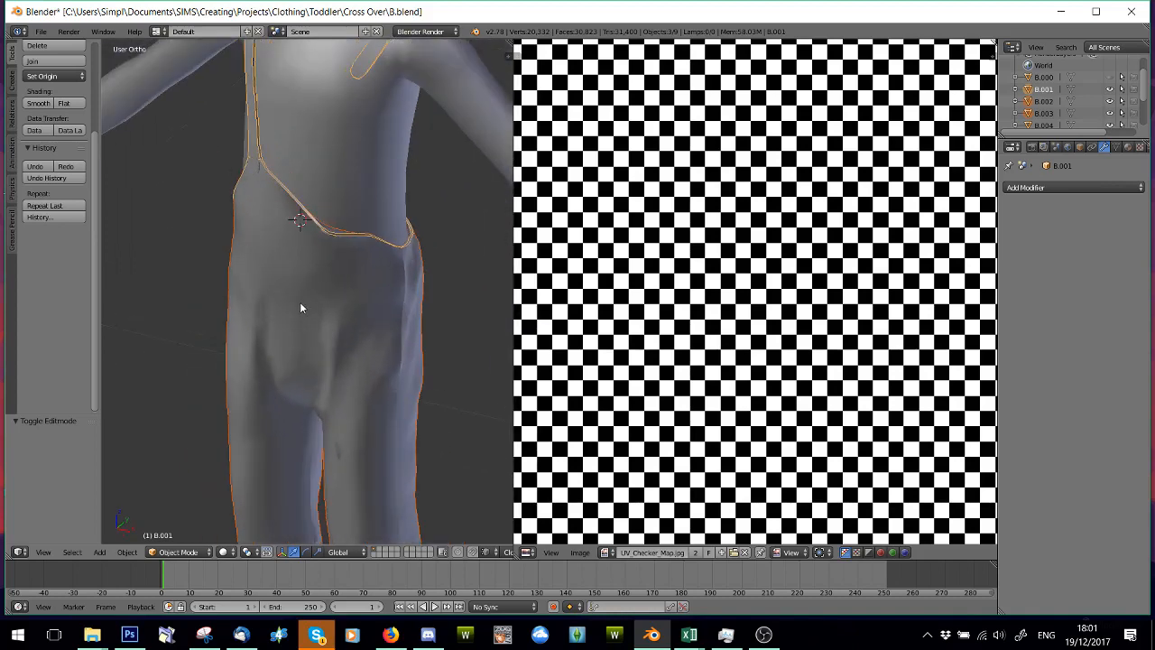
scroll(293, 334, up, 1)
scroll(301, 374, down, 6)
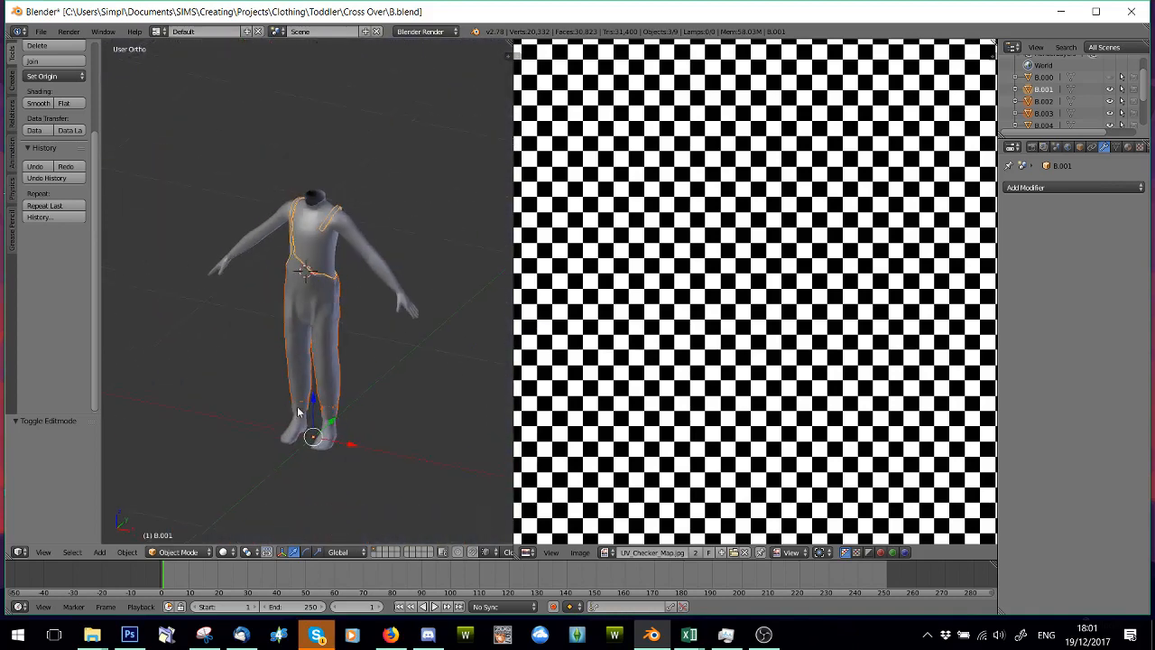
- Select the body mesh Regroup00 and hide it, leaving only the overalls displayed
right_click(321, 376)
scroll(348, 448, up, 5)
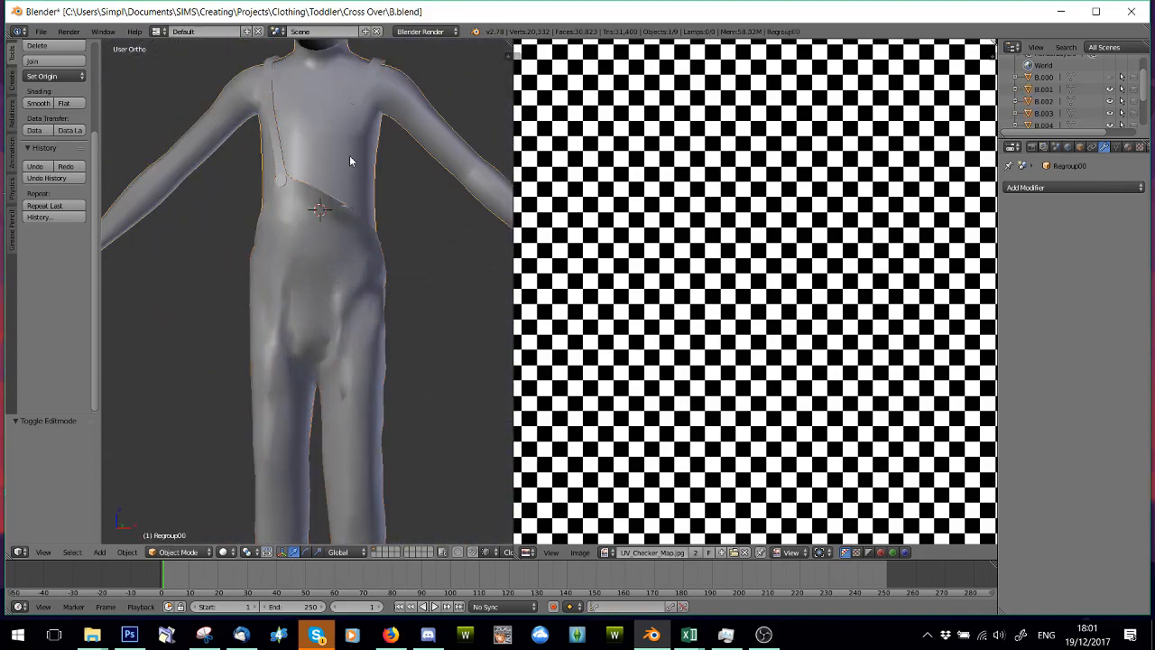
scroll(1110, 100, down, 2)
click(1110, 85)
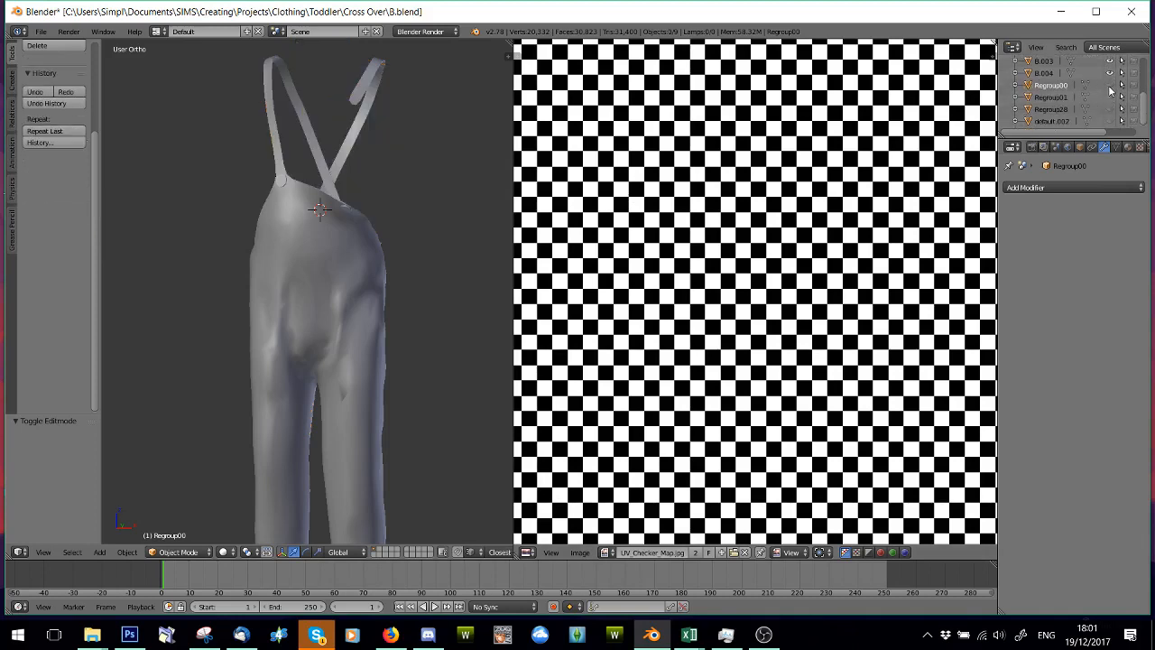
- Select all visible garment objects with B.002 active and join them into one object
scroll(260, 336, down, 4)
right_click(317, 301)
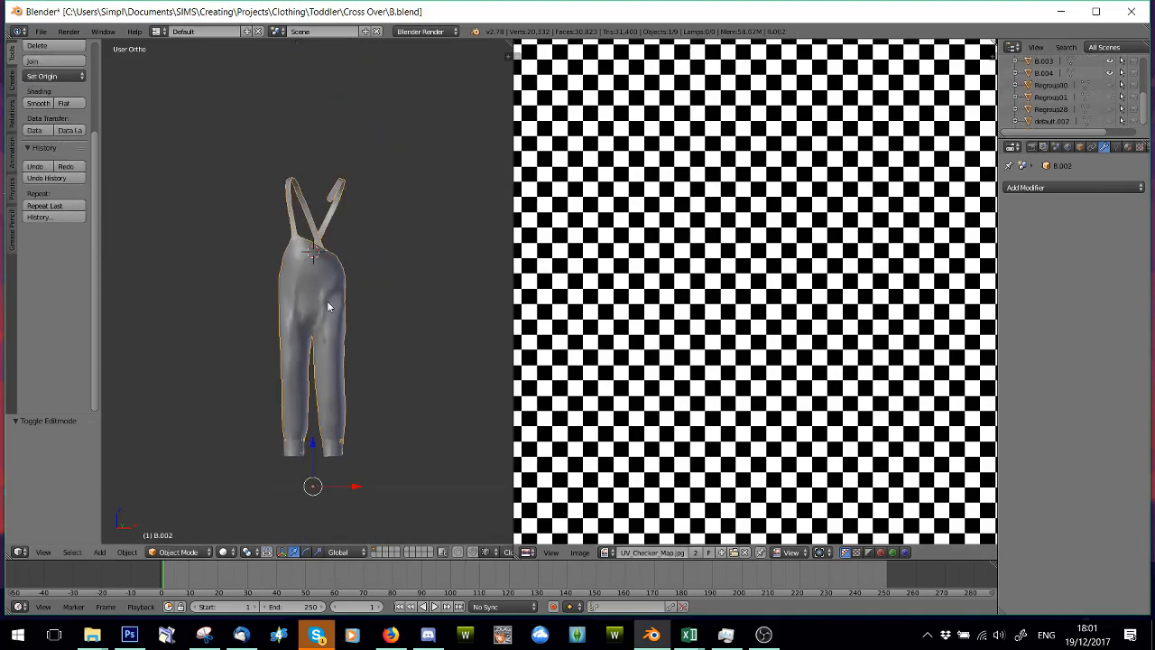
key(a)
key(a)
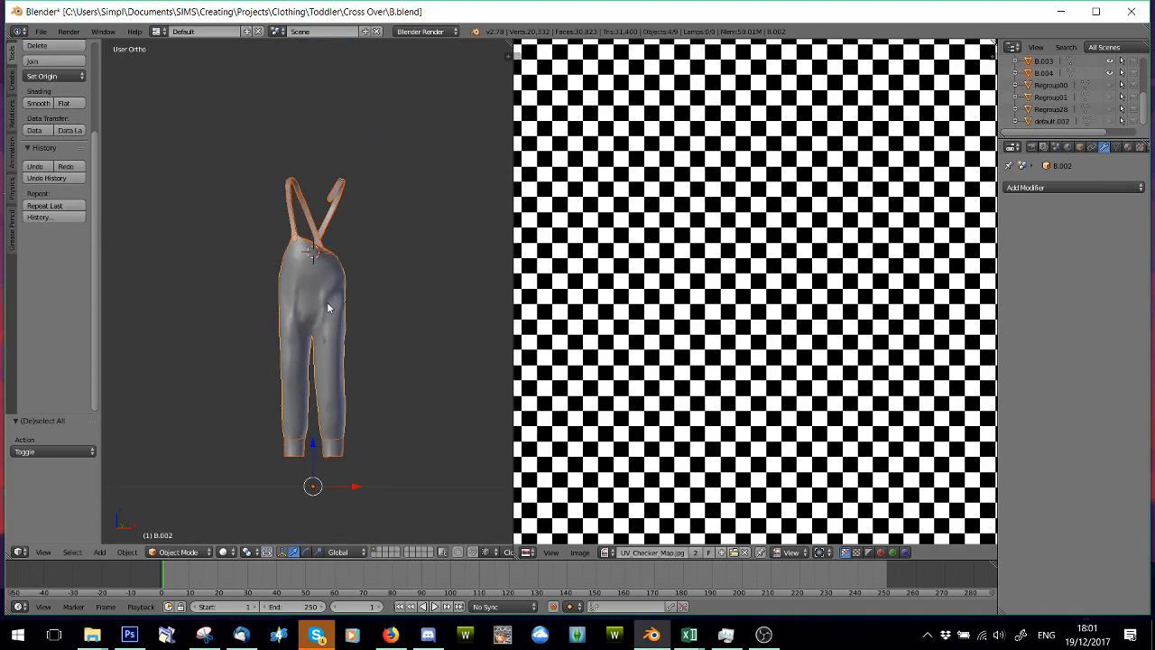
scroll(329, 309, up, 2)
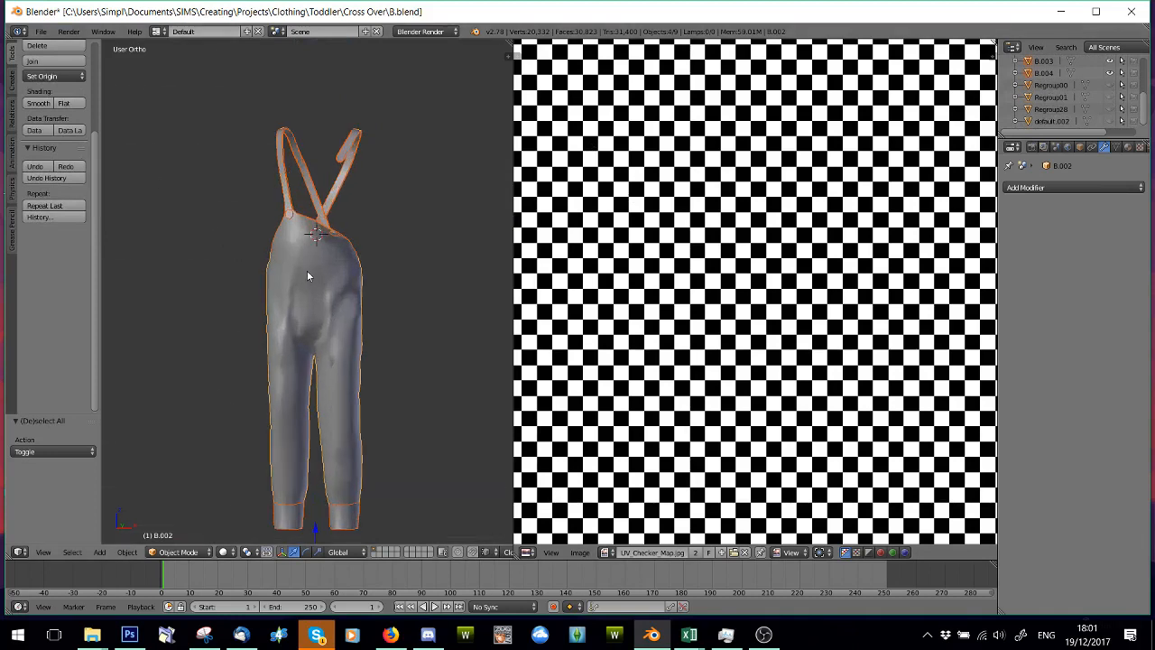
middle_drag(307, 276, 242, 182)
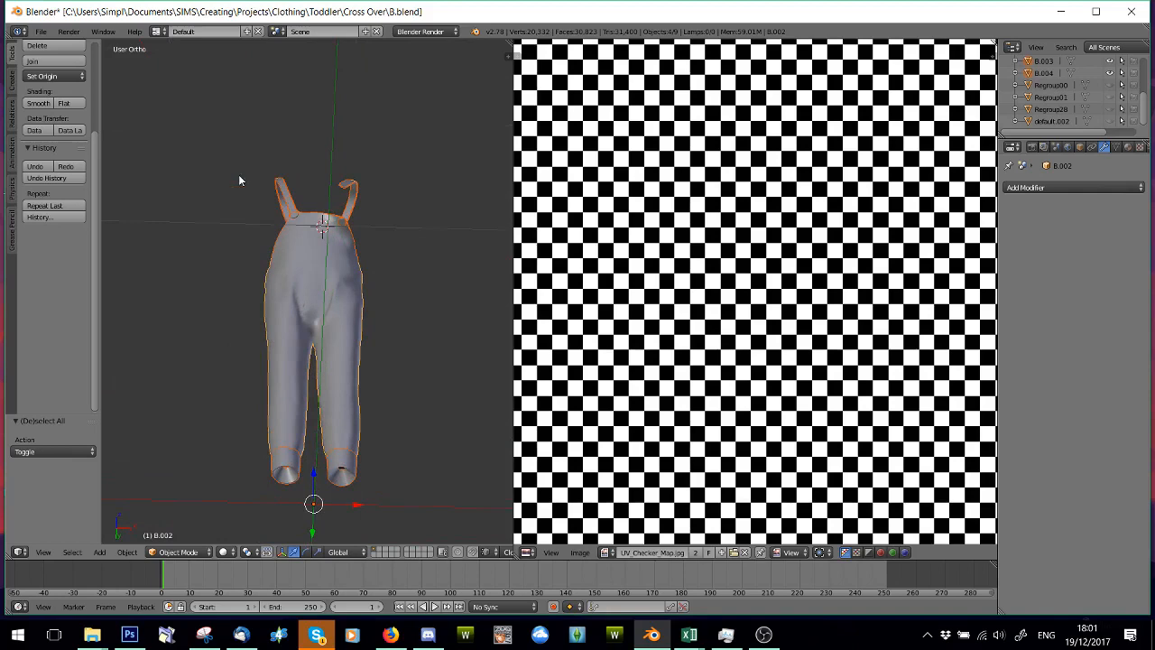
click(40, 63)
scroll(265, 253, up, 3)
middle_drag(265, 253, 277, 275)
scroll(278, 274, down, 2)
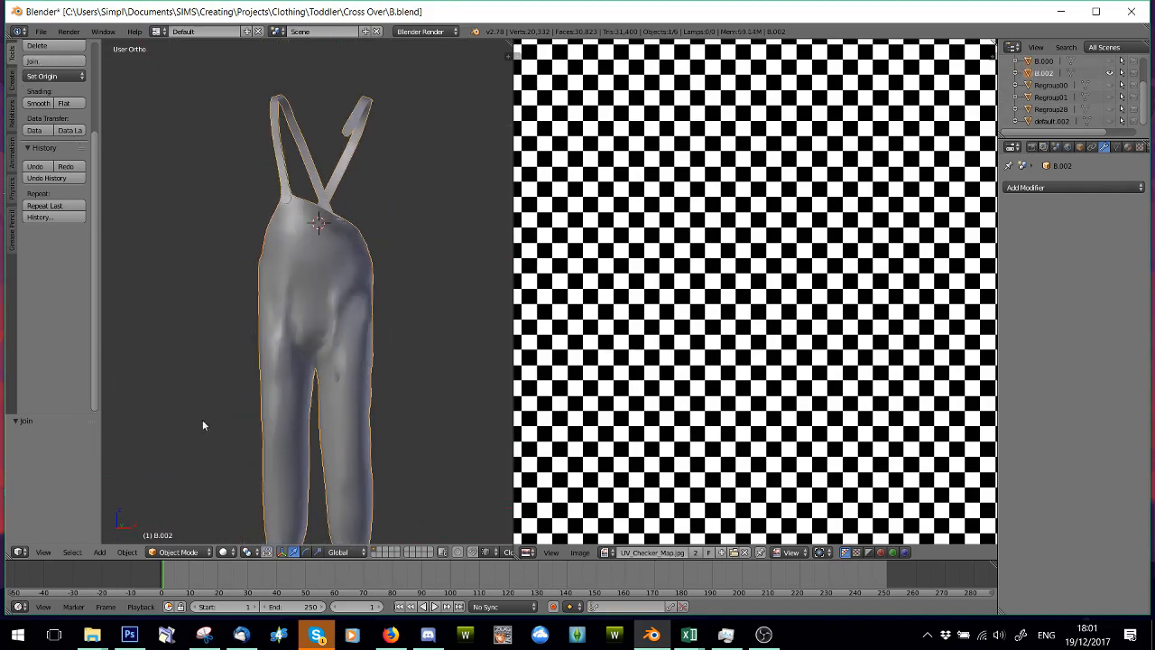
- Open the joined overalls in Edit Mode and examine the triangle count, overall mesh density and waistline opening
click(178, 552)
click(177, 526)
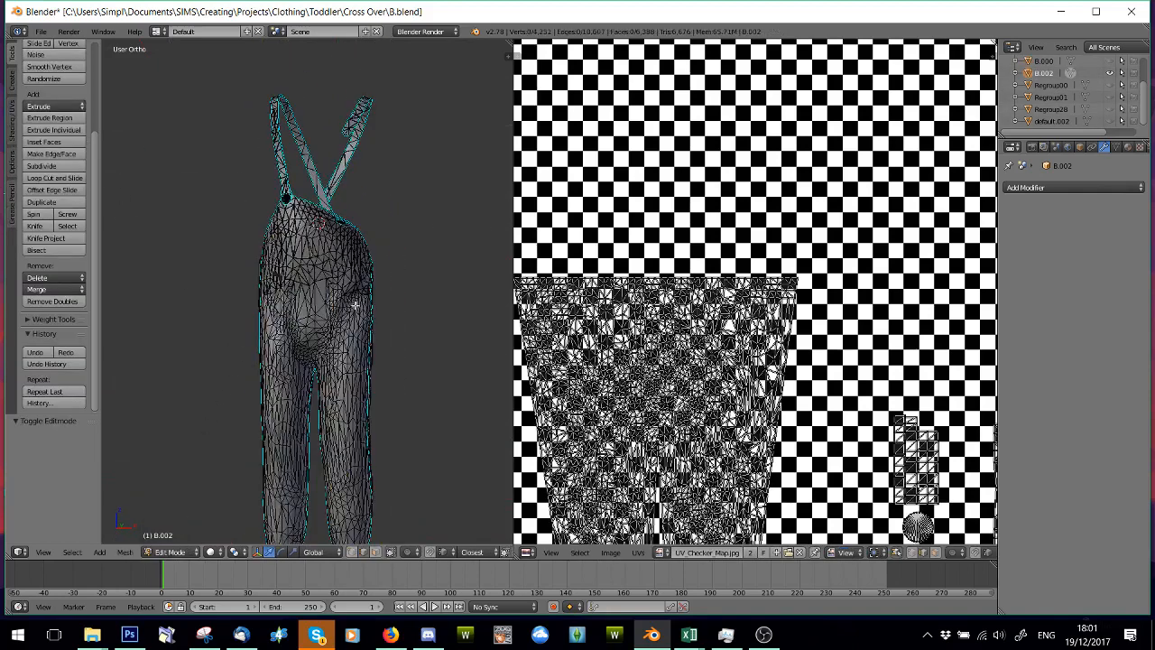
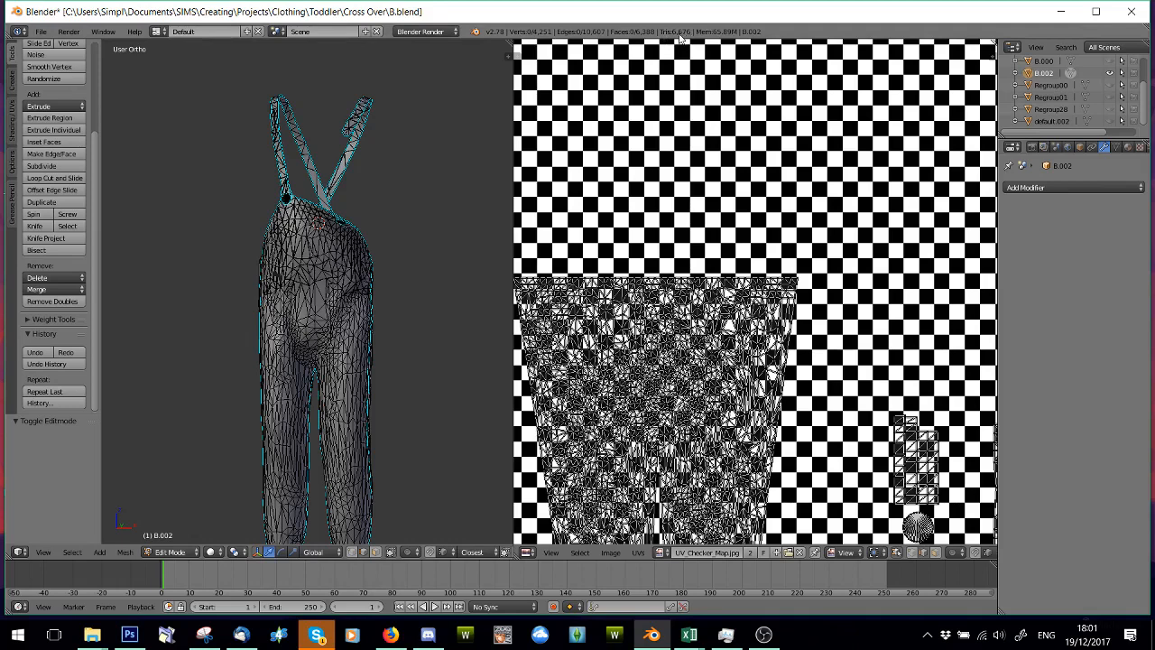
scroll(273, 462, down, 3)
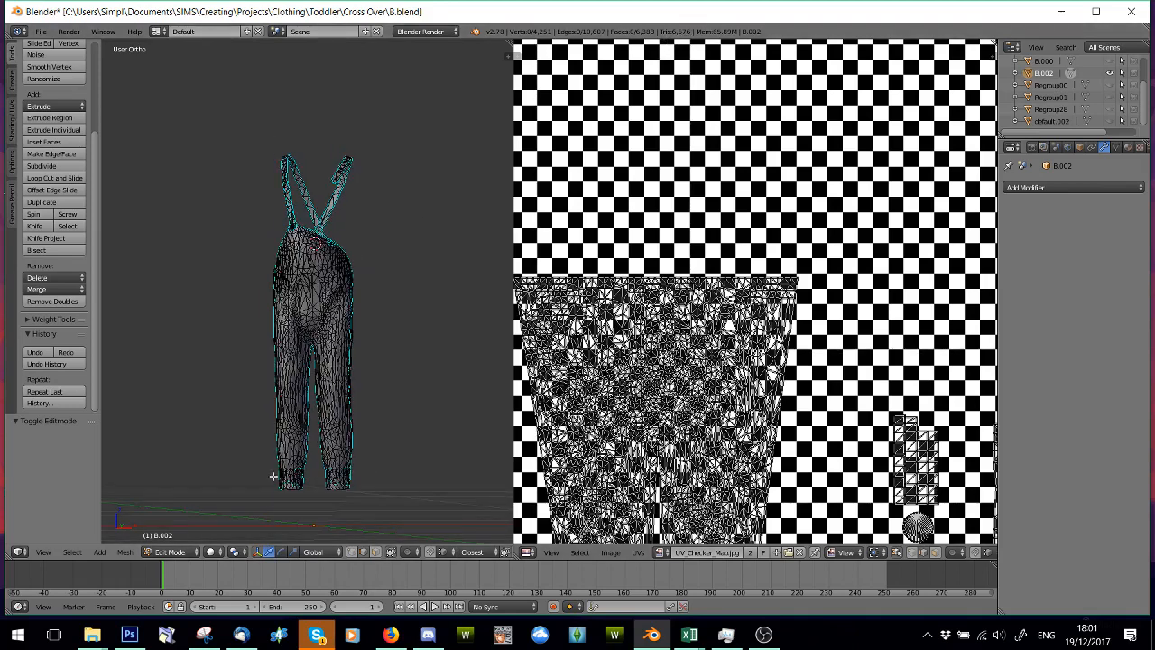
scroll(299, 476, up, 4)
scroll(297, 501, down, 5)
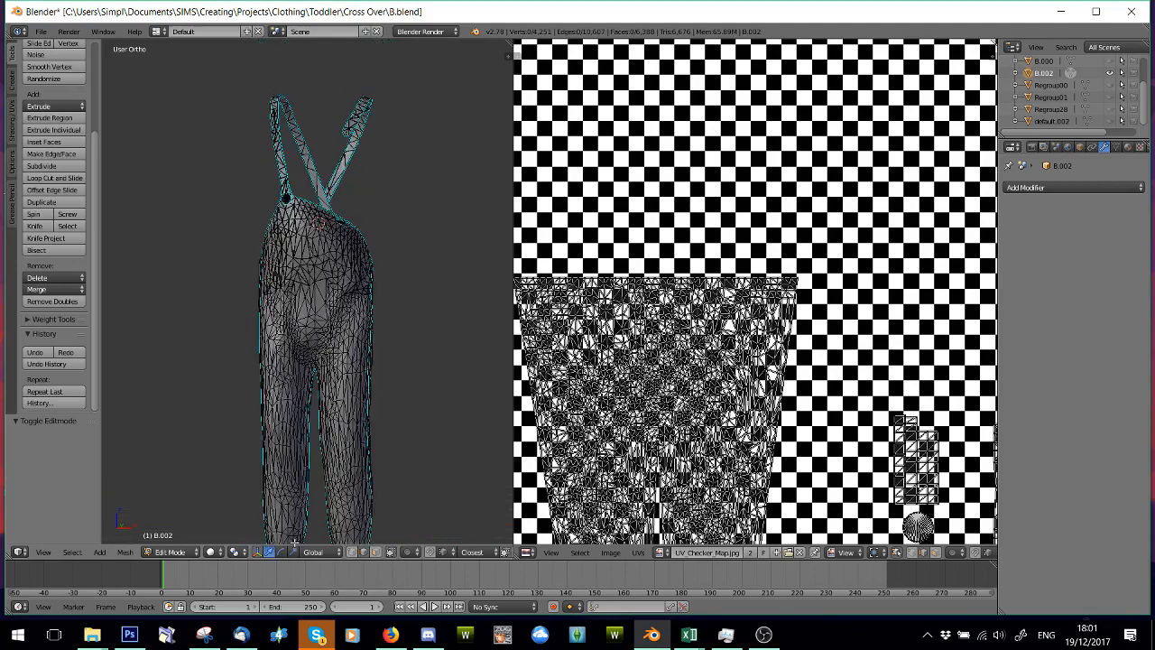
scroll(336, 352, up, 4)
scroll(337, 352, up, 1)
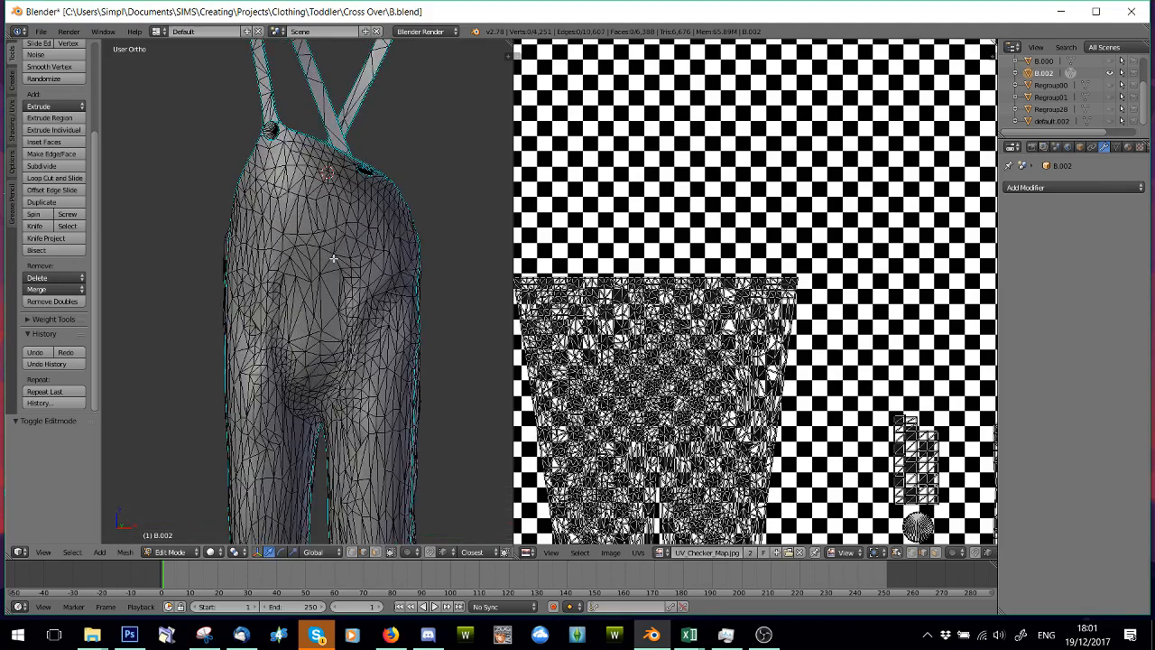
shift+middle_drag(319, 259, 310, 385)
scroll(305, 360, down, 2)
middle_drag(366, 362, 260, 402)
scroll(262, 396, up, 3)
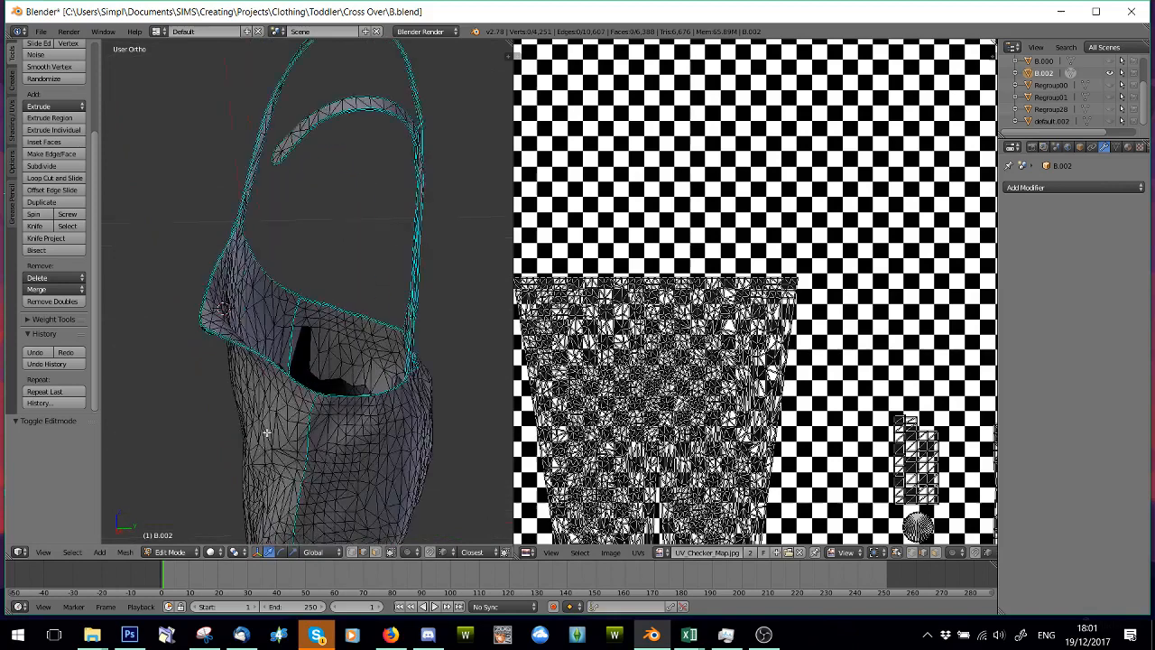
- Check the side seam's shading in Object Mode and return to Edit Mode
click(170, 552)
click(181, 539)
middle_drag(294, 435, 340, 301)
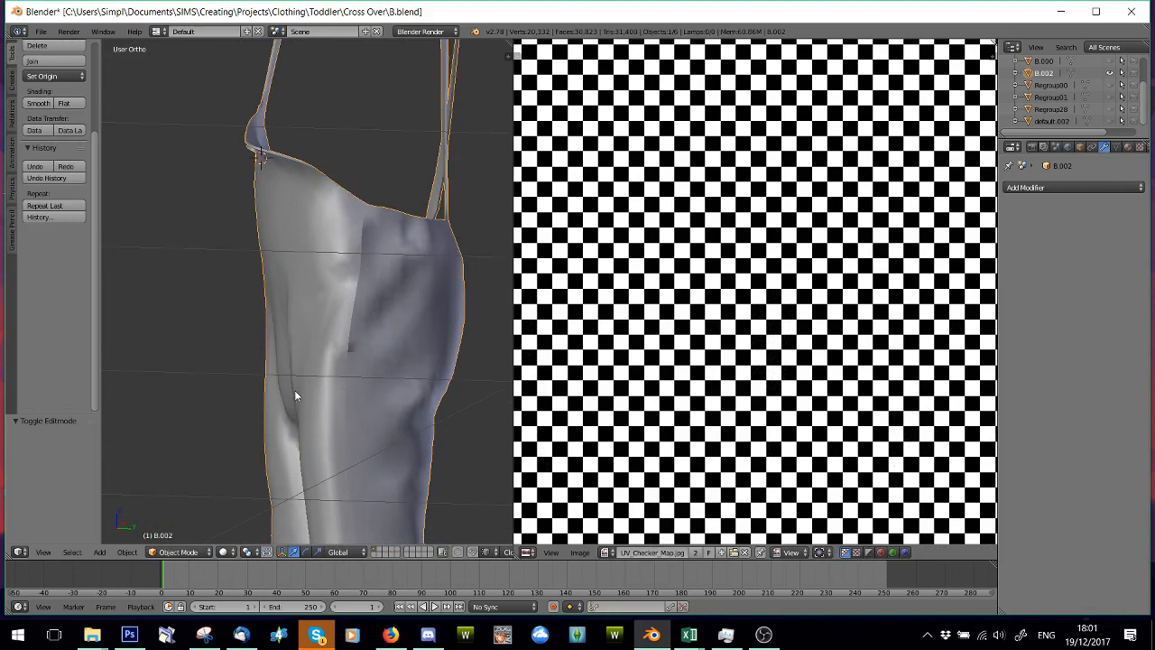
middle_drag(294, 395, 169, 542)
click(181, 552)
click(180, 526)
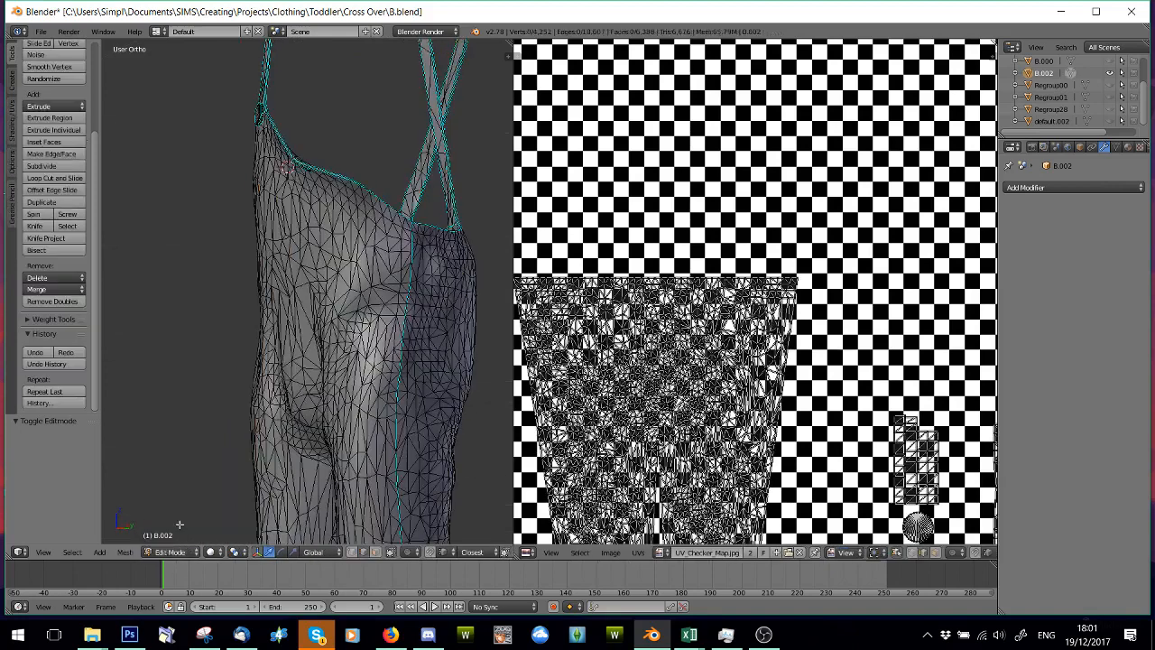
- Select the linked outer faces of the trousers' front and back pieces
scroll(290, 361, down, 2)
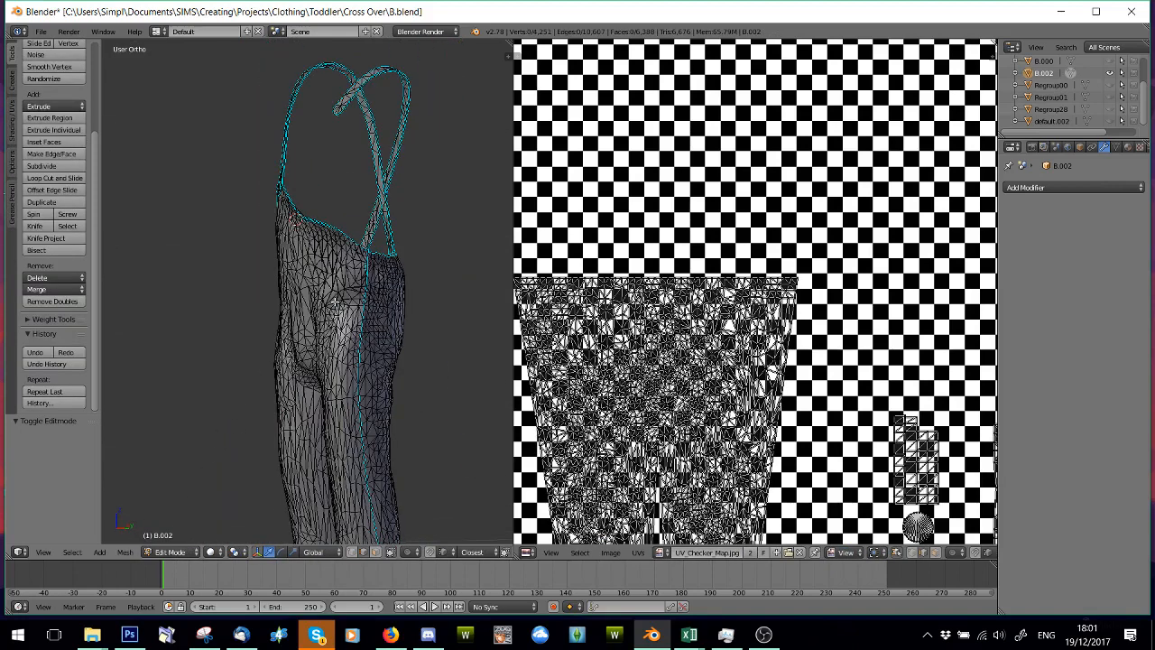
key(l)
scroll(373, 307, up, 2)
key(ctrl+z)
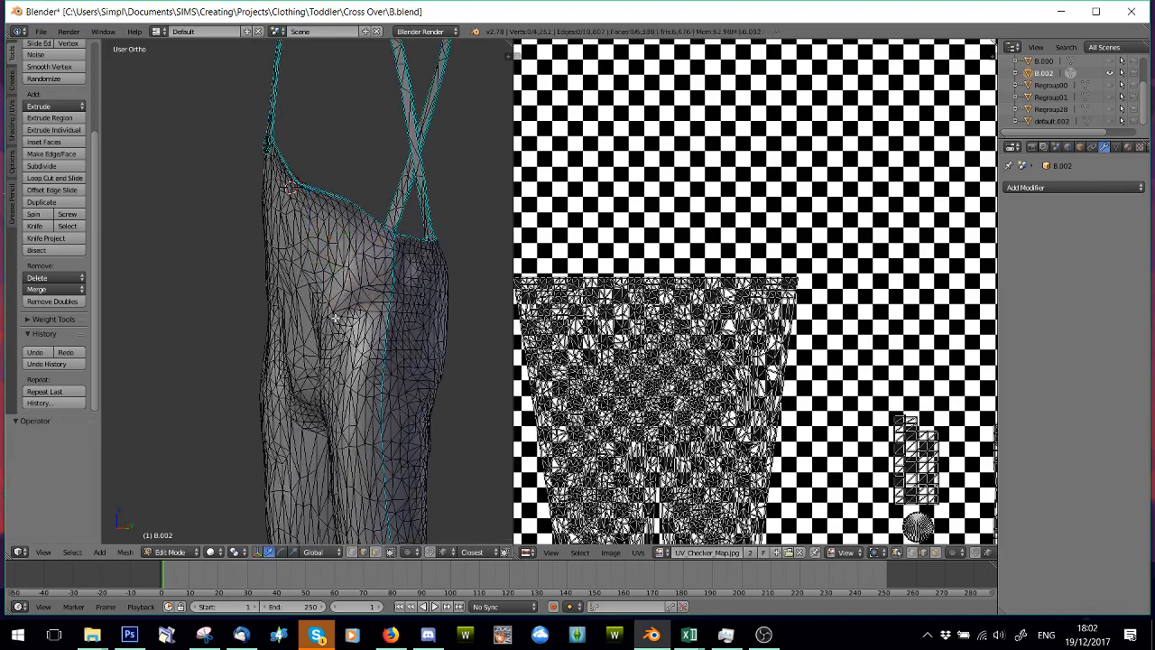
key(l)
key(l)
middle_drag(411, 329, 361, 327)
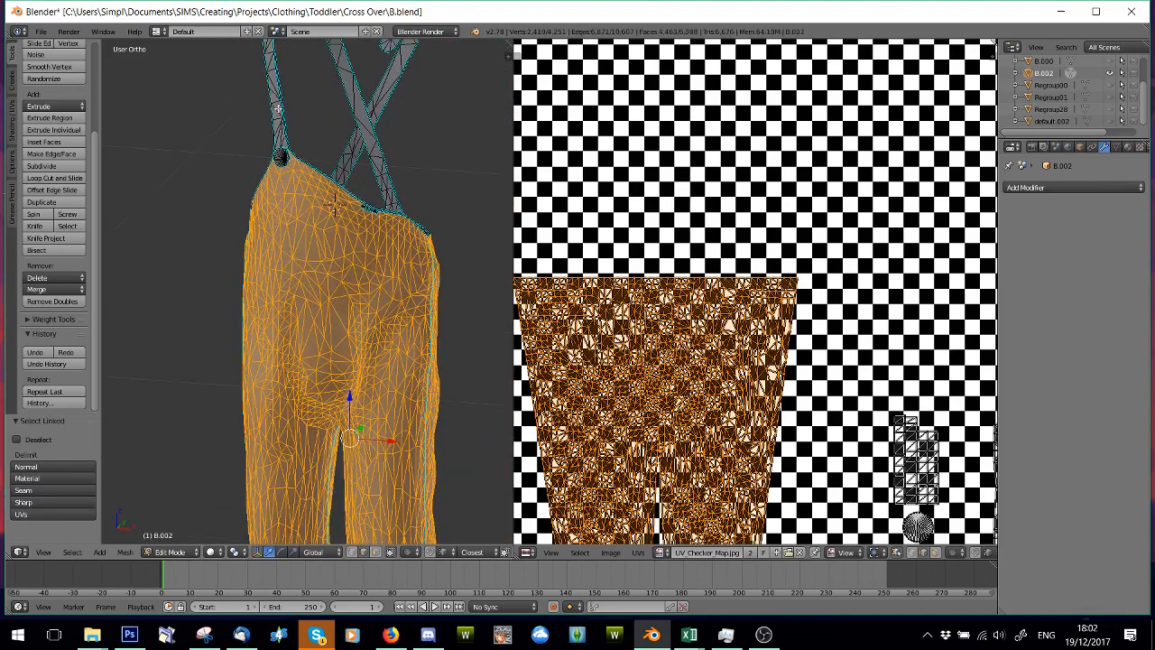
- Add the linked outer faces of the strap attached at the front button to the selection
key(k)
key(Escape)
key(l)
middle_drag(381, 183, 354, 102)
key(l)
scroll(318, 188, down, 3)
middle_drag(327, 268, 311, 237)
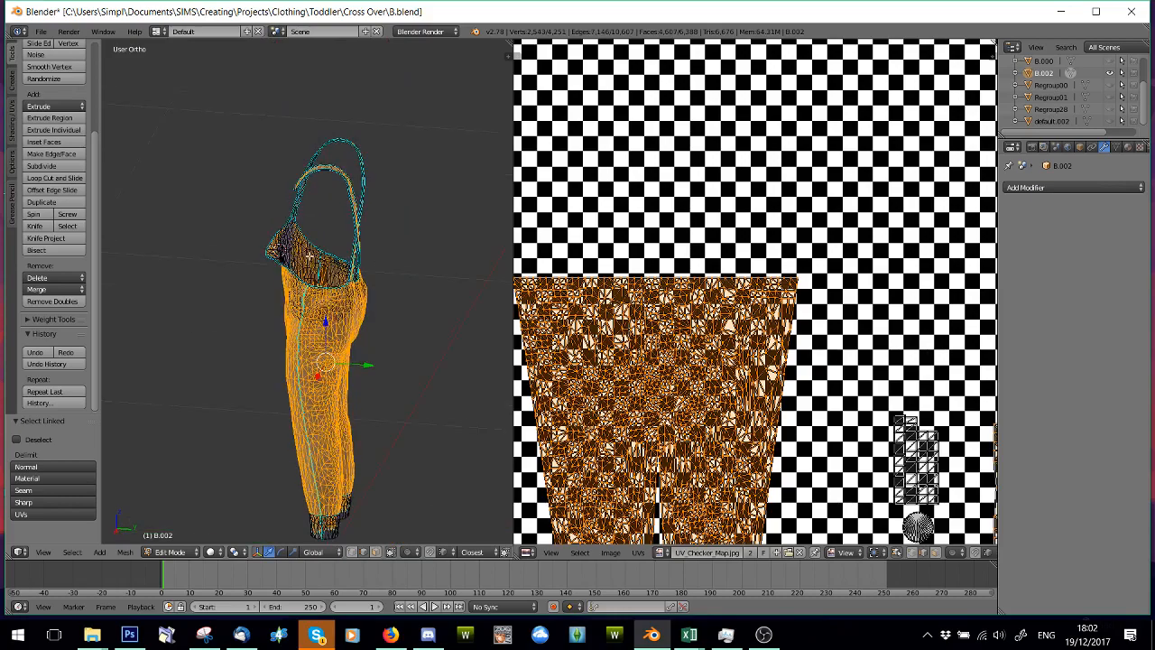
- Add the linked outer faces of both ankle cuffs, front and back, to the selection
scroll(300, 210, up, 5)
middle_drag(275, 338, 324, 342)
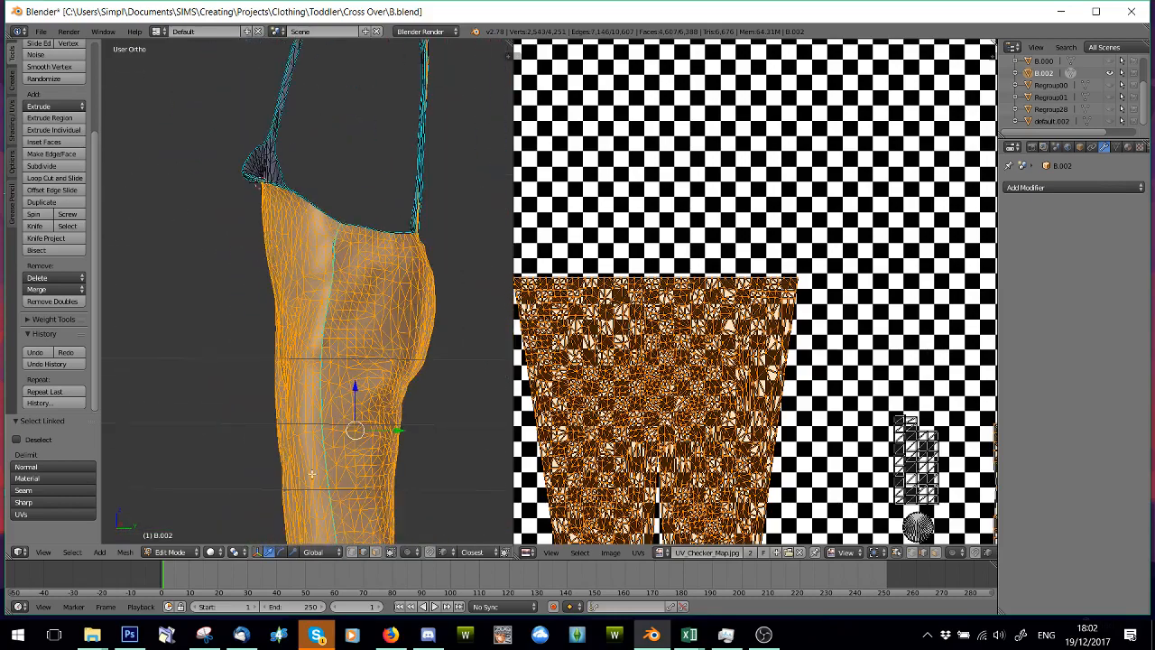
shift+middle_drag(312, 474, 323, 185)
scroll(317, 407, up, 1)
shift+middle_drag(383, 449, 338, 112)
scroll(355, 170, up, 5)
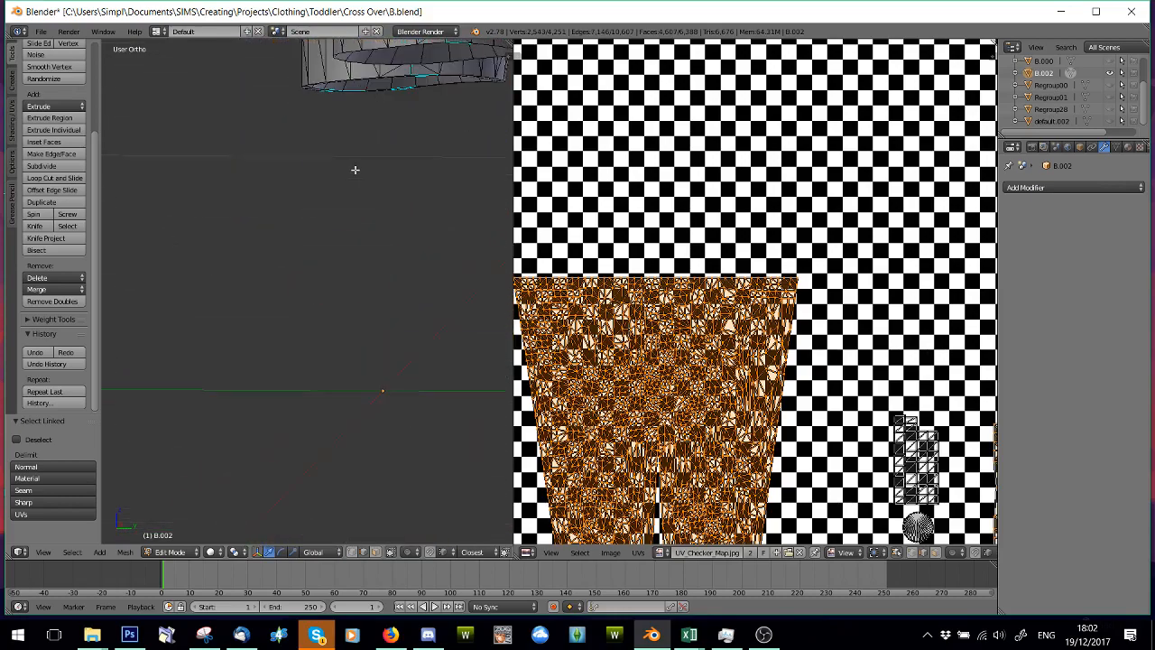
shift+middle_drag(355, 170, 291, 458)
key(l)
key(l)
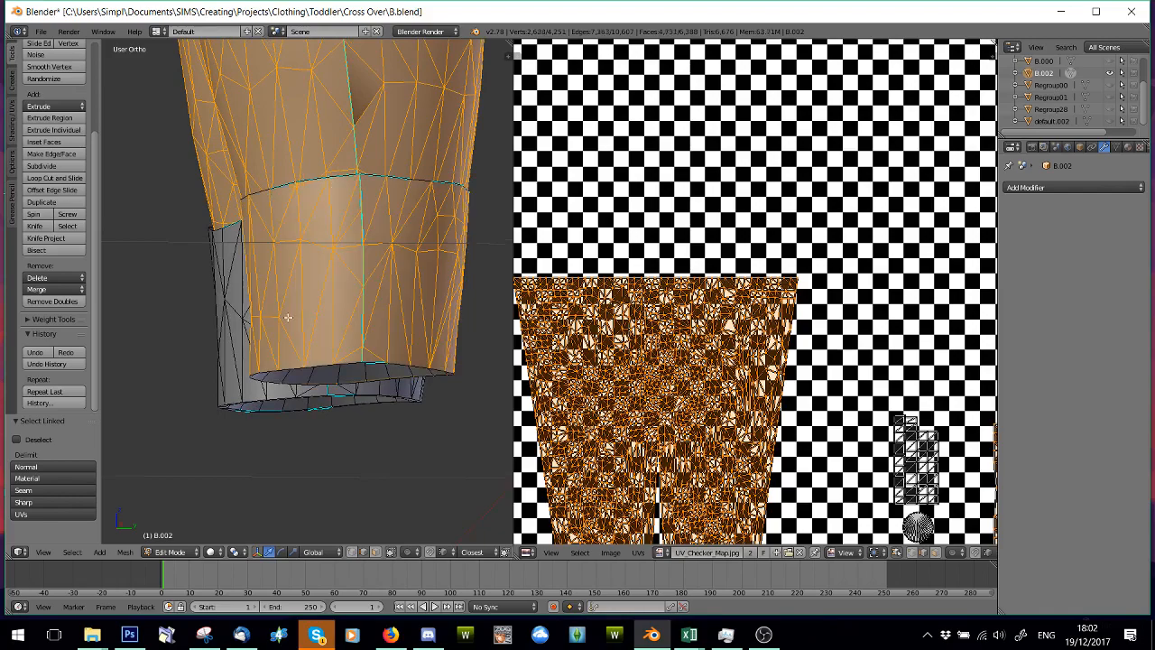
key(l)
middle_drag(383, 391, 318, 376)
key(l)
middle_drag(336, 331, 332, 260)
- Separate the selected outer faces of the trousers, straps and cuffs from the garment into their own object
scroll(201, 207, down, 5)
middle_drag(190, 148, 290, 261)
scroll(363, 173, down, 5)
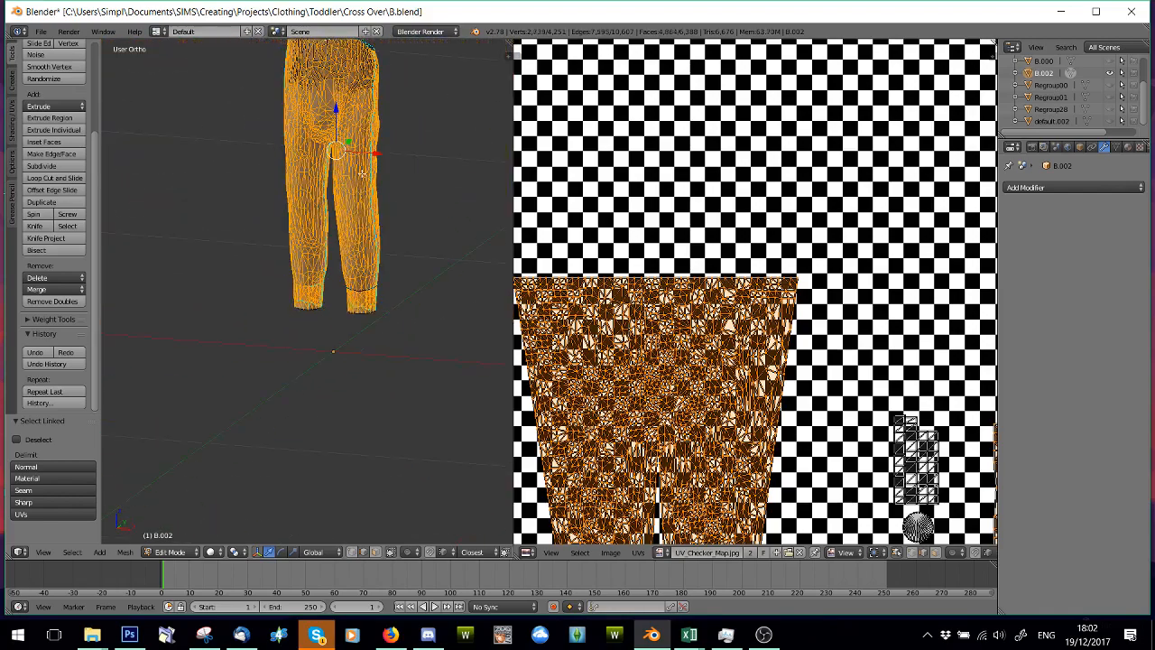
shift+middle_drag(359, 134, 340, 313)
scroll(315, 198, up, 5)
shift+middle_drag(320, 180, 269, 418)
scroll(301, 322, up, 3)
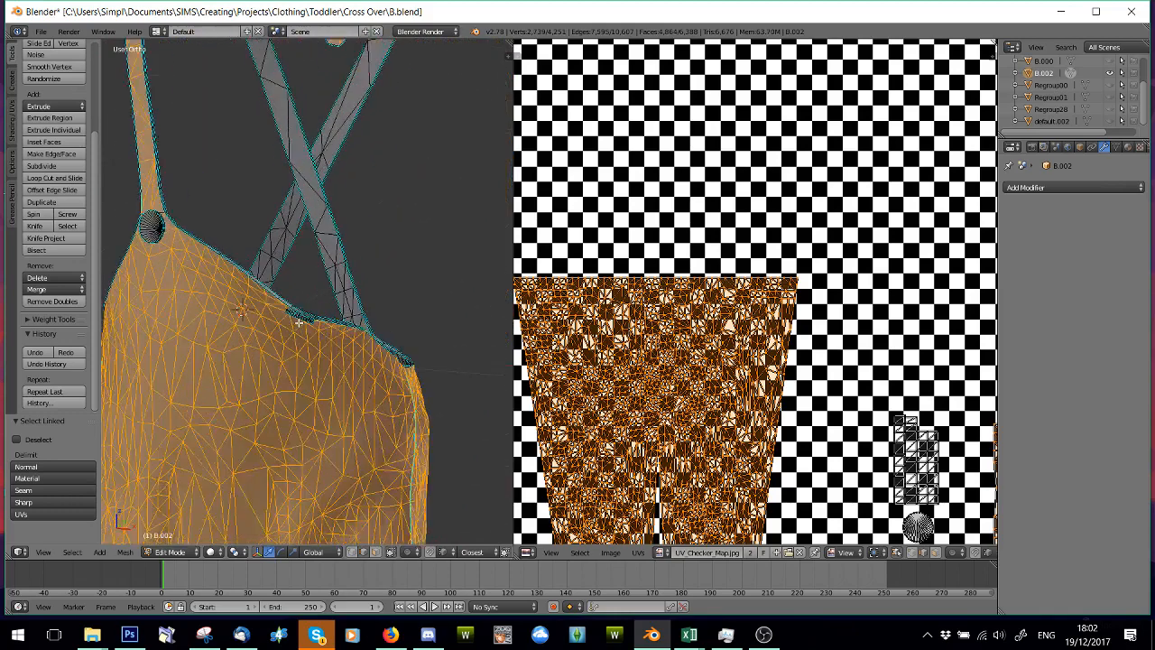
shift+middle_drag(312, 254, 327, 336)
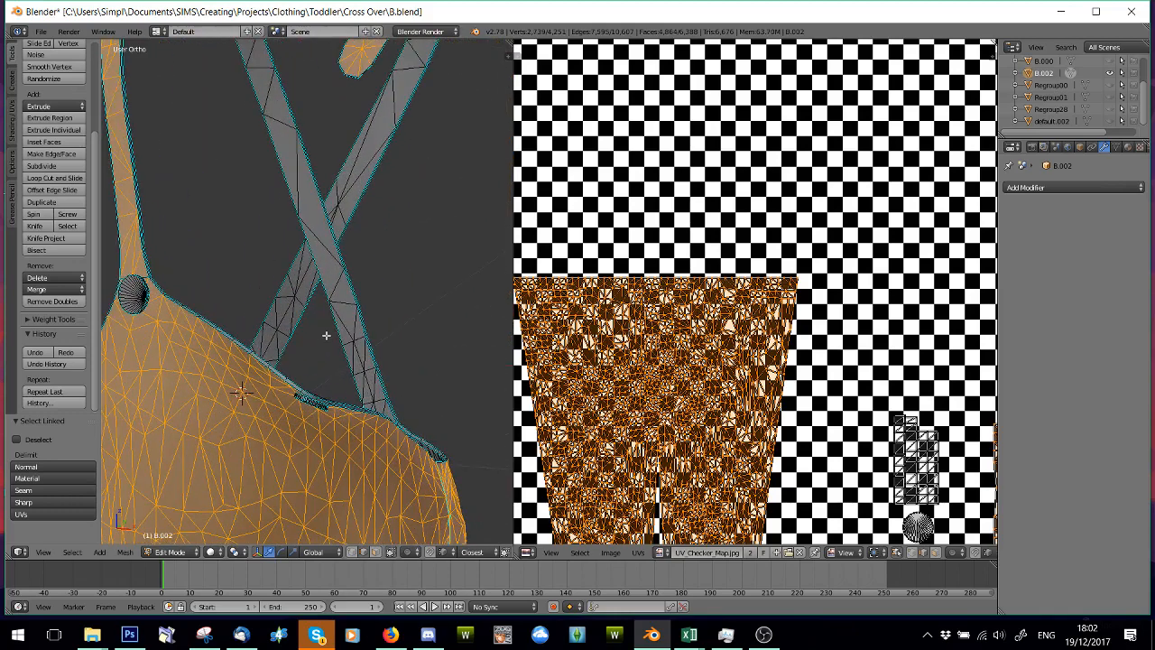
key(p)
click(326, 340)
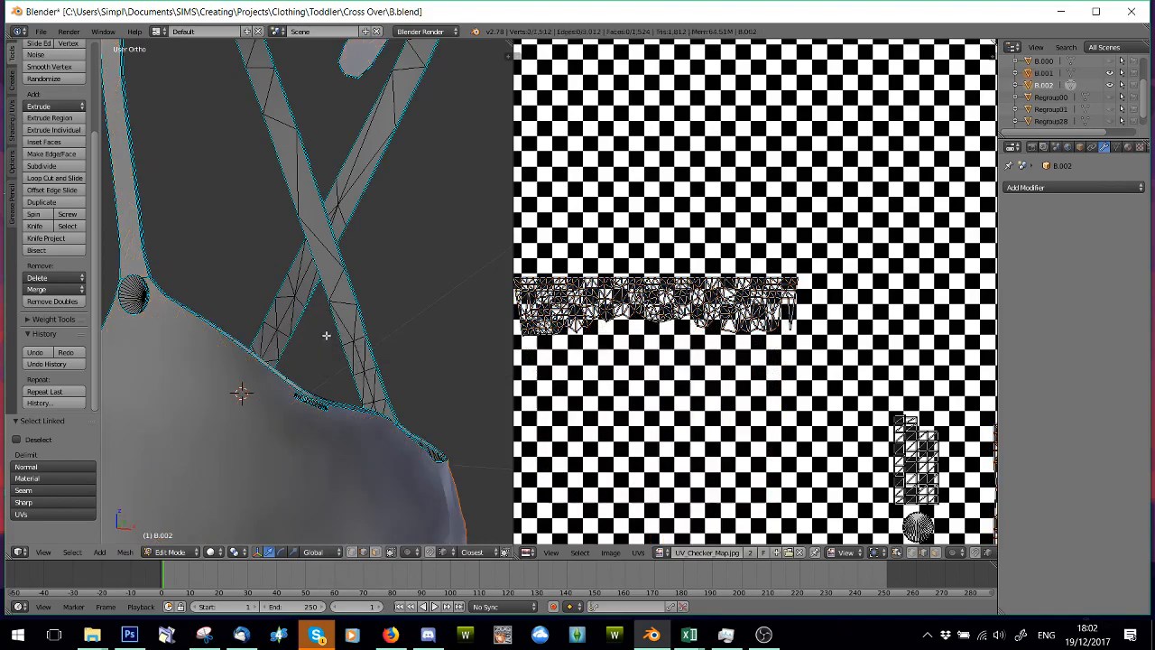
- Select the linked inner faces of the bib's upper lining and the inner sides of the straps
scroll(322, 335, down, 3)
scroll(321, 335, up, 3)
scroll(158, 426, down, 4)
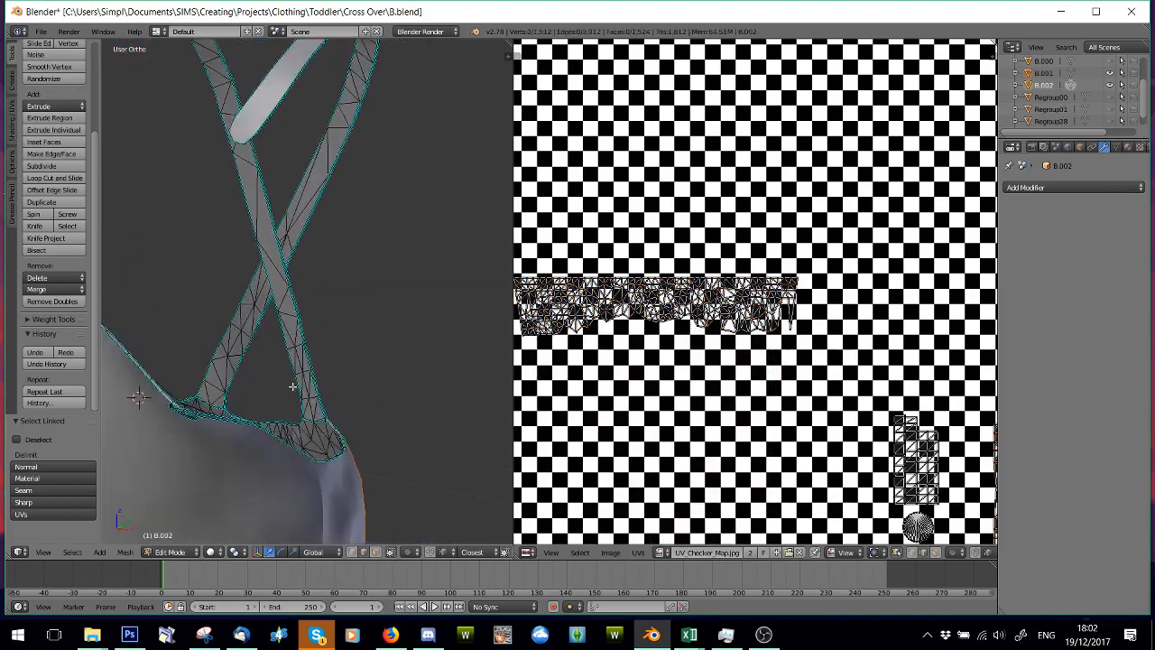
mouse_move(311, 341)
middle_down()
mouse_move(335, 370)
mouse_move(354, 358)
mouse_move(320, 342)
middle_up()
scroll(321, 342, up, 3)
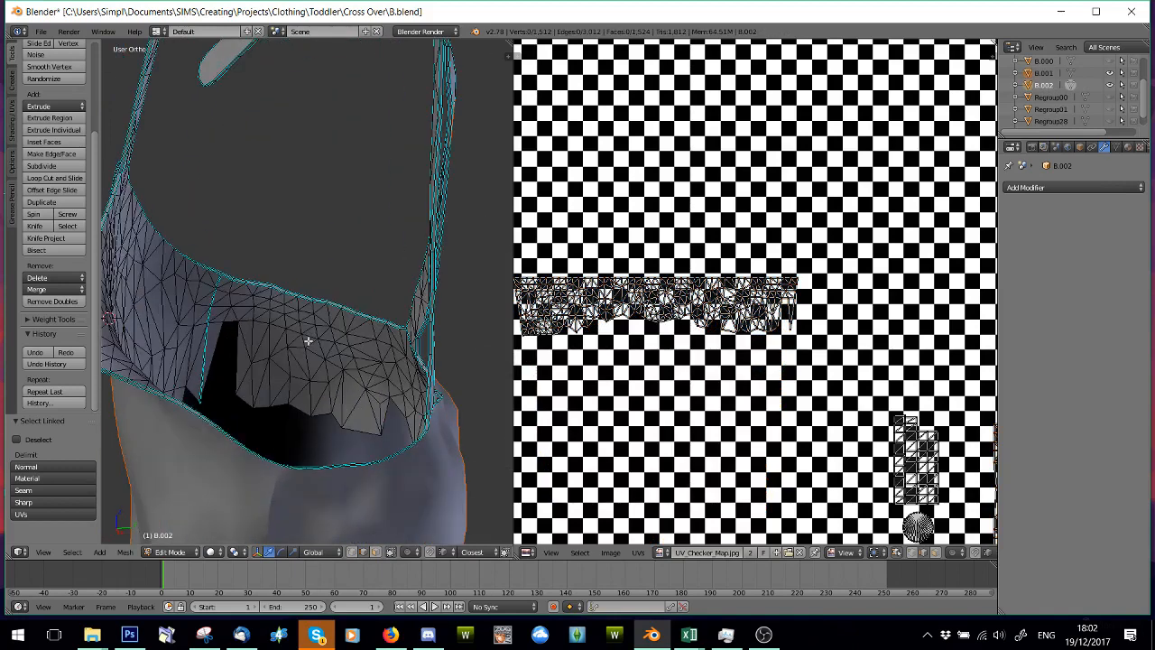
key(l)
key(l)
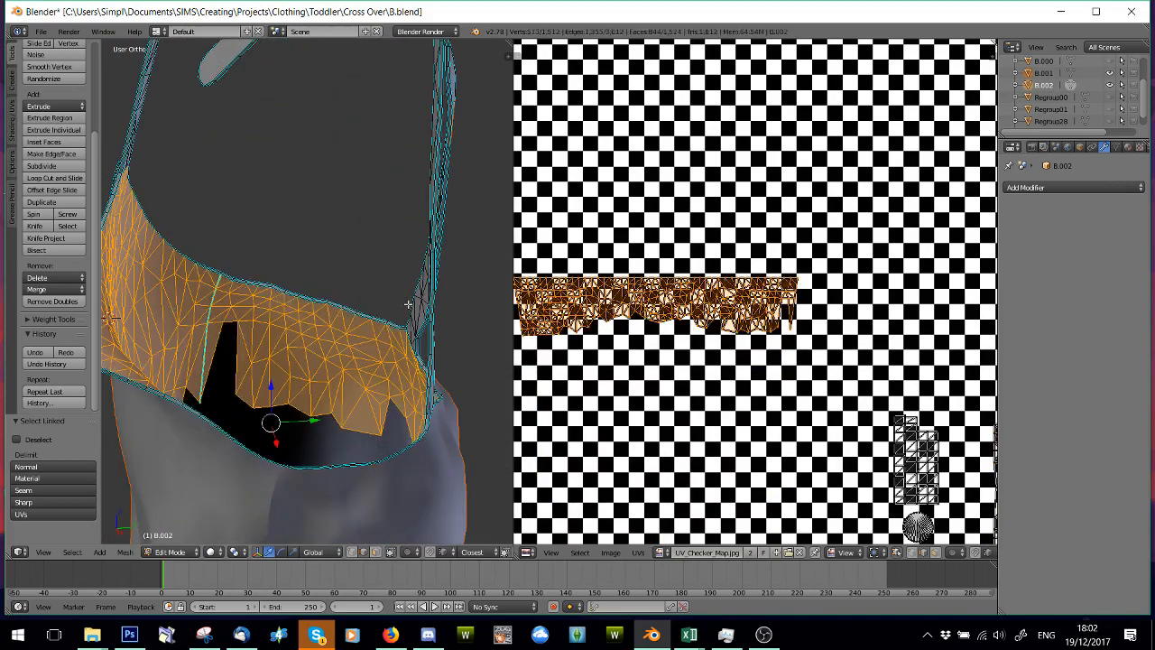
key(l)
scroll(355, 263, down, 3)
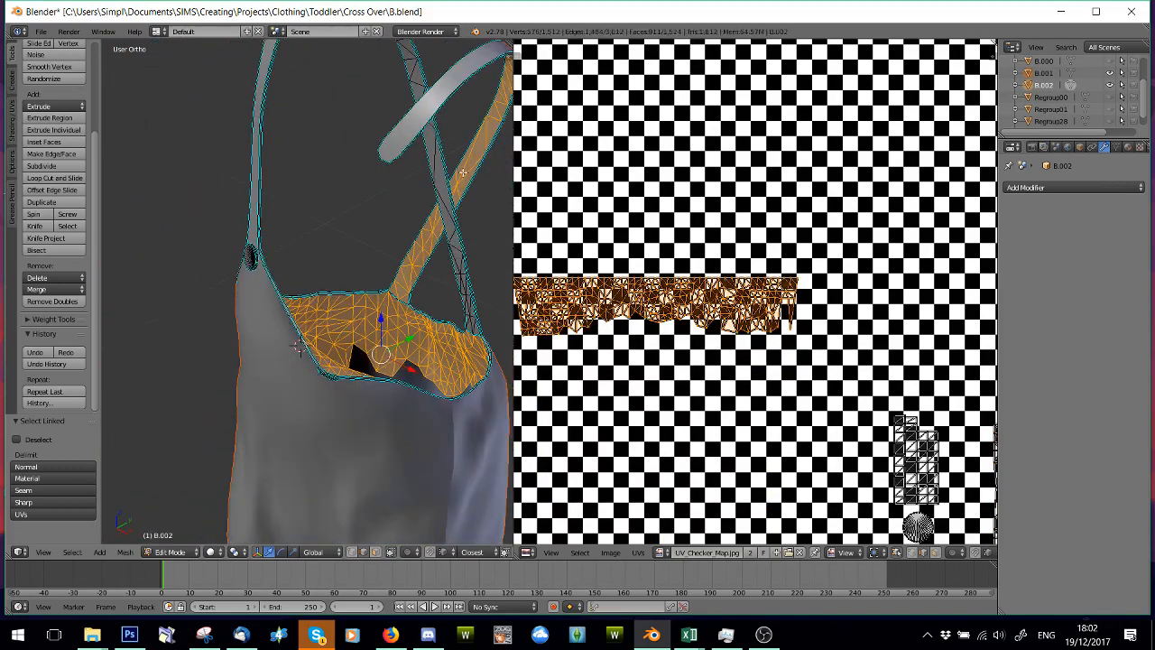
scroll(397, 312, up, 3)
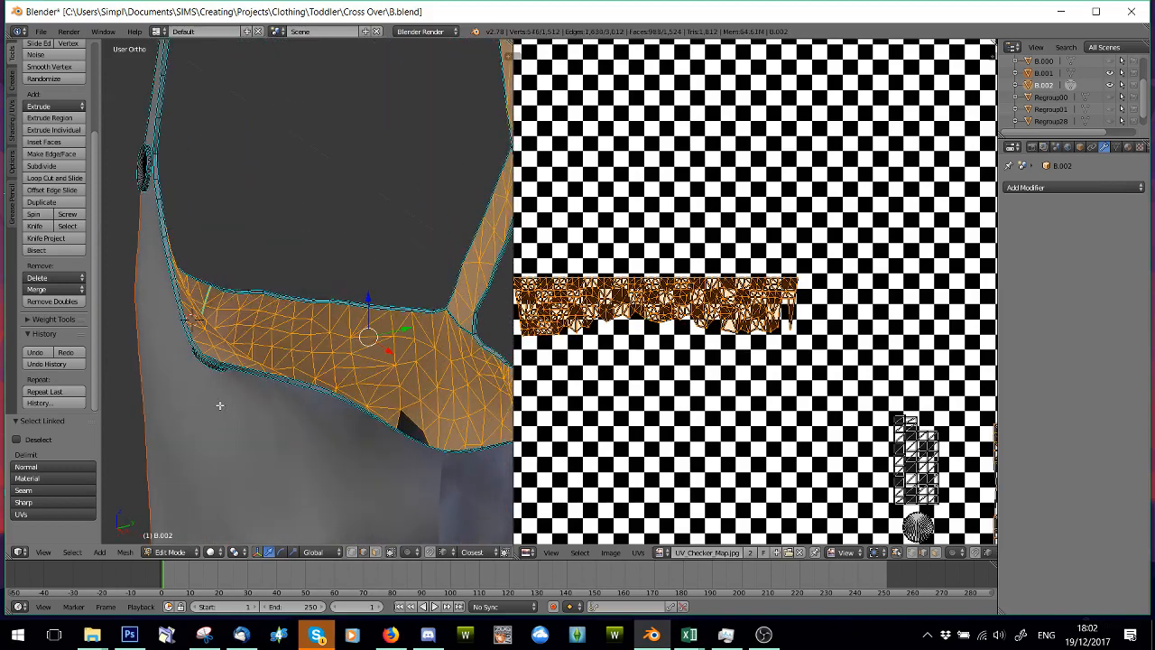
scroll(270, 378, down, 3)
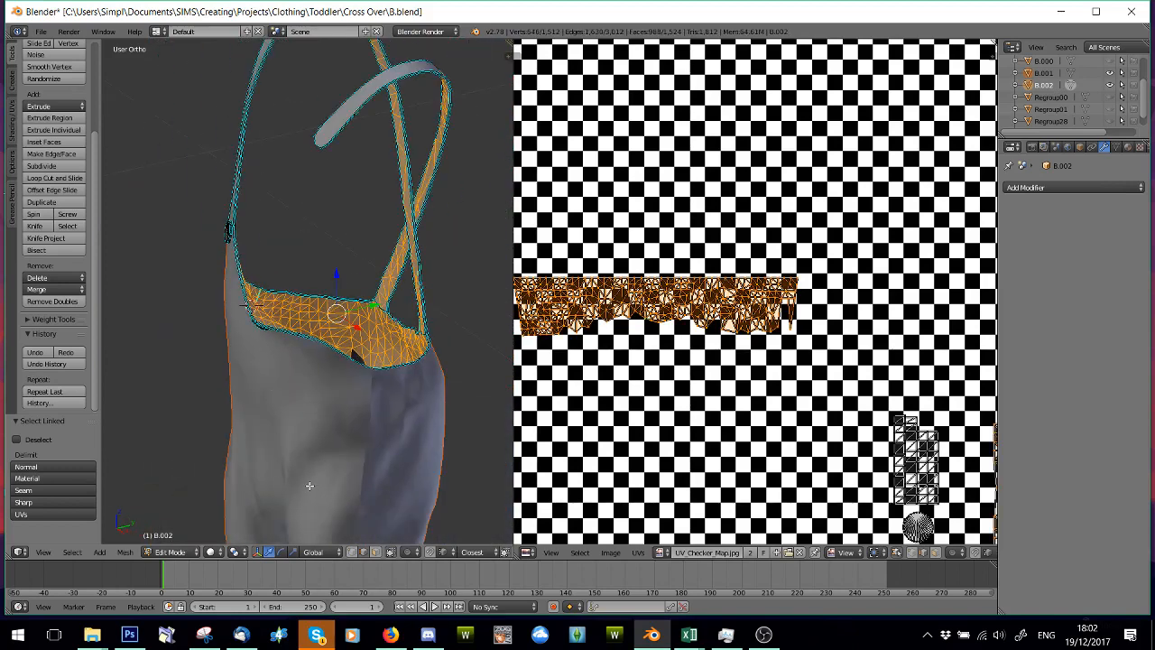
- Add the linked inner faces that fill both ankle openings to the selection
shift+middle_drag(305, 485, 320, 257)
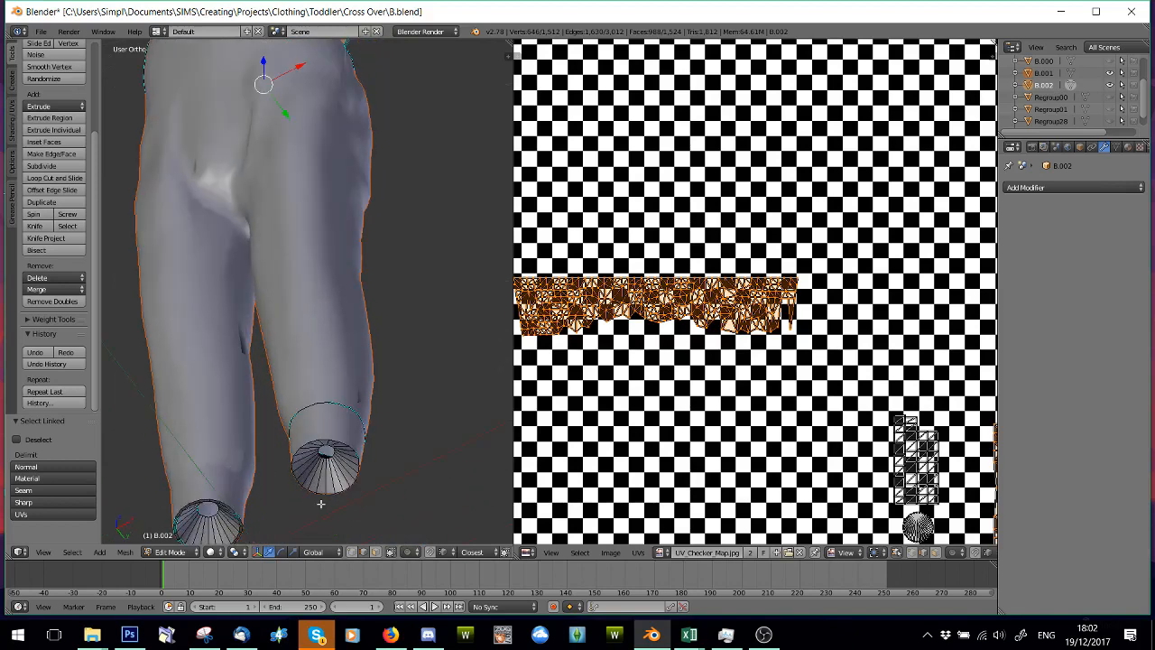
scroll(319, 502, up, 2)
shift+middle_drag(315, 452, 393, 229)
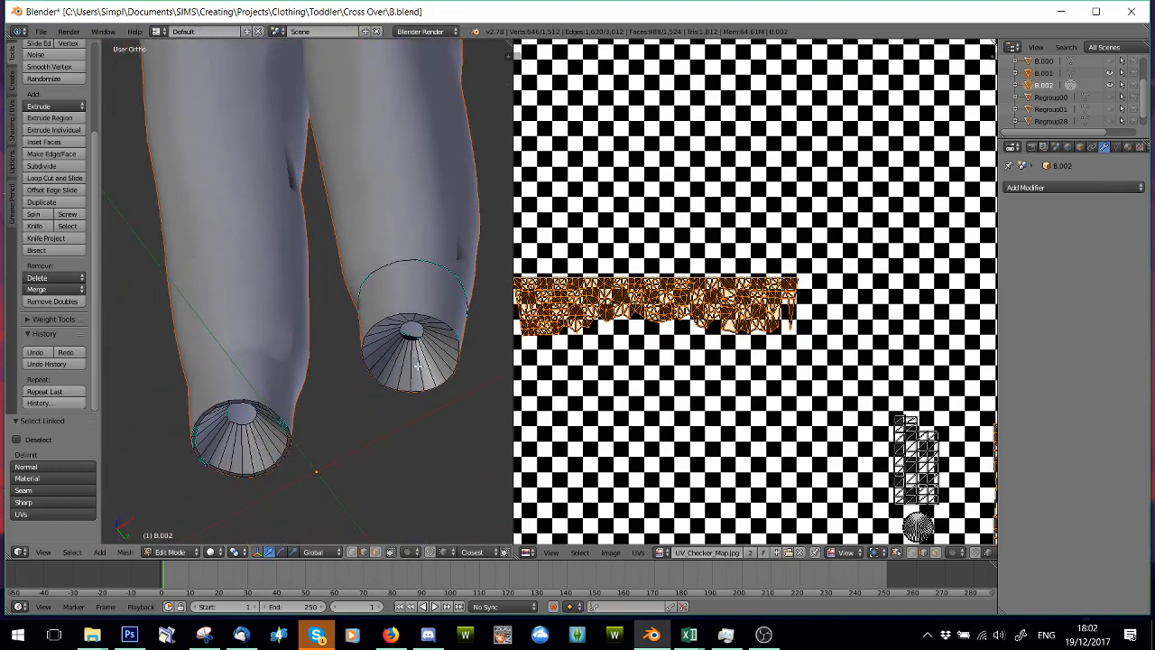
key(l)
key(l)
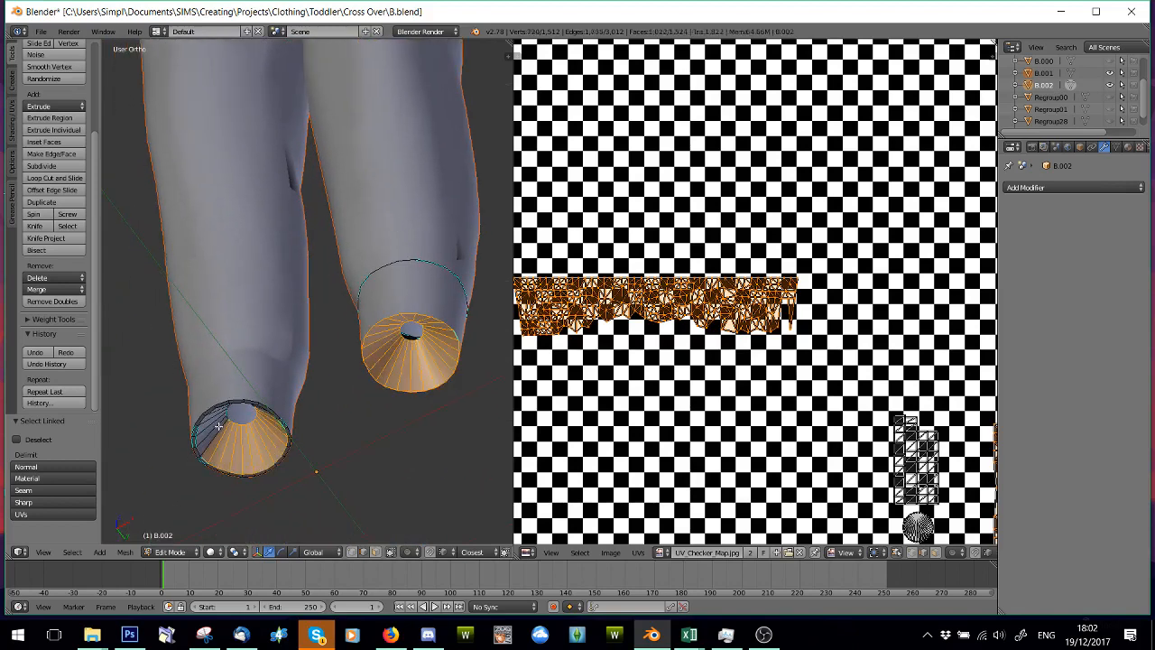
scroll(265, 339, down, 3)
middle_drag(265, 340, 365, 389)
scroll(365, 389, up, 7)
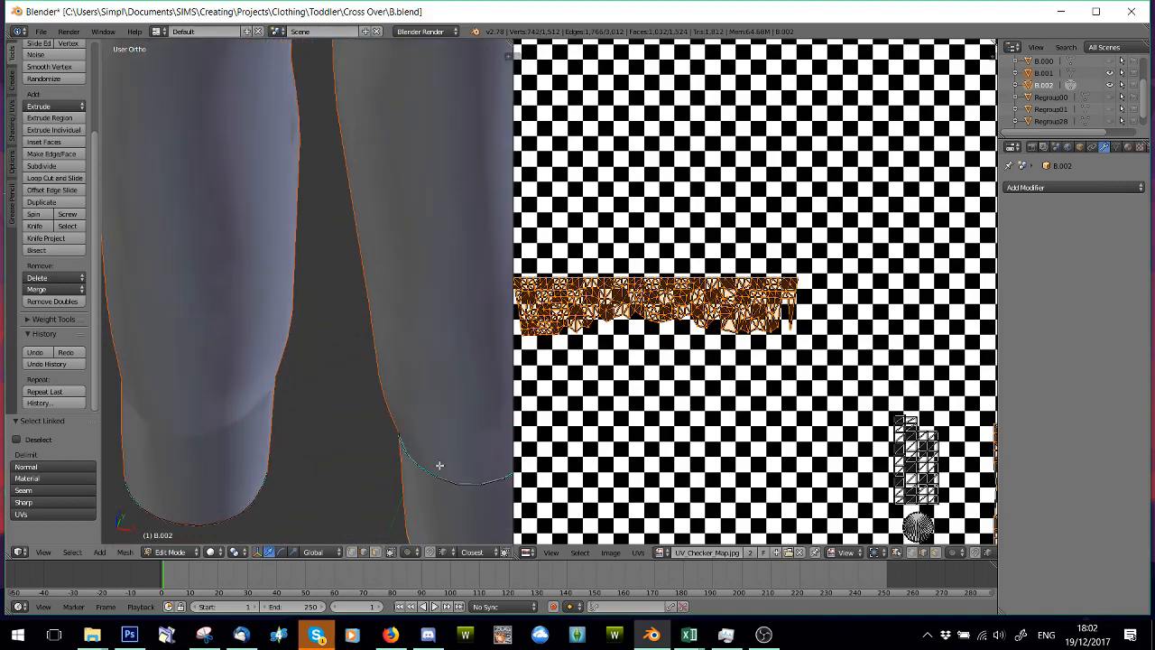
scroll(365, 399, down, 3)
scroll(350, 263, down, 3)
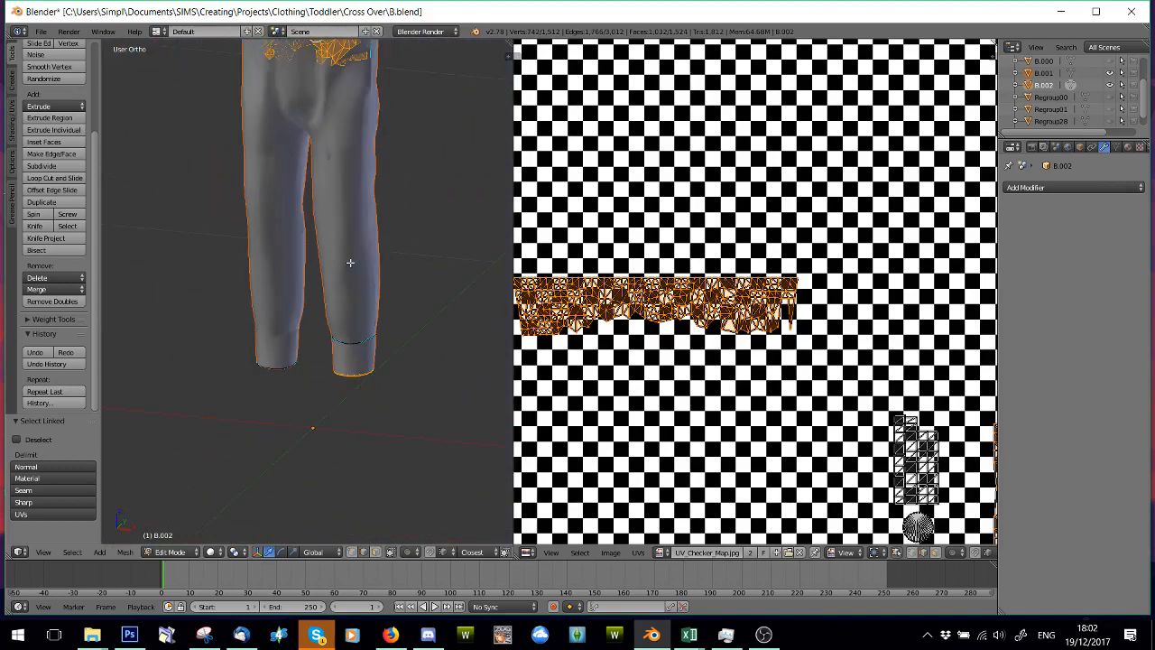
- Separate the selected inner faces into their own object and return to Object Mode
middle_drag(334, 173, 290, 303)
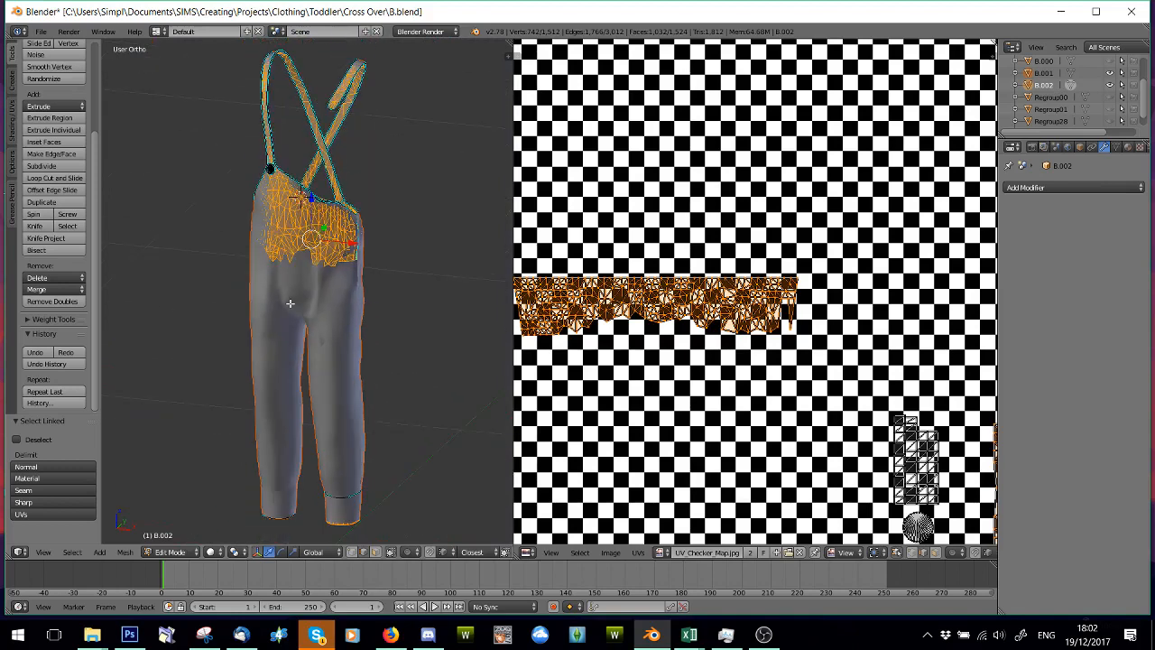
key(p)
click(289, 304)
click(168, 552)
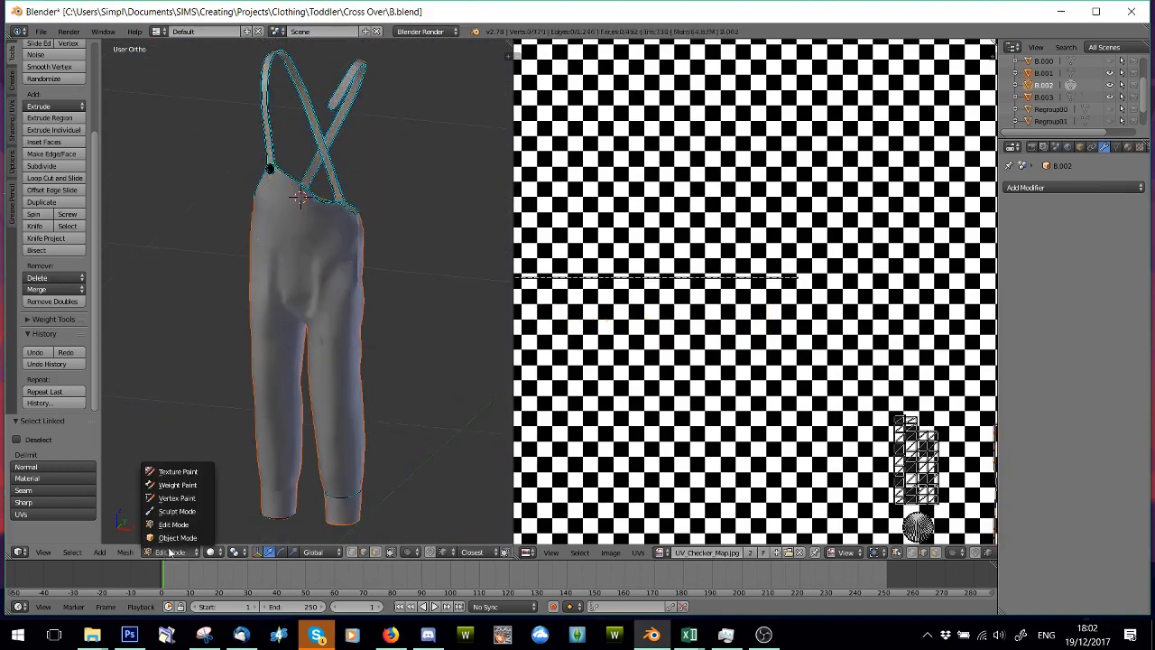
click(177, 537)
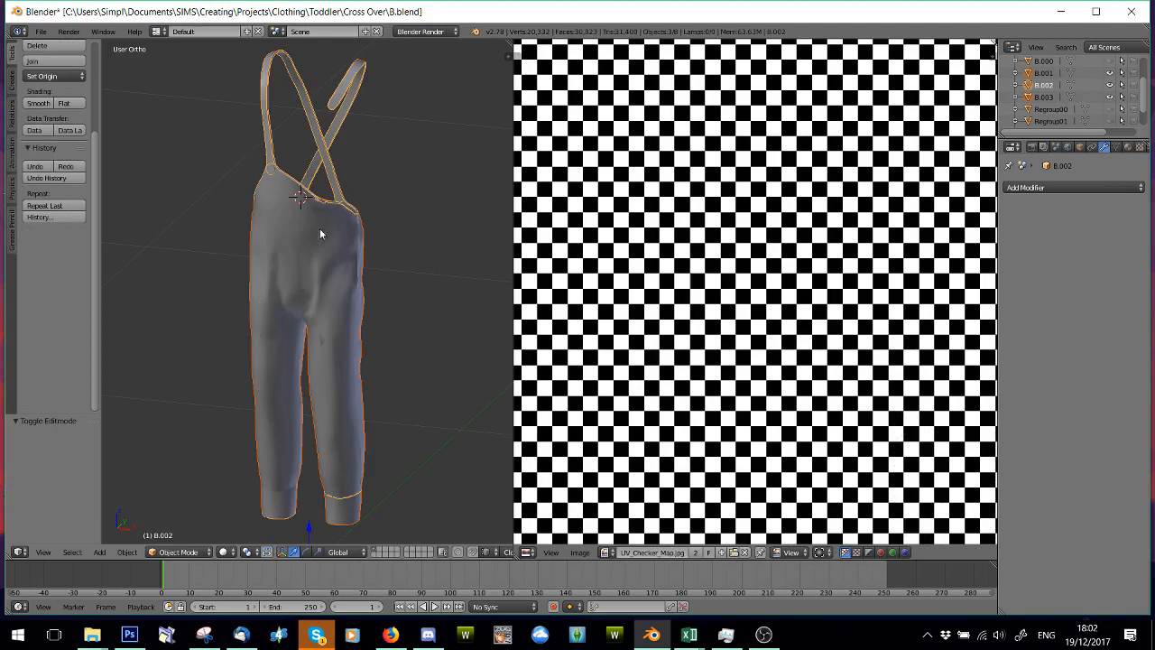
- Select all visible garment objects and export them as Tut.obj to the Cross Over folder, with Objects as OBJ Groups instead of OBJ Objects
middle_drag(320, 230, 277, 201)
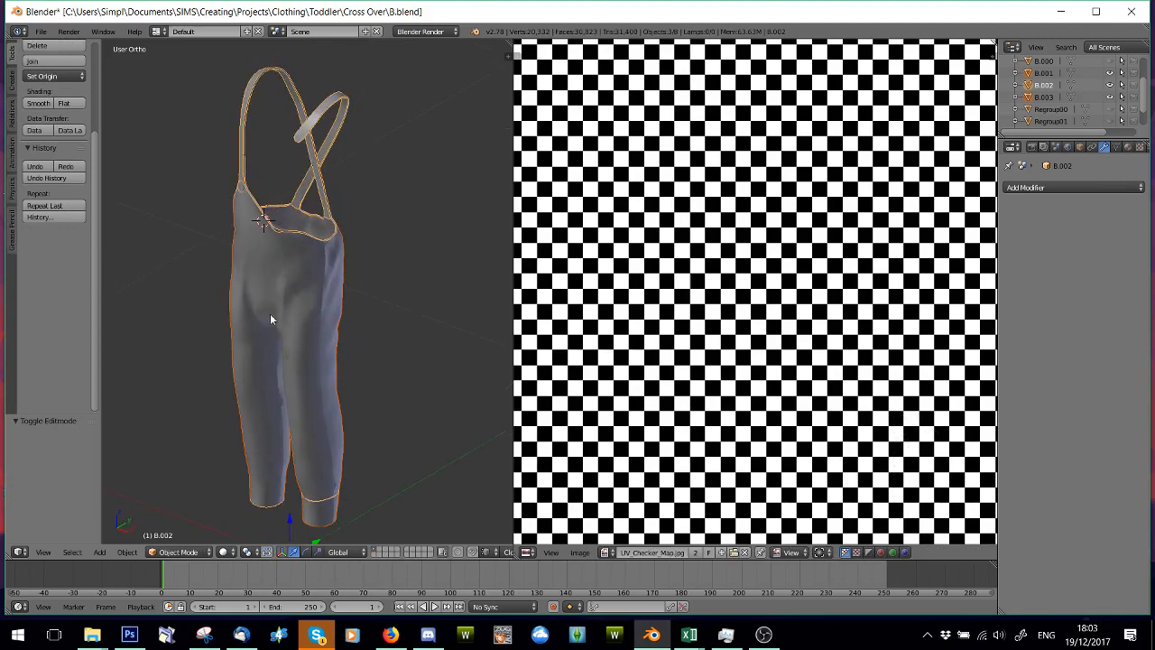
middle_drag(271, 318, 301, 302)
key(a)
key(a)
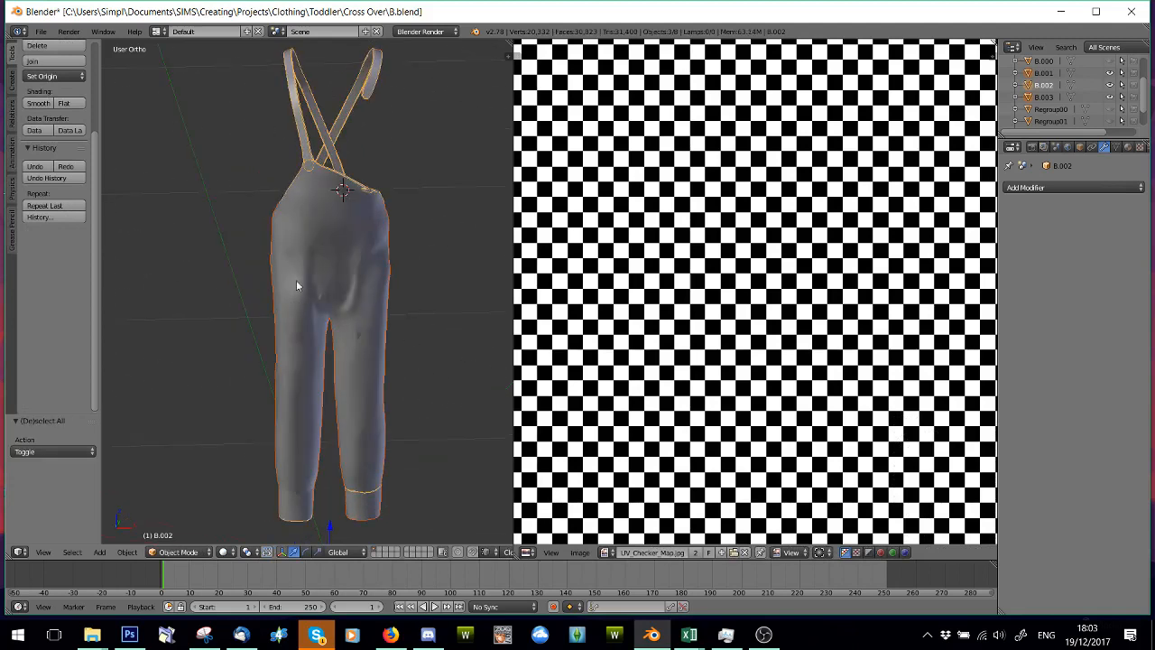
click(40, 32)
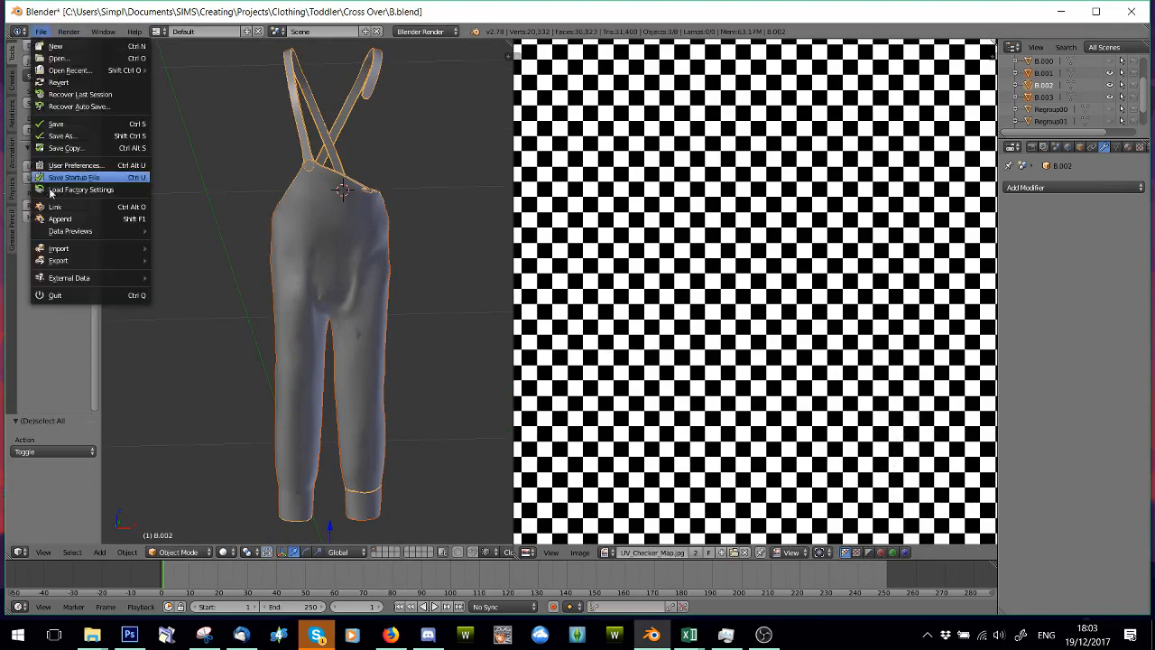
mouse_move(54, 262)
click(193, 332)
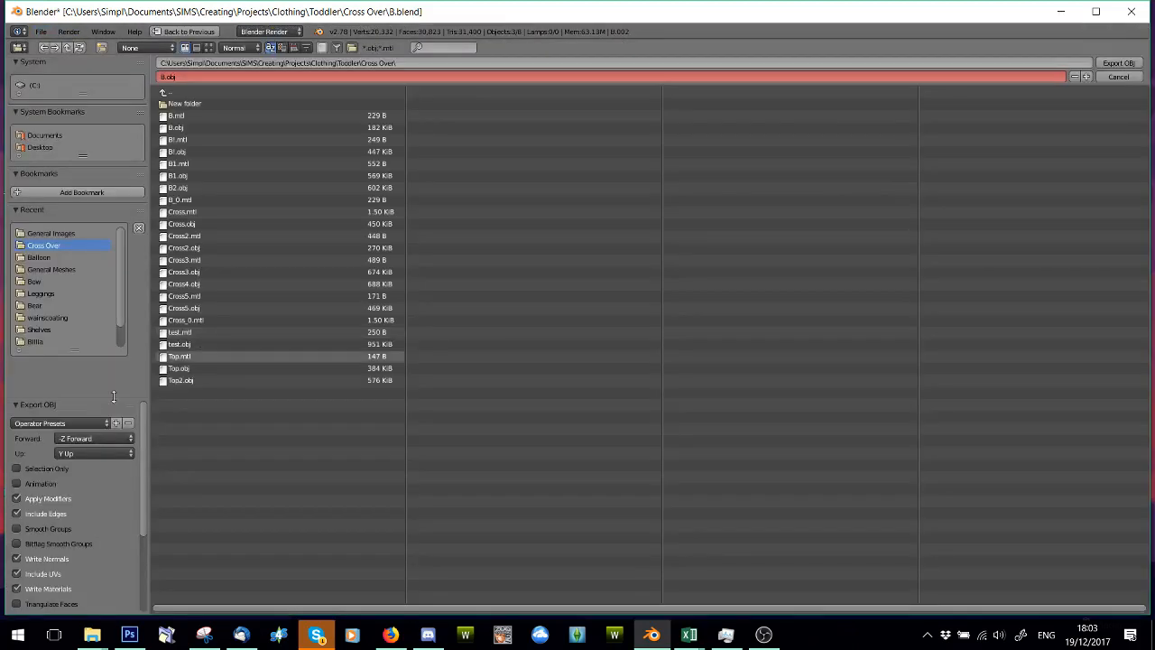
scroll(105, 518, down, 5)
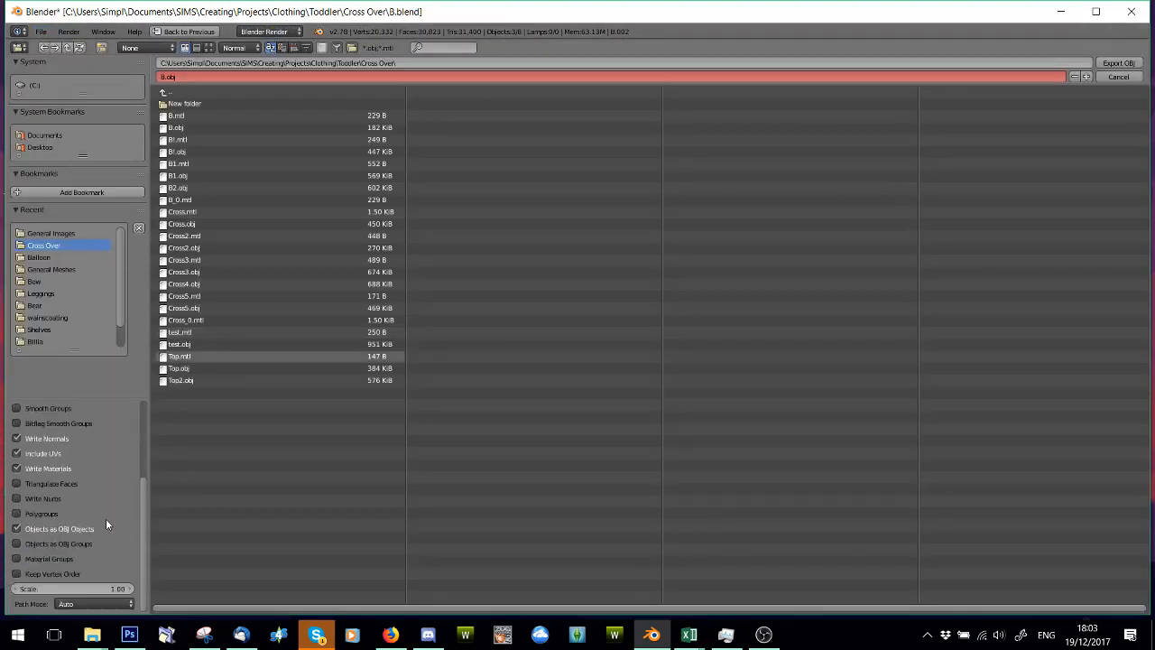
click(18, 529)
click(17, 545)
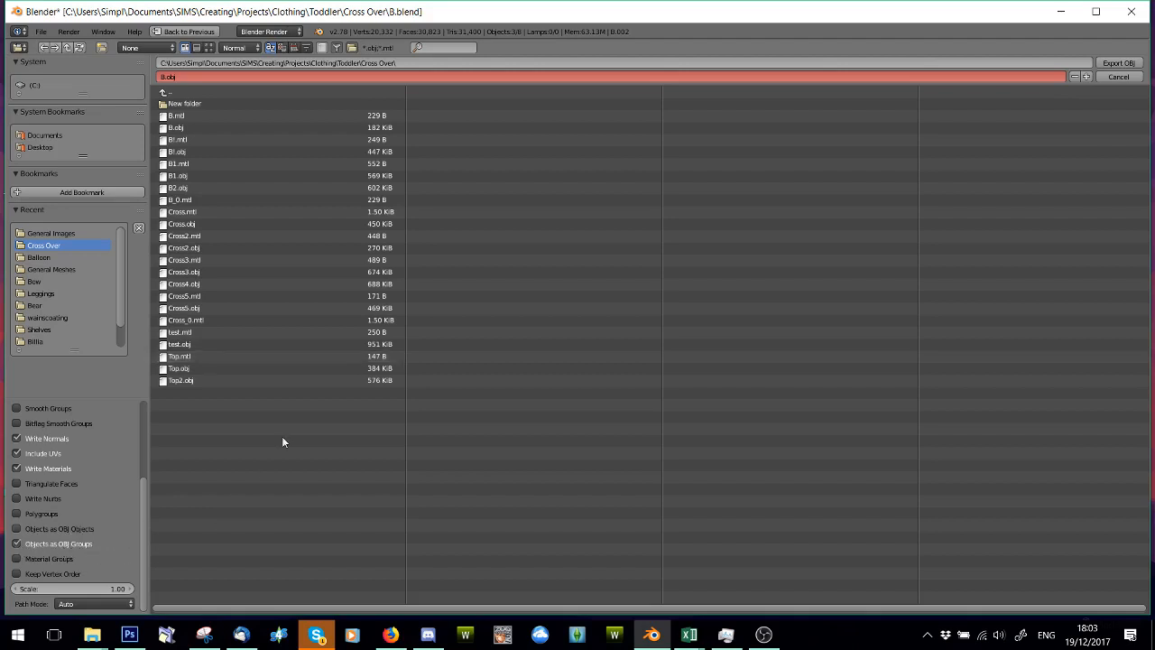
click(1117, 64)
- Switch to MilkShape 3D and import the Wavefront OBJ file Tut from the Clothing > Toddler > Cross Over folder
key(super+d)
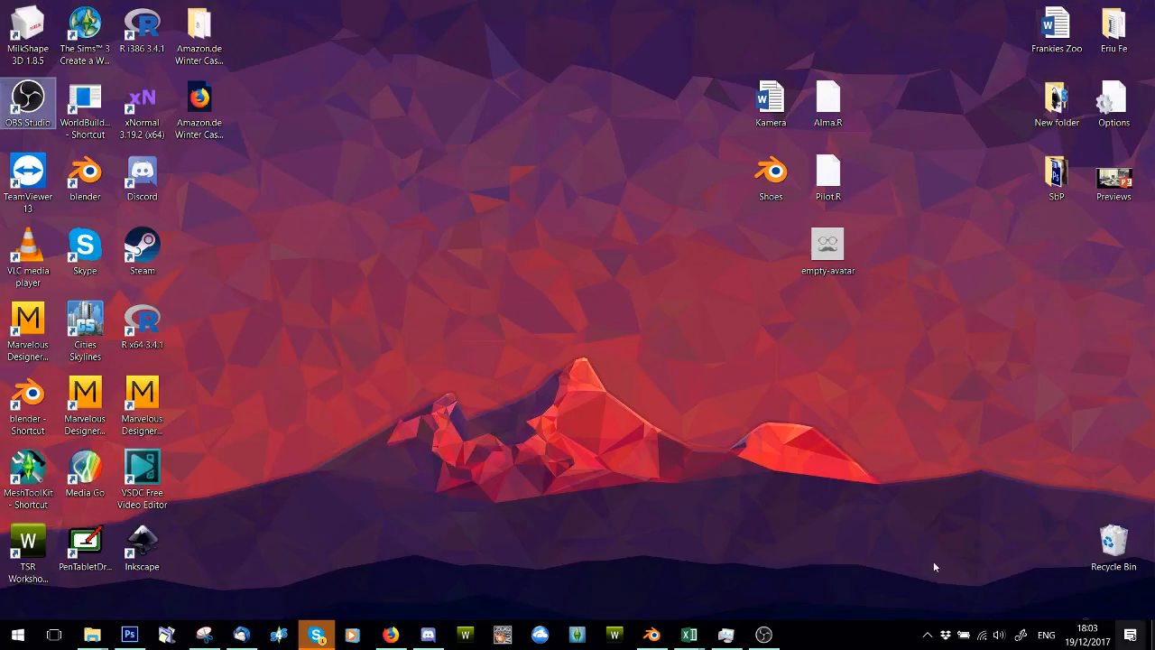
double_click(27, 32)
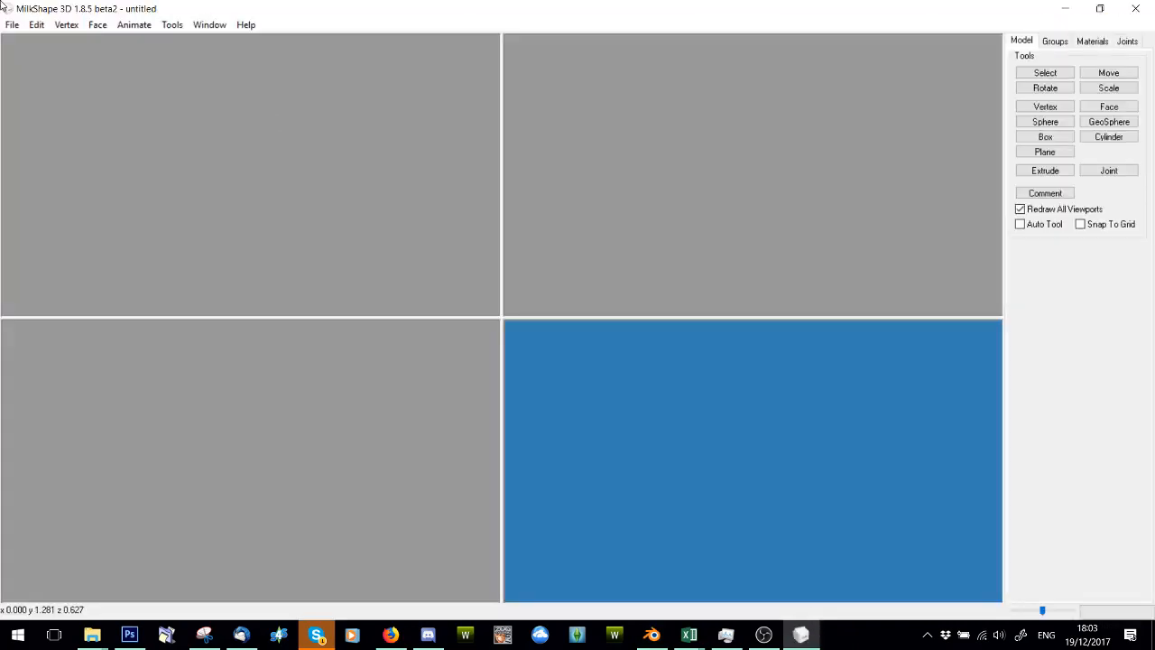
click(11, 25)
mouse_move(59, 134)
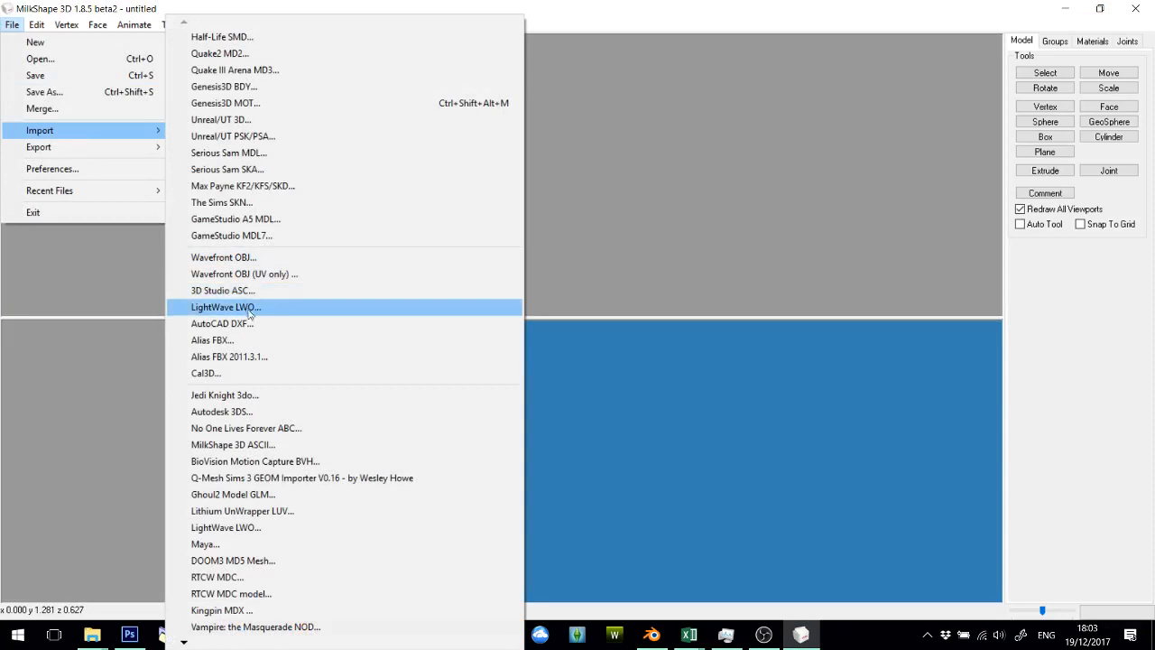
click(224, 257)
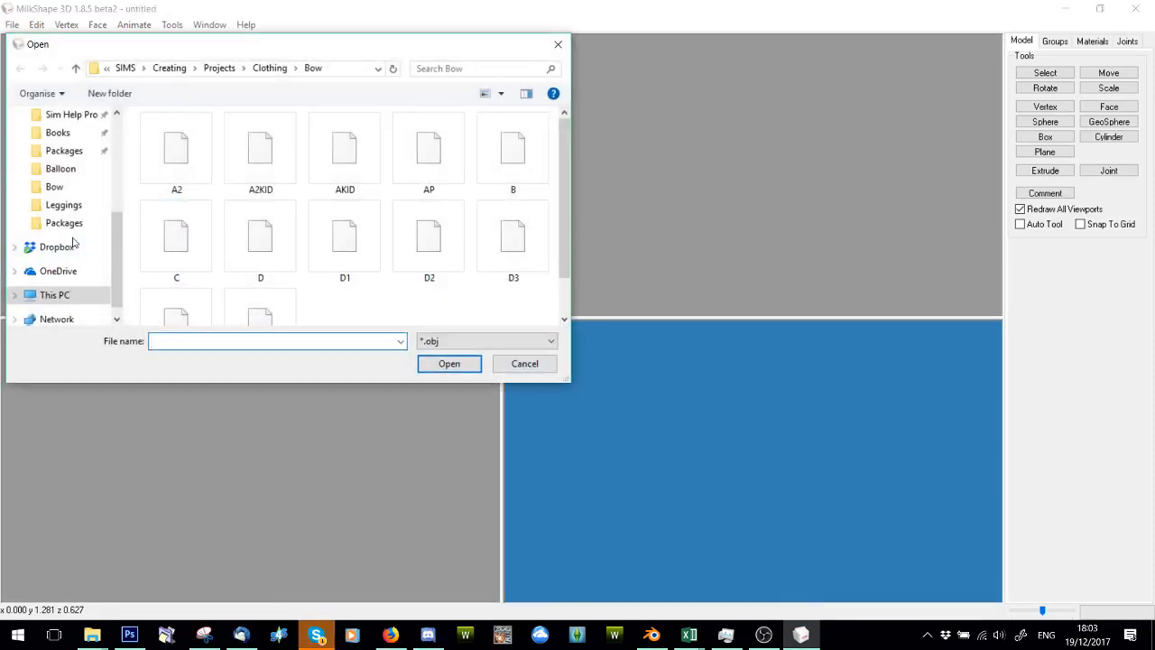
click(269, 70)
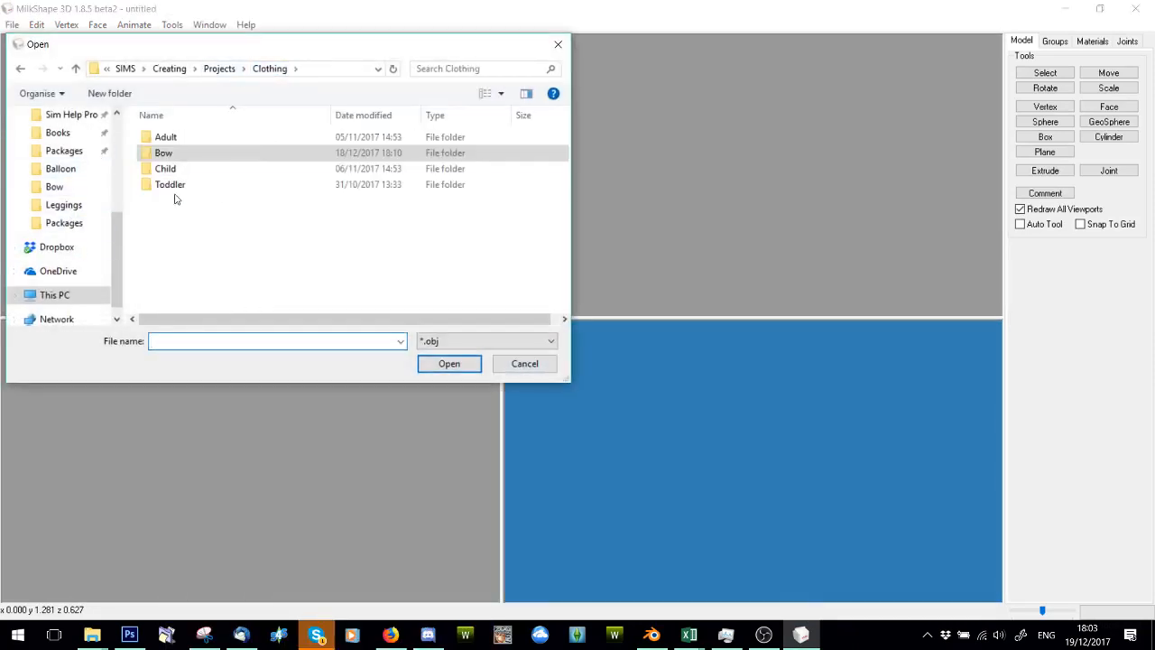
double_click(180, 190)
scroll(243, 271, down, 2)
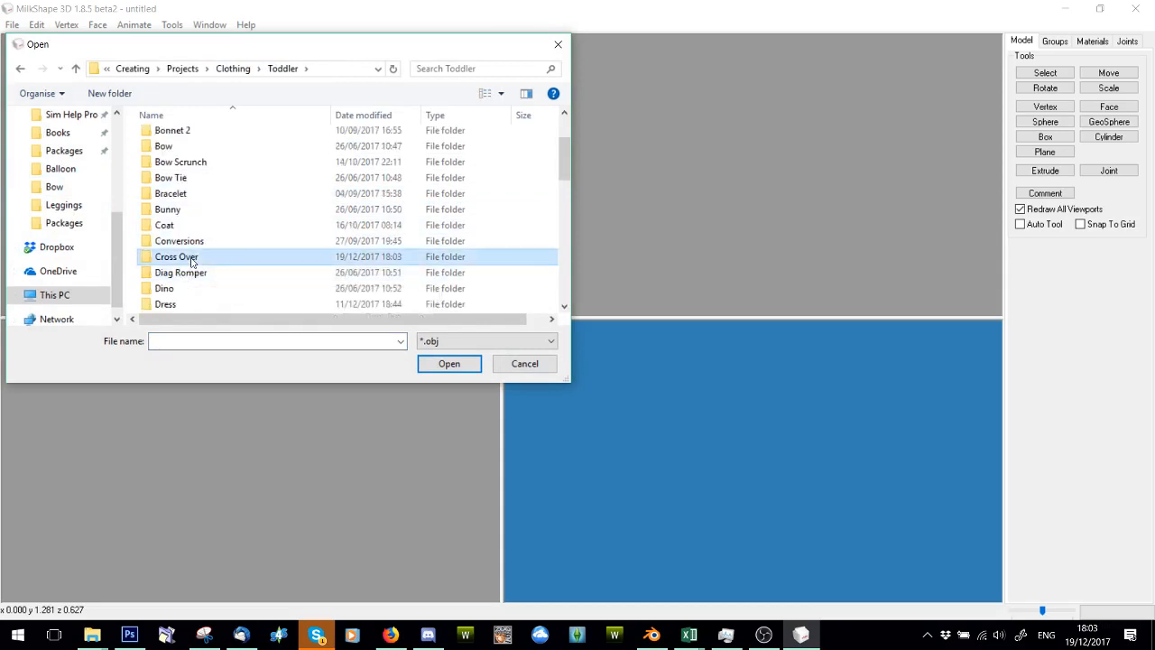
double_click(262, 252)
scroll(266, 244, down, 1)
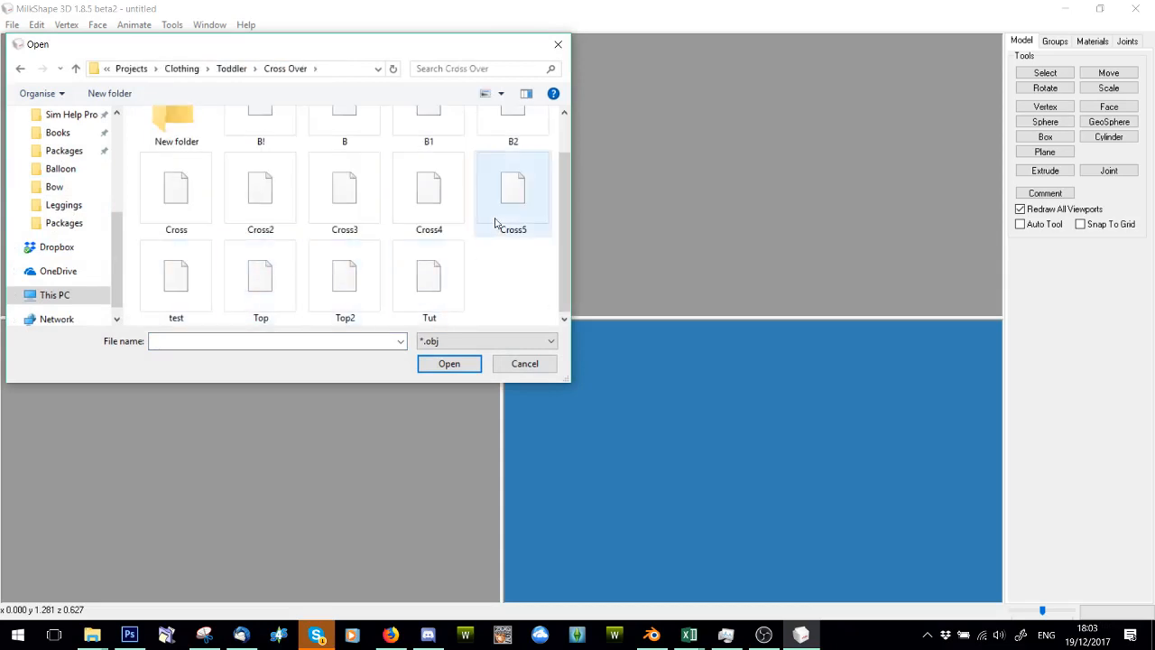
double_click(417, 278)
- Check which faces belong to the groups B.002 and B.001_B.004 by selecting each group on its own
click(1092, 40)
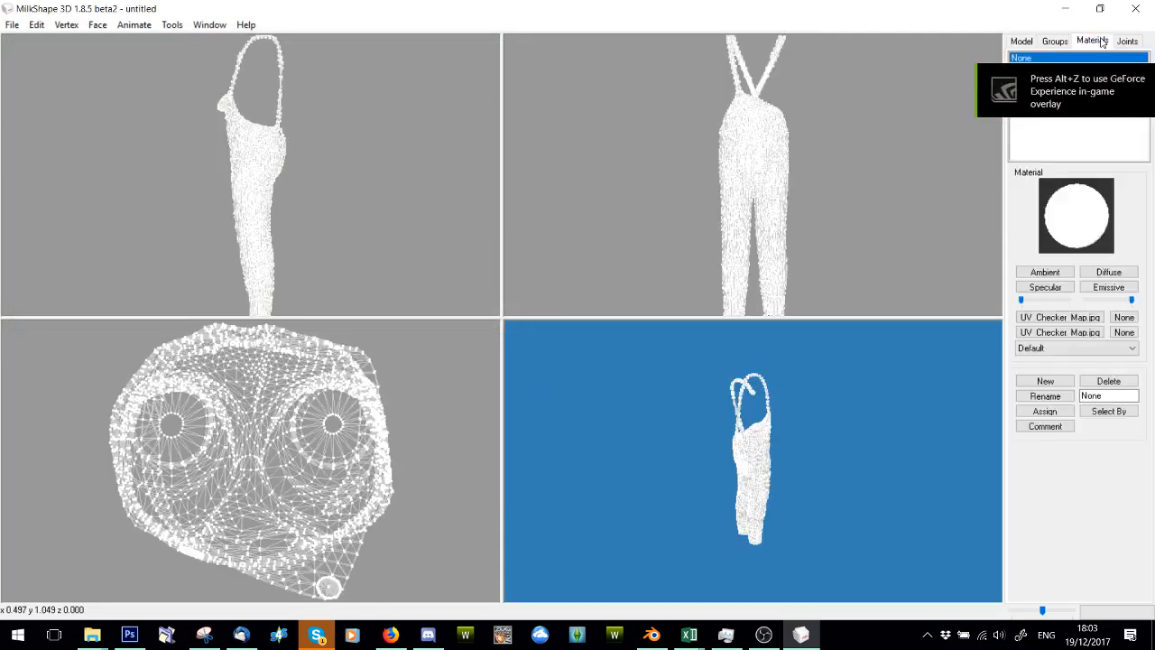
click(1056, 42)
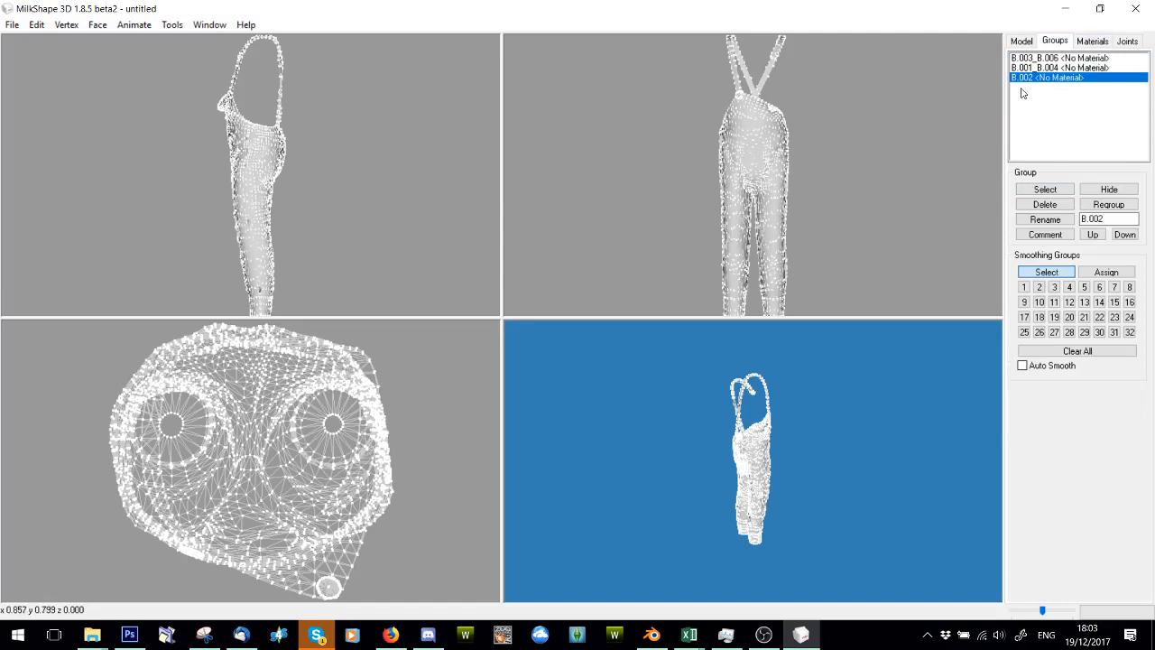
click(1029, 191)
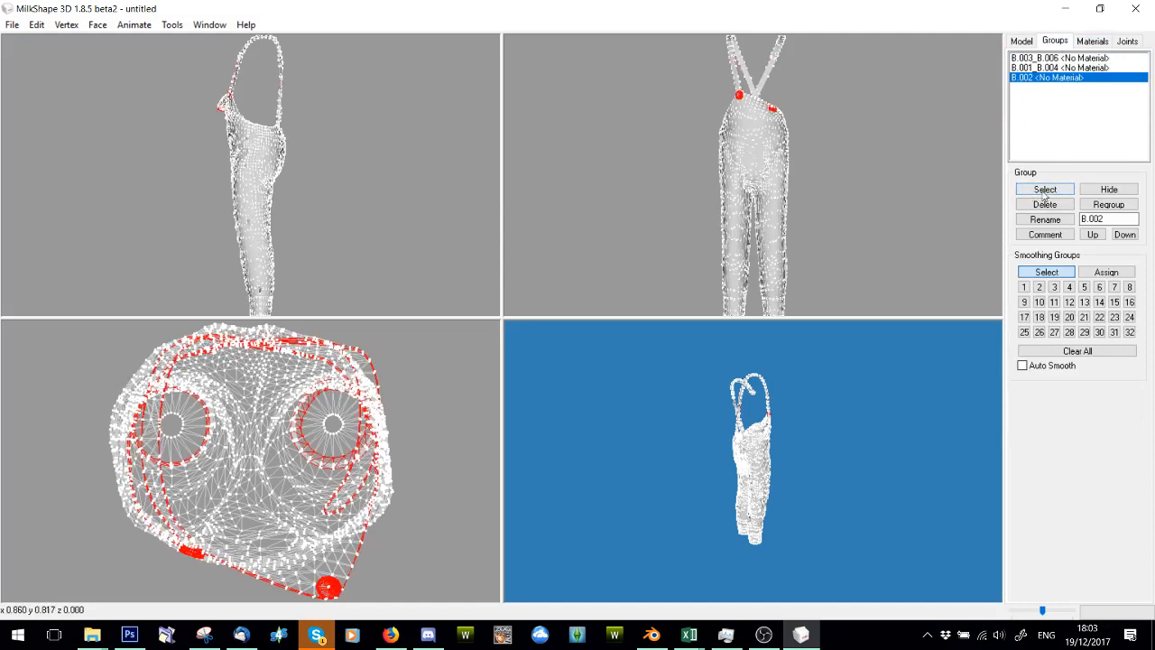
click(1045, 192)
click(1057, 68)
click(1044, 190)
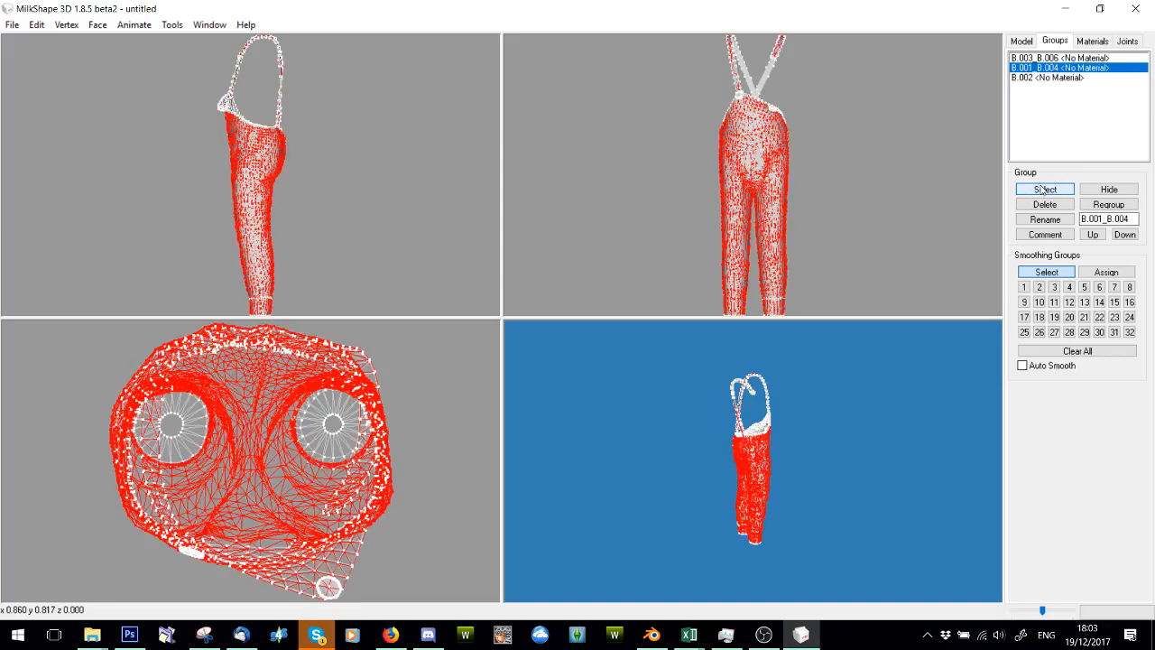
- Deselect group B.001_B.004 and check which faces belong to group B.003_B.006 by selecting it on its own
click(1045, 190)
click(1038, 57)
click(1048, 190)
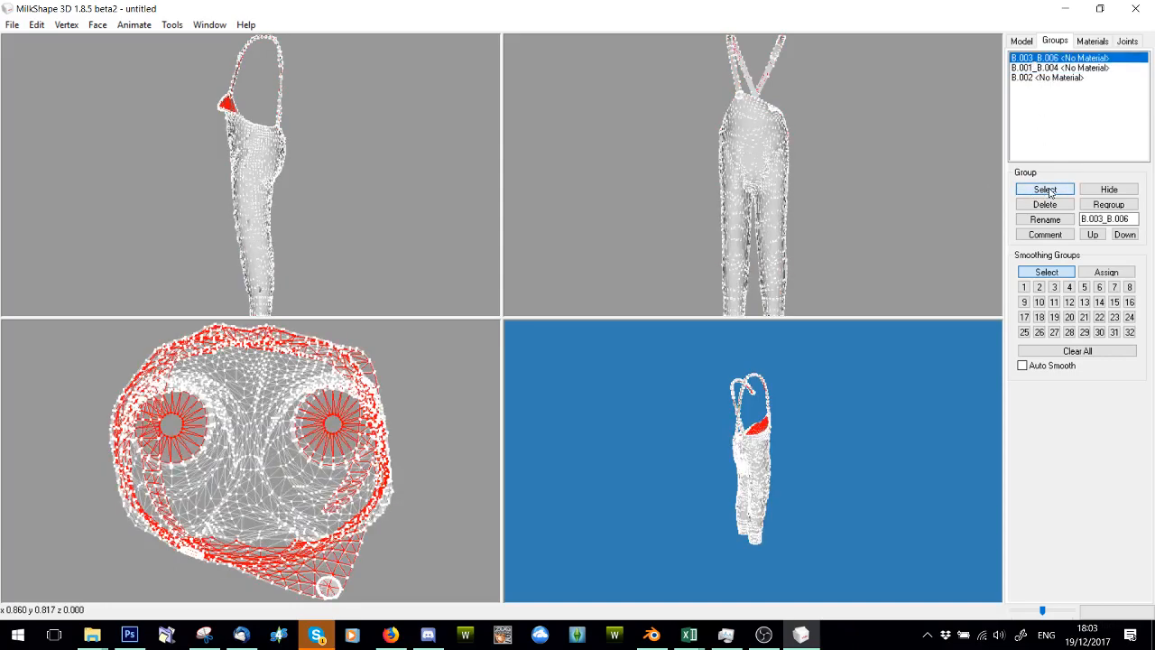
click(1048, 191)
- Turn off the wireframe overlay in the 3D view and inspect the shading along the side seam of the overalls
right_click(772, 549)
click(835, 274)
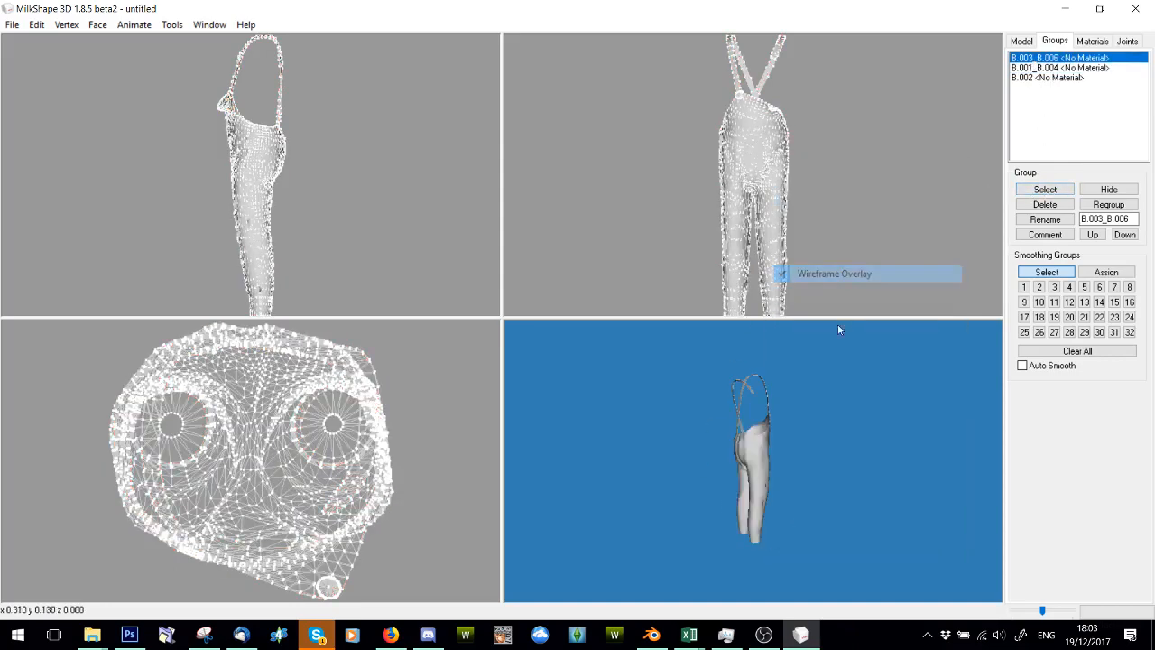
drag(704, 406, 675, 526)
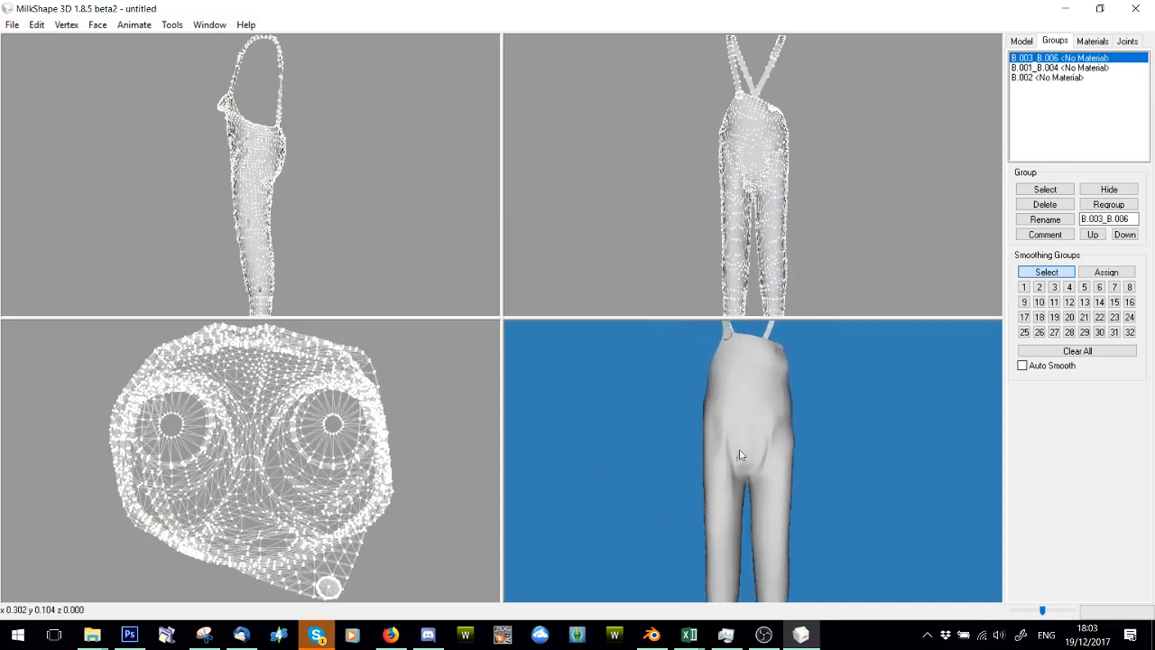
drag(807, 473, 714, 484)
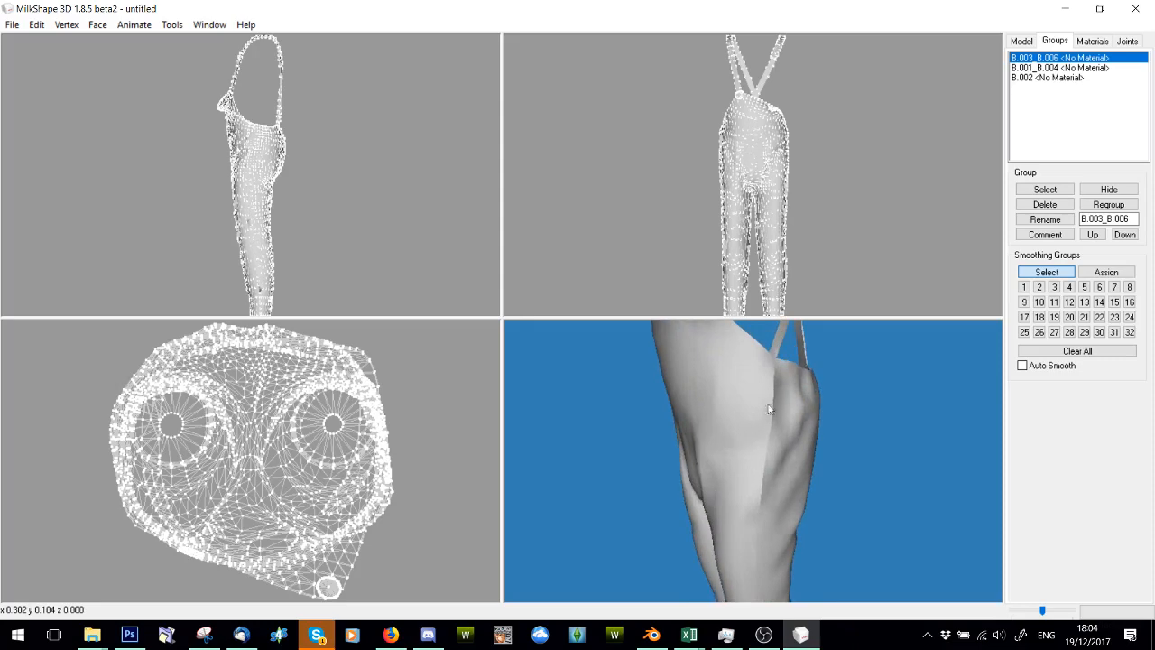
drag(772, 410, 799, 424)
- Select the groups B.003_B.006, B.001_B.004 and B.002 together and regroup them into a single group
click(1046, 190)
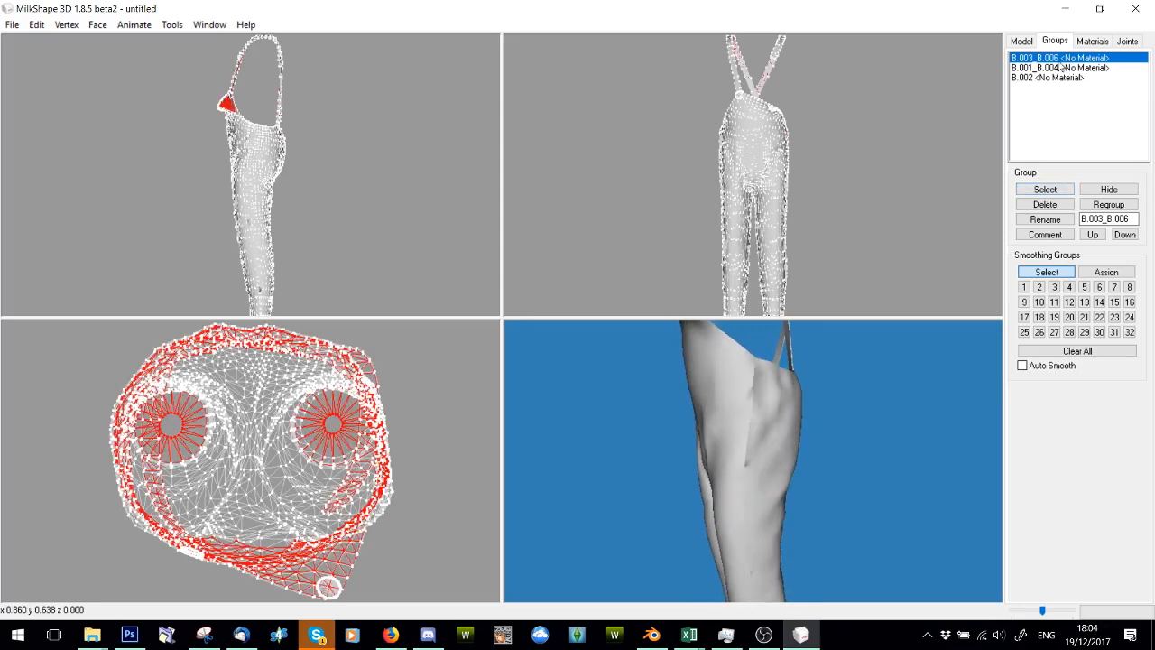
click(1055, 69)
click(1061, 191)
click(1051, 77)
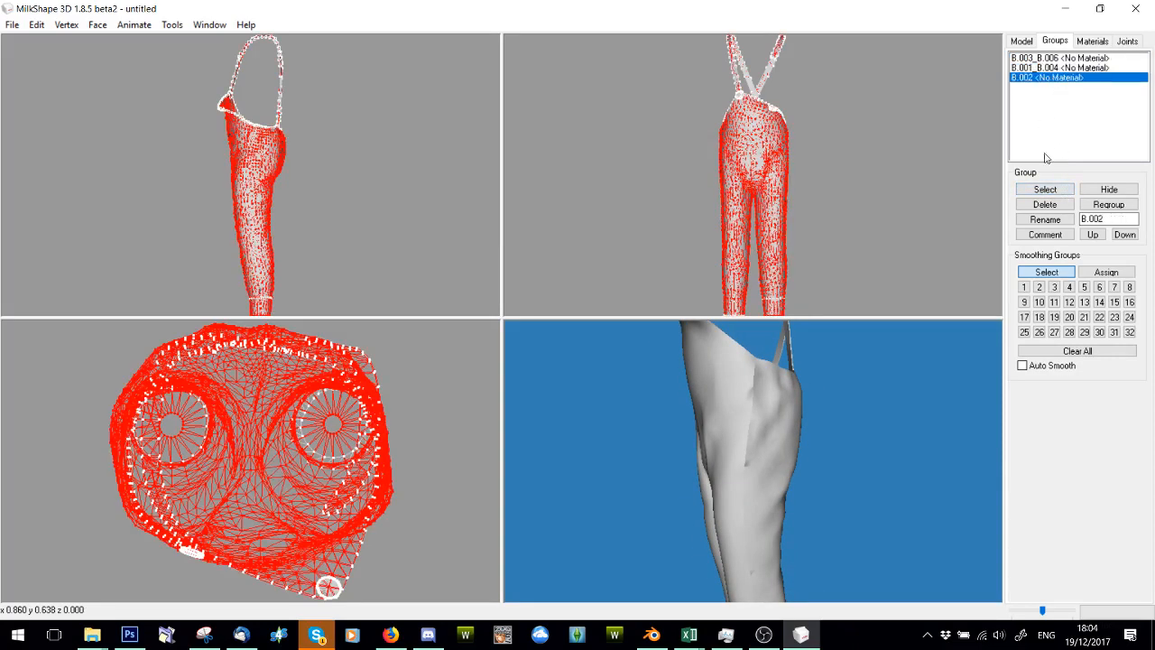
click(1049, 189)
click(1098, 206)
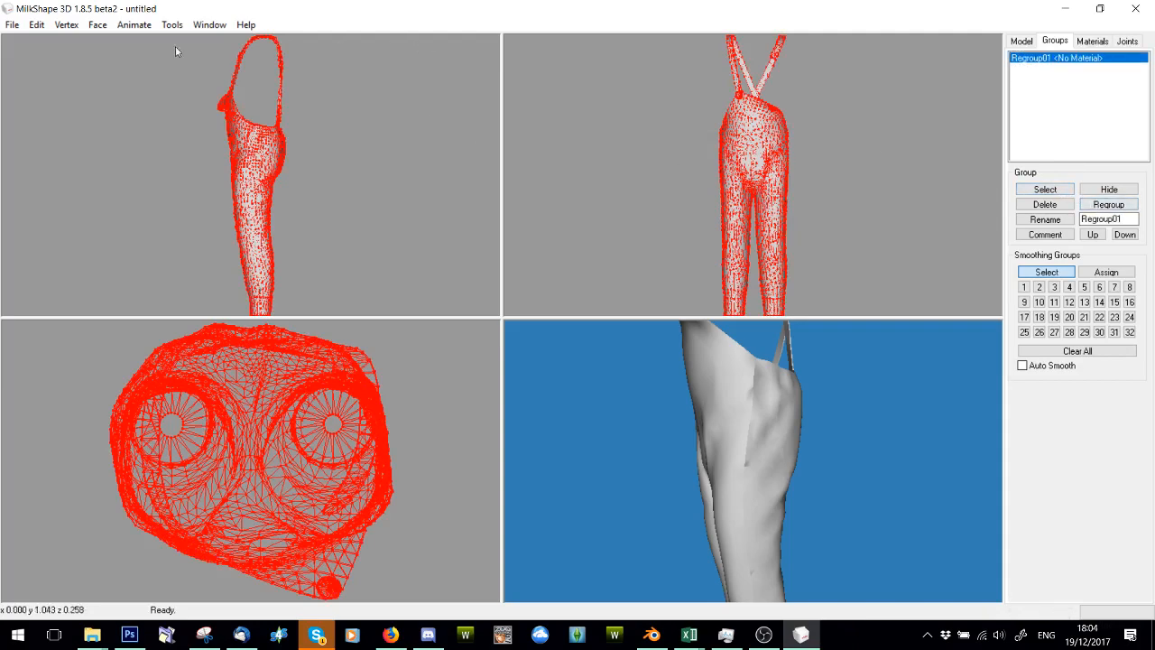
- Align the normals of the whole merged garment and inspect the smoothed seams in the 3D view
click(65, 25)
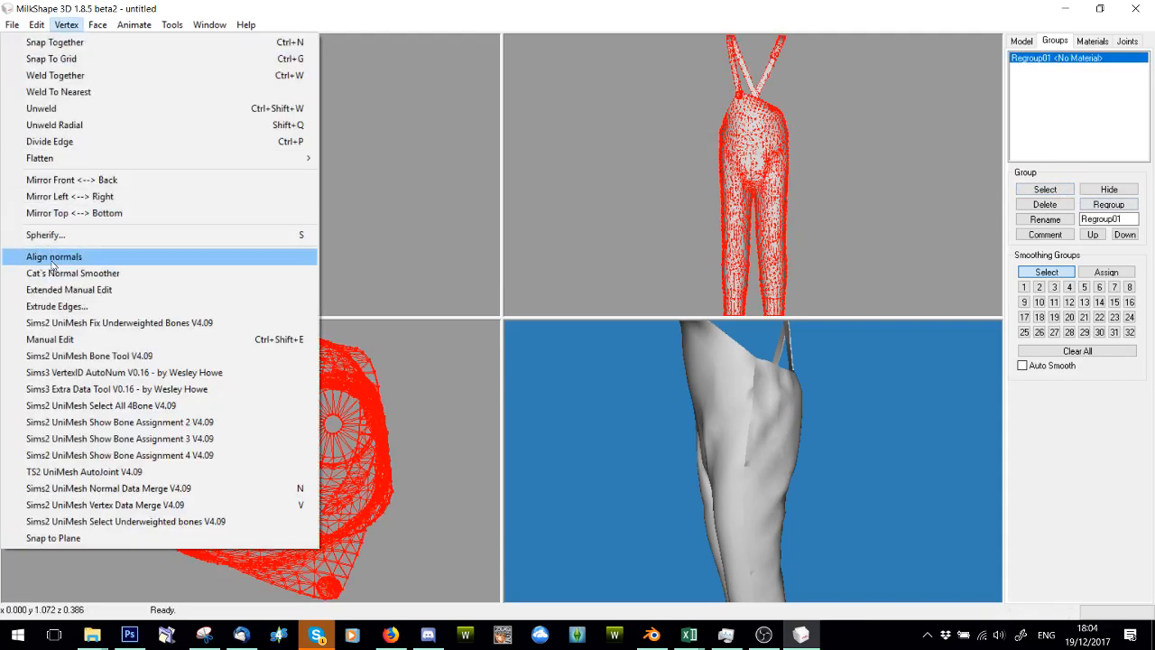
click(41, 258)
mouse_move(702, 439)
mouse_down()
mouse_move(794, 442)
mouse_move(789, 547)
mouse_move(796, 445)
mouse_move(839, 452)
mouse_move(794, 438)
mouse_move(696, 352)
mouse_move(735, 370)
mouse_move(711, 426)
mouse_move(755, 379)
mouse_move(661, 446)
mouse_move(593, 452)
mouse_move(719, 384)
mouse_move(742, 506)
mouse_move(867, 529)
mouse_move(776, 515)
mouse_up()
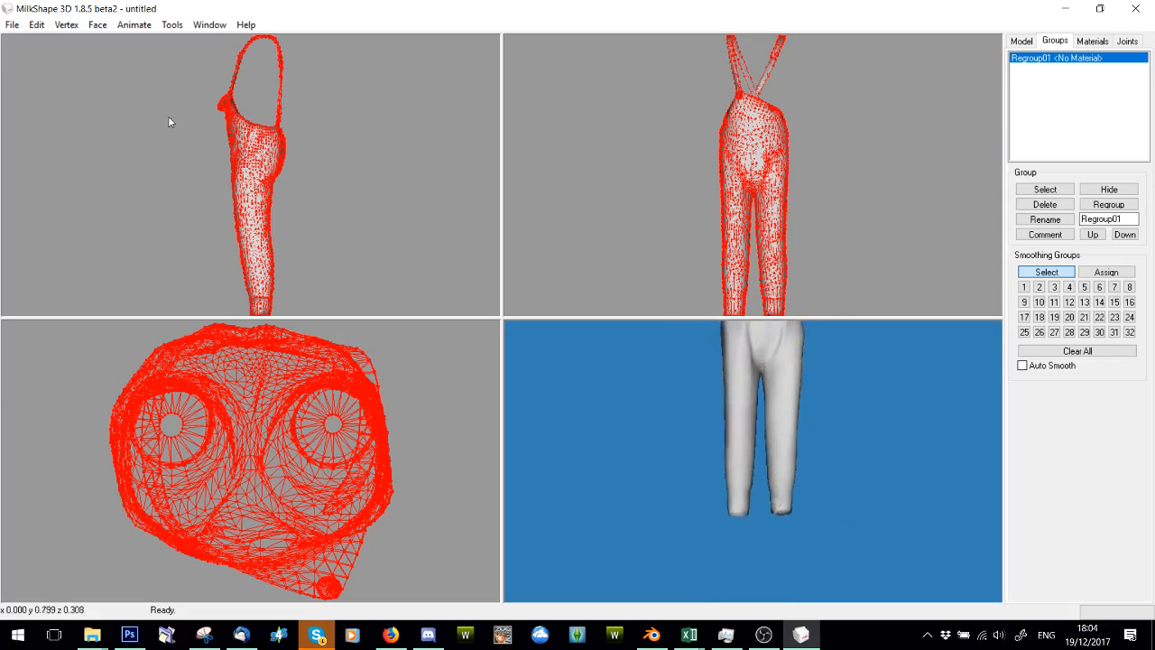
- Undo the normal alignment and the regrouping, and clear the selection of all three groups
click(36, 25)
click(49, 42)
click(41, 25)
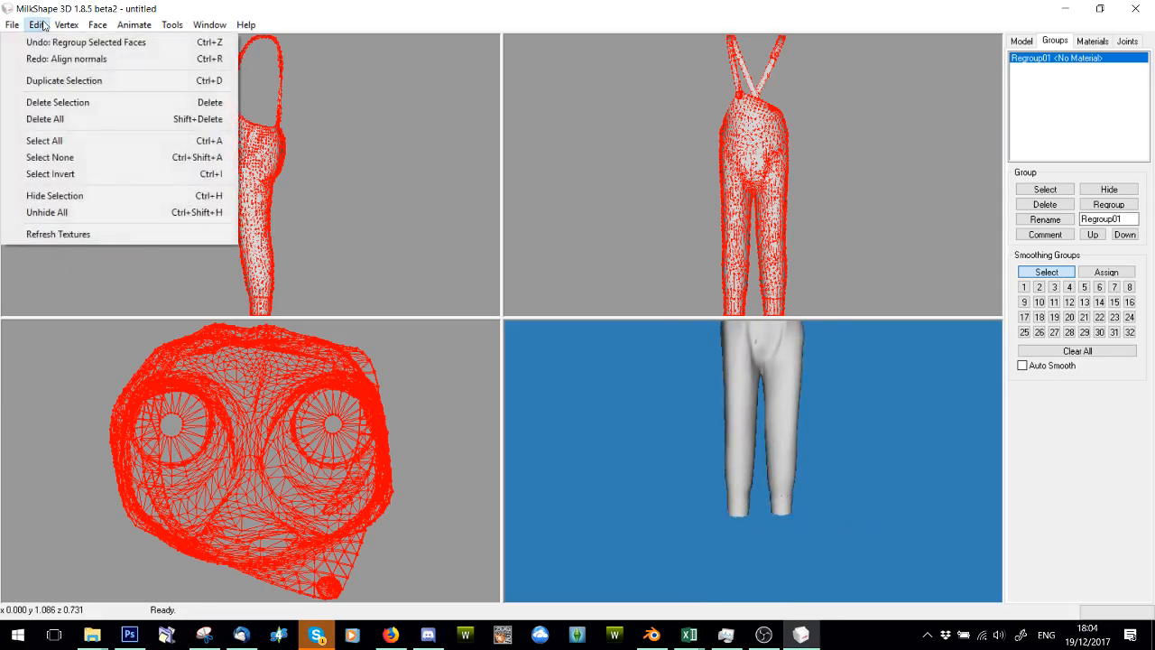
click(49, 43)
click(1045, 189)
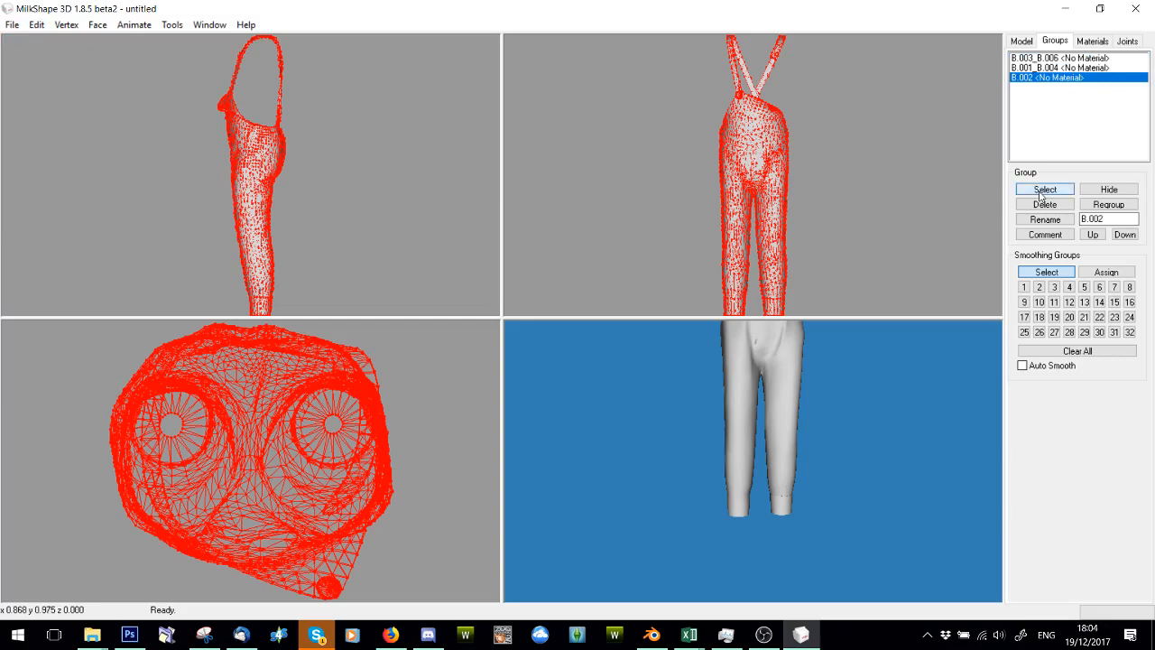
click(1038, 67)
click(1049, 190)
click(1042, 57)
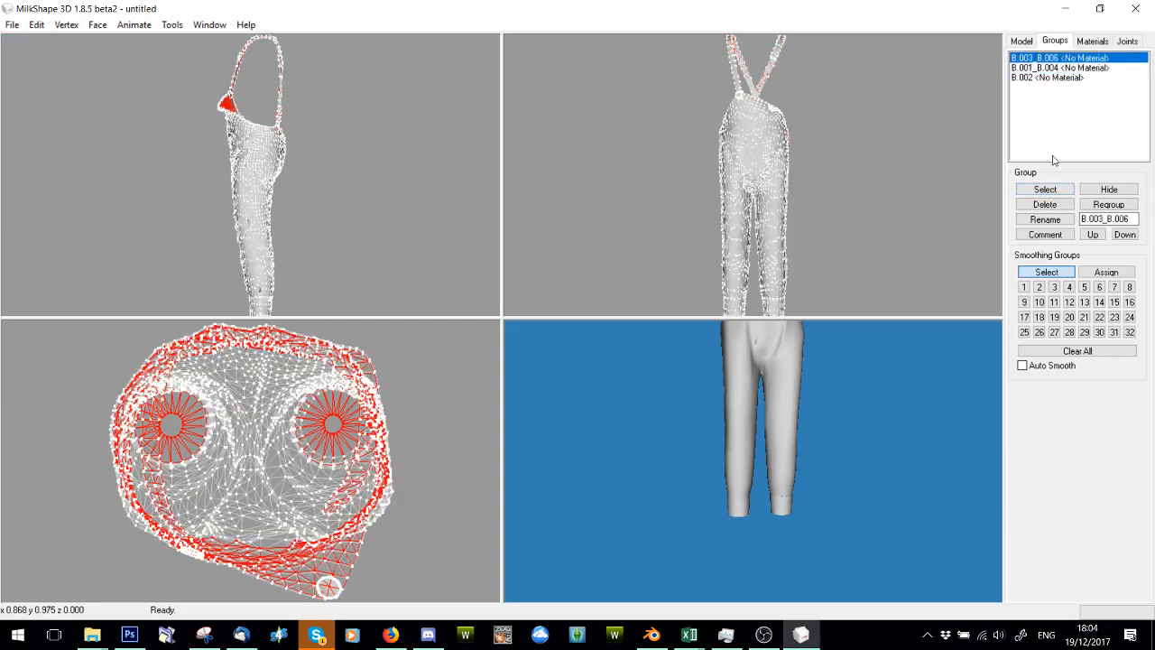
click(1045, 190)
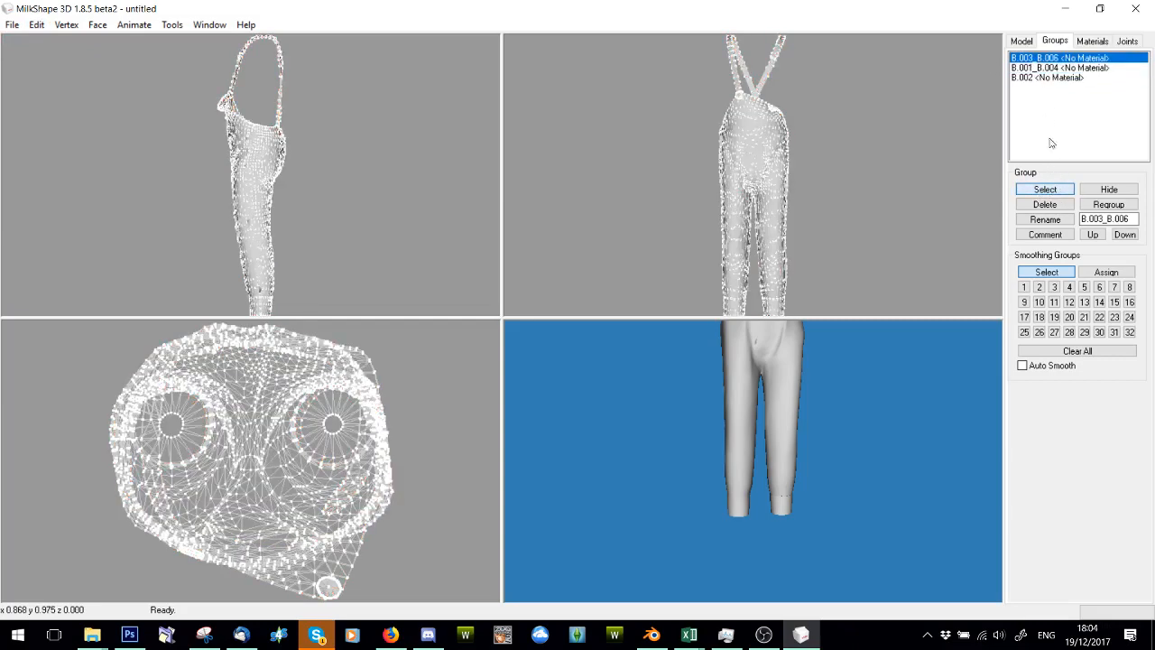
- Select only group B.001_B.004, align its normals, and inspect the seams of the overalls
click(1034, 69)
click(1046, 192)
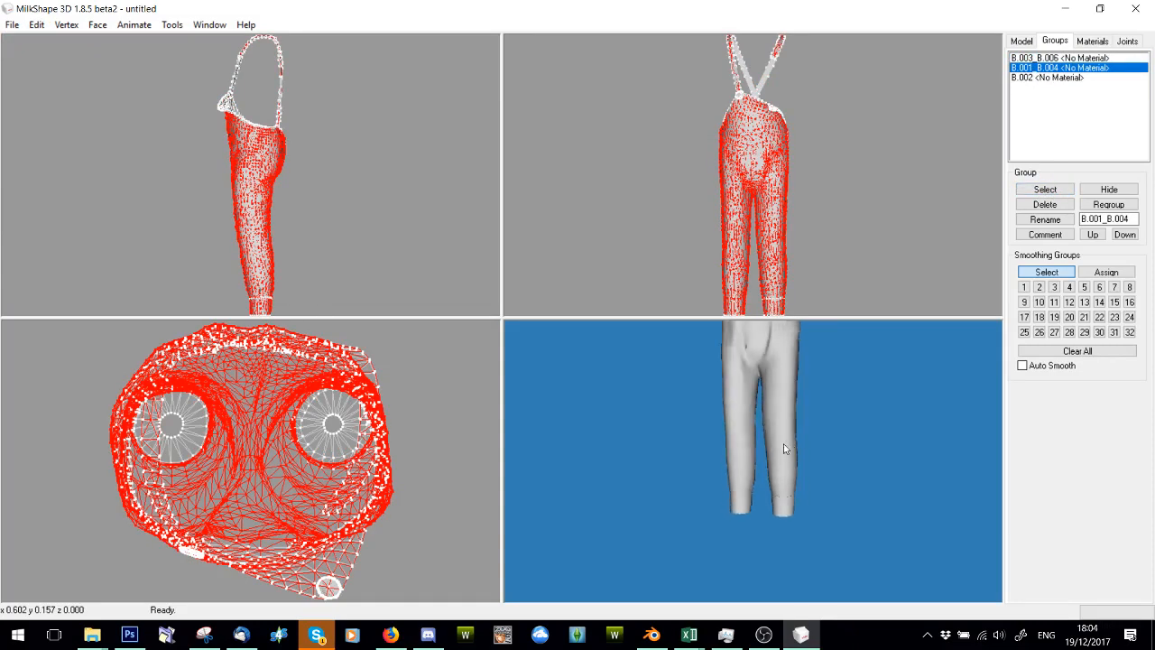
mouse_move(784, 448)
mouse_down()
mouse_move(782, 407)
mouse_move(816, 415)
mouse_move(788, 456)
mouse_move(775, 387)
mouse_up()
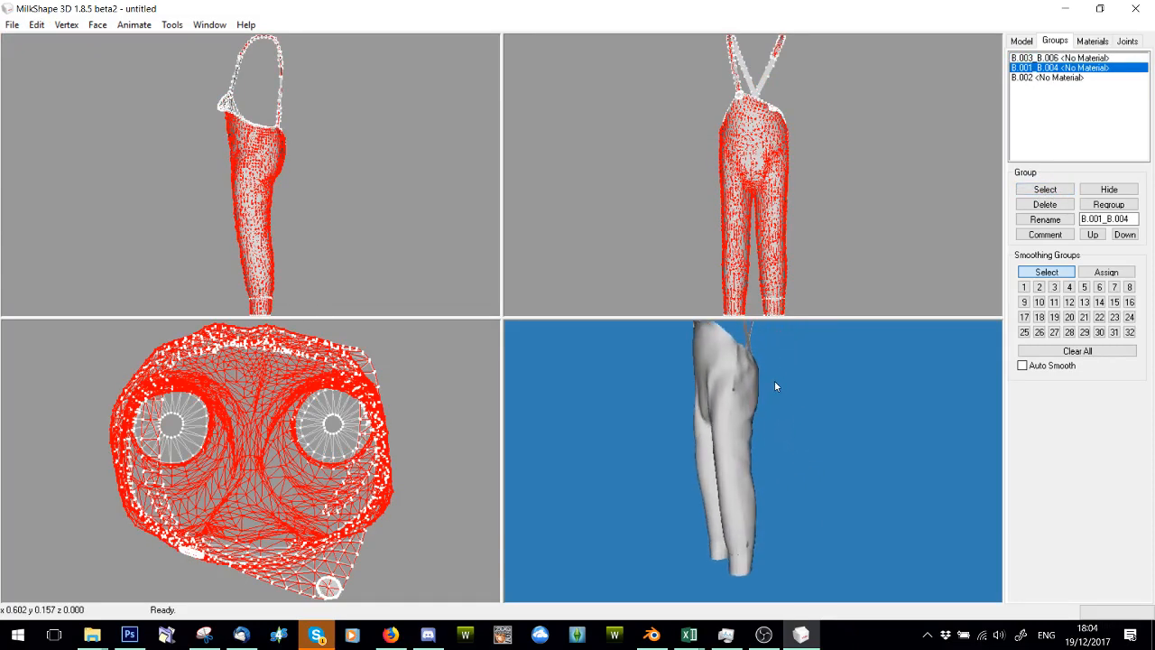
click(66, 25)
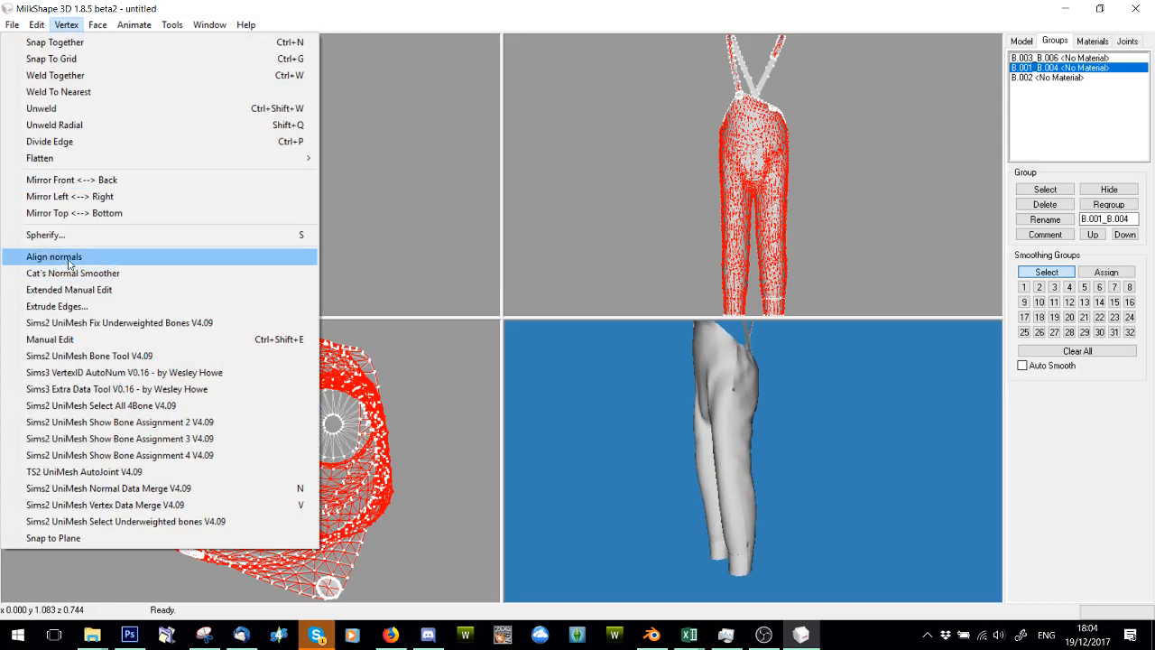
click(68, 260)
mouse_move(639, 408)
mouse_down()
mouse_move(603, 426)
mouse_move(718, 363)
mouse_move(743, 498)
mouse_move(780, 538)
mouse_move(820, 538)
mouse_move(730, 521)
mouse_move(749, 560)
mouse_up()
drag(733, 500, 749, 553)
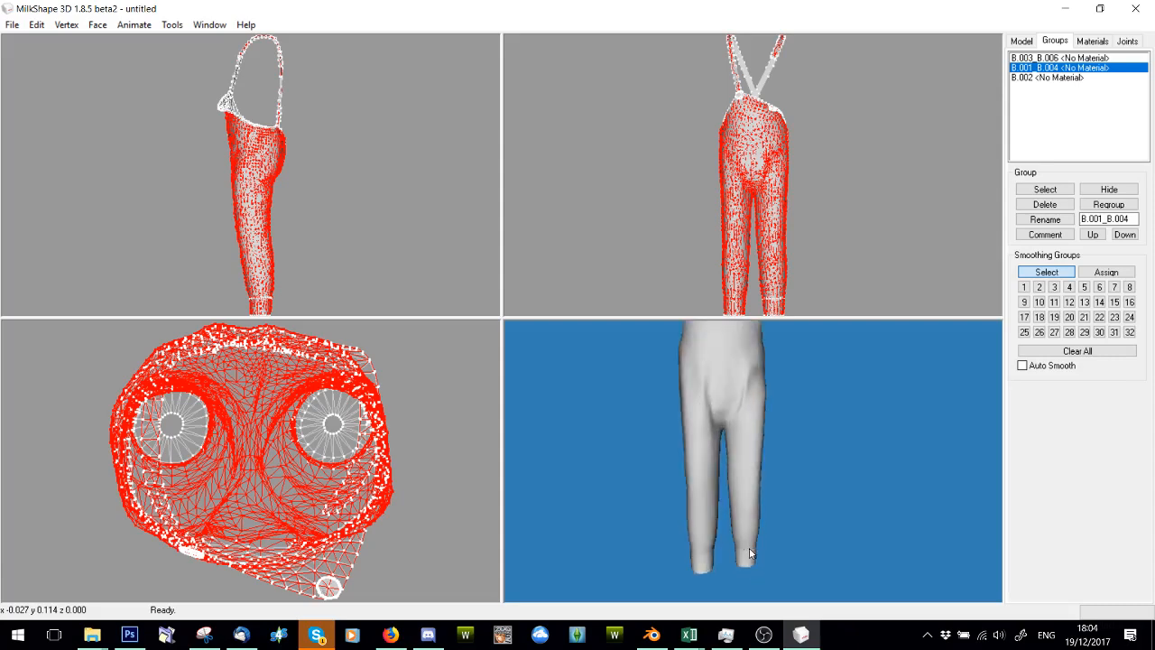
mouse_move(690, 394)
mouse_down()
mouse_move(643, 386)
mouse_move(759, 388)
mouse_move(737, 472)
mouse_move(786, 459)
mouse_up()
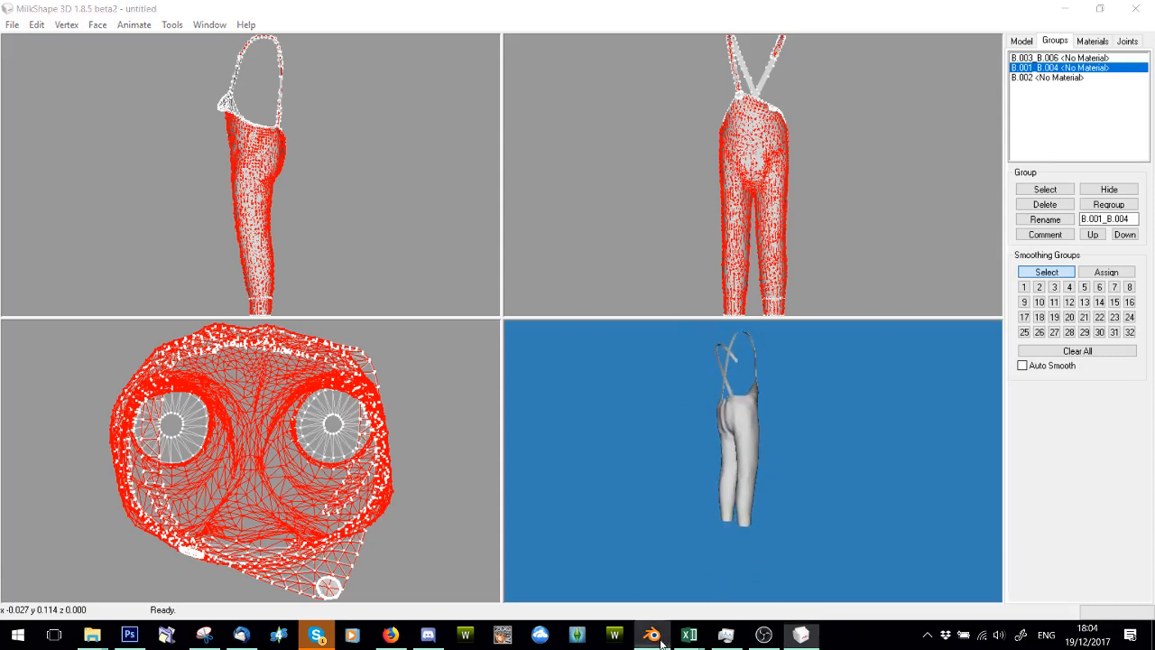
- Switch to Blender and examine the trouser cuffs, their seam lines and the inner faces at the leg openings
click(652, 635)
scroll(359, 413, up, 4)
shift+middle_drag(326, 360, 271, 109)
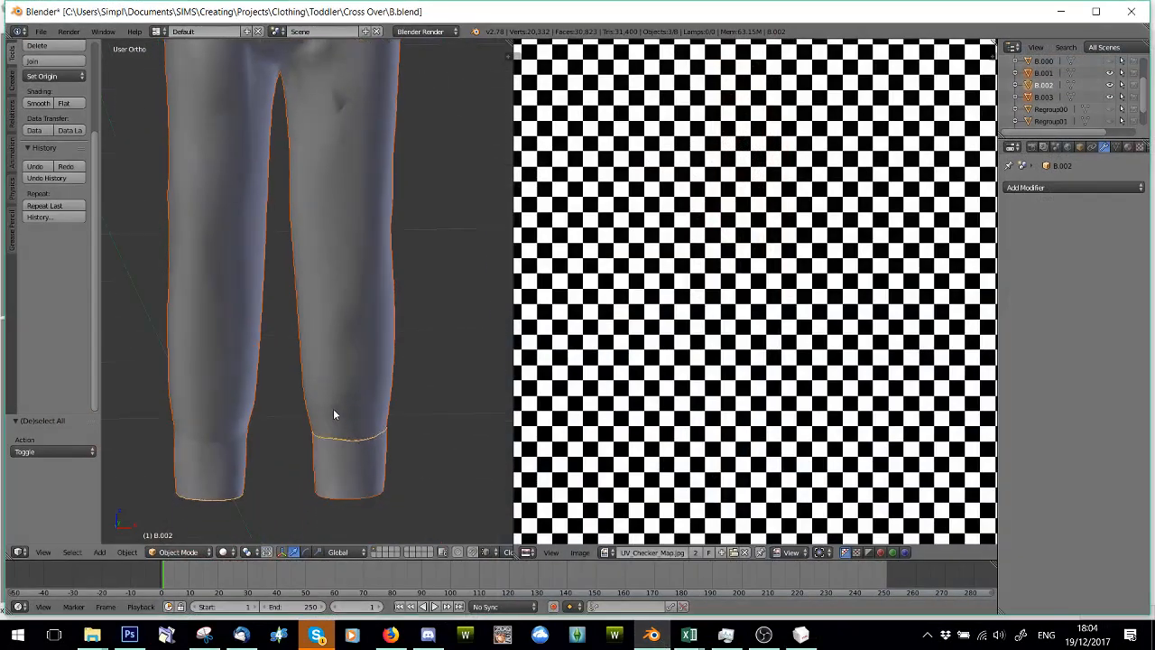
middle_drag(333, 408, 323, 299)
scroll(384, 444, up, 5)
shift+middle_drag(384, 444, 343, 327)
scroll(373, 355, up, 2)
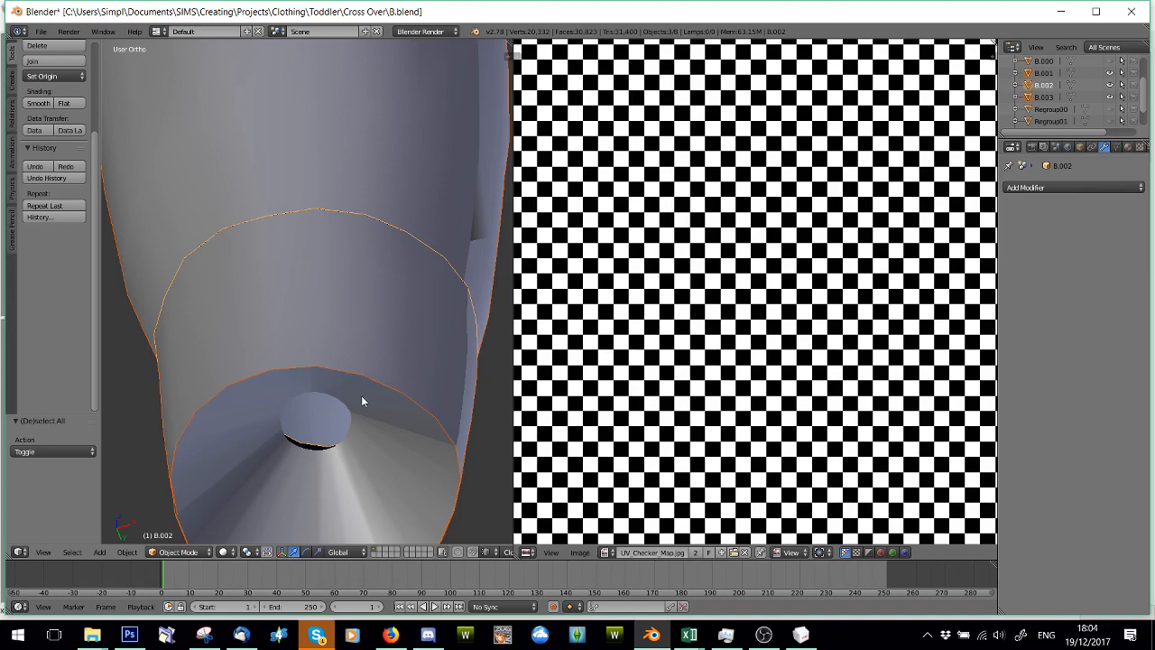
scroll(372, 387, down, 5)
middle_drag(347, 327, 281, 378)
shift+middle_drag(281, 378, 344, 288)
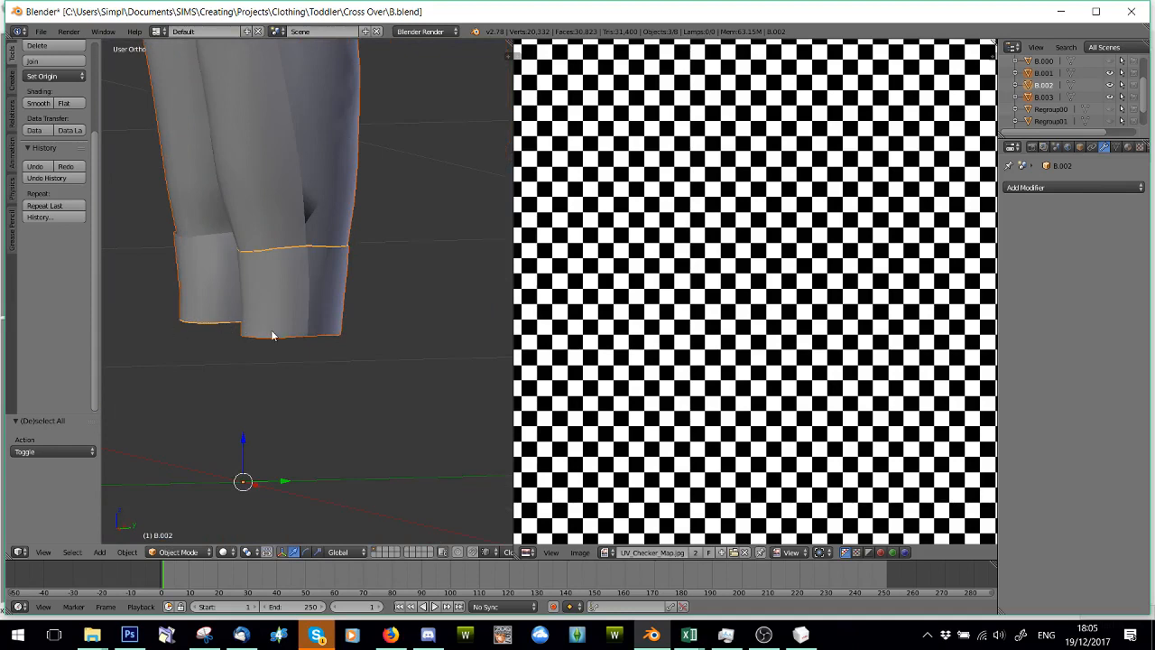
middle_drag(252, 347, 258, 231)
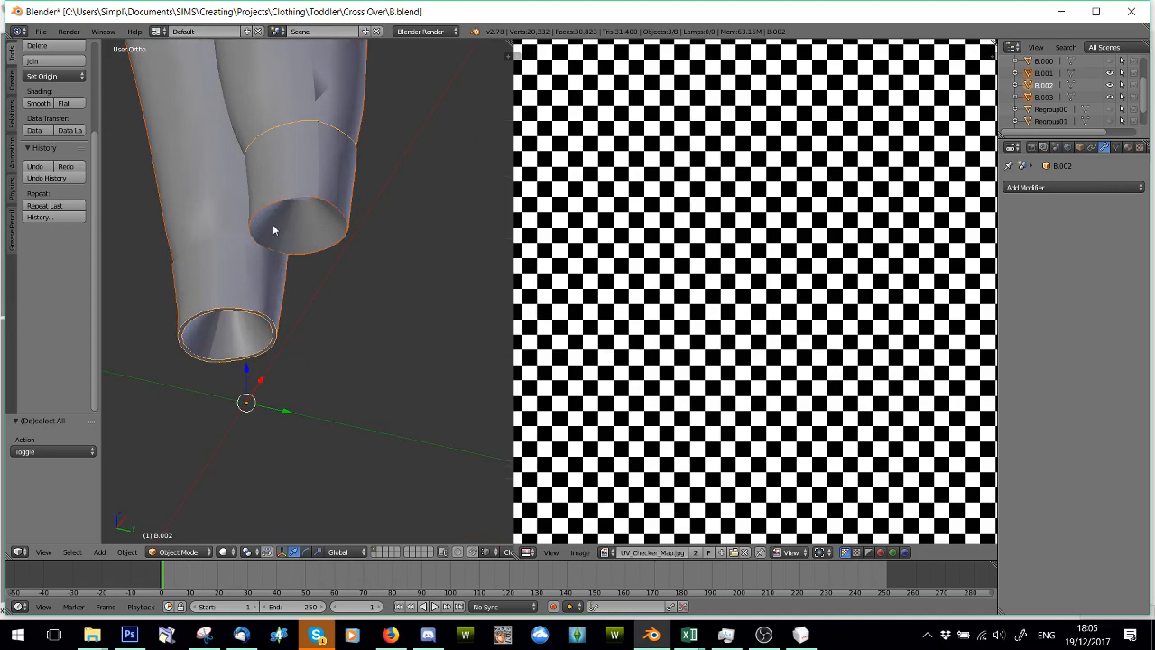
middle_drag(283, 227, 227, 251)
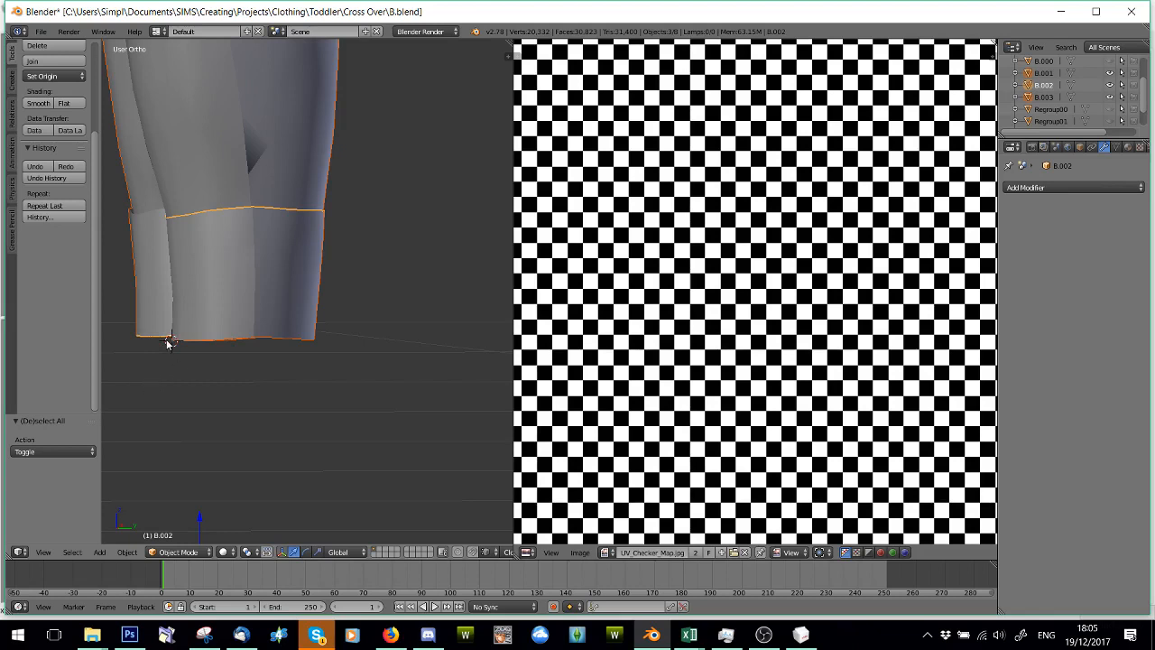
middle_drag(155, 373, 380, 322)
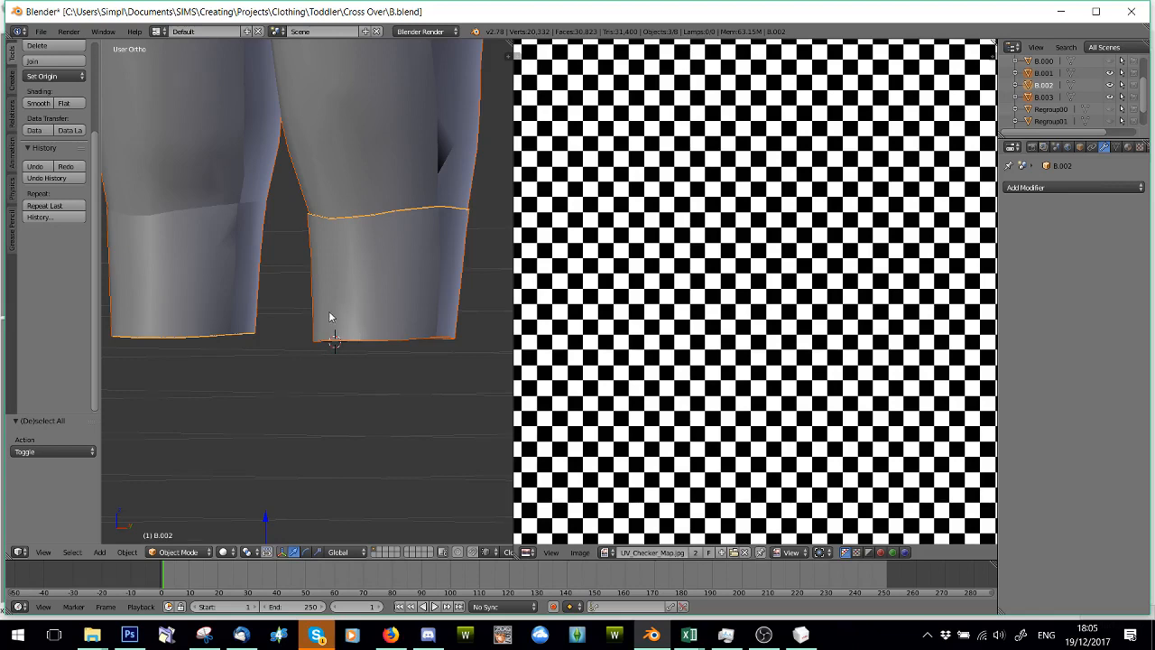
middle_drag(329, 317, 347, 490)
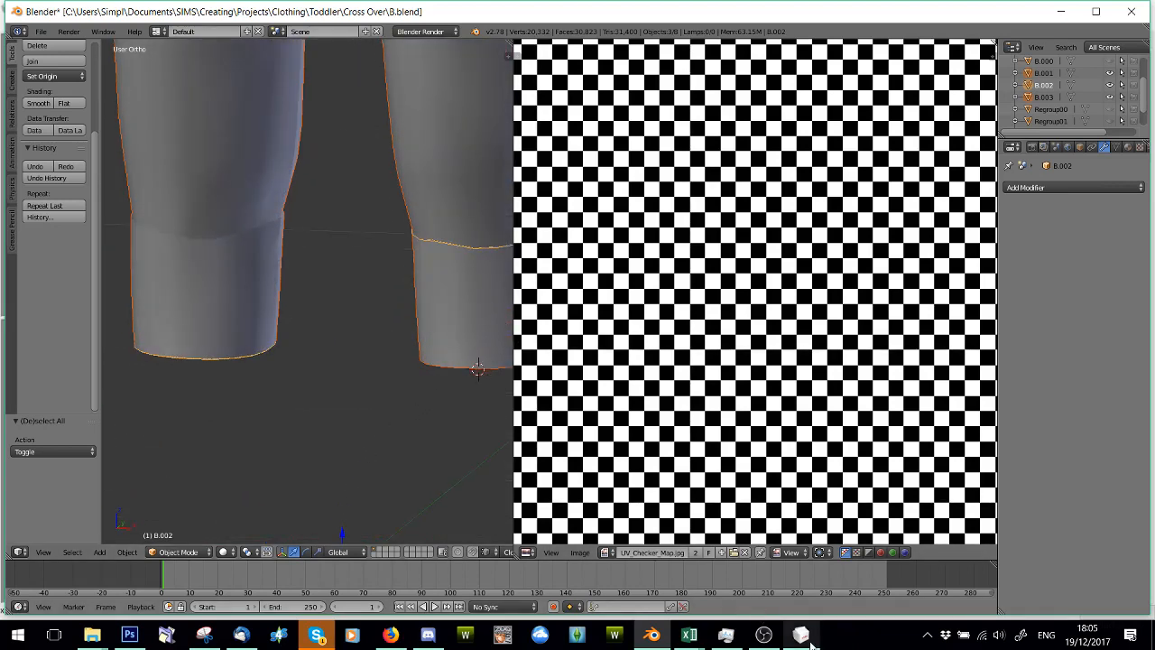
middle_drag(479, 398, 348, 287)
scroll(253, 255, up, 3)
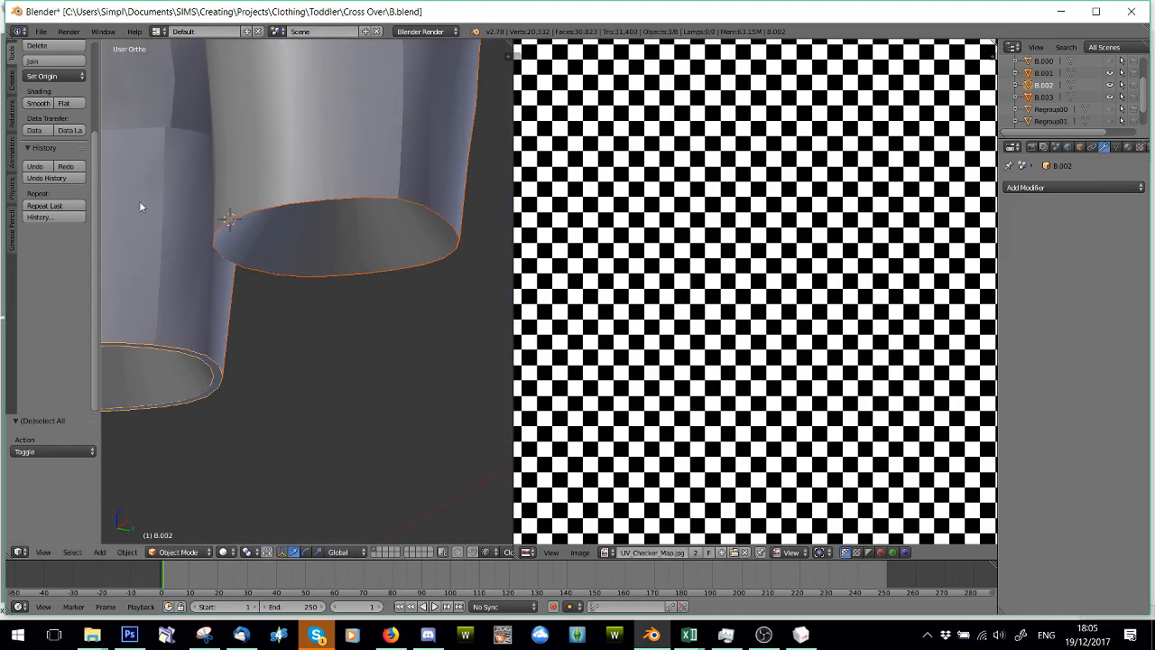
middle_drag(290, 231, 513, 359)
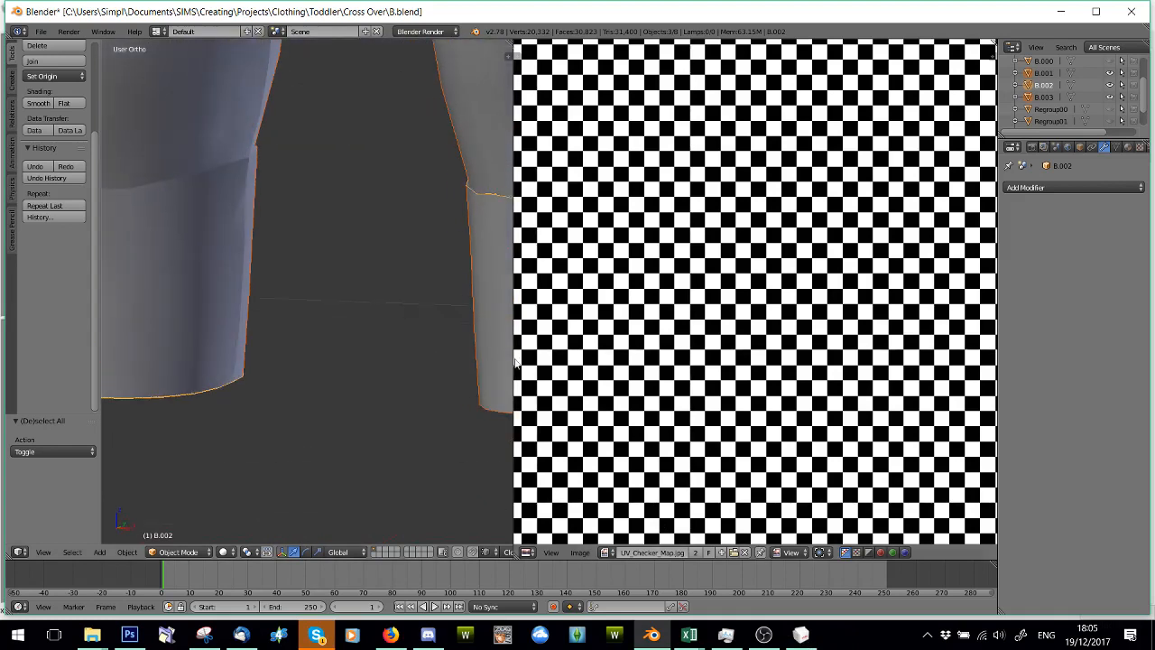
- Switch back to MilkShape 3D and inspect the shading of the overalls' legs from the side and front
click(807, 637)
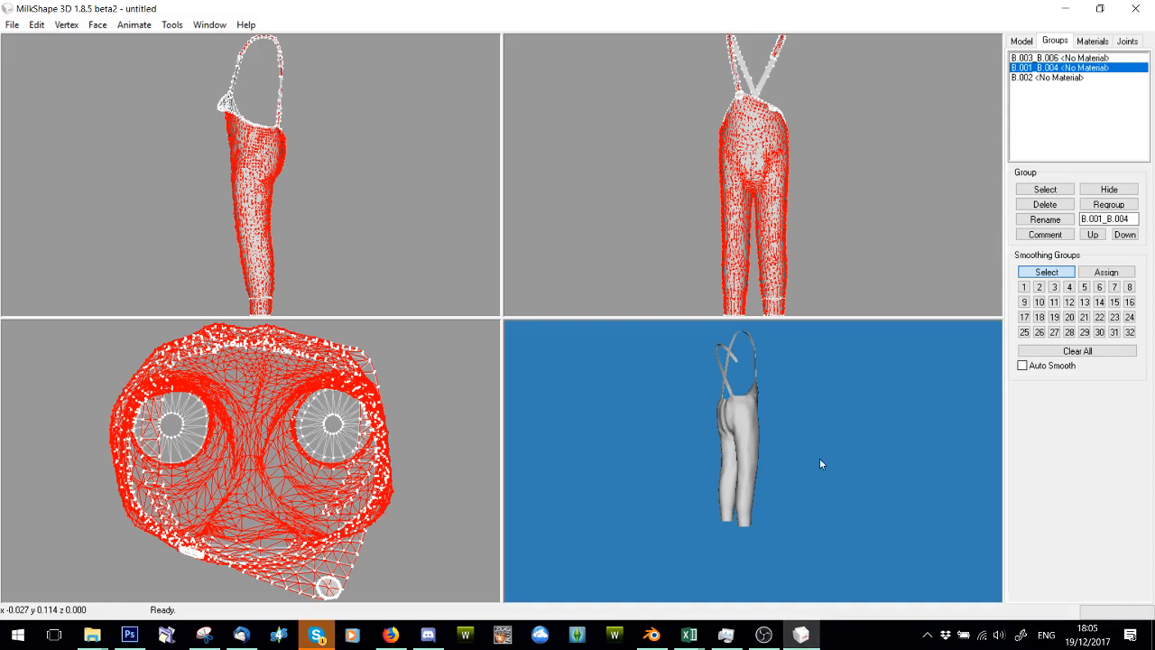
drag(821, 464, 652, 400)
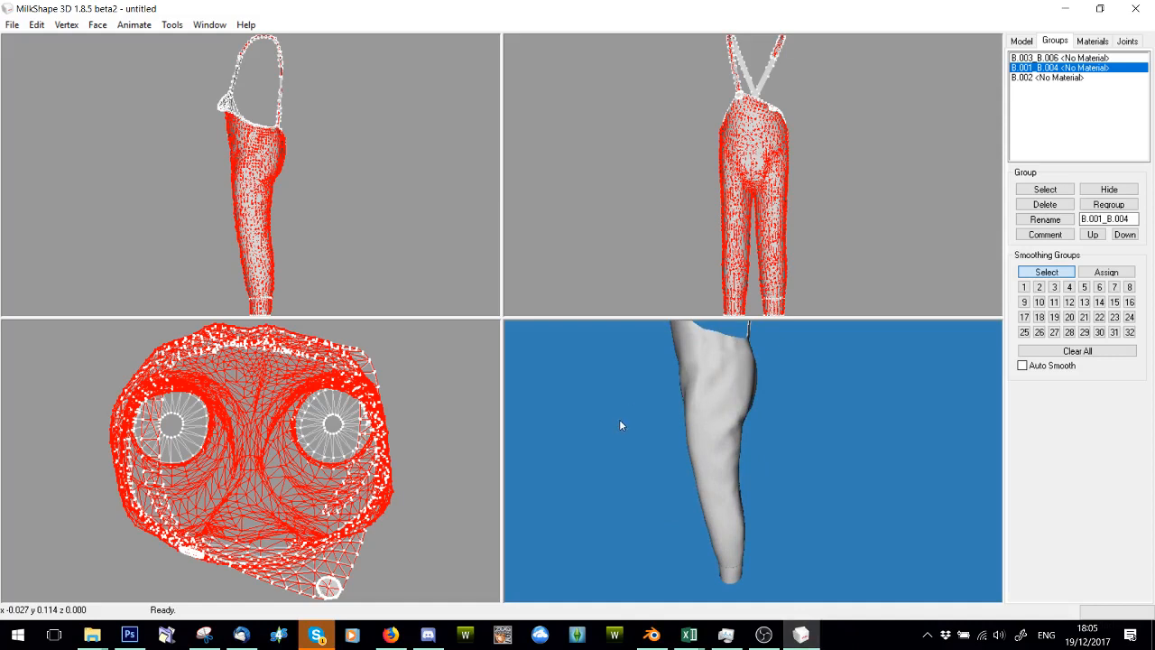
drag(621, 422, 637, 447)
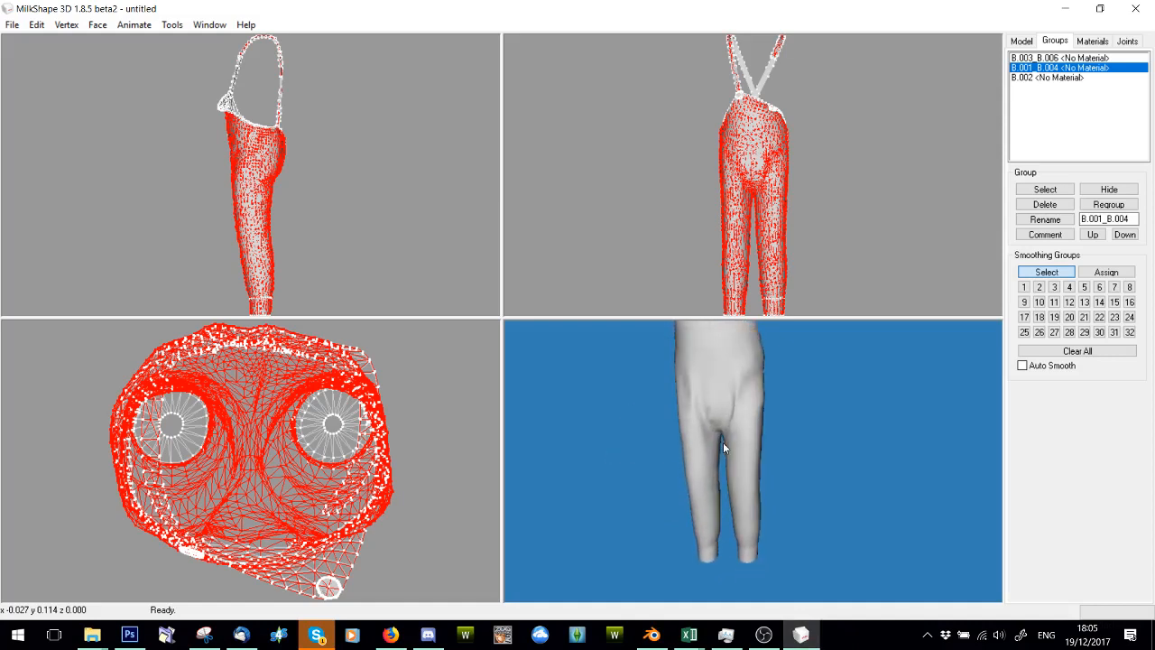
mouse_move(836, 406)
mouse_down()
mouse_move(749, 439)
mouse_move(693, 440)
mouse_up()
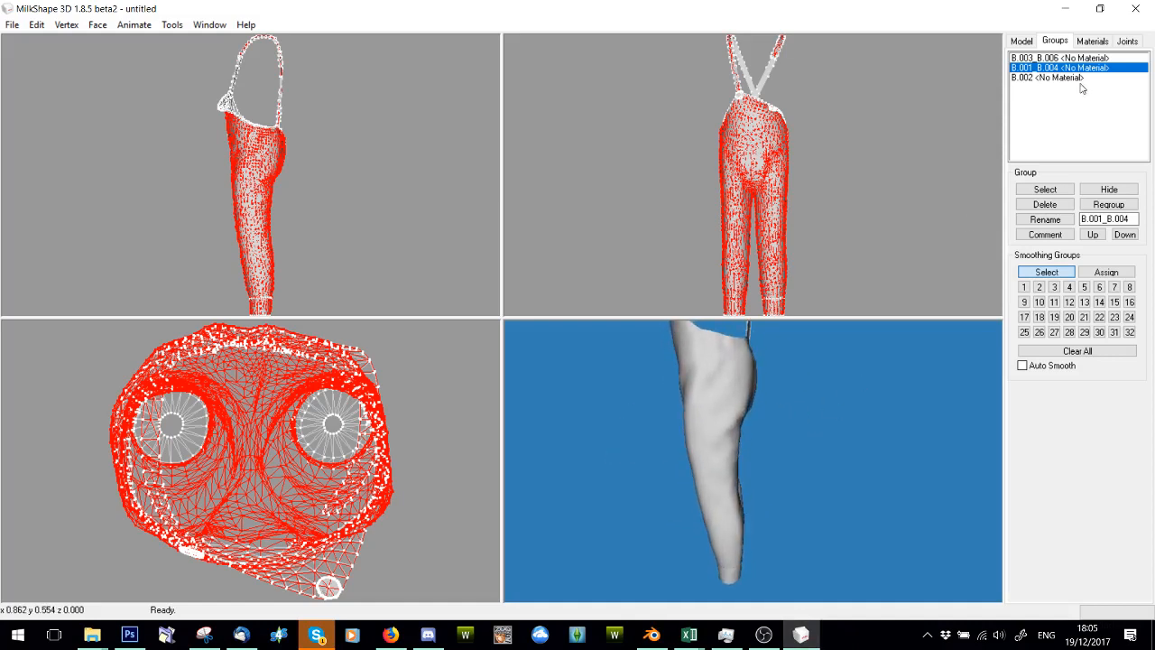
- Replace the current selection with group B.003_B.006, align its normals, and inspect the garment
click(1045, 190)
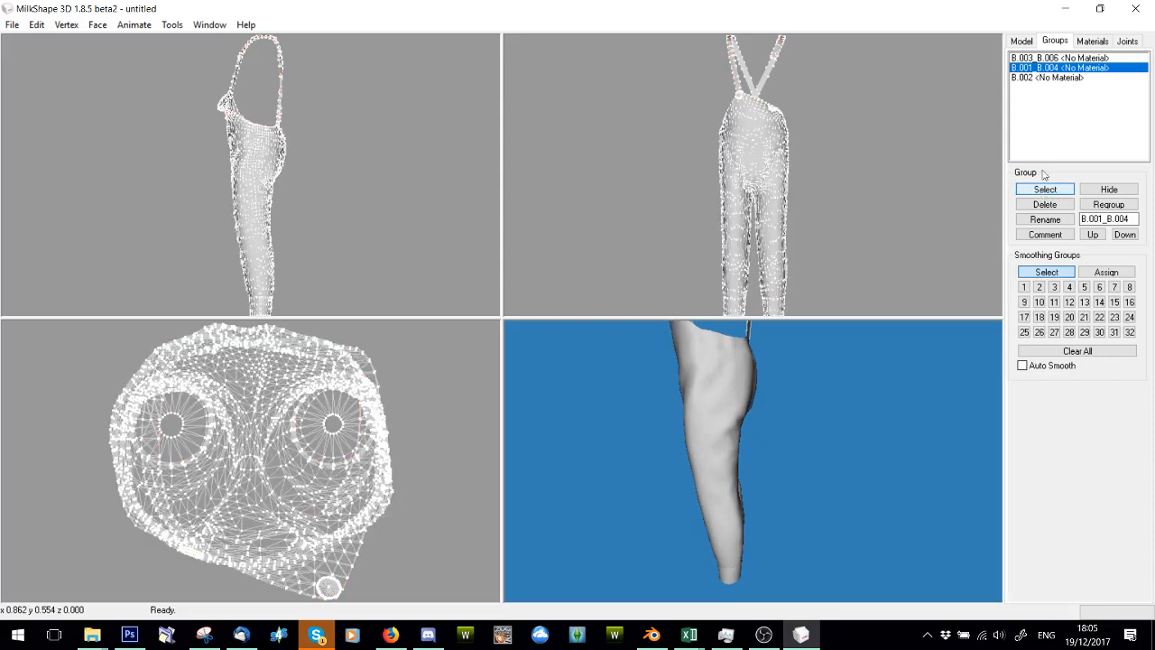
click(1047, 58)
click(1028, 191)
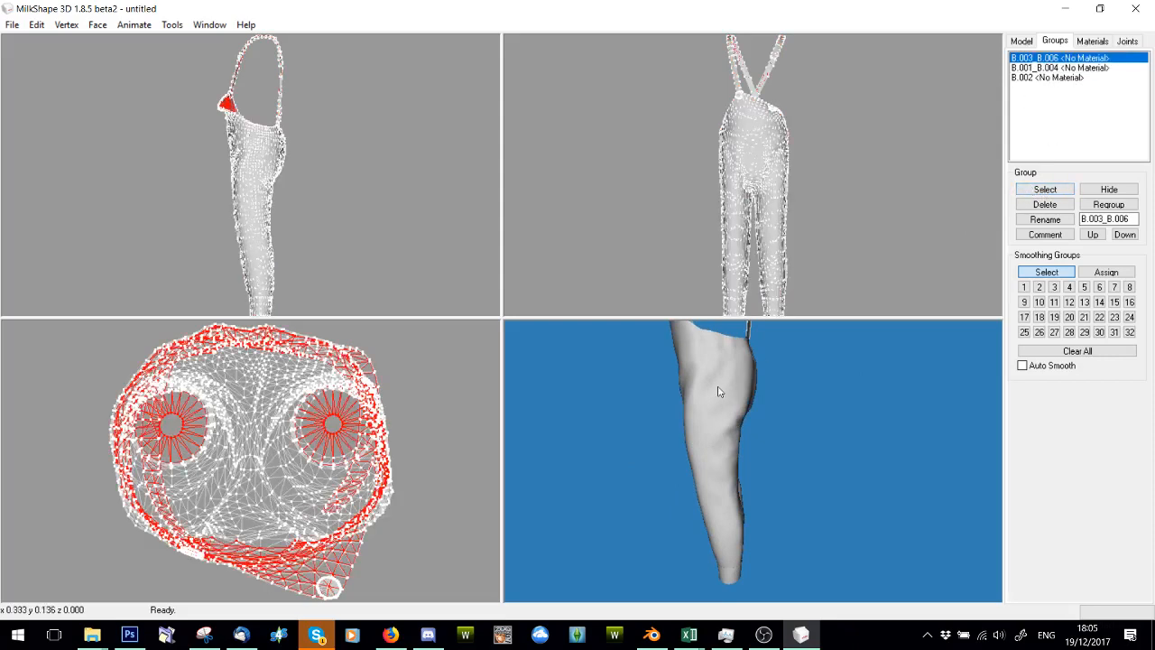
drag(766, 358, 735, 440)
click(66, 24)
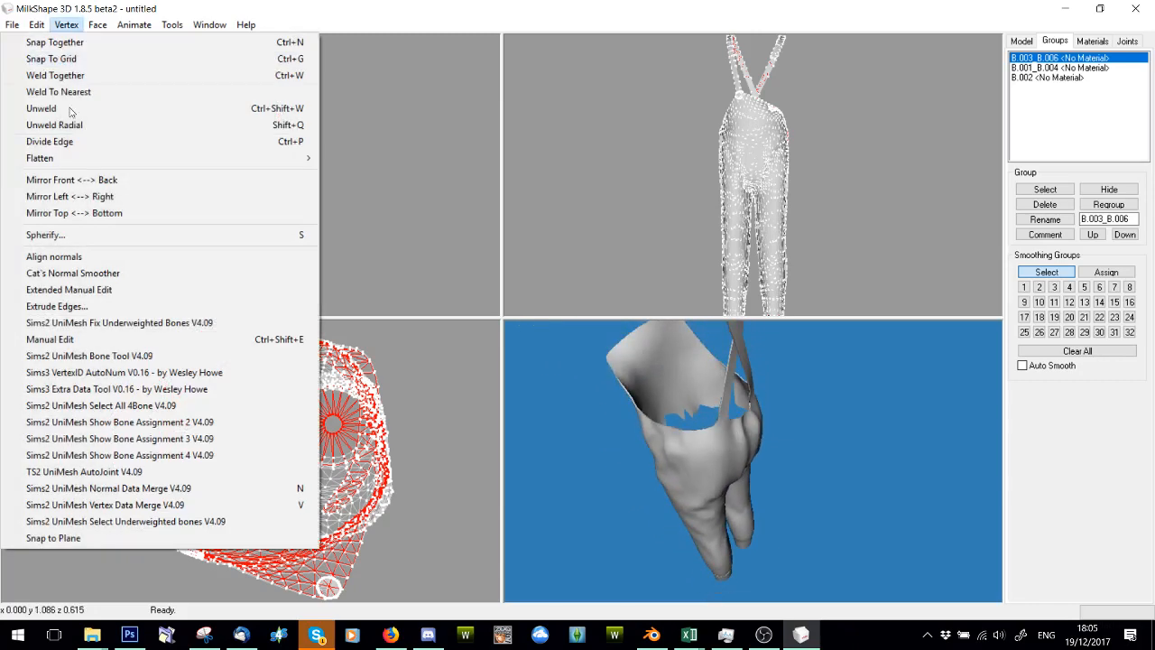
click(54, 257)
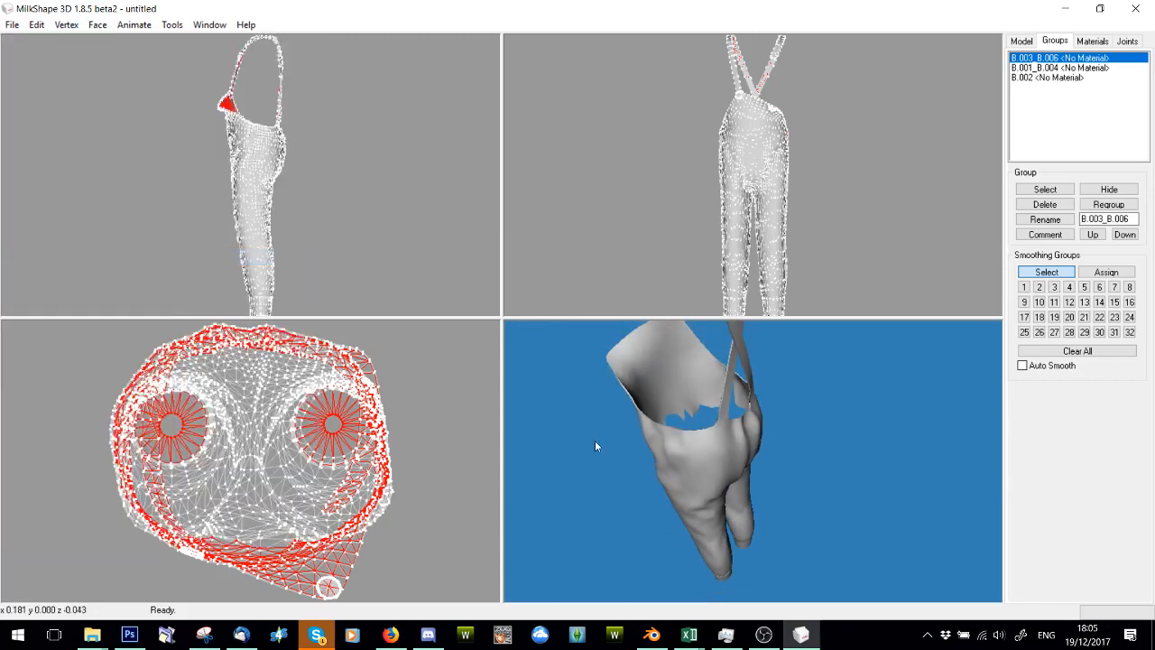
drag(595, 441, 787, 399)
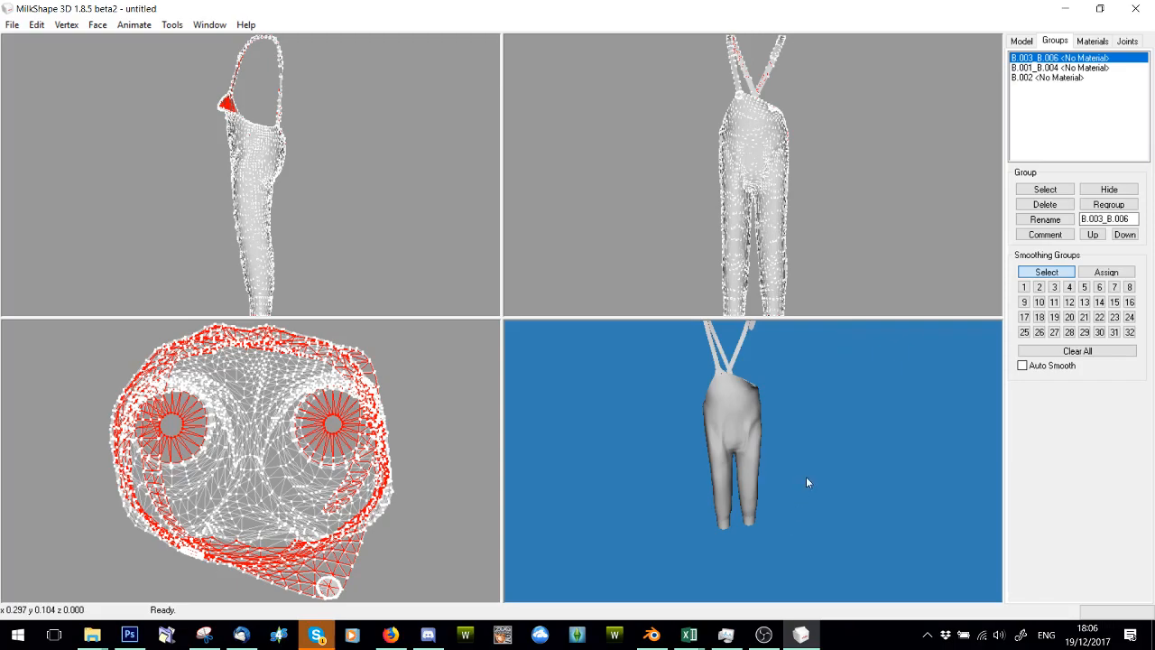
click(764, 635)
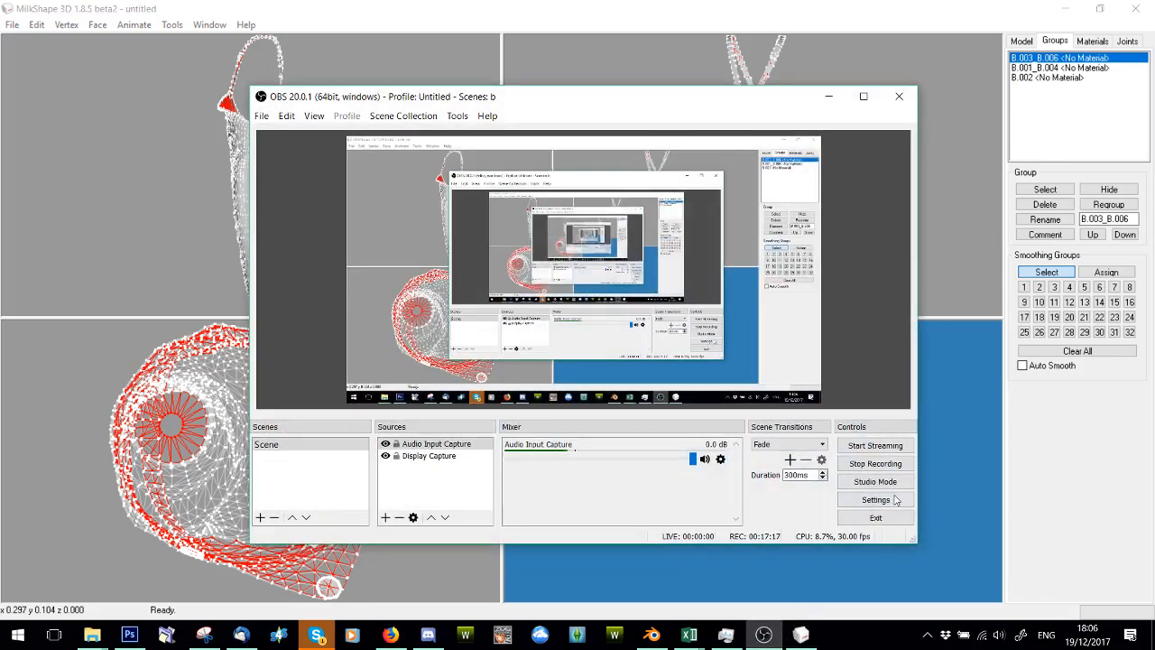